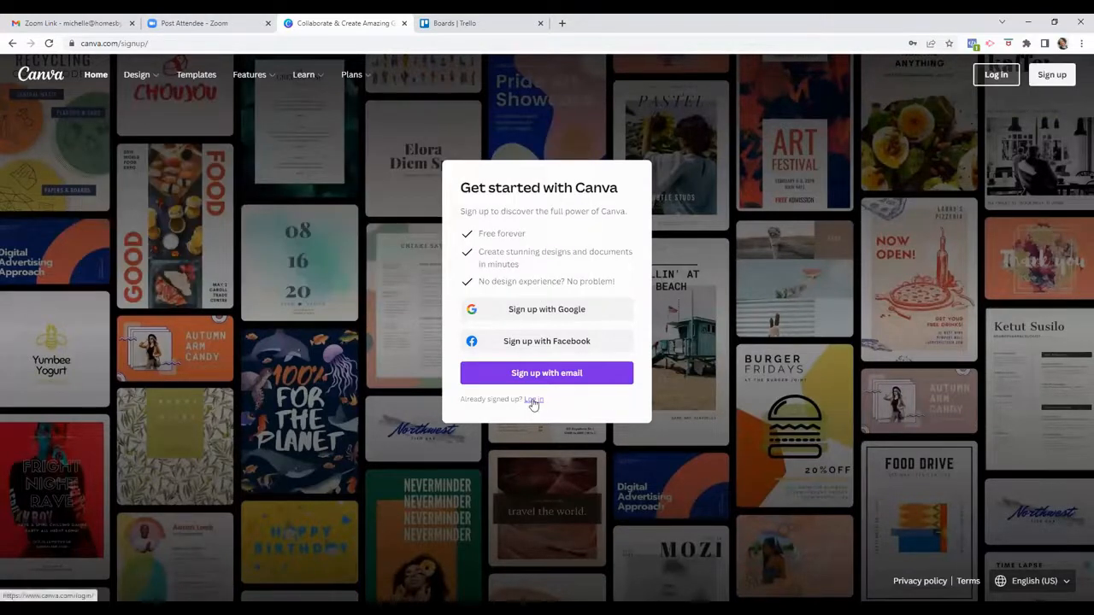
# Step: Log in to Canva, retyping the password after the first attempt is rejected
pyautogui.click(533, 399)
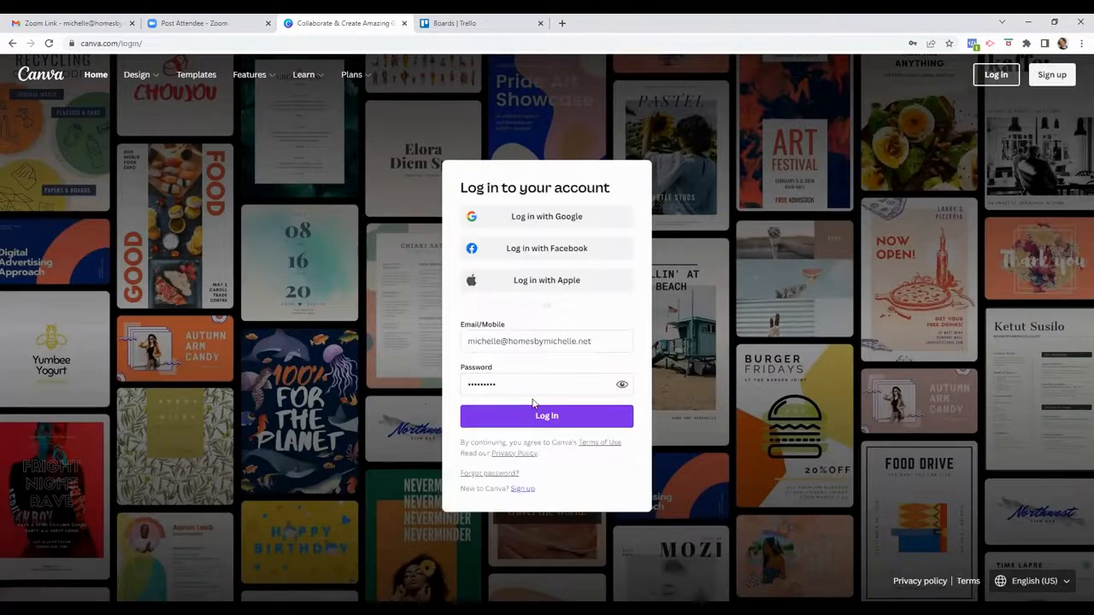
pyautogui.click(548, 416)
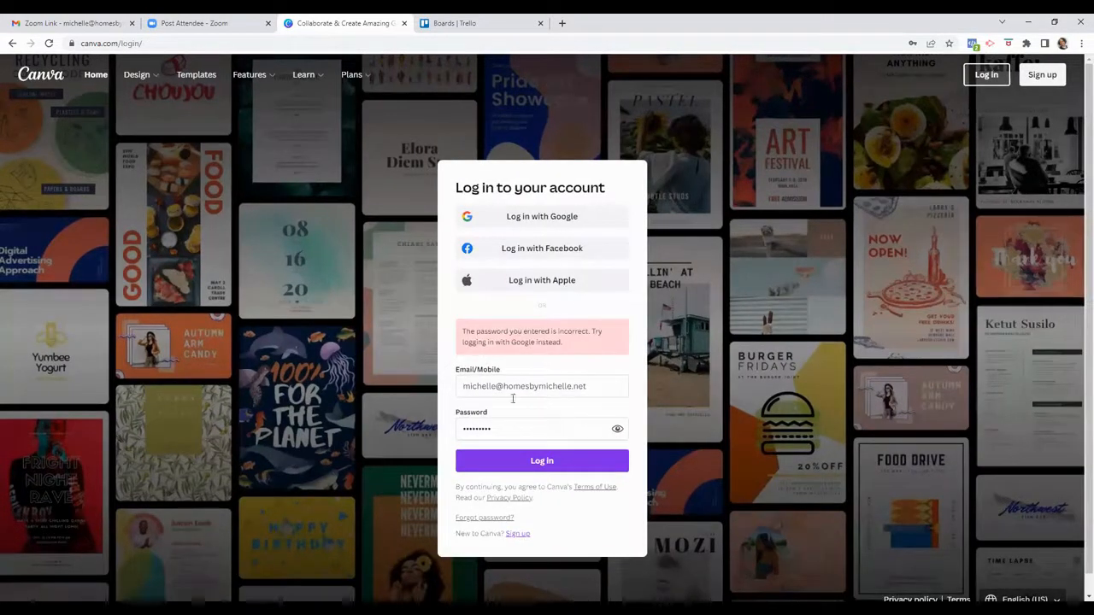
pyautogui.click(501, 428)
pyautogui.press('BackSpace')
pyautogui.press('BackSpace')
pyautogui.press('BackSpace')
pyautogui.press('BackSpace')
pyautogui.press('BackSpace')
pyautogui.press('BackSpace')
pyautogui.press('BackSpace')
pyautogui.press('BackSpace')
pyautogui.write('•••••')
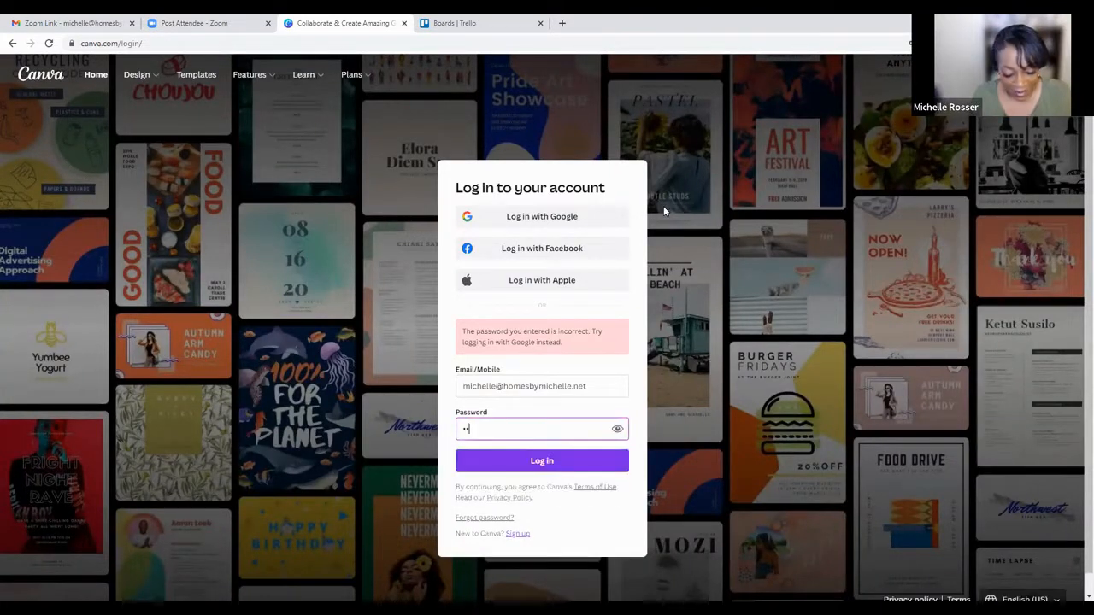
pyautogui.write('••••')
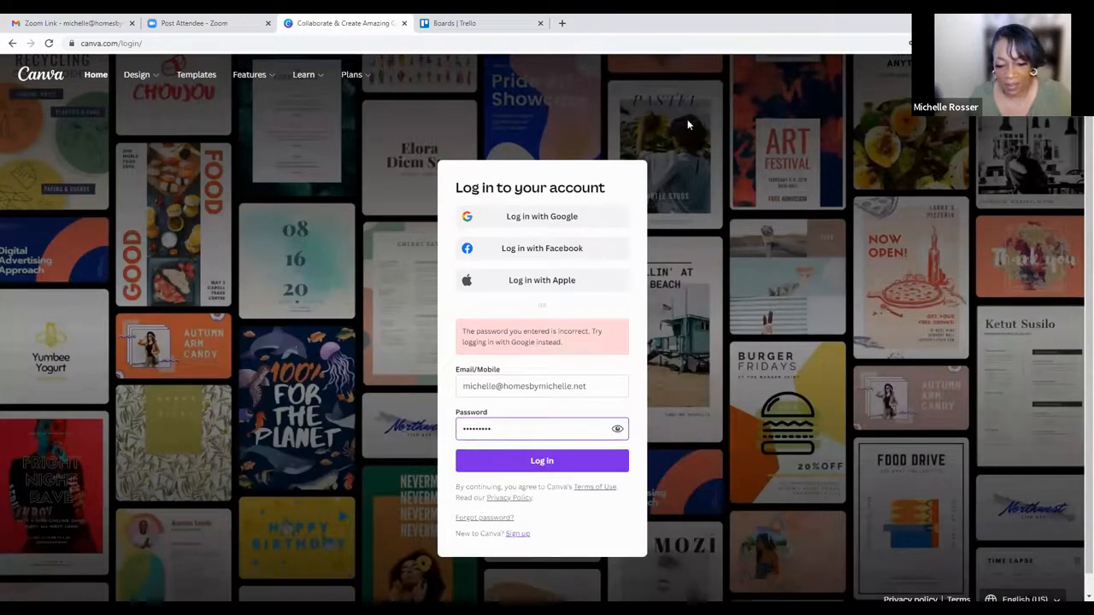
pyautogui.click(548, 457)
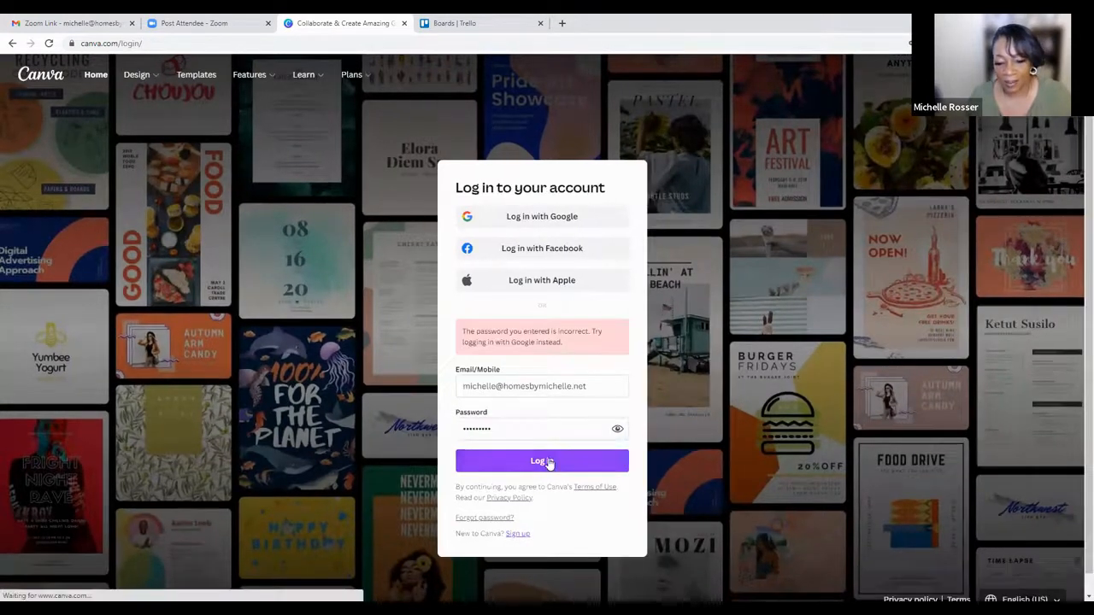
pyautogui.moveTo(556, 431); pyautogui.dragTo(460, 443)
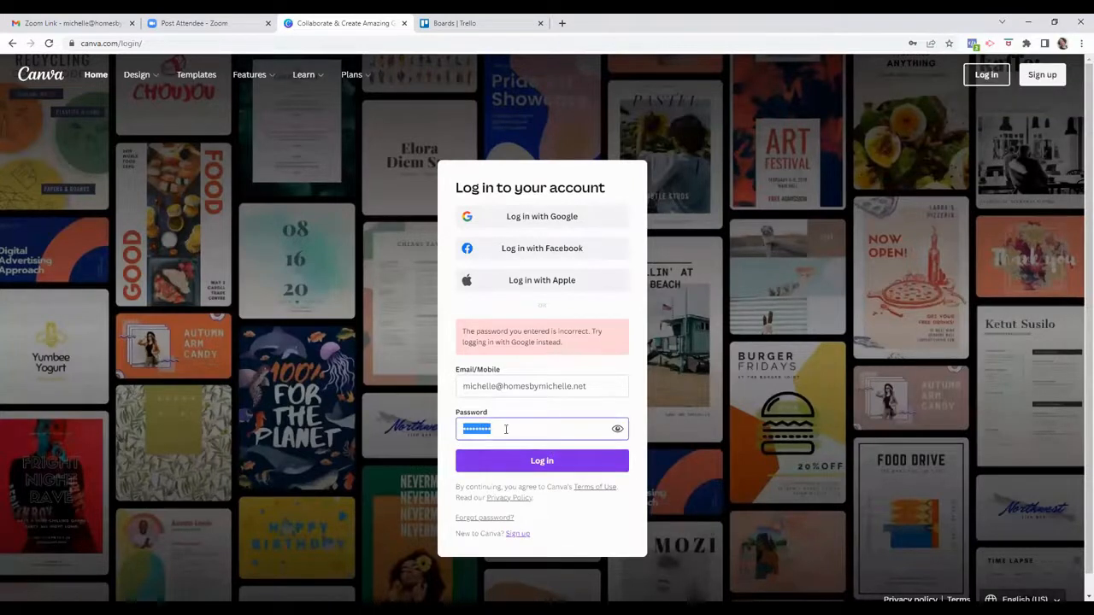
pyautogui.write('••••••••')
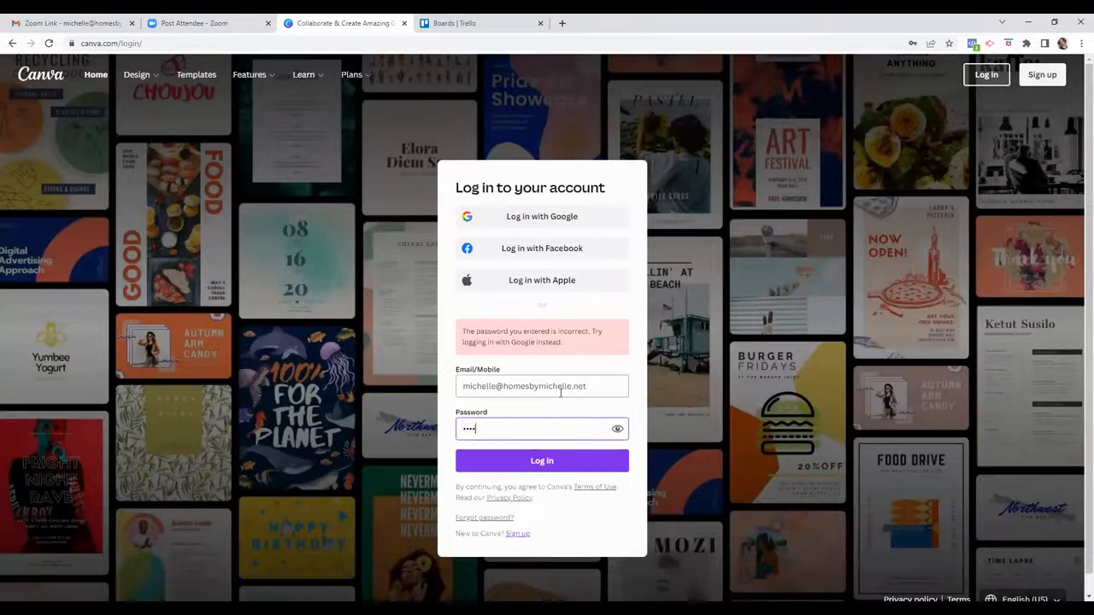
pyautogui.write('•')
pyautogui.click(538, 464)
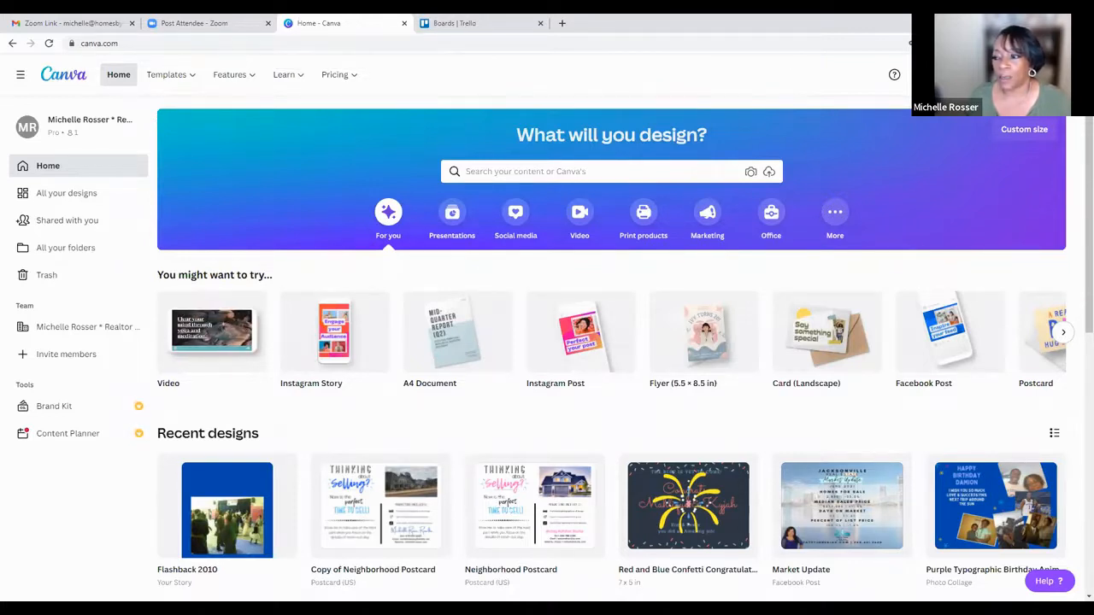
# Step: On the Home dashboard, check the avatar account menu and then close it
pyautogui.click(1051, 74)
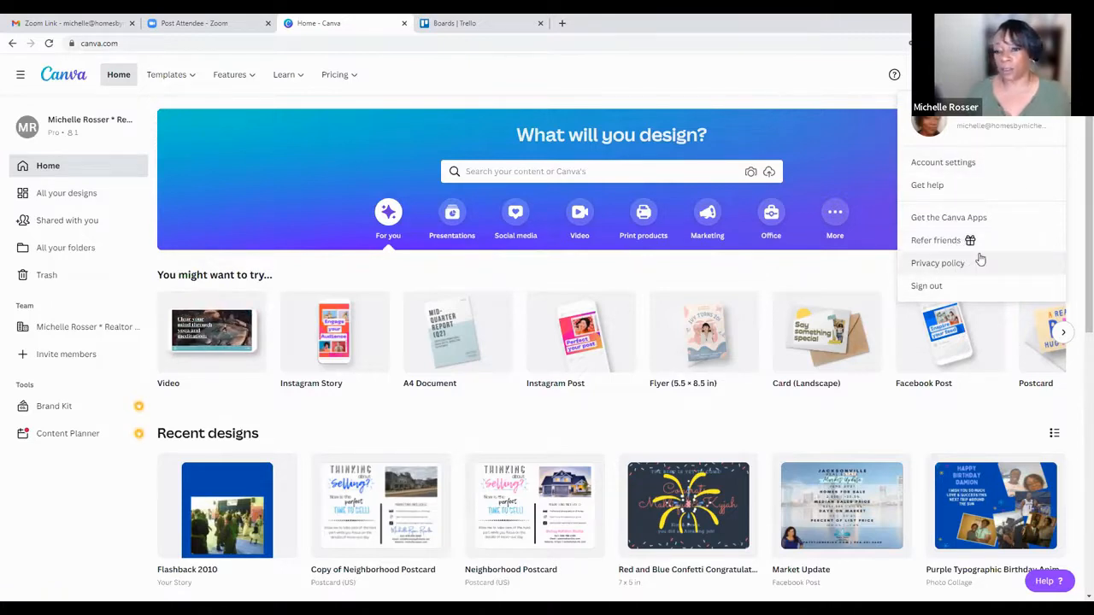
pyautogui.click(789, 85)
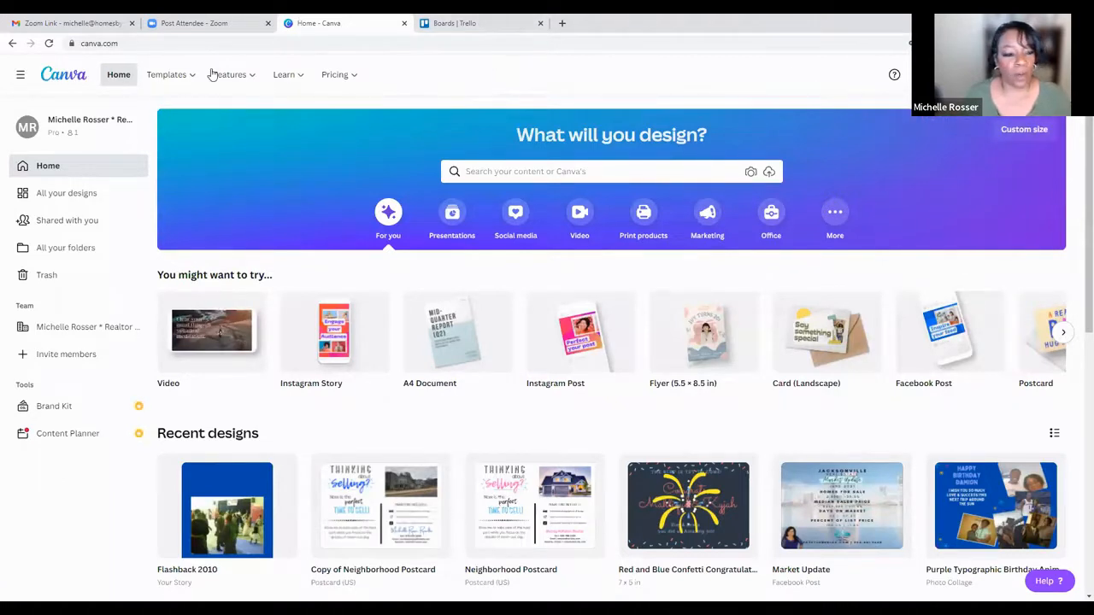
pyautogui.moveTo(213, 74)
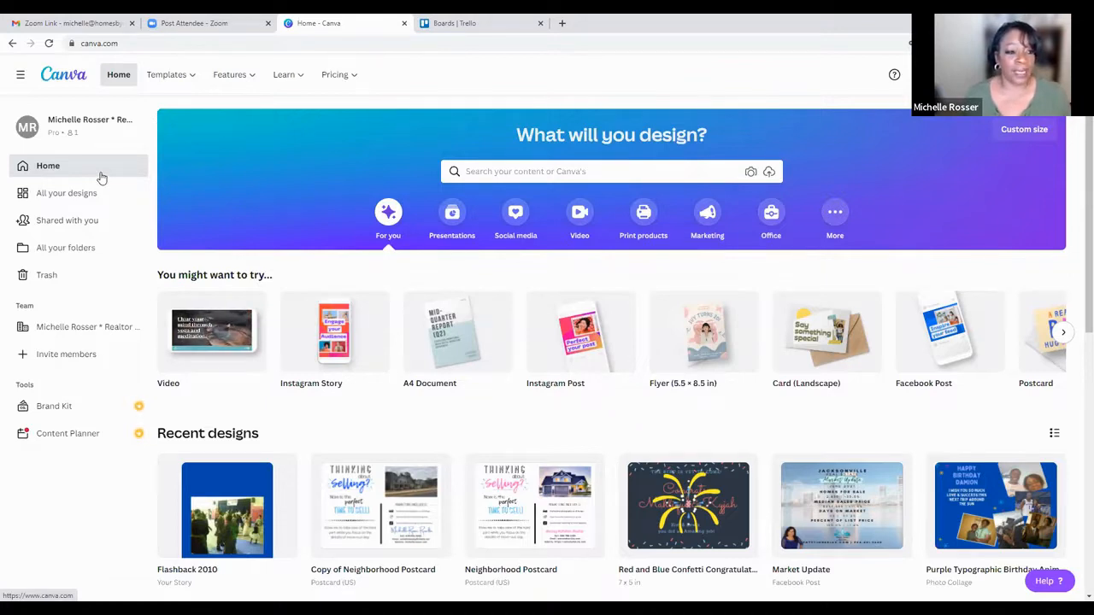
# Step: Browse the Shared with you designs, such as Market Update and happy easter
pyautogui.click(73, 222)
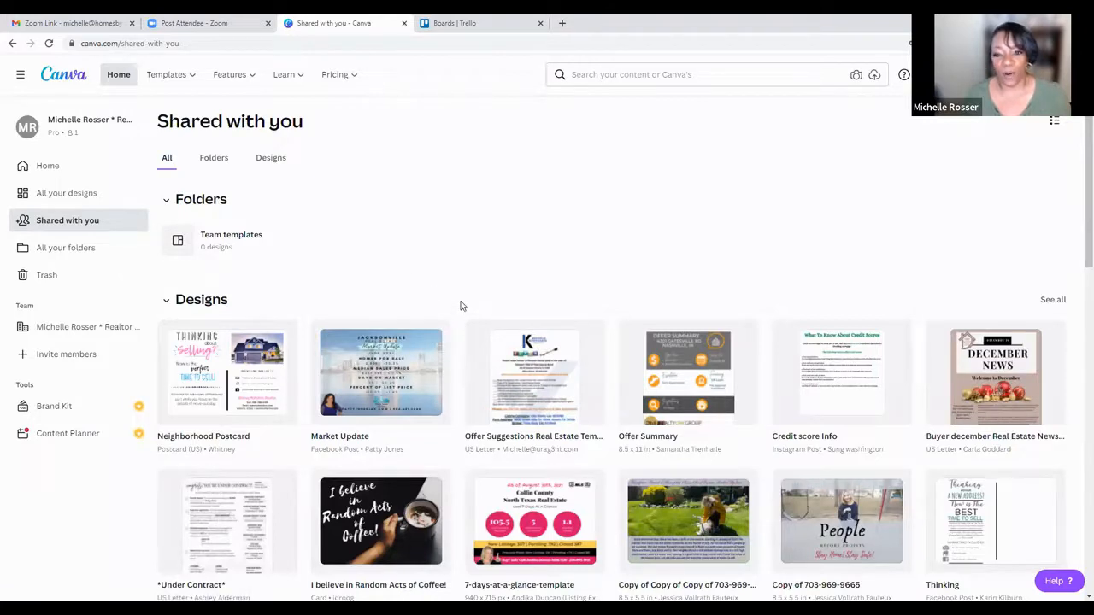
pyautogui.scroll(-1, 460, 305)
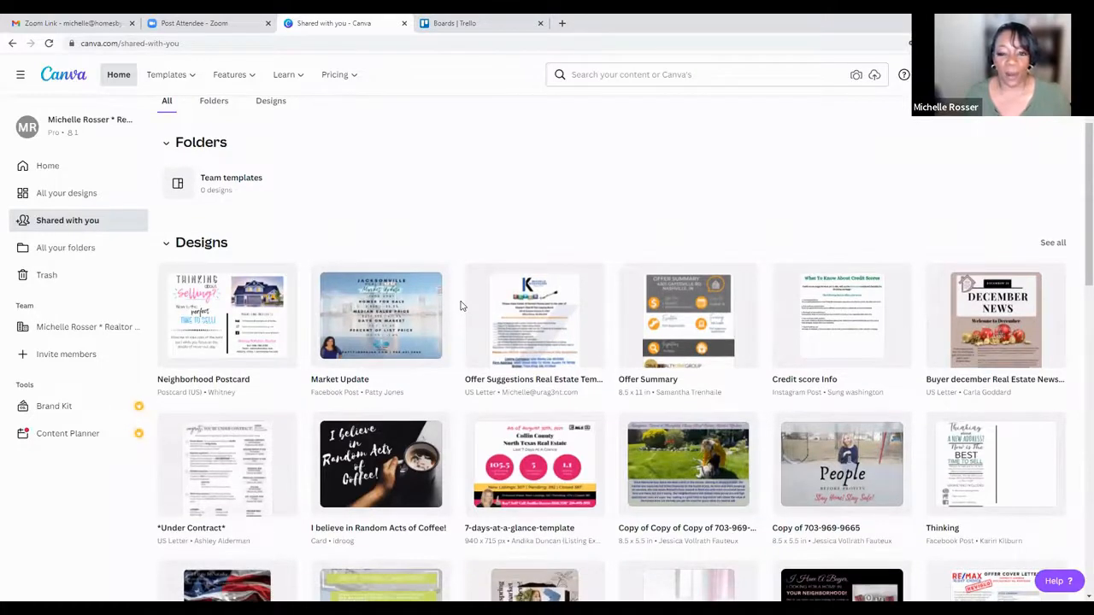
pyautogui.scroll(-1, 460, 305)
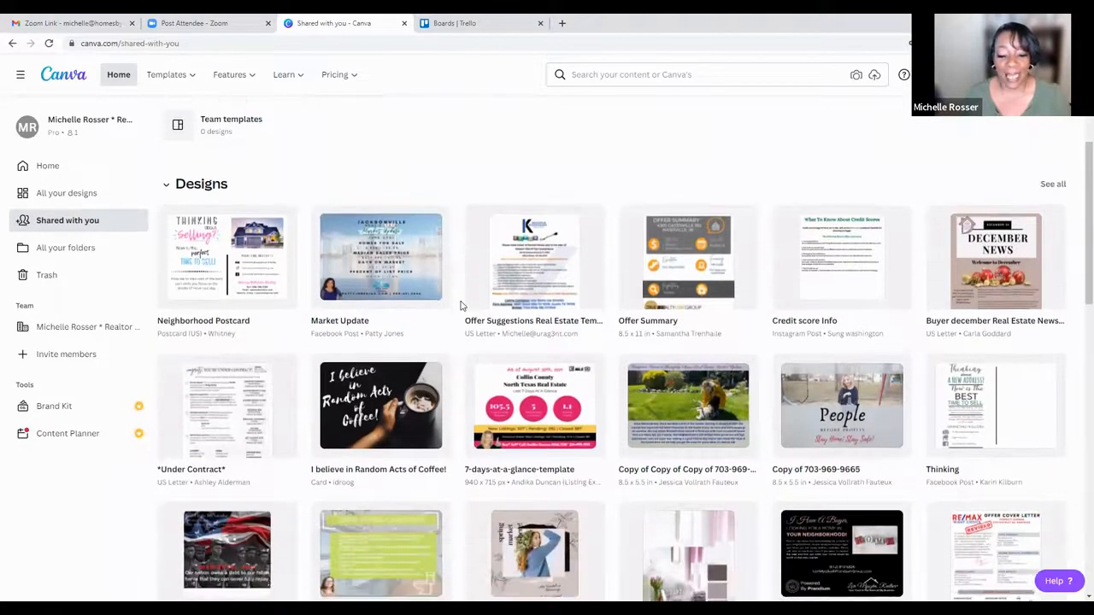
pyautogui.scroll(-3, 459, 305)
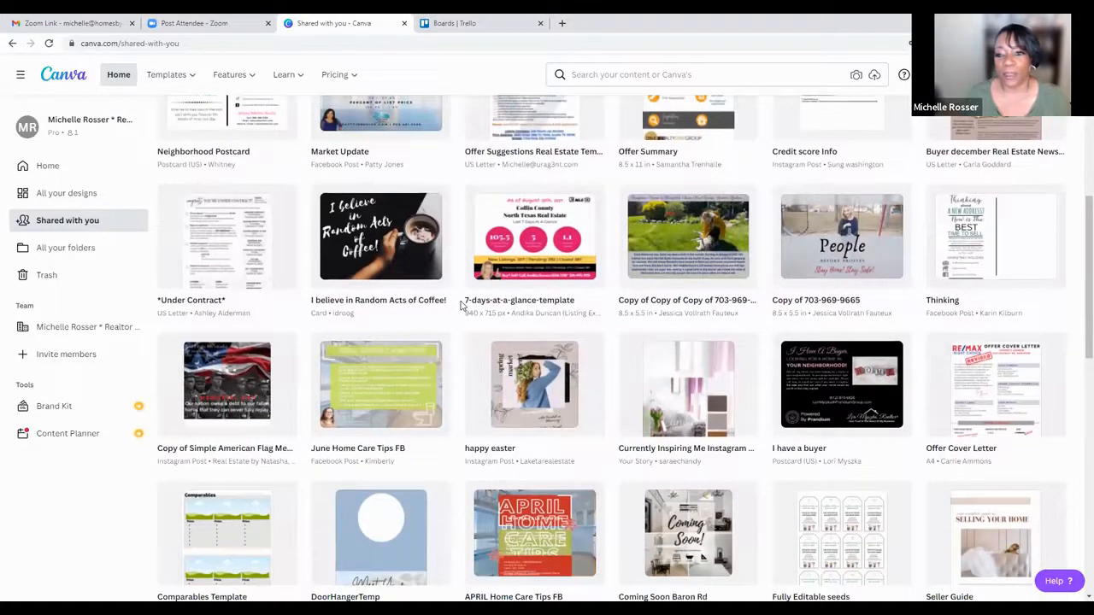
pyautogui.scroll(-2, 460, 305)
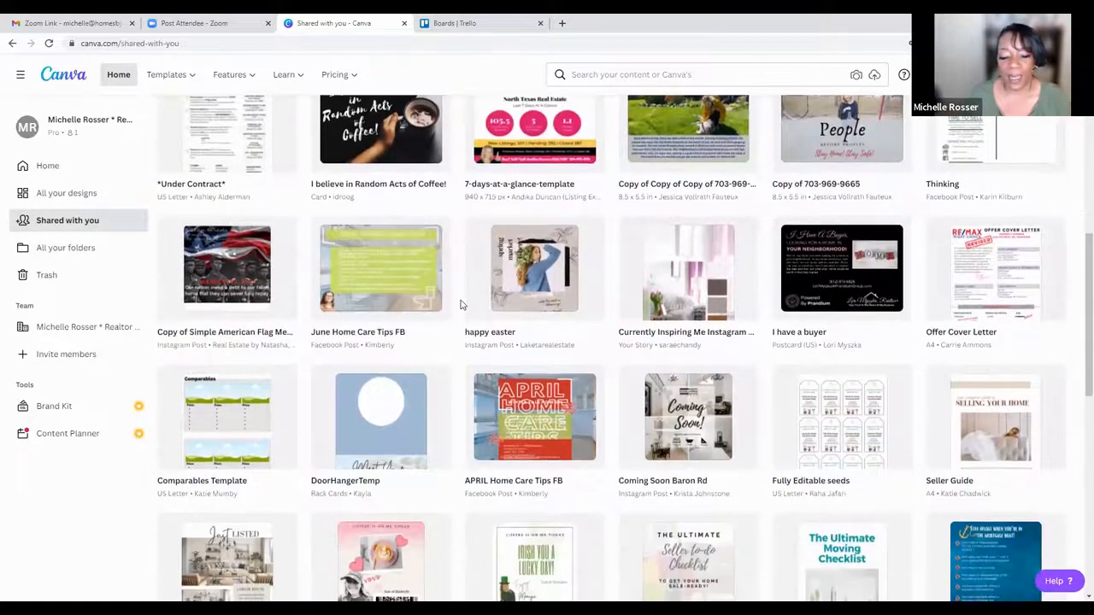
pyautogui.scroll(-2, 460, 305)
pyautogui.scroll(-2, 460, 305)
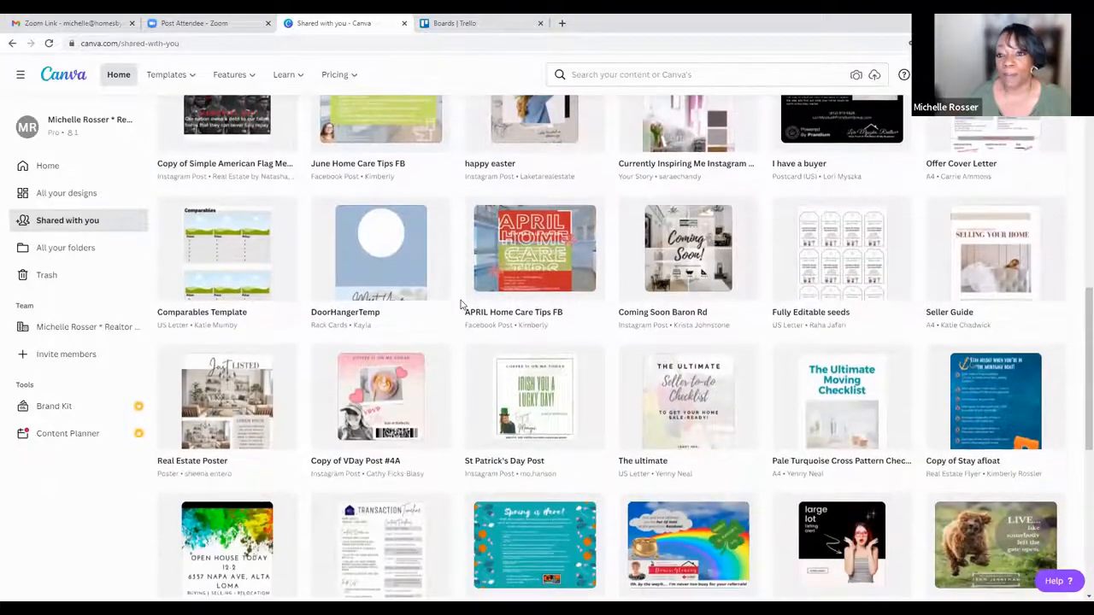
pyautogui.scroll(-3, 459, 305)
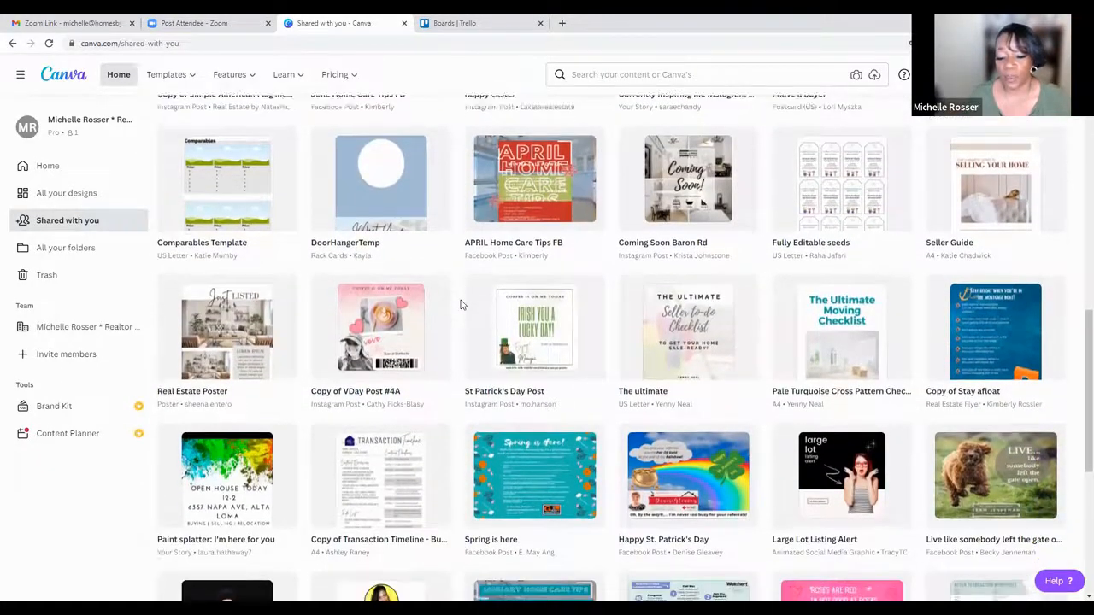
pyautogui.scroll(-2, 460, 304)
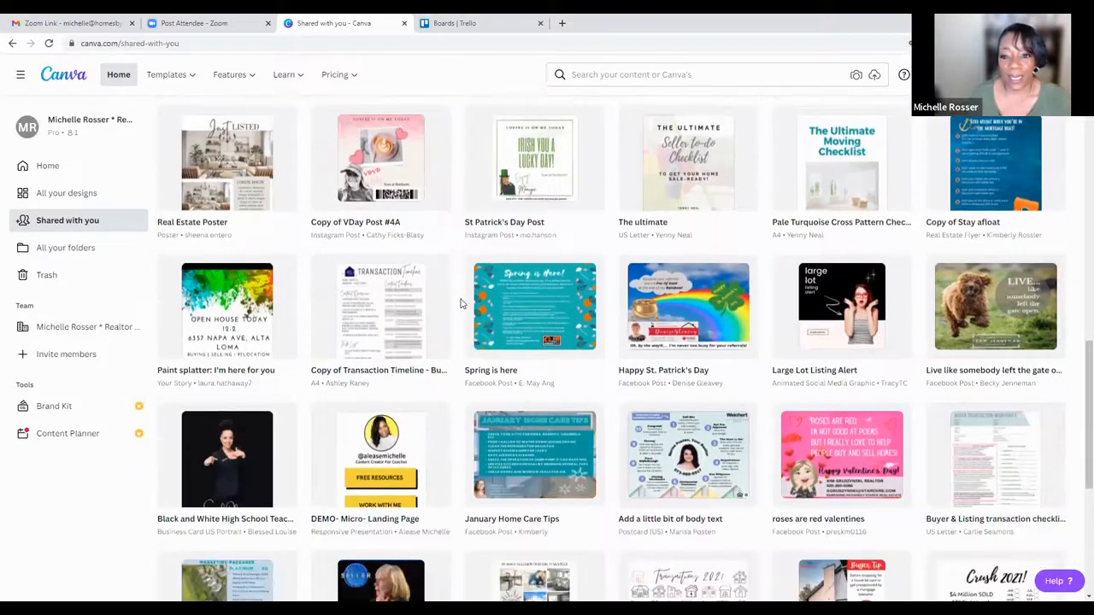
pyautogui.scroll(-1, 459, 303)
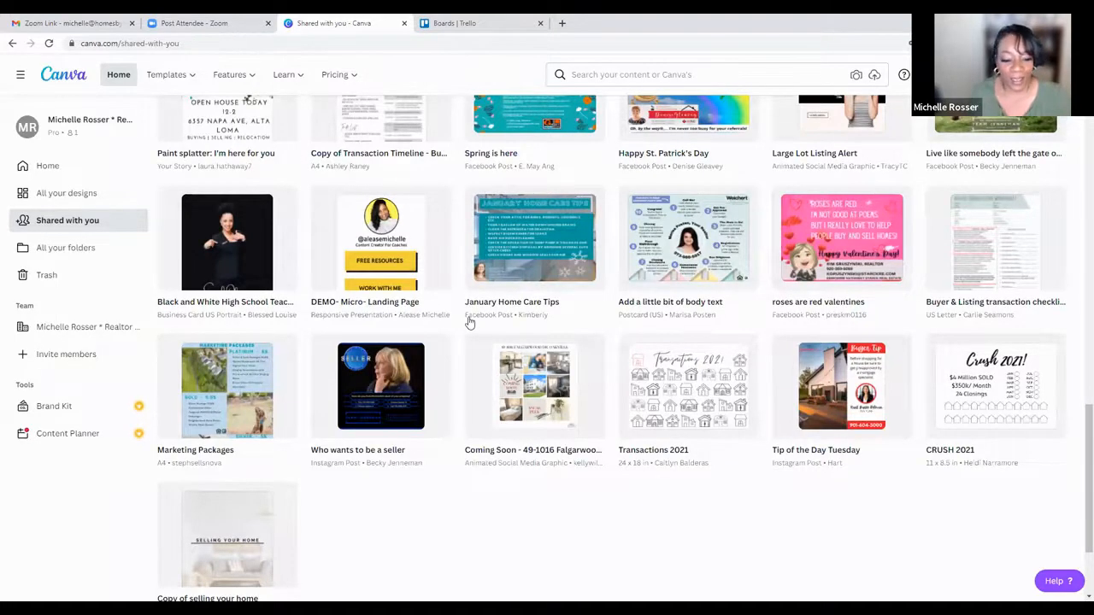
pyautogui.scroll(-2, 469, 321)
pyautogui.scroll(1, 470, 321)
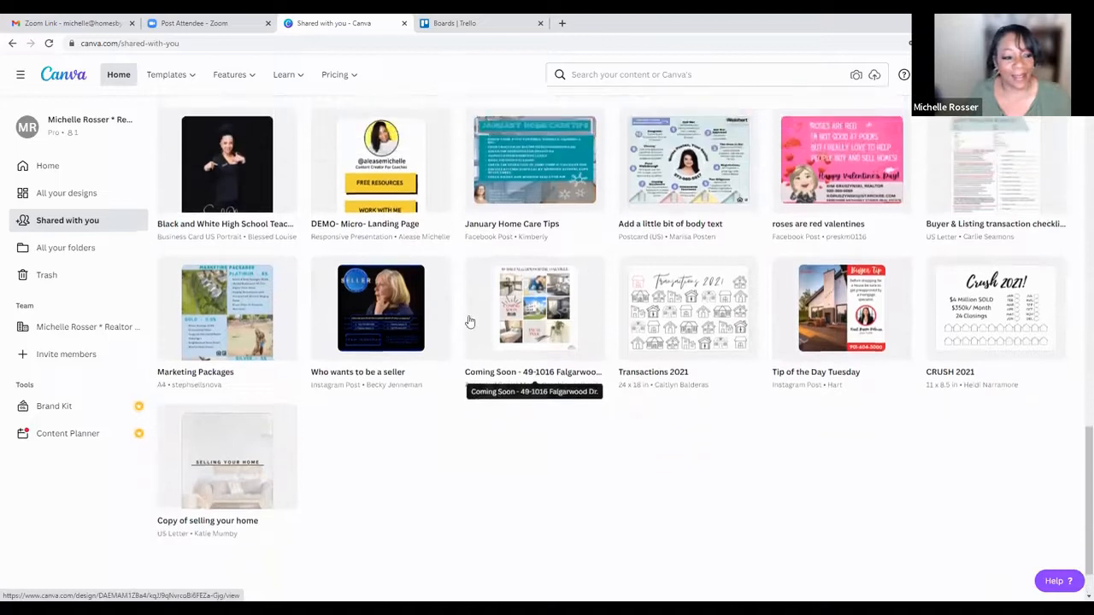
pyautogui.scroll(7, 469, 321)
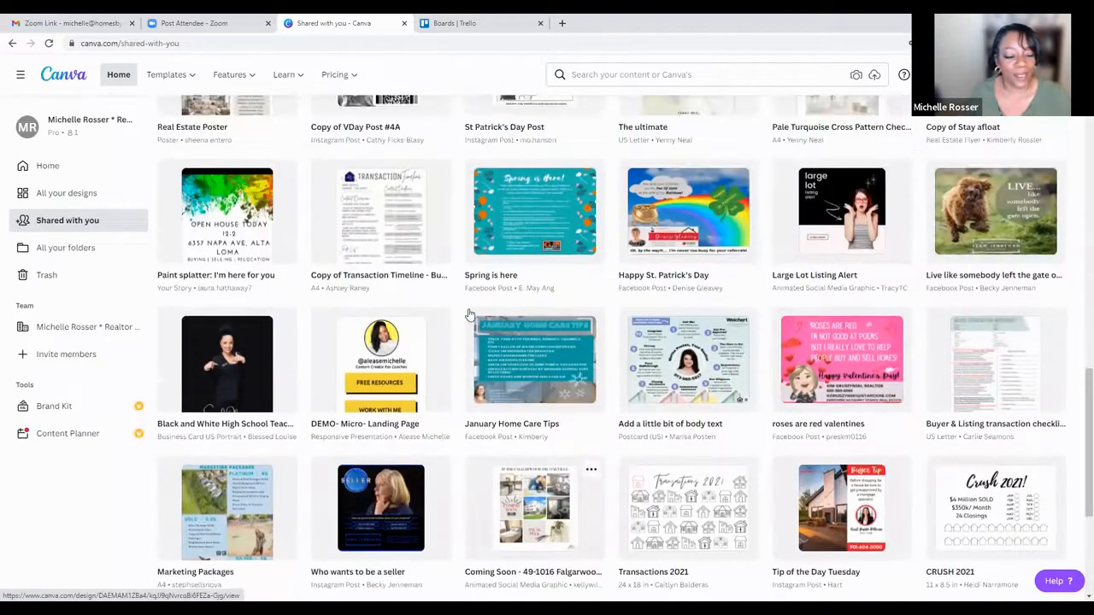
pyautogui.scroll(3, 468, 315)
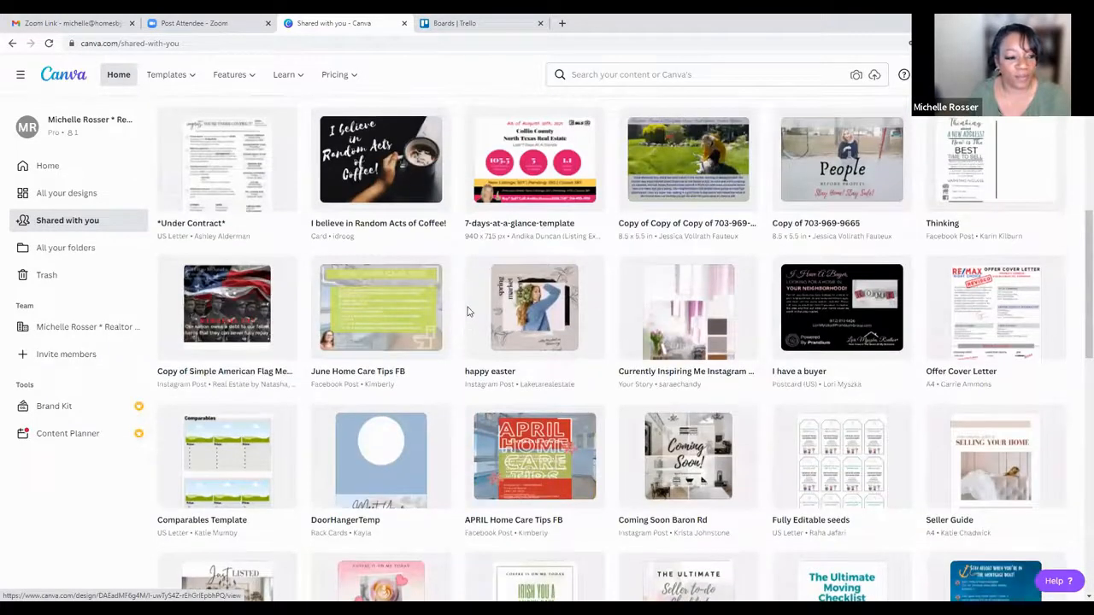
pyautogui.scroll(2, 69, 273)
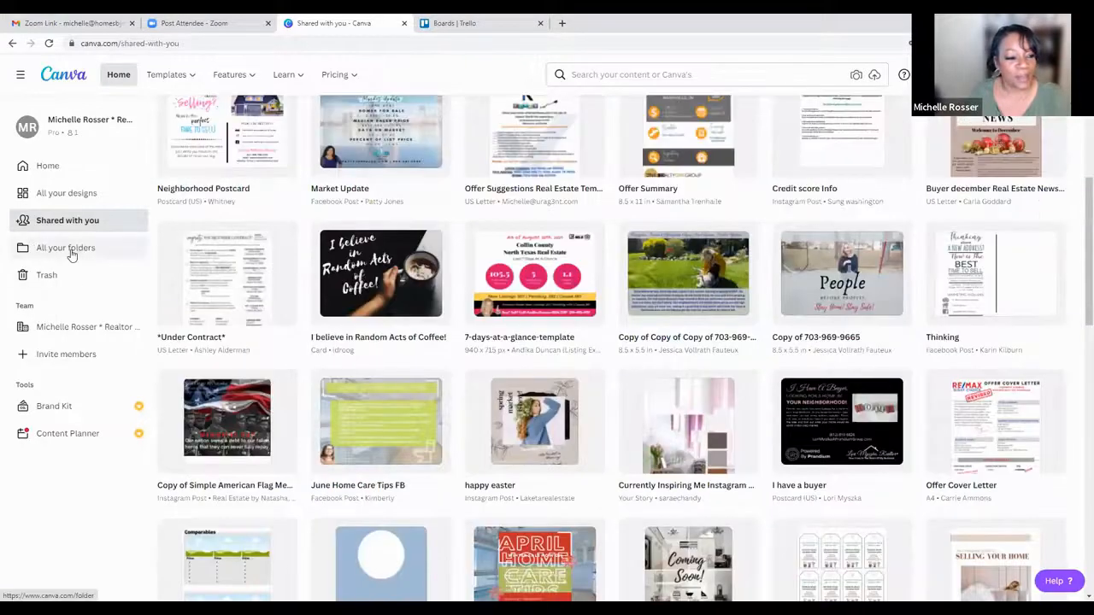
# Step: Look over All your folders, then view the team page with its empty Designs tab
pyautogui.click(72, 255)
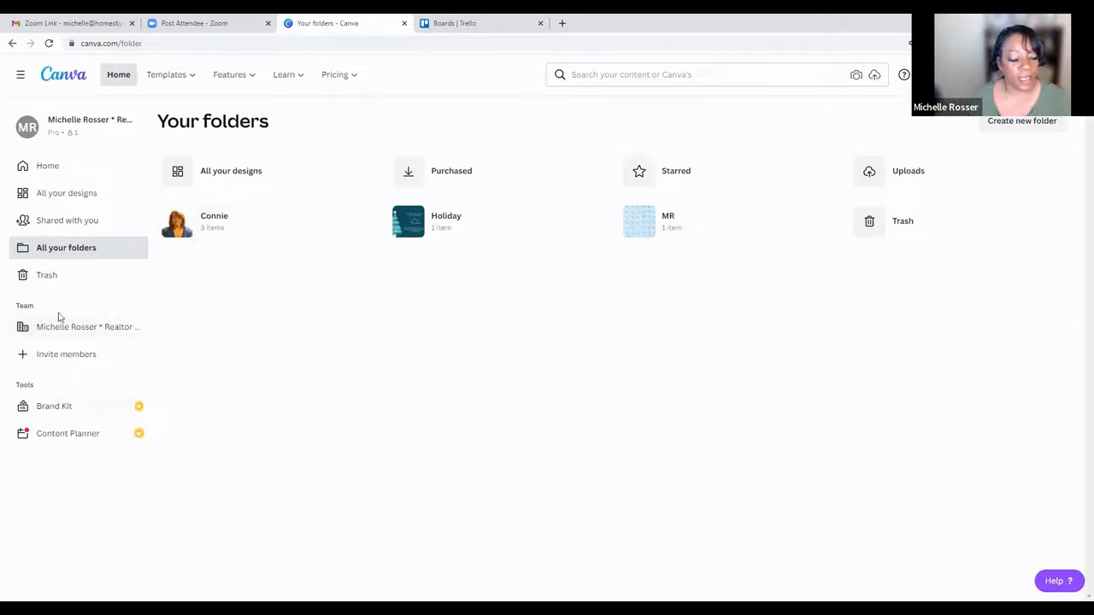
pyautogui.click(91, 327)
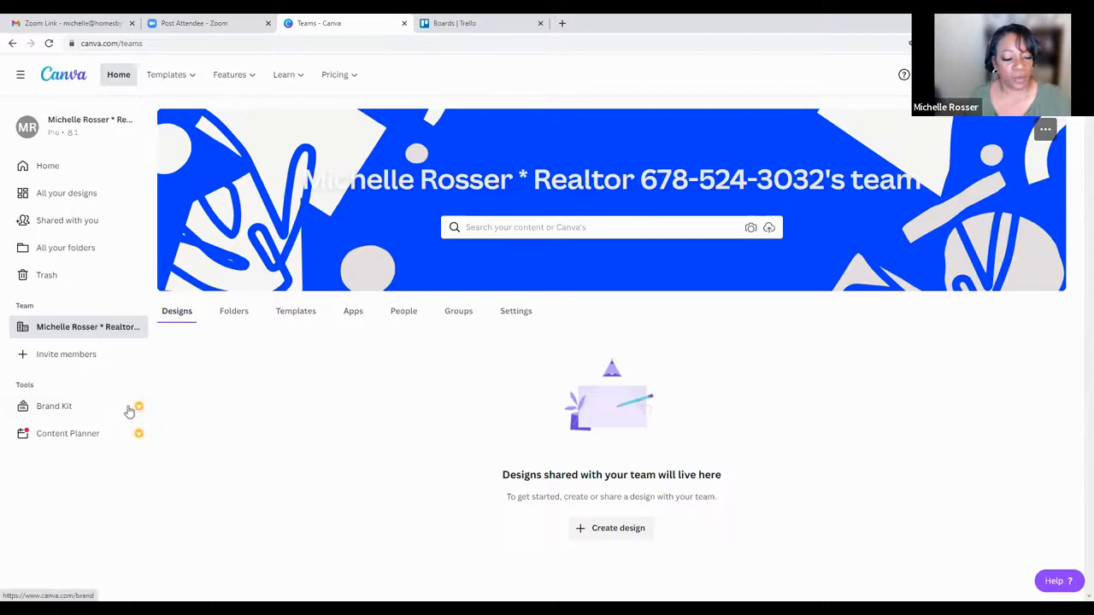
# Step: Review the 3-colour Royal Blue and Silver Brand Kit, then go back Home
pyautogui.click(57, 408)
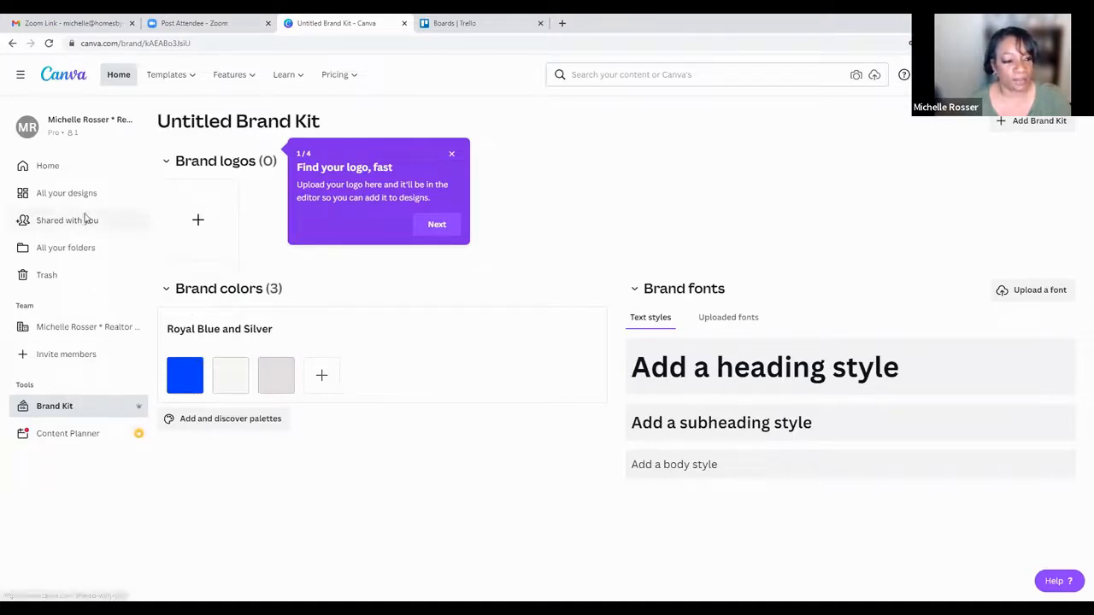
pyautogui.click(46, 169)
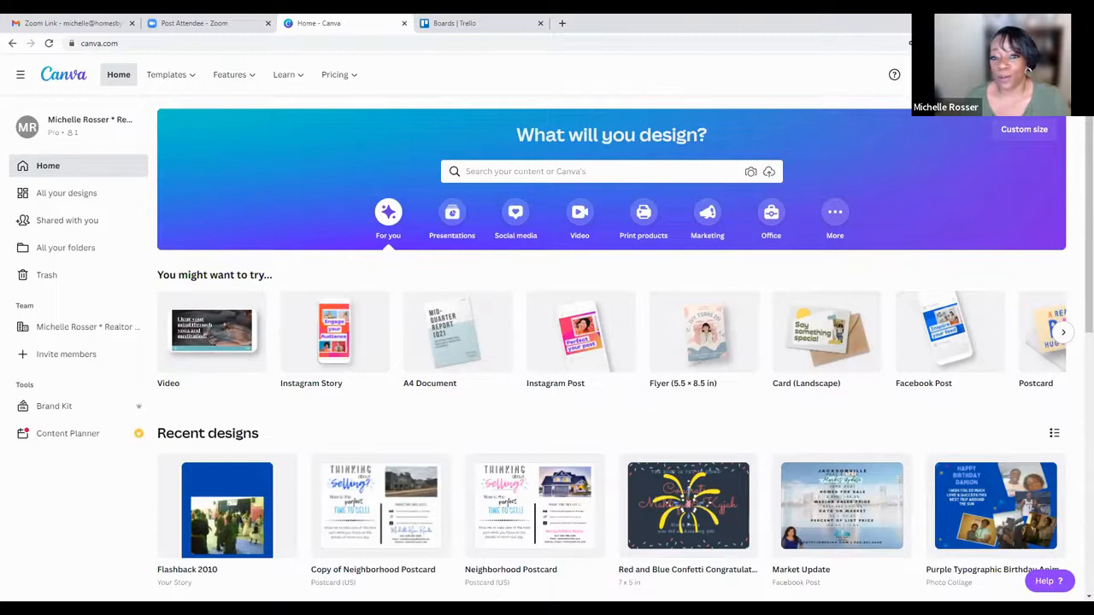
# Step: Glance at the design types list, then search templates for 'instagram' and clear the query
pyautogui.click(986, 75)
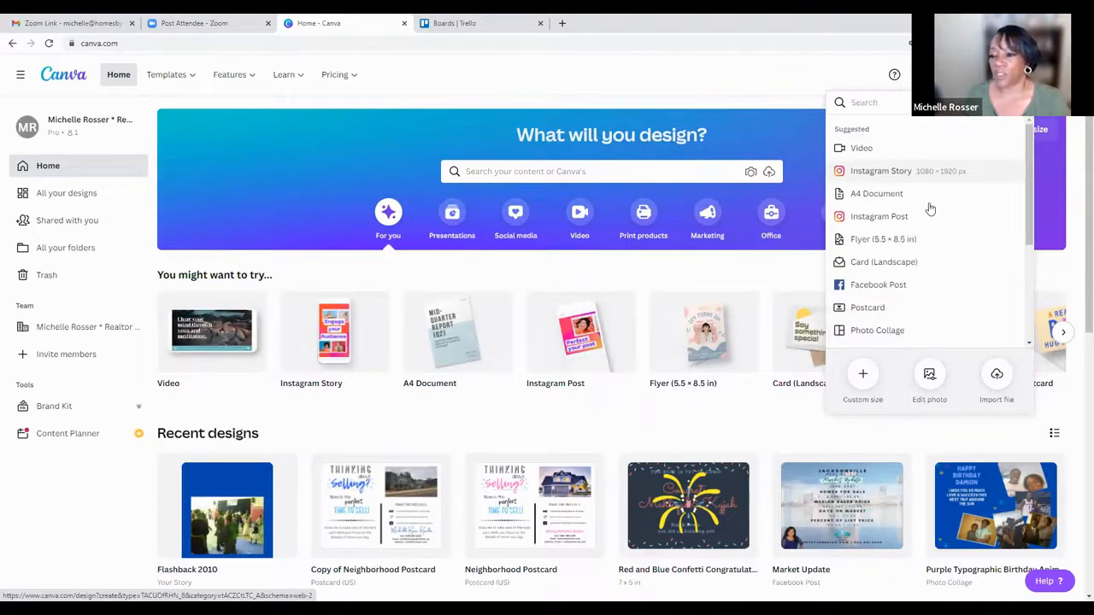
pyautogui.click(728, 75)
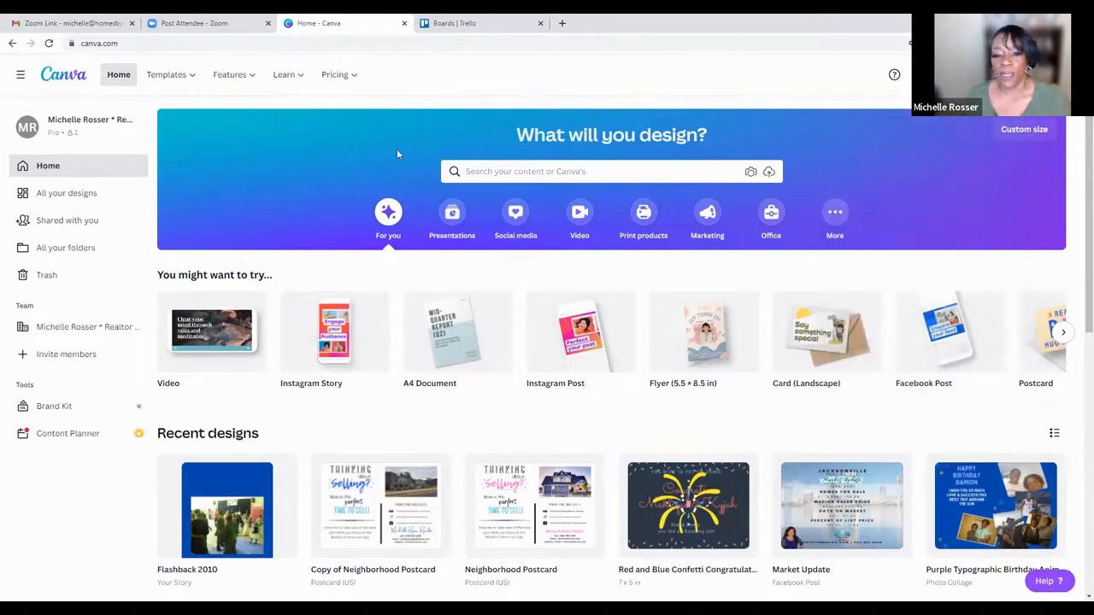
pyautogui.click(504, 171)
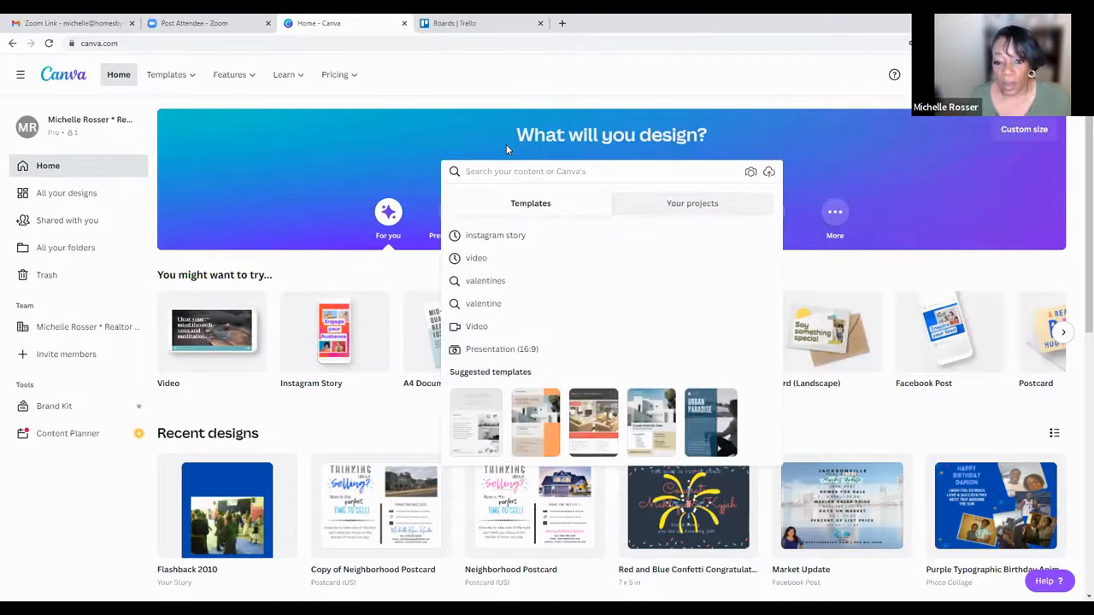
pyautogui.write('in')
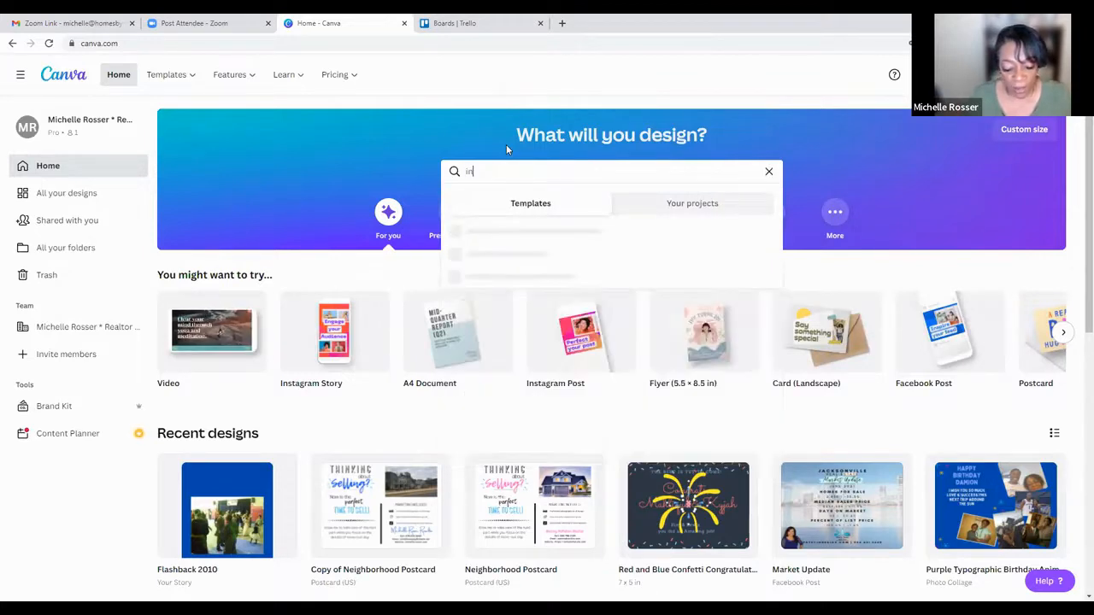
pyautogui.write('stagre')
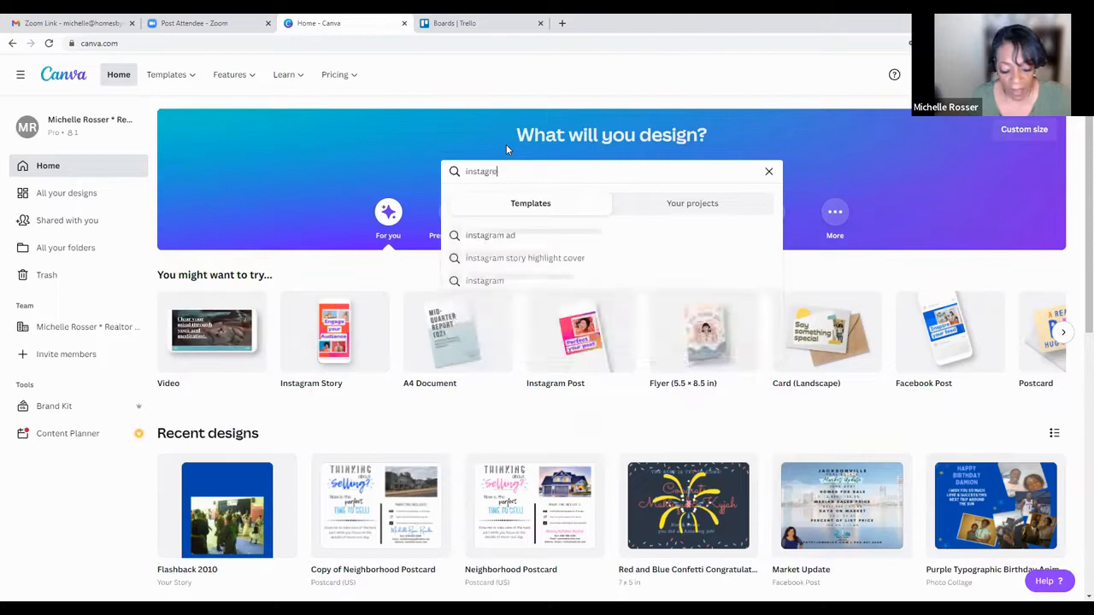
pyautogui.press('BackSpace')
pyautogui.write('a')
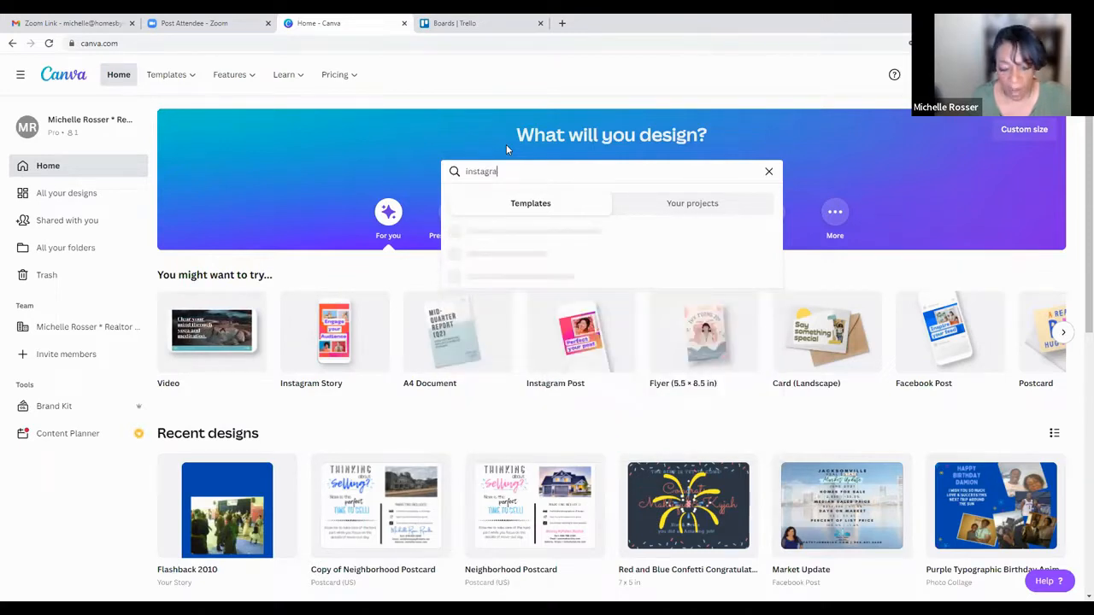
pyautogui.write('m')
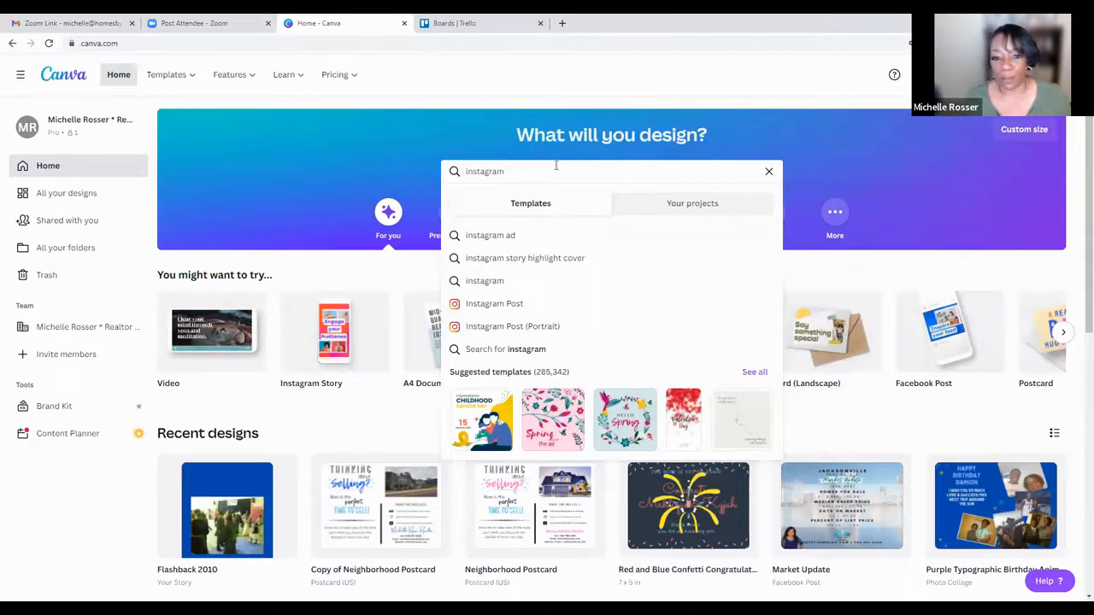
pyautogui.press('BackSpace')
pyautogui.press('BackSpace')
pyautogui.press('BackSpace')
pyautogui.press('BackSpace')
pyautogui.press('BackSpace')
pyautogui.press('BackSpace')
pyautogui.press('BackSpace')
pyautogui.press('BackSpace')
pyautogui.press('BackSpace')
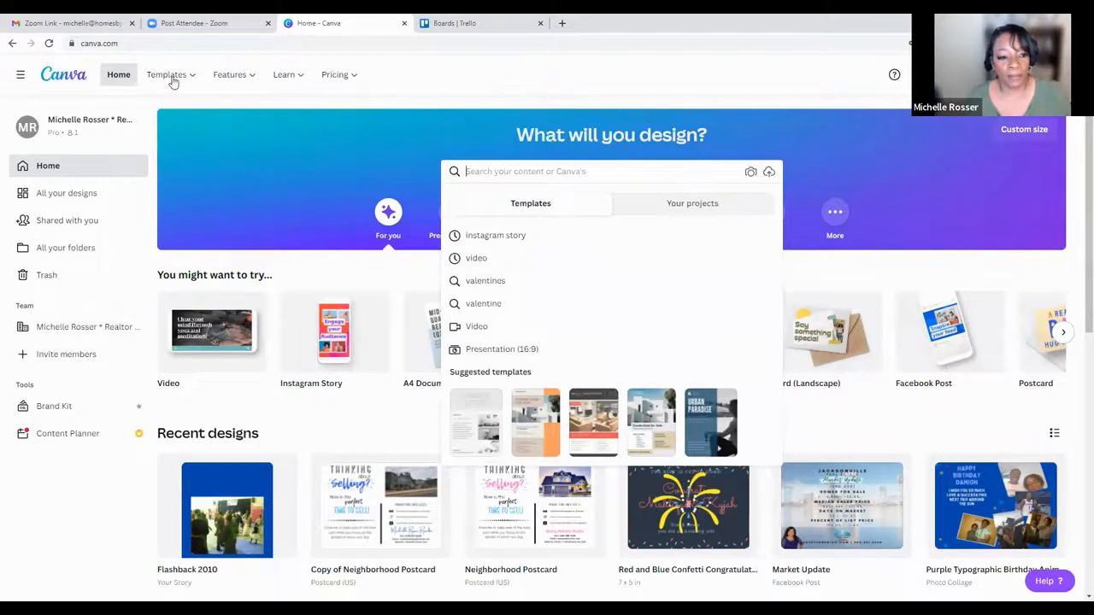
pyautogui.moveTo(172, 79)
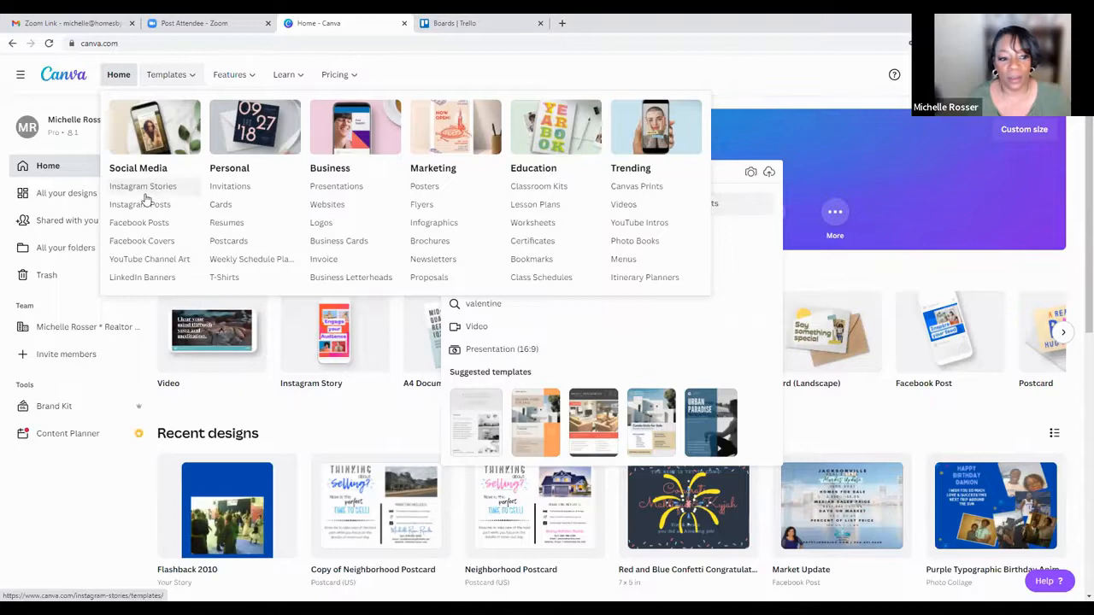
# Step: Browse the square Invitations templates
pyautogui.click(221, 188)
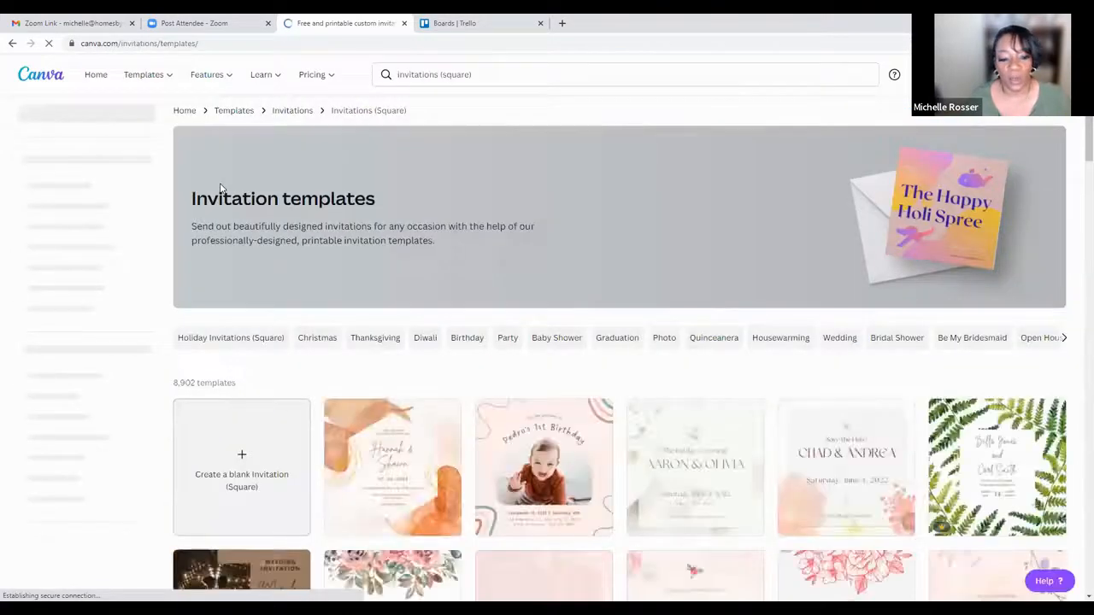
pyautogui.scroll(-4, 578, 321)
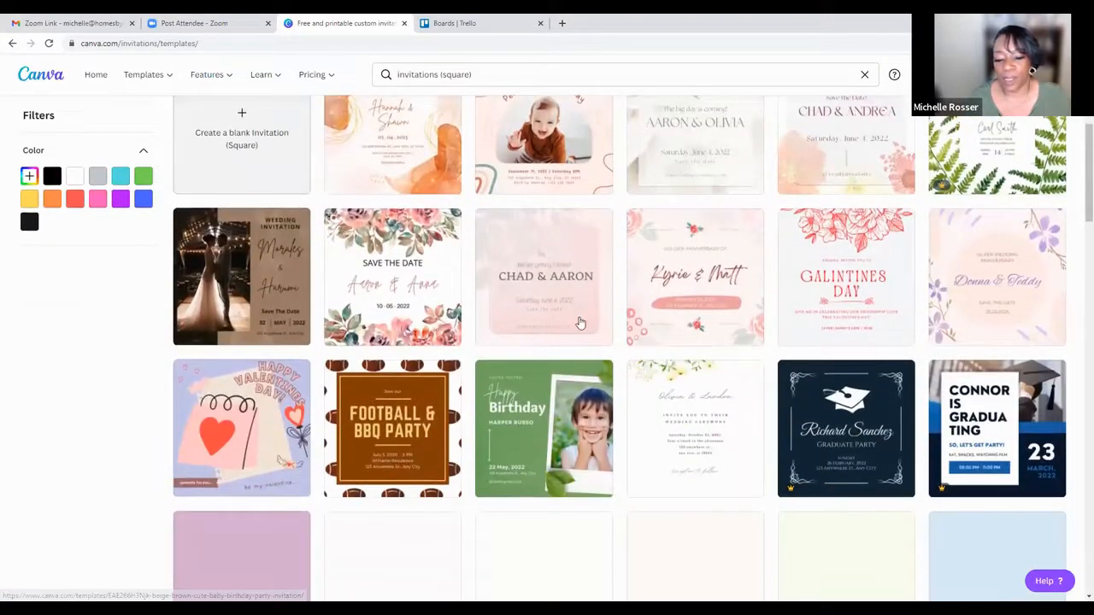
pyautogui.scroll(-3, 579, 321)
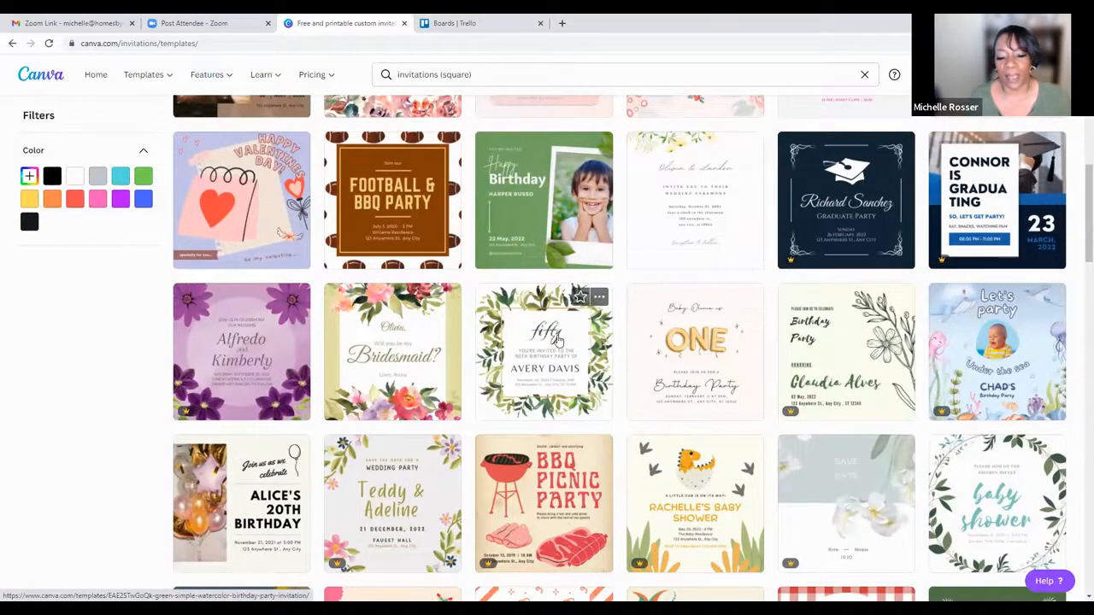
pyautogui.scroll(-3, 557, 340)
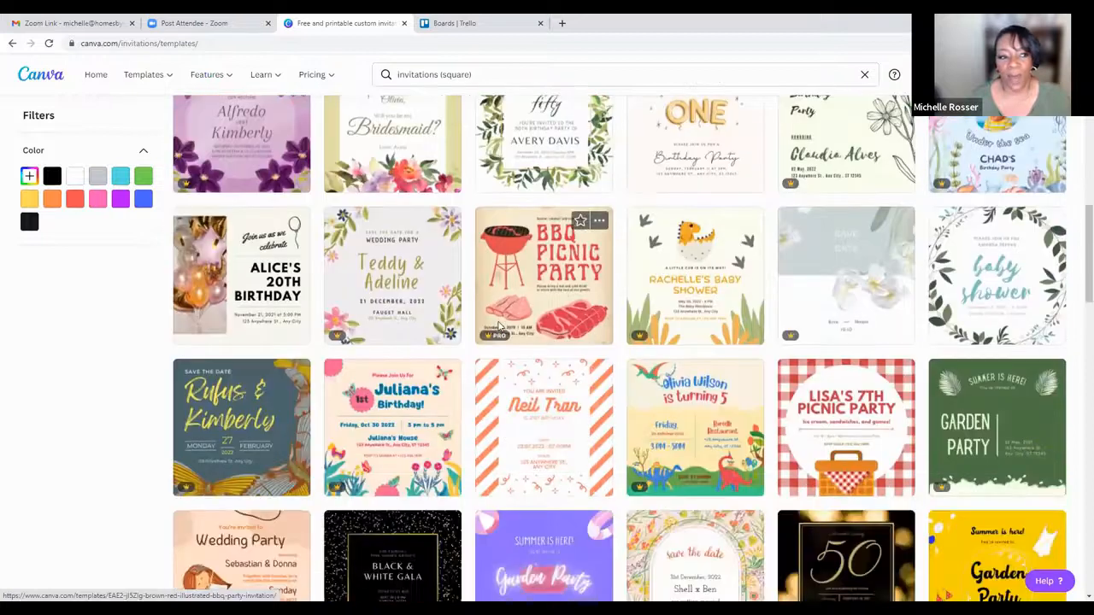
# Step: Browse the YouTube Channel Art templates
pyautogui.moveTo(150, 81)
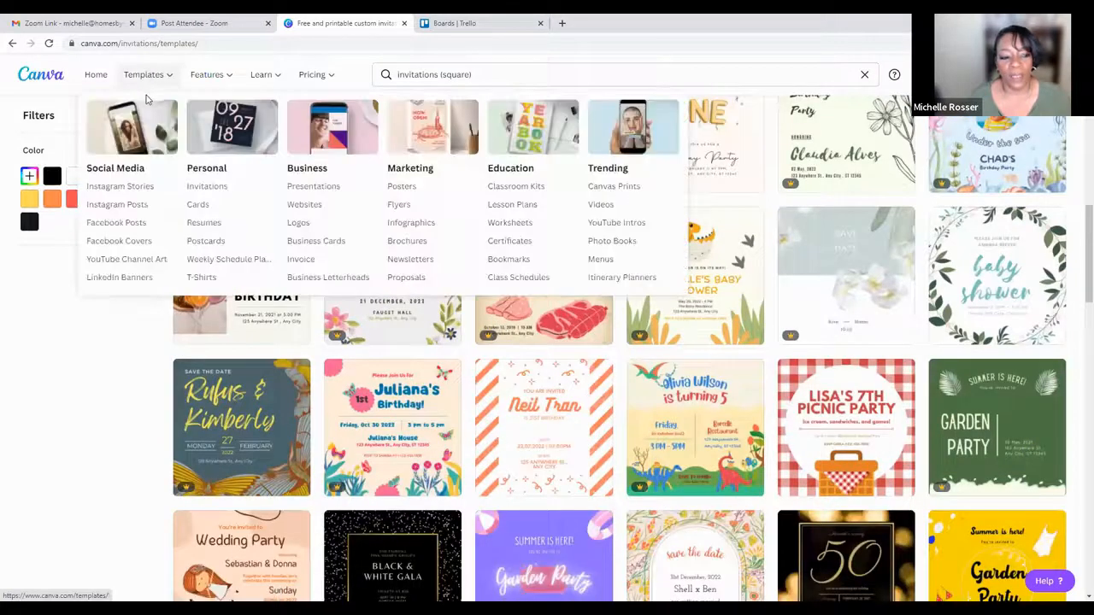
pyautogui.click(138, 266)
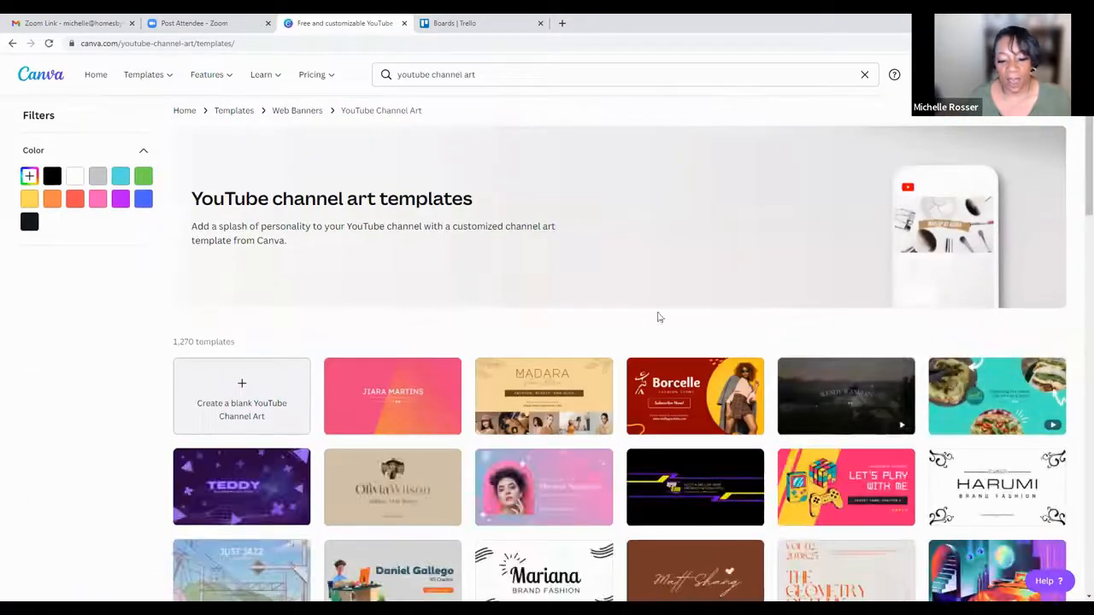
pyautogui.scroll(-2, 674, 271)
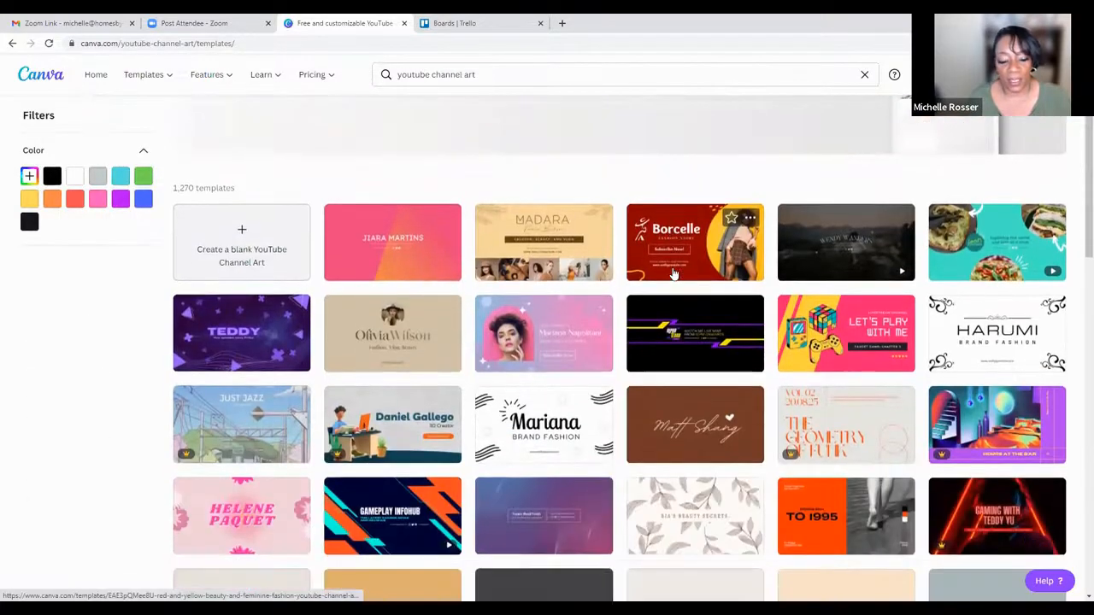
pyautogui.scroll(-5, 674, 271)
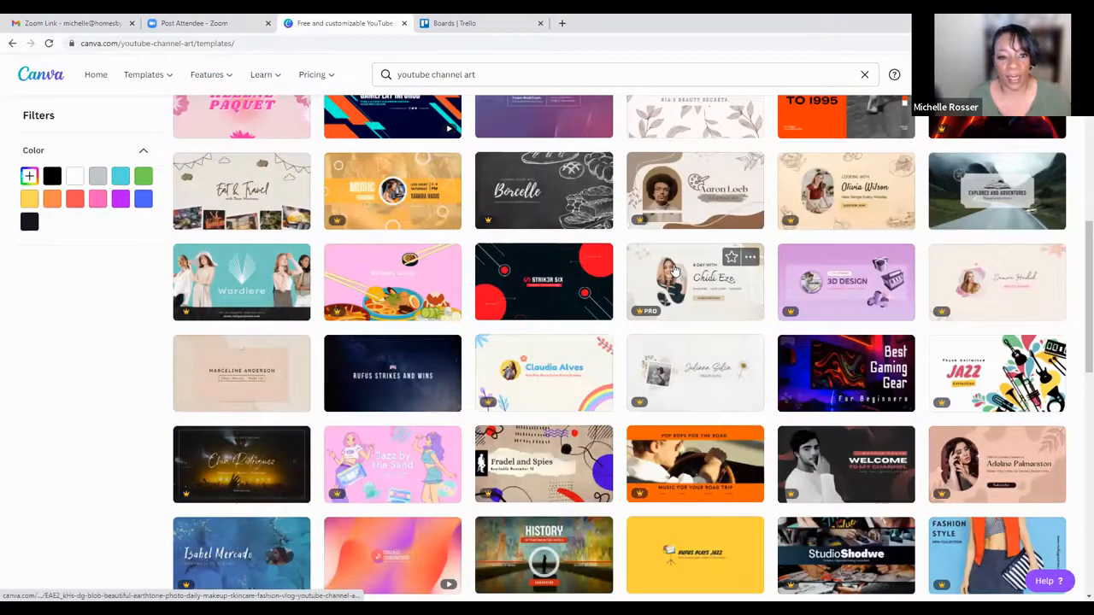
pyautogui.scroll(15, 674, 271)
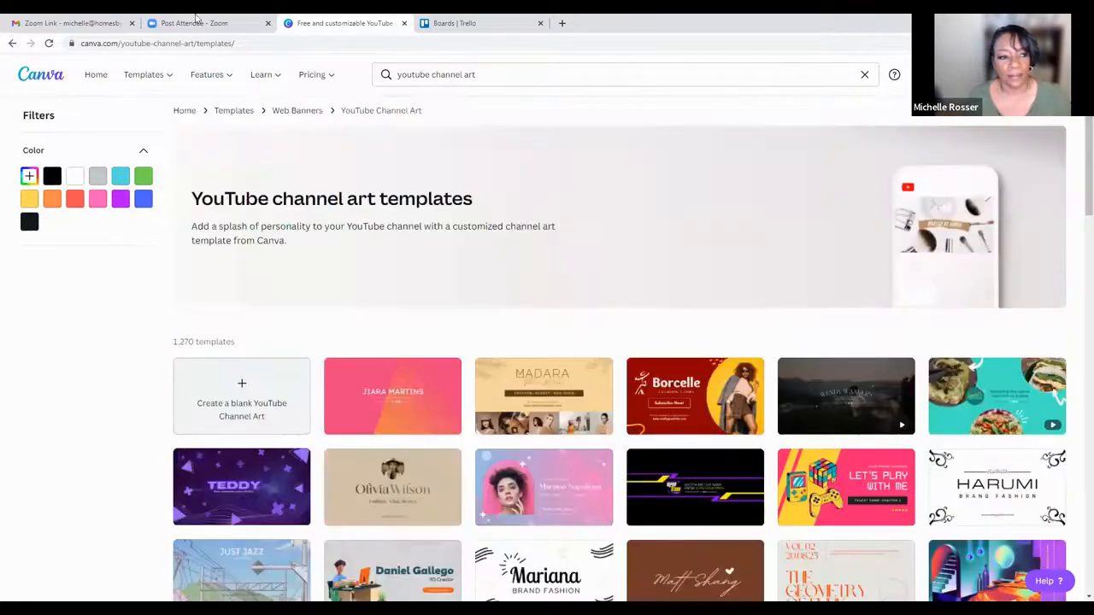
# Step: Replace the youtube search with 'real' to look up real estate templates
pyautogui.moveTo(164, 85)
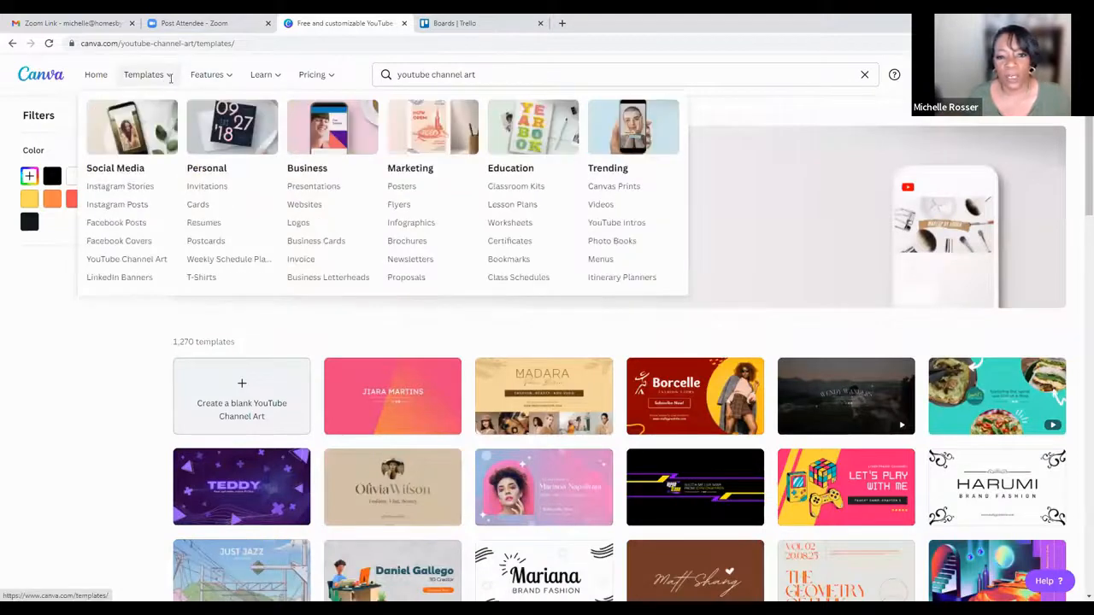
pyautogui.click(527, 74)
pyautogui.press('BackSpace')
pyautogui.press('BackSpace')
pyautogui.press('BackSpace')
pyautogui.press('BackSpace')
pyautogui.press('BackSpace')
pyautogui.press('BackSpace')
pyautogui.write('real')
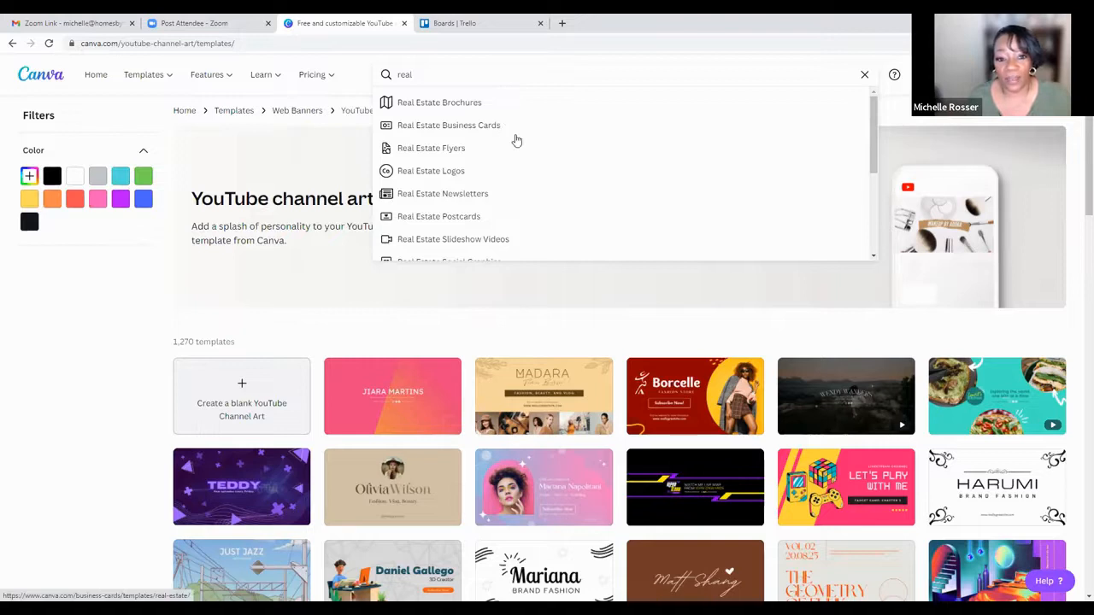
pyautogui.scroll(-1, 521, 146)
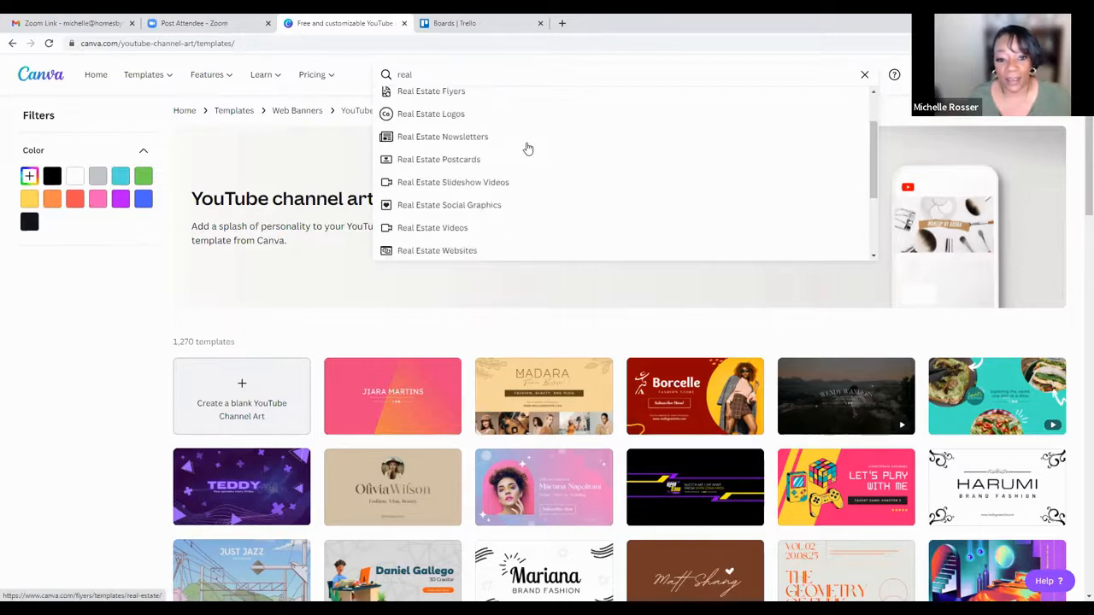
# Step: Browse the 1,180 Real Estate Logos templates, then start a new 'real estate' search
pyautogui.click(458, 116)
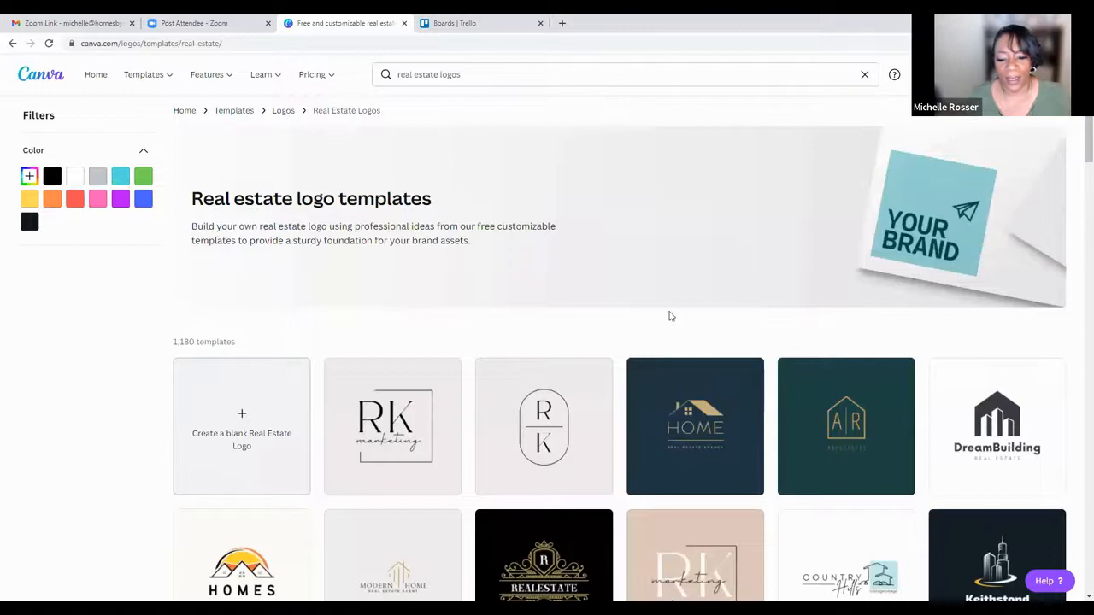
pyautogui.scroll(-1, 684, 333)
pyautogui.scroll(-3, 698, 346)
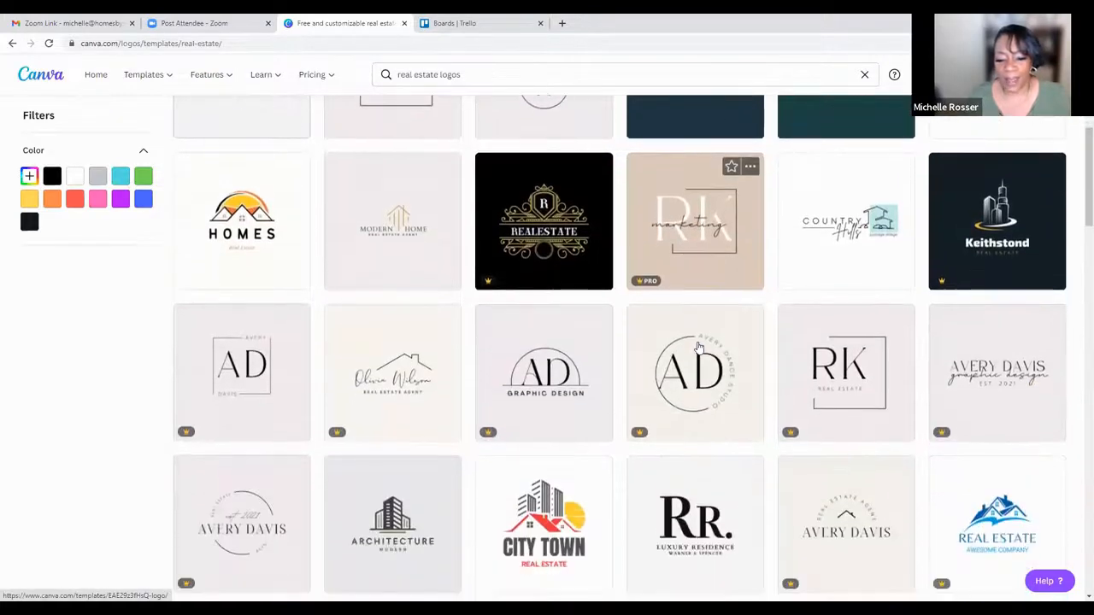
pyautogui.scroll(-2, 699, 346)
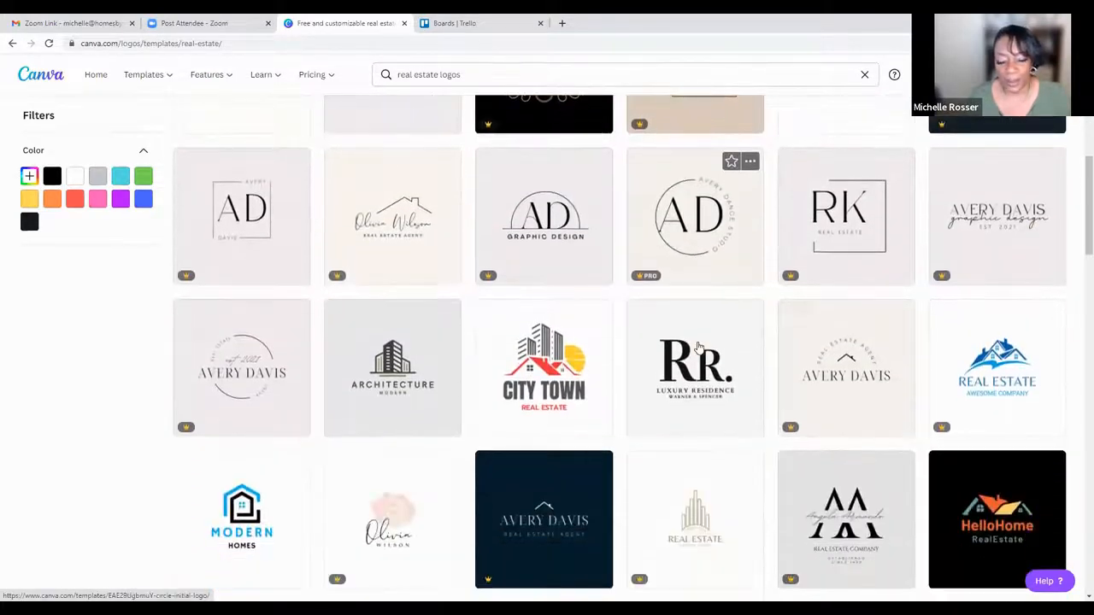
pyautogui.scroll(-1, 698, 346)
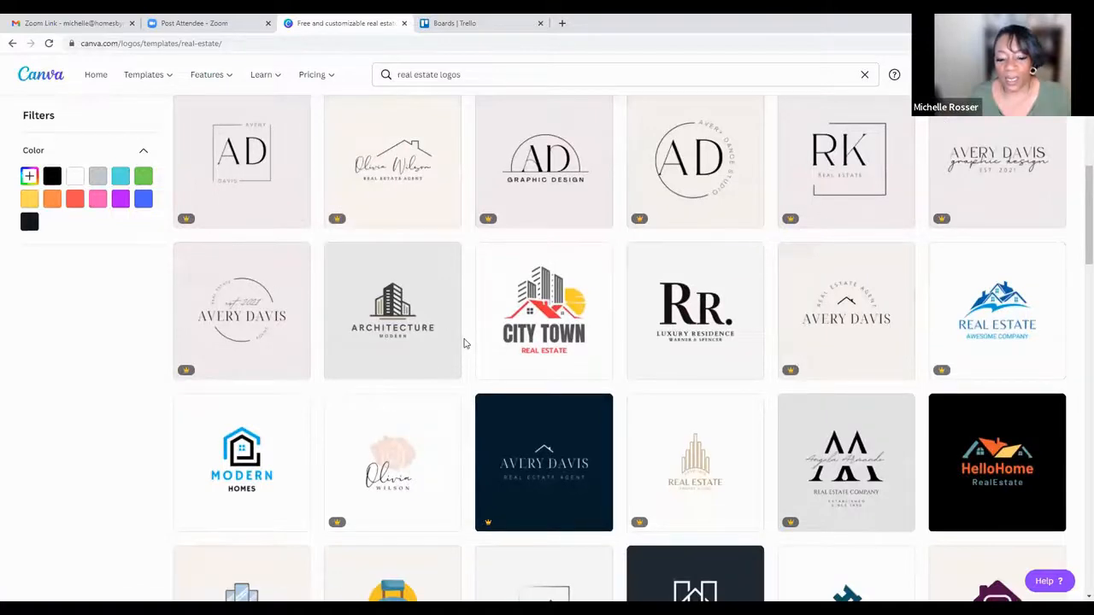
pyautogui.scroll(-3, 464, 343)
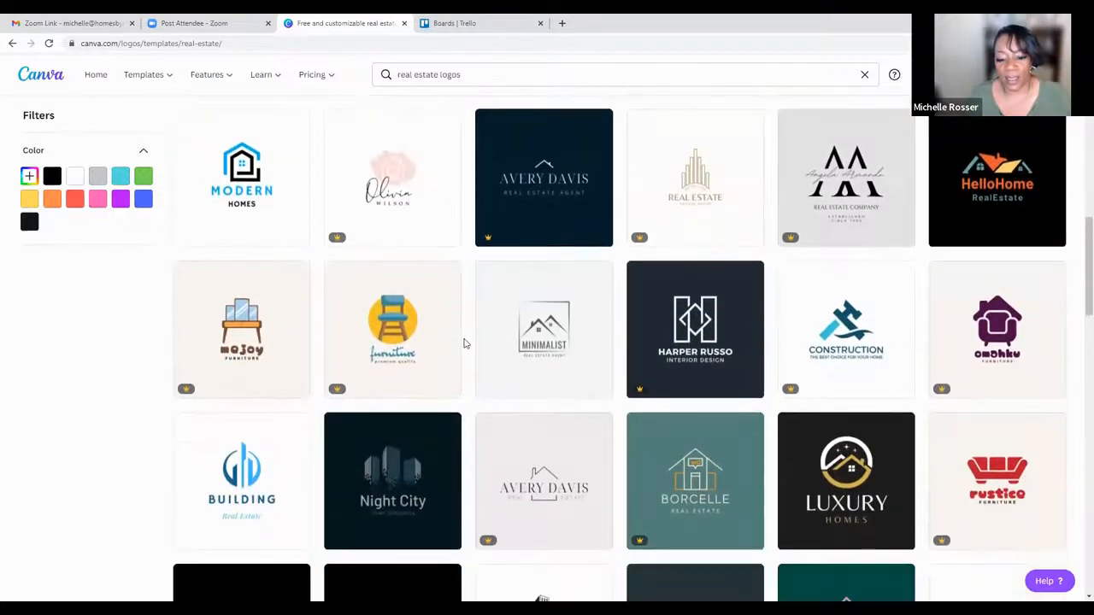
pyautogui.scroll(5, 464, 342)
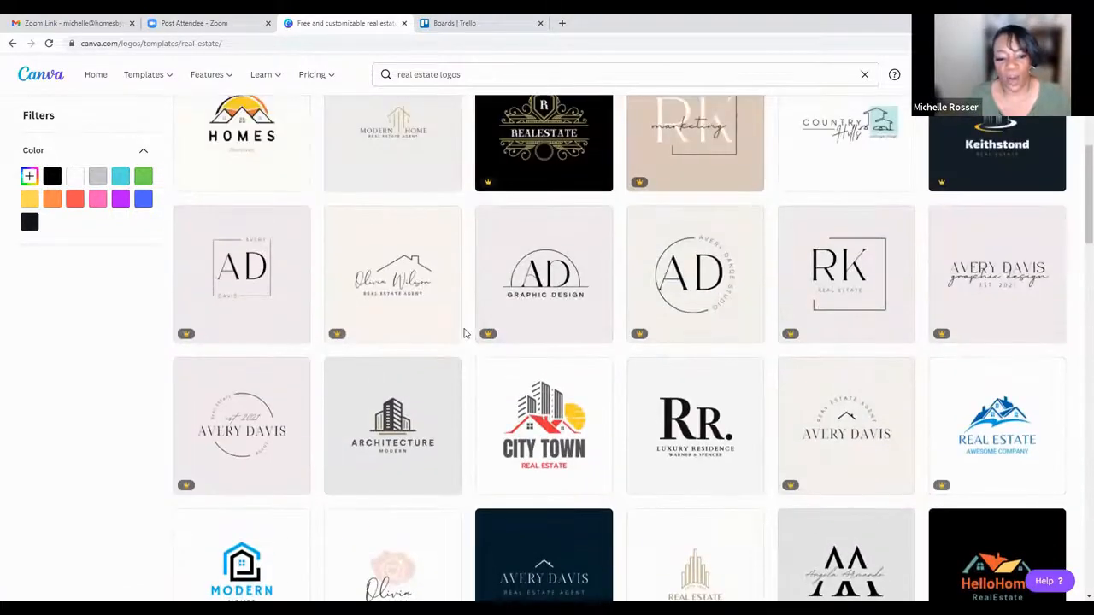
pyautogui.scroll(5, 464, 333)
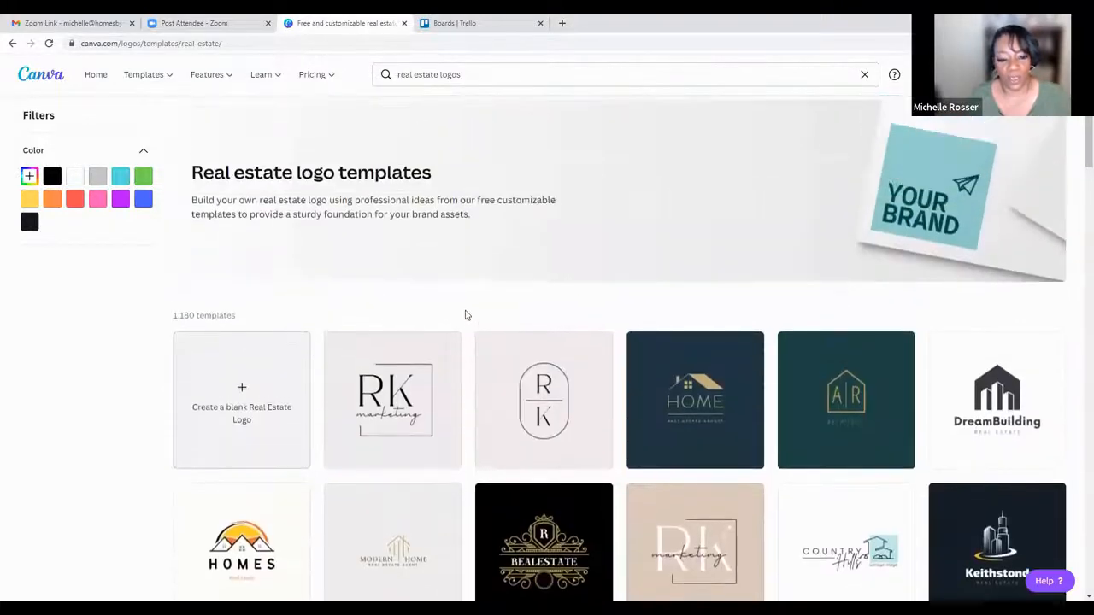
pyautogui.scroll(1, 465, 315)
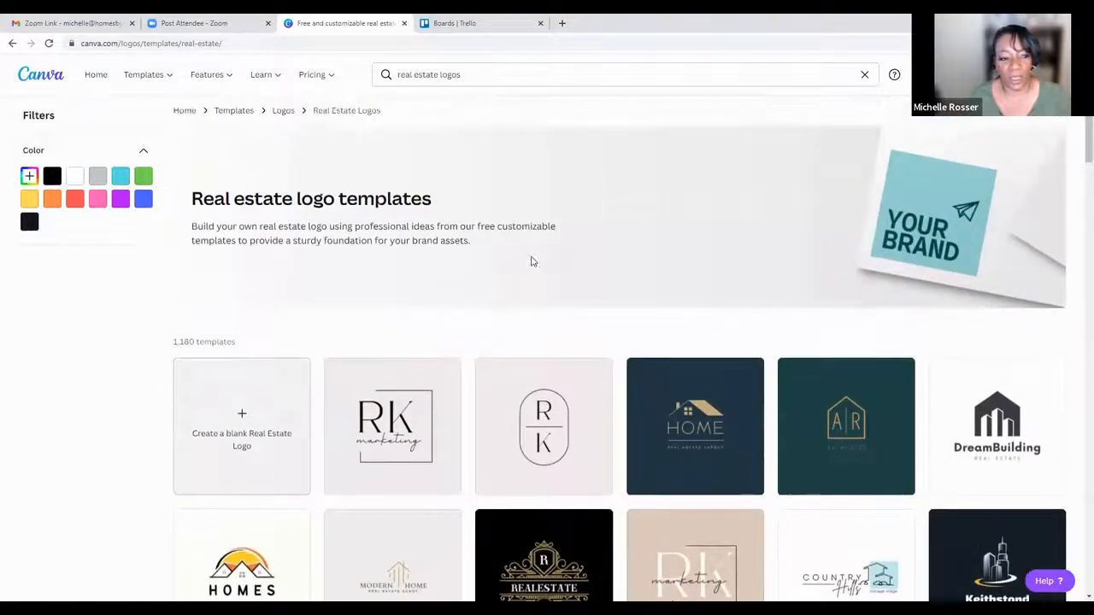
pyautogui.click(471, 78)
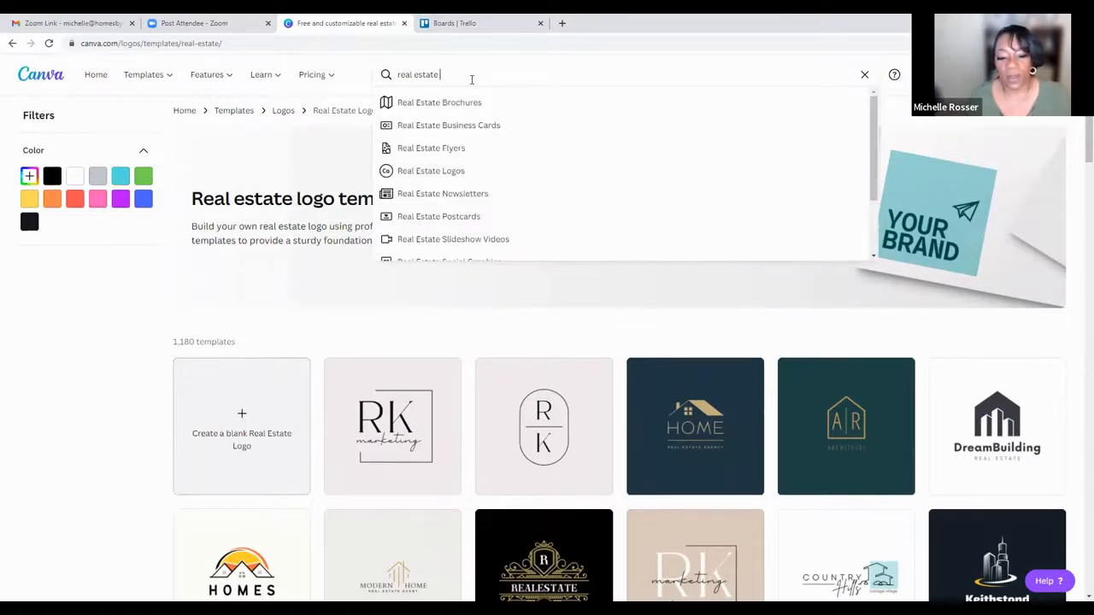
pyautogui.click(460, 217)
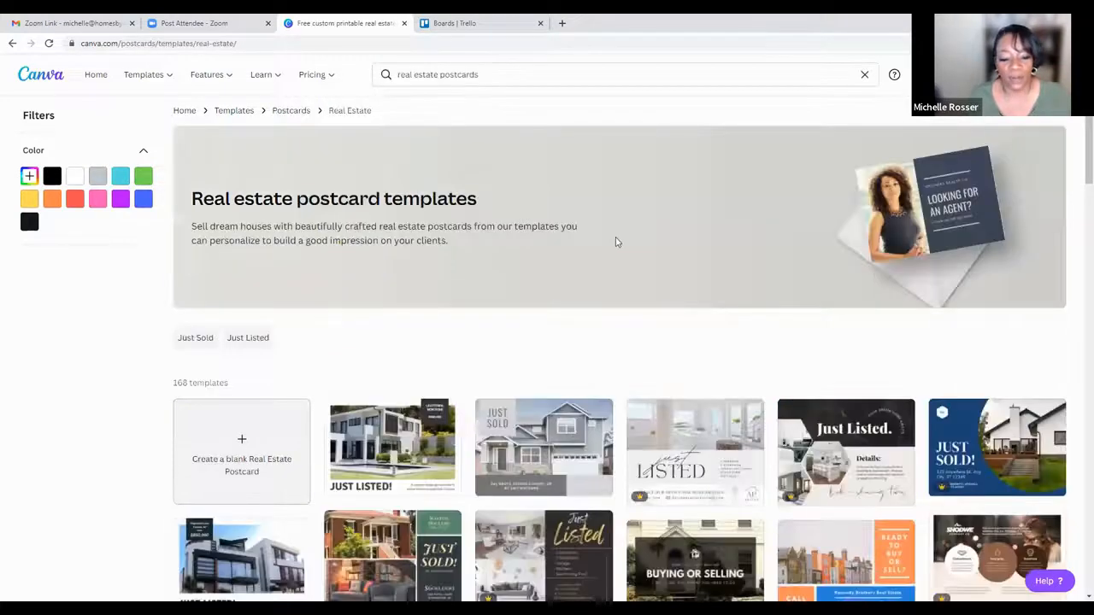
pyautogui.scroll(-1, 615, 241)
pyautogui.scroll(-5, 615, 242)
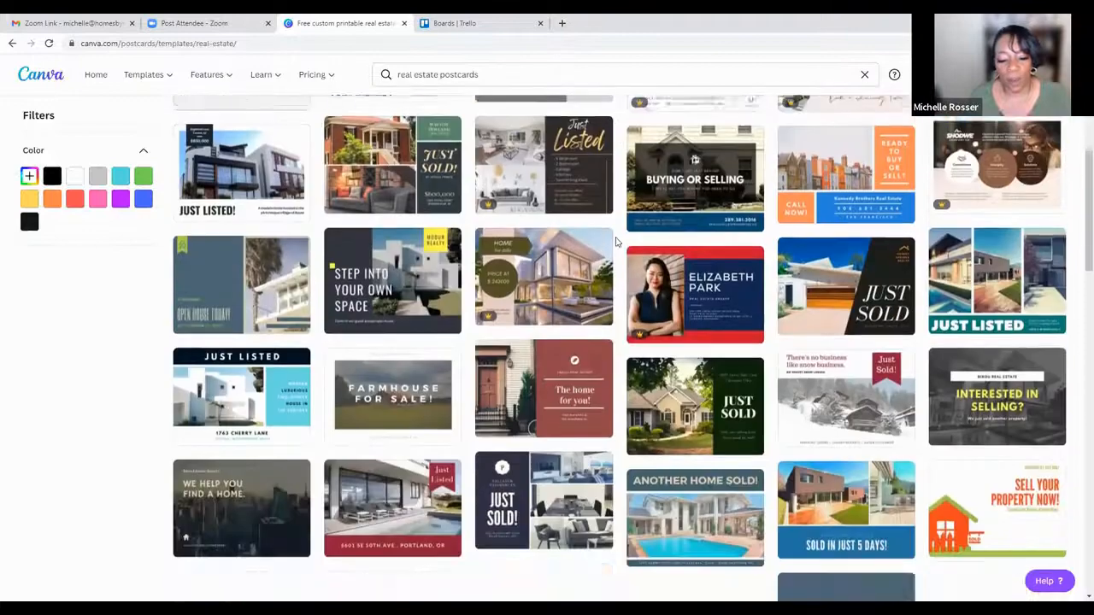
pyautogui.scroll(-4, 615, 242)
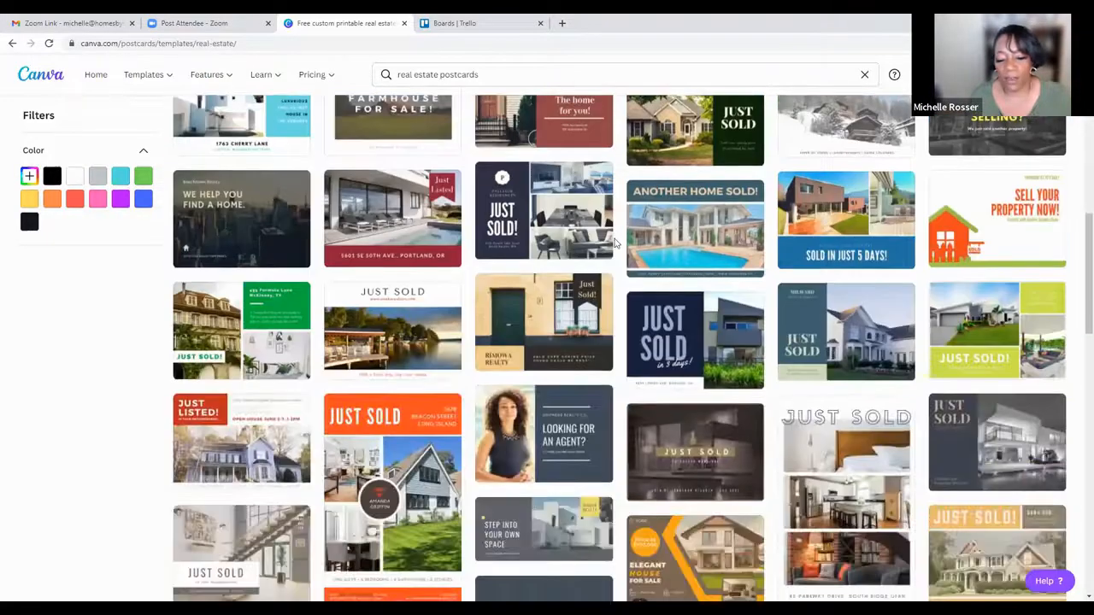
pyautogui.scroll(-2, 615, 242)
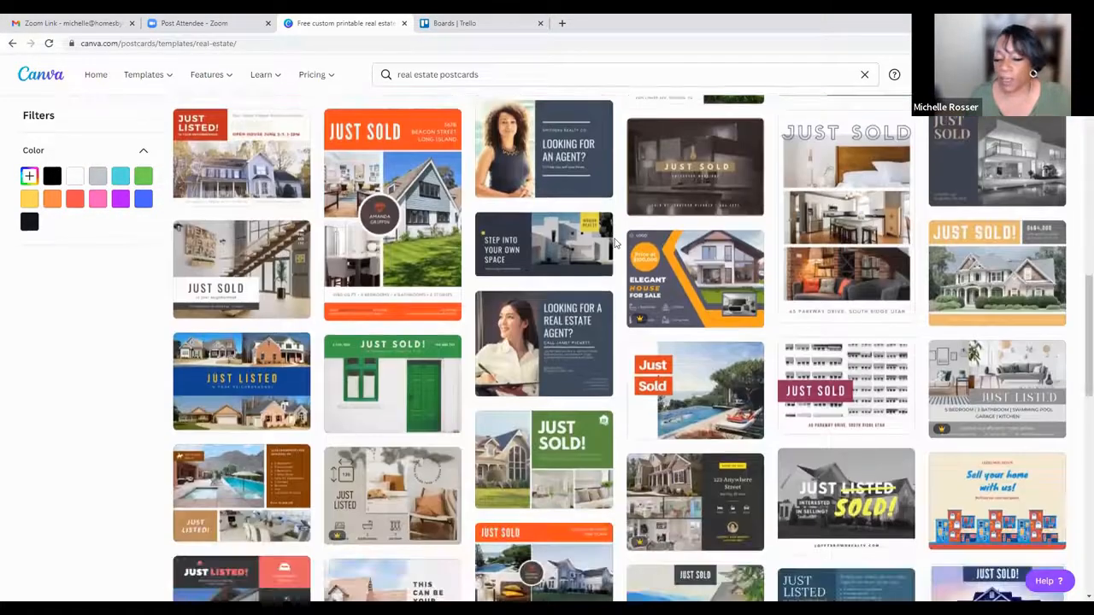
pyautogui.scroll(4, 615, 242)
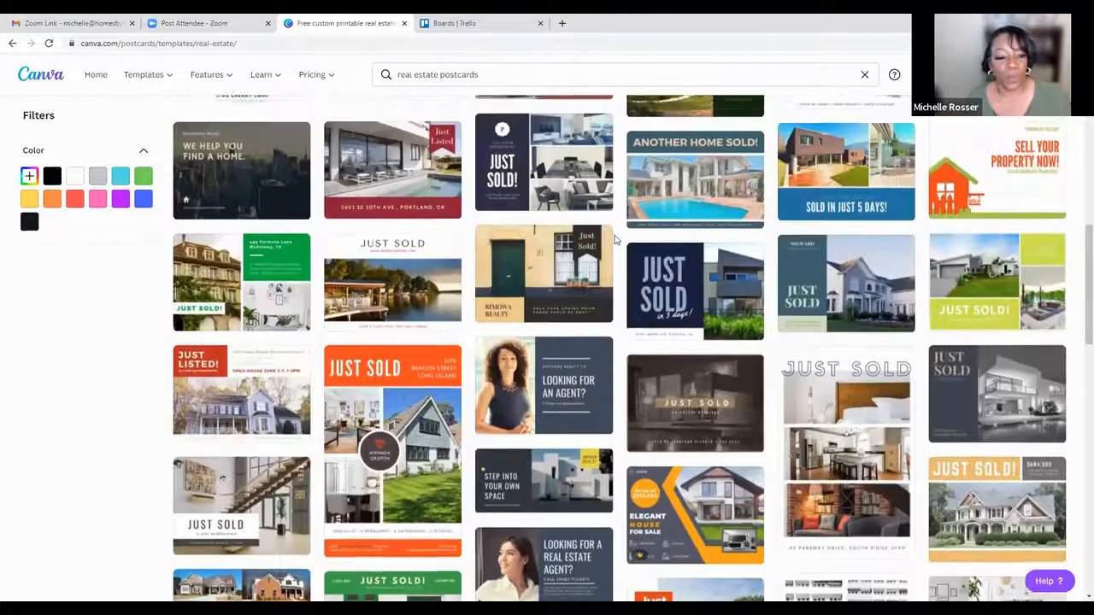
pyautogui.scroll(1, 604, 235)
pyautogui.scroll(8, 604, 235)
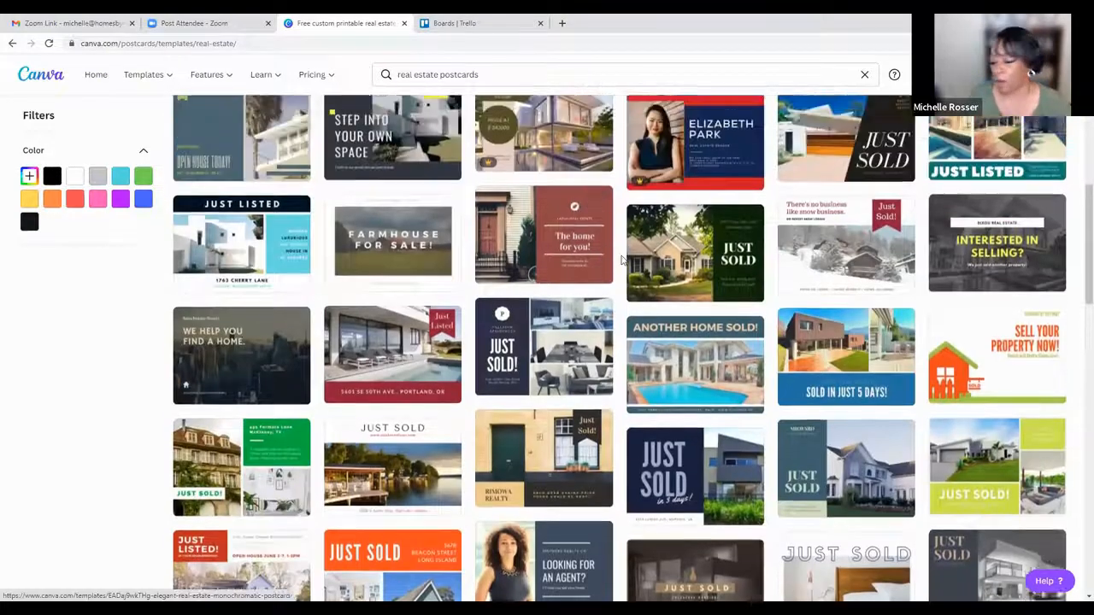
pyautogui.scroll(1, 623, 261)
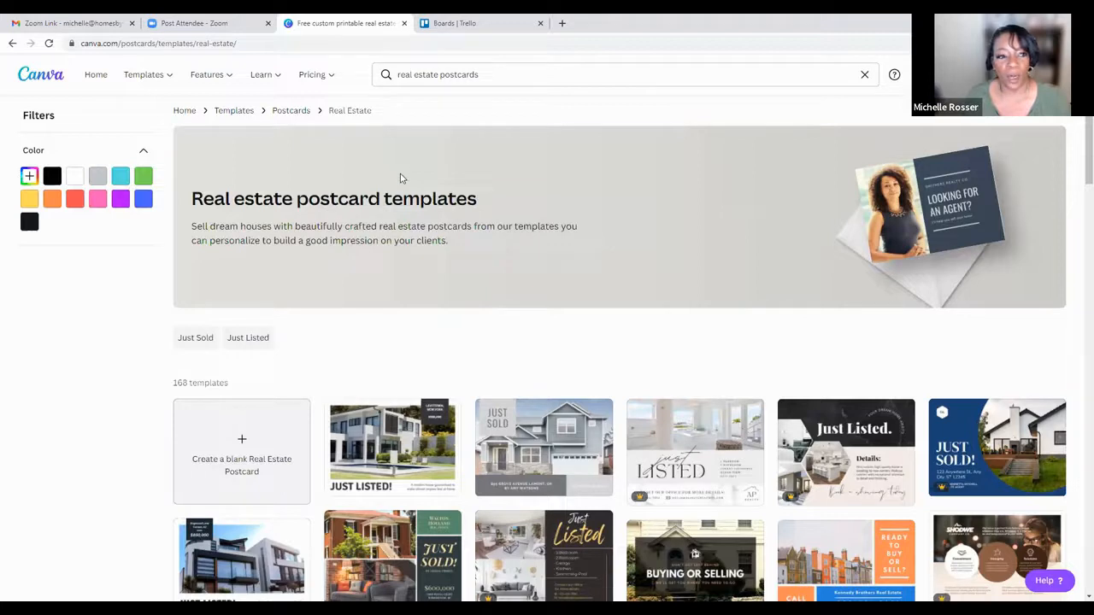
pyautogui.click(504, 74)
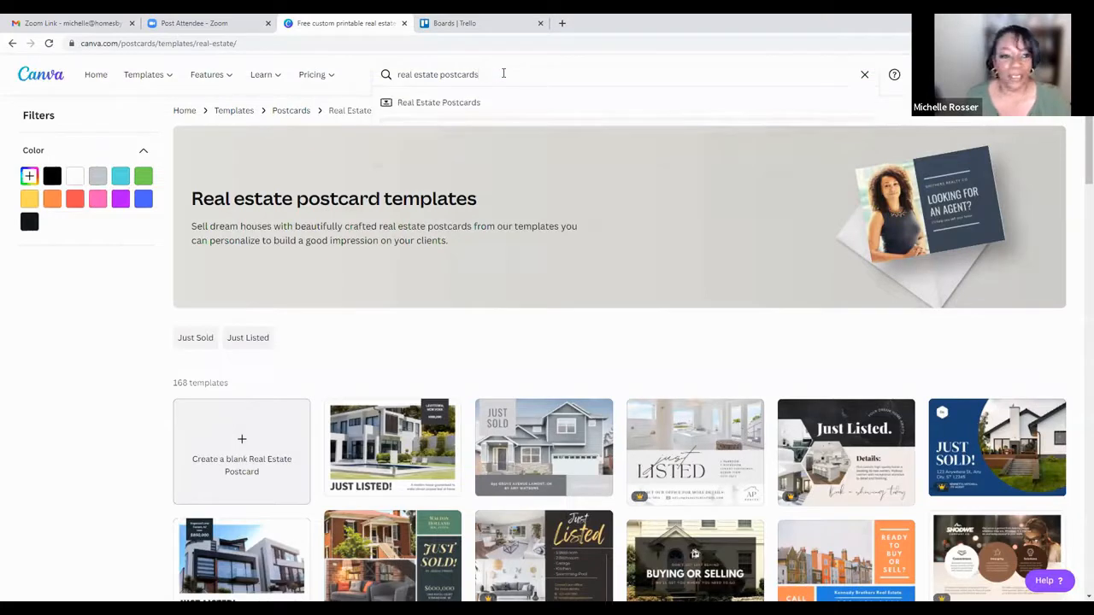
# Step: Back on Home, scroll Recent designs past Cityscape Listing Presentation and Red Hot flyer4
pyautogui.click(97, 75)
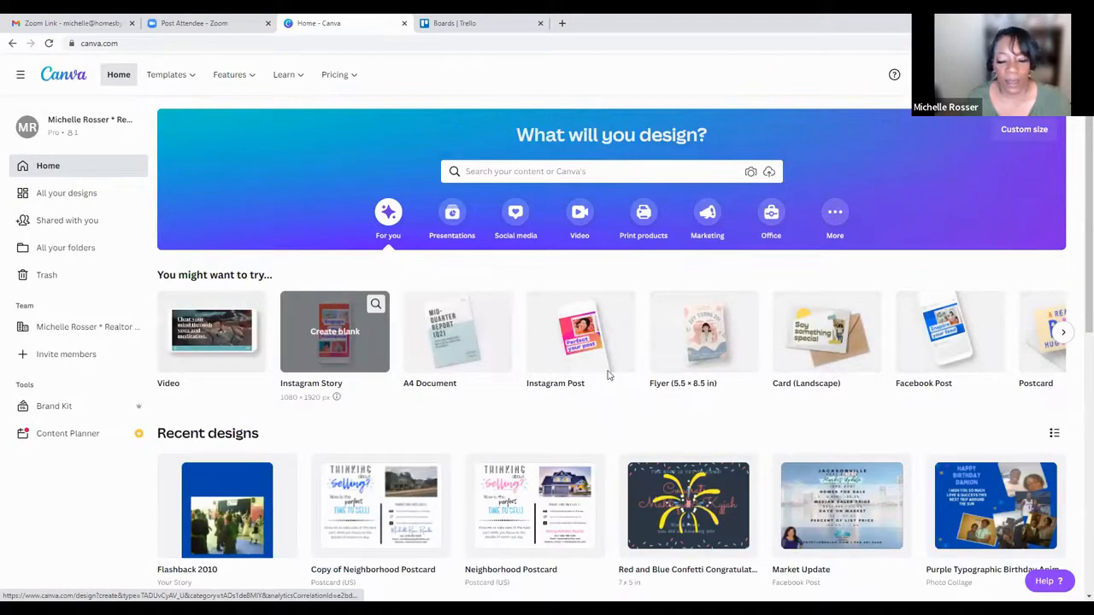
pyautogui.scroll(-3, 607, 374)
pyautogui.scroll(-1, 610, 414)
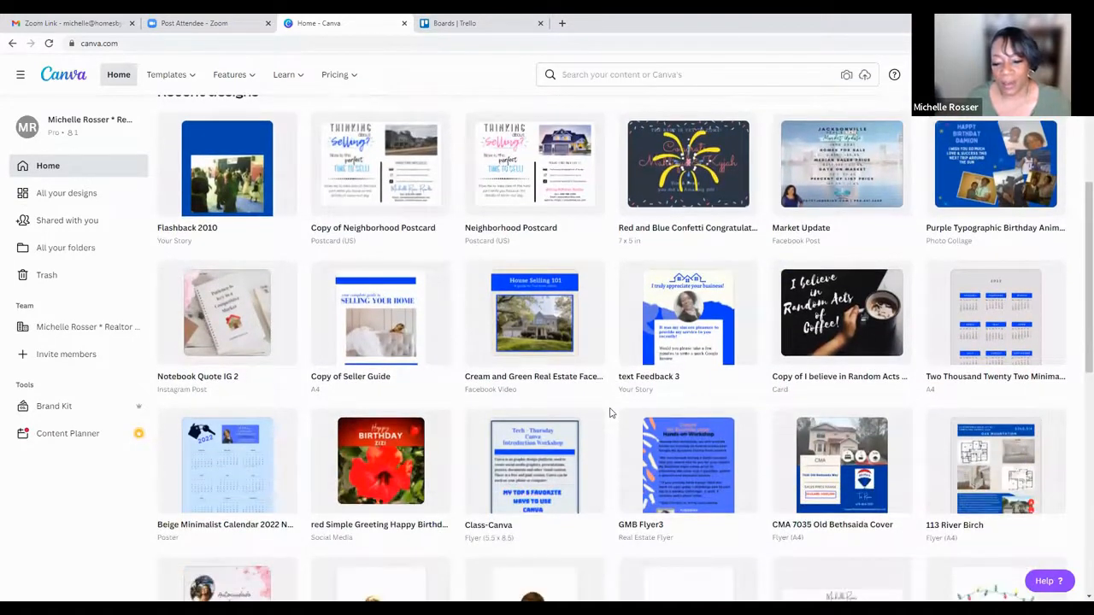
pyautogui.scroll(-1, 610, 414)
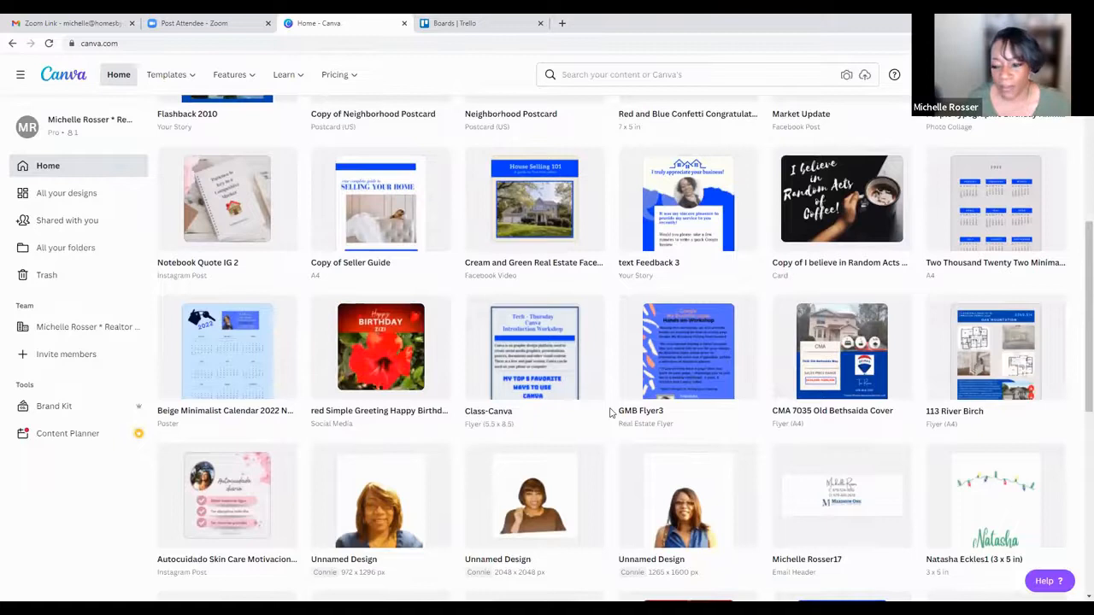
pyautogui.scroll(-3, 611, 413)
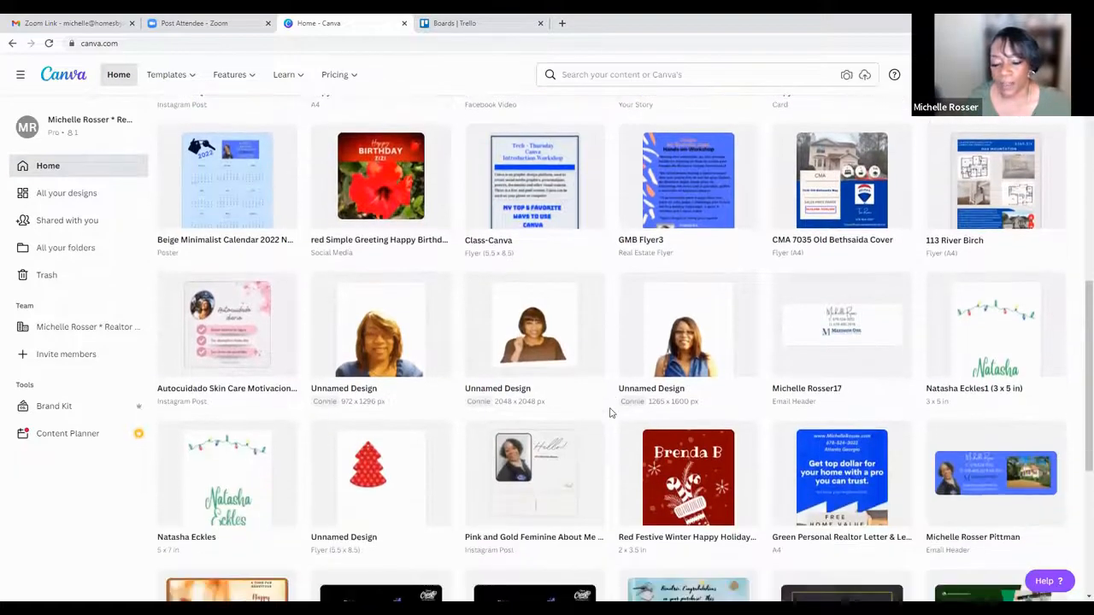
pyautogui.scroll(-4, 610, 414)
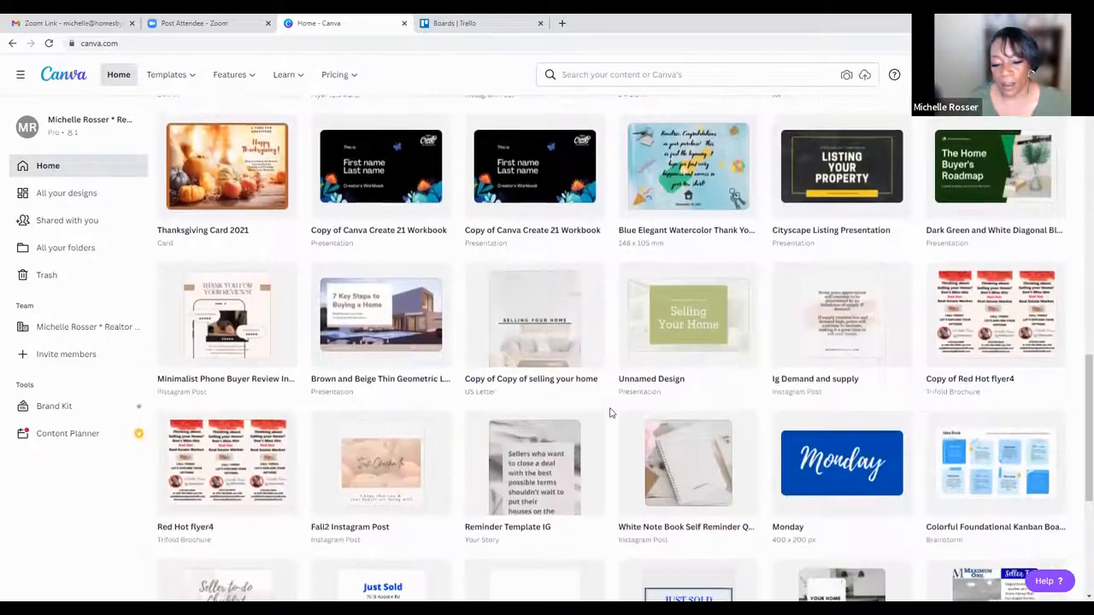
pyautogui.scroll(-3, 610, 413)
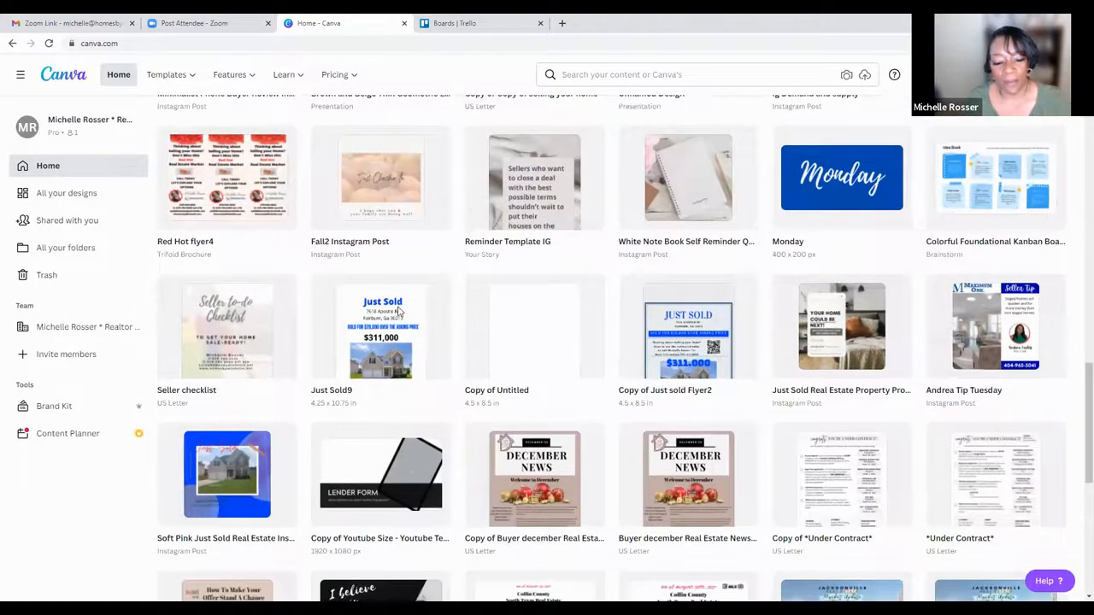
# Step: Open the Just Sold9 thumbnail from the Recent designs grid in the editor
pyautogui.click(381, 315)
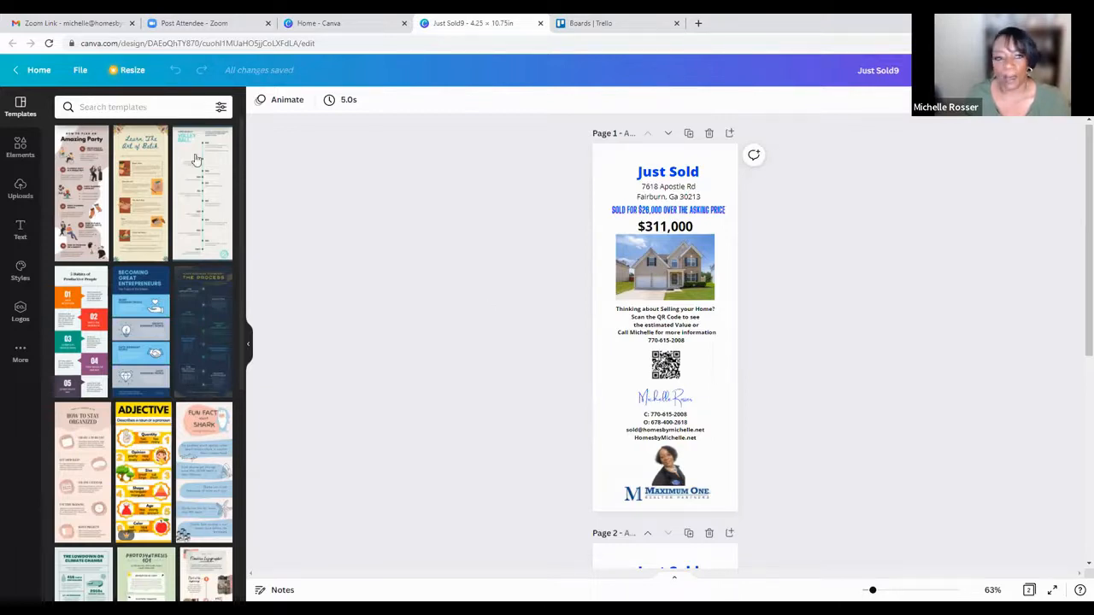
# Step: Go back to the Canva home page and search templates for 'real estate flyer'
pyautogui.click(33, 73)
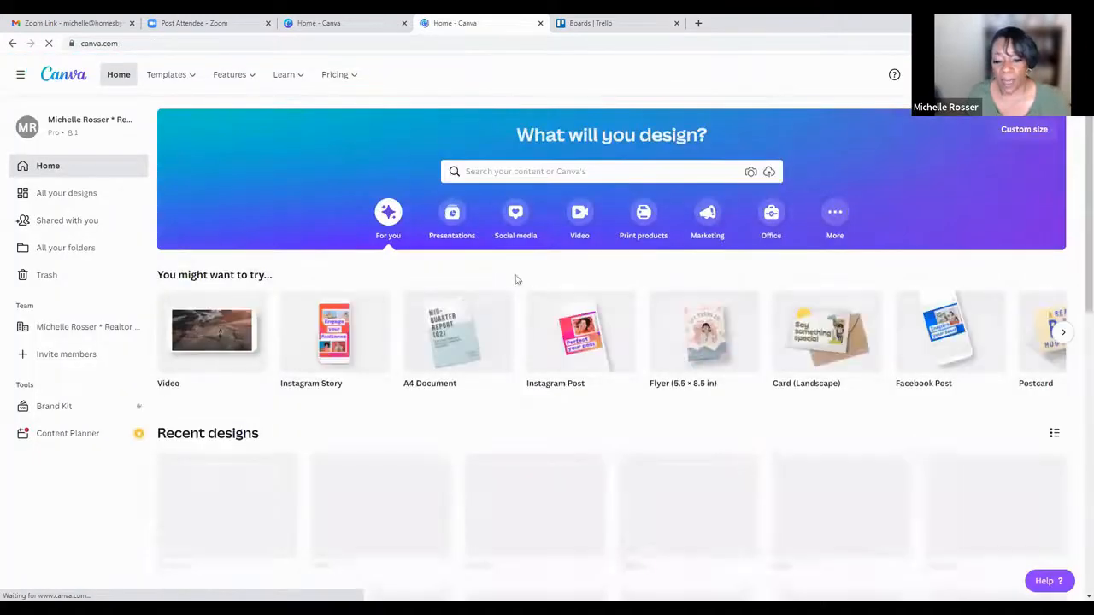
pyautogui.scroll(-1, 544, 416)
pyautogui.scroll(-3, 545, 416)
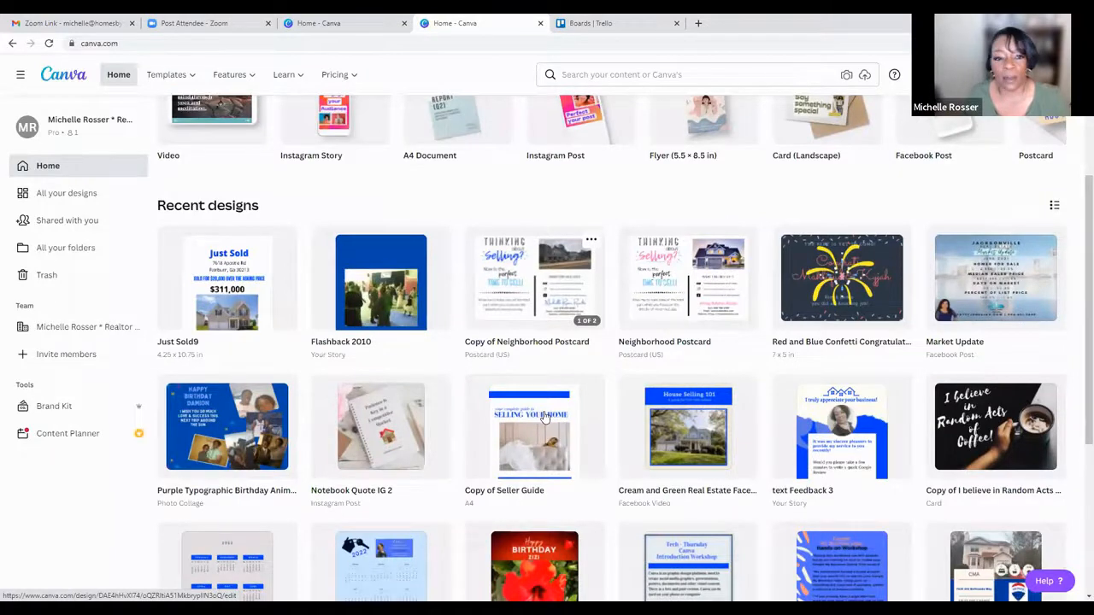
pyautogui.scroll(4, 544, 416)
pyautogui.click(579, 170)
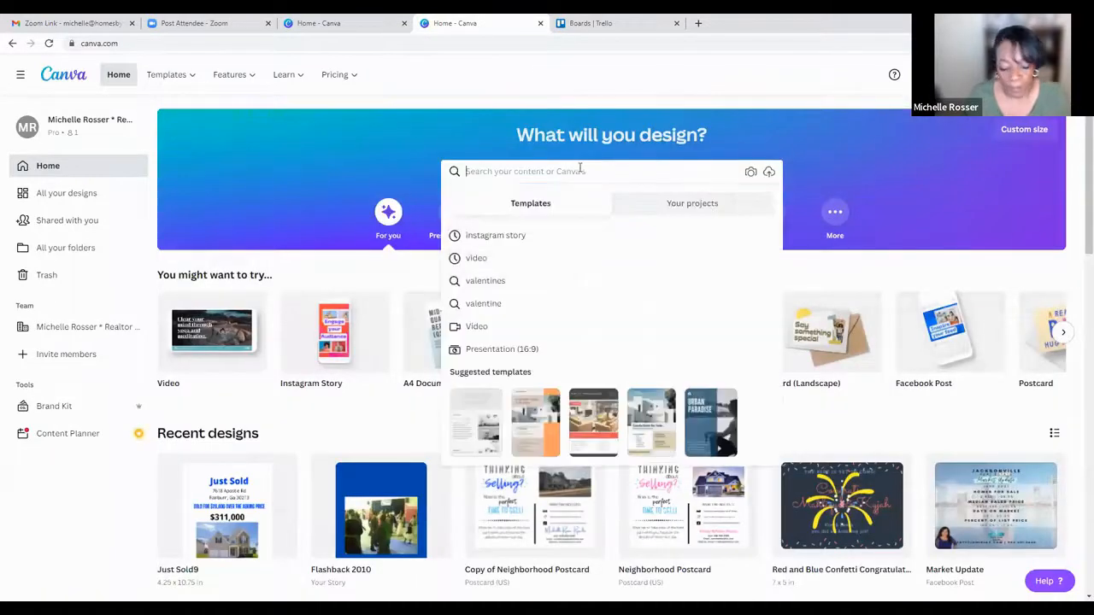
pyautogui.write('real e')
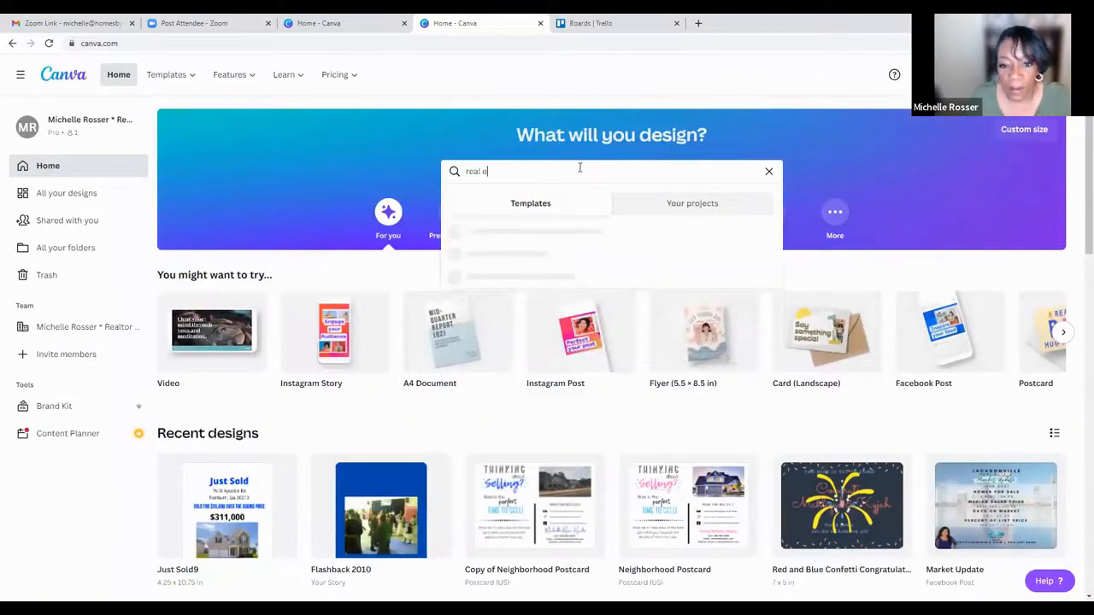
pyautogui.write('state ')
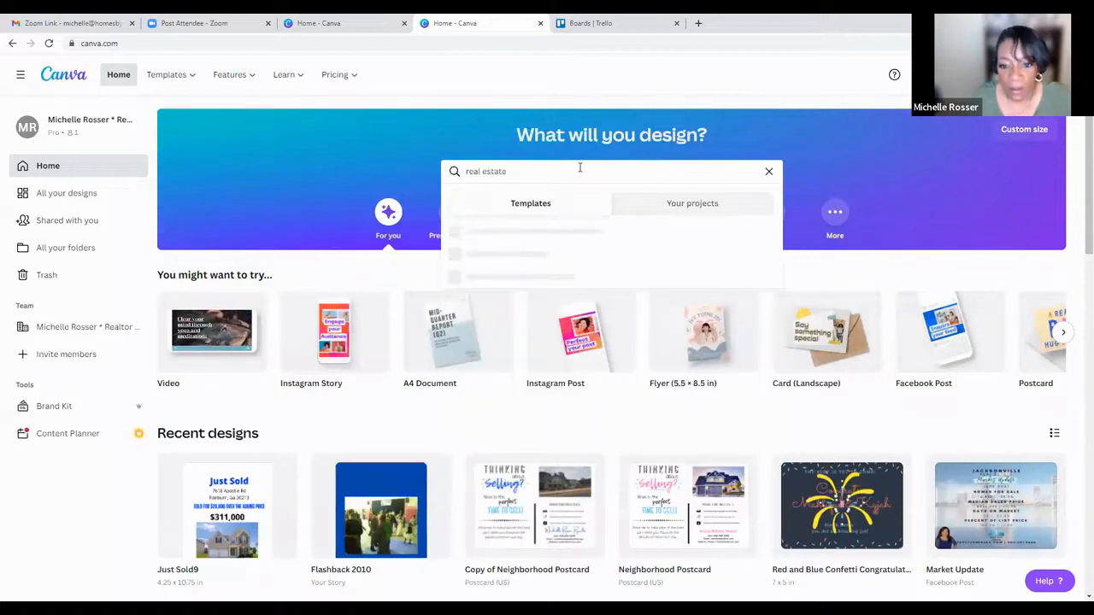
pyautogui.write('fly')
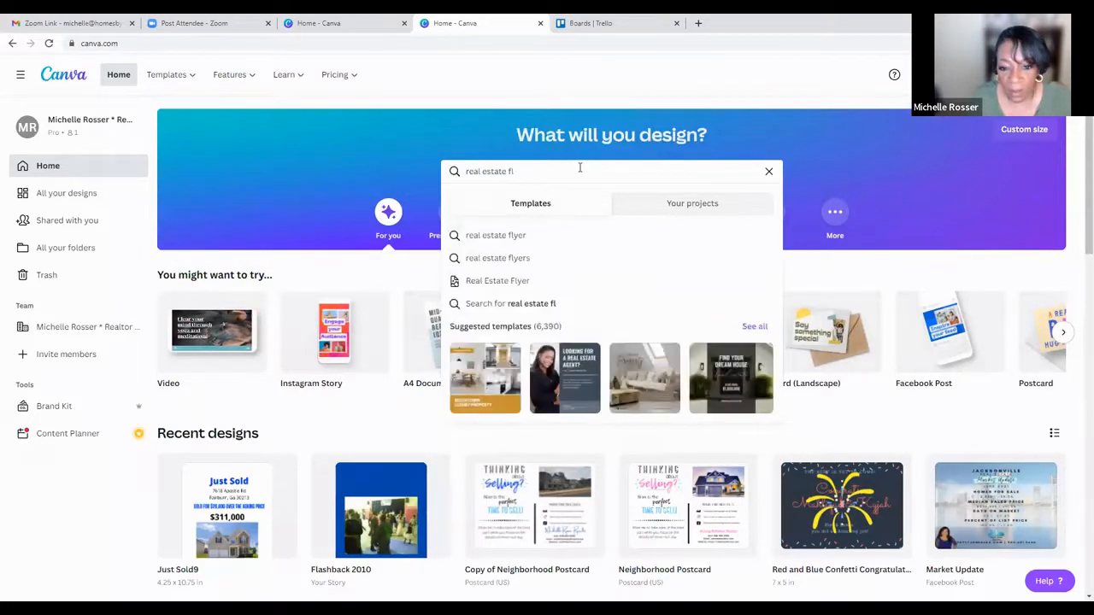
pyautogui.click(519, 237)
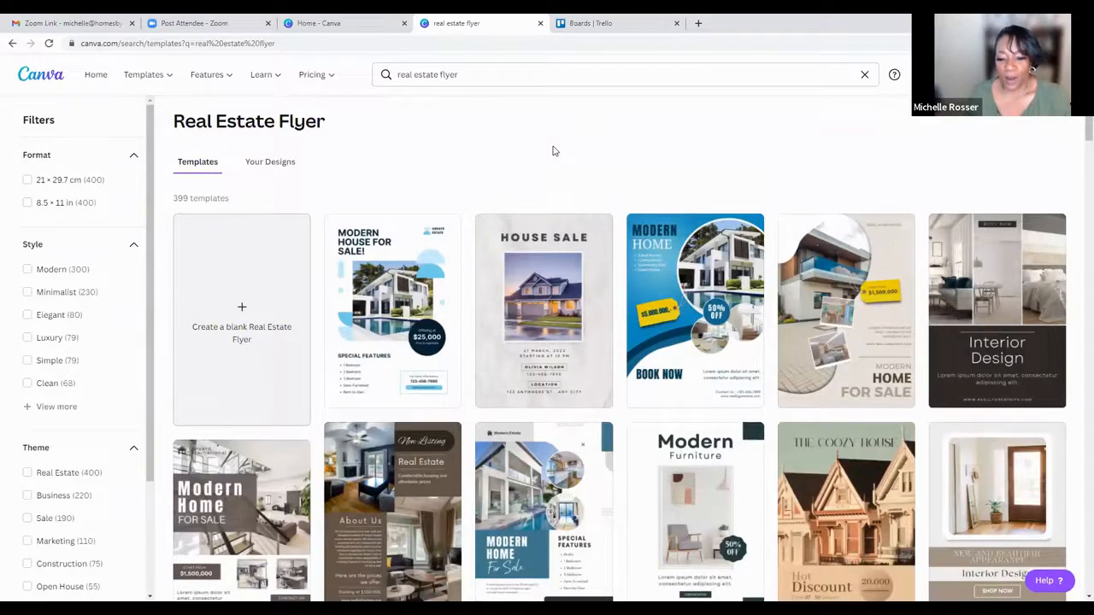
# Step: Browse the real estate flyer results and open the Special Sale template
pyautogui.scroll(-2, 552, 152)
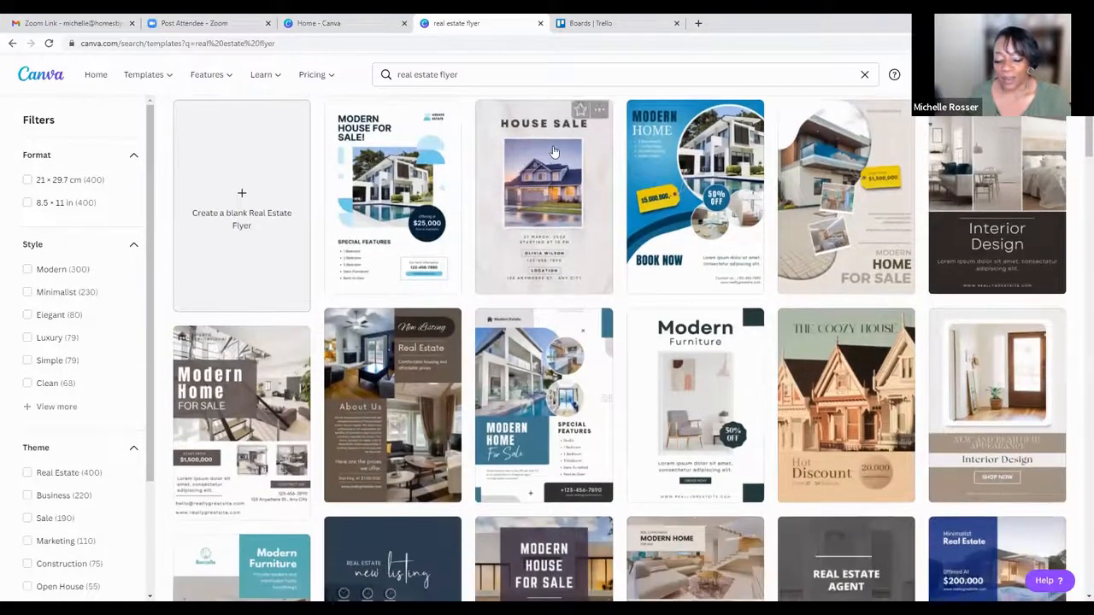
pyautogui.scroll(-1, 553, 151)
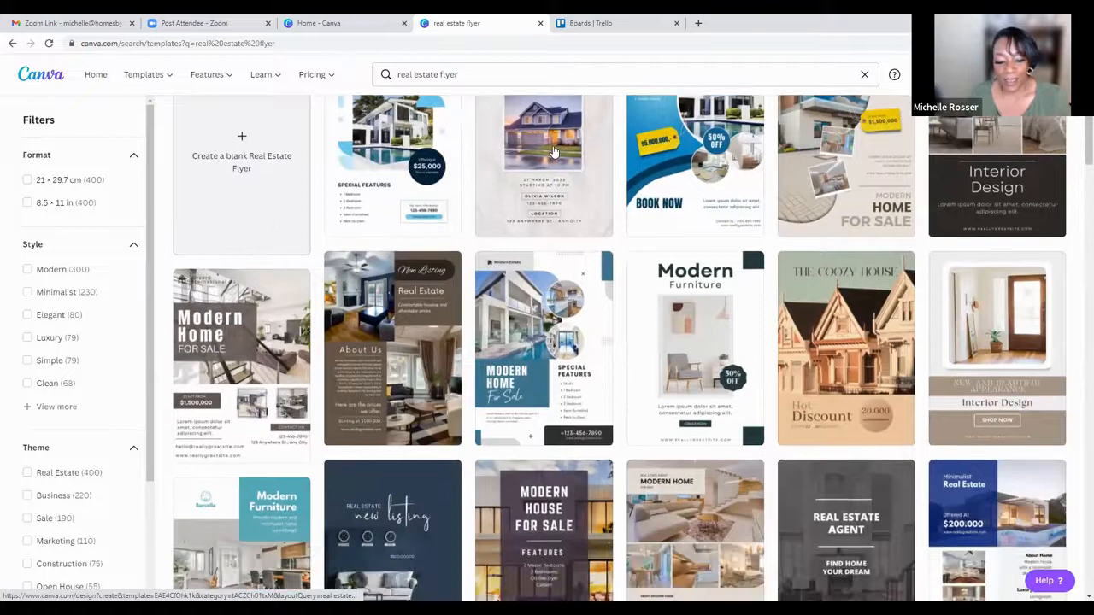
pyautogui.scroll(-4, 553, 151)
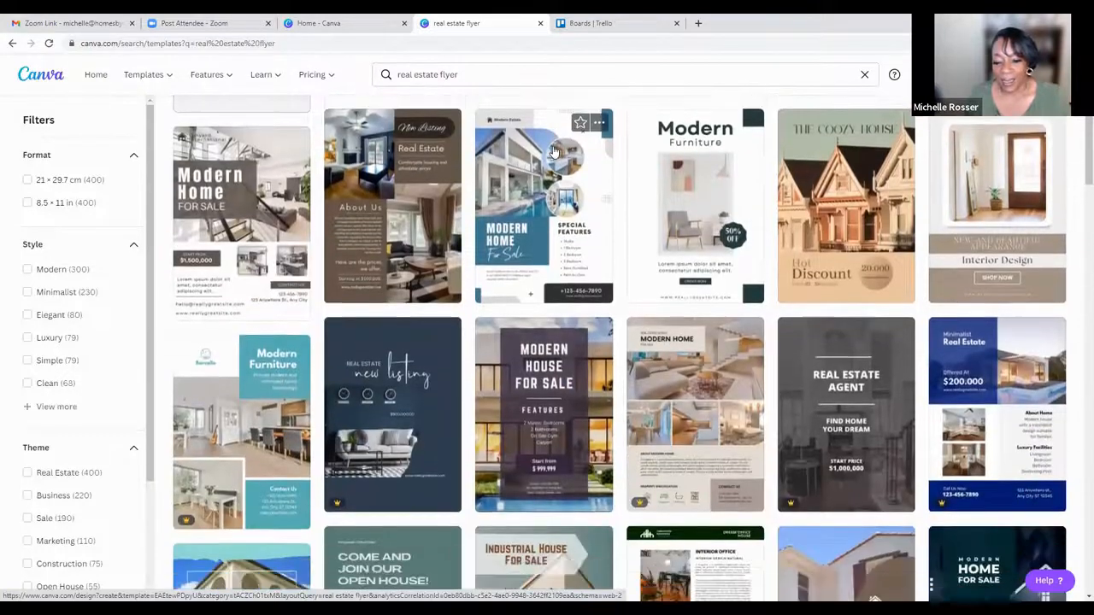
pyautogui.scroll(-1, 552, 151)
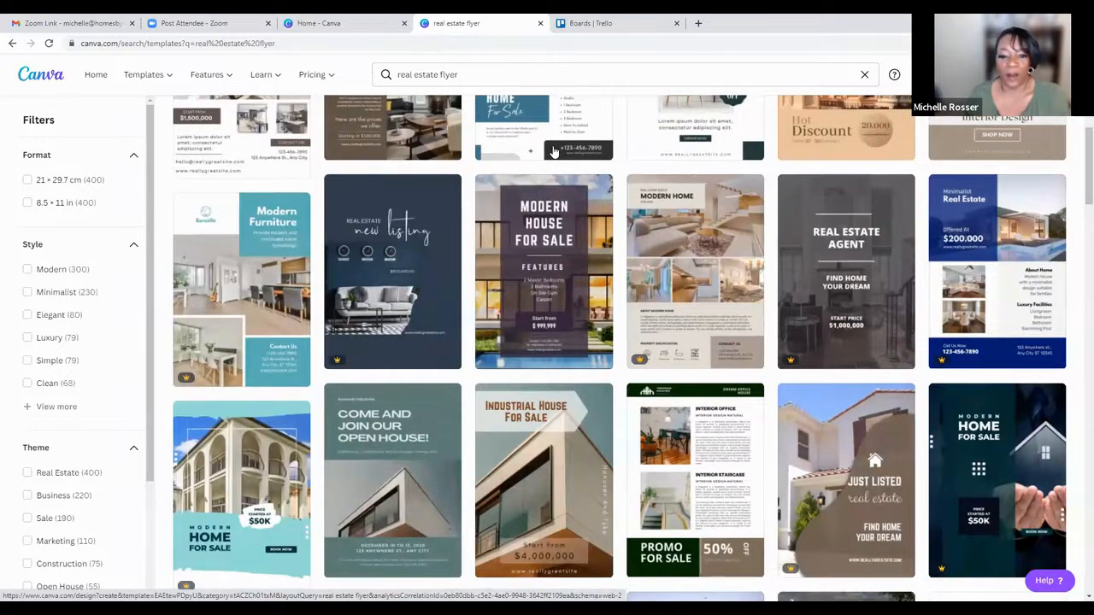
pyautogui.scroll(-1, 553, 151)
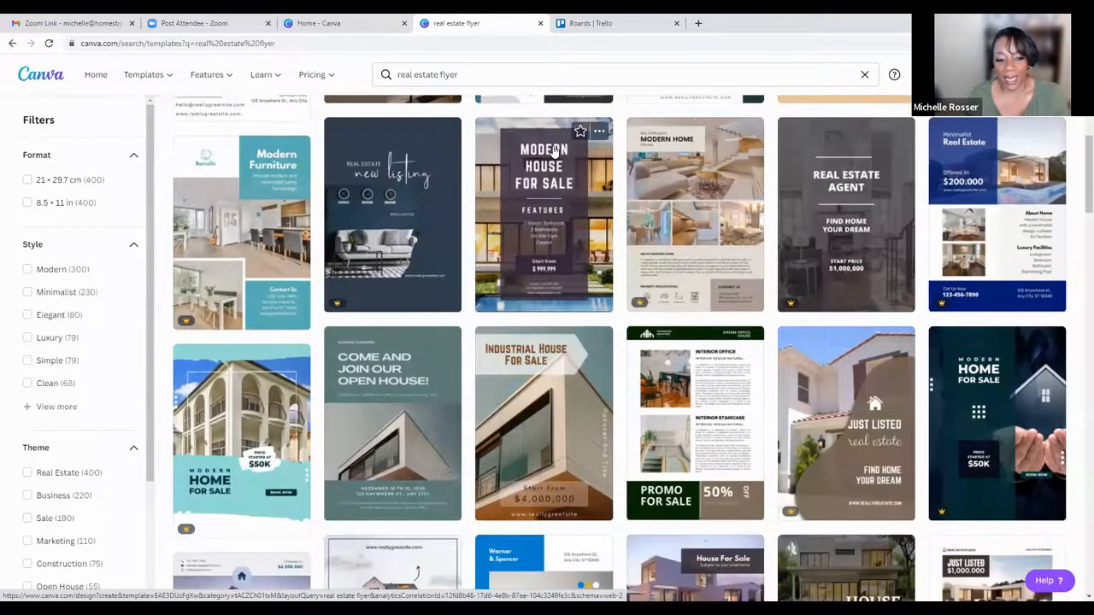
pyautogui.scroll(-1, 554, 151)
pyautogui.scroll(-4, 554, 151)
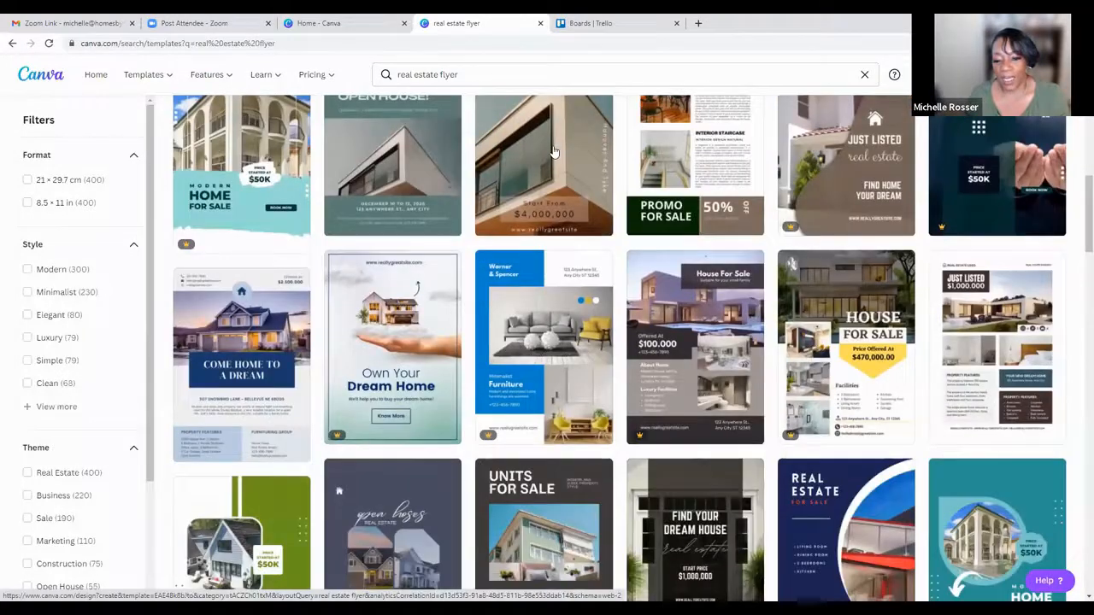
pyautogui.scroll(-2, 554, 151)
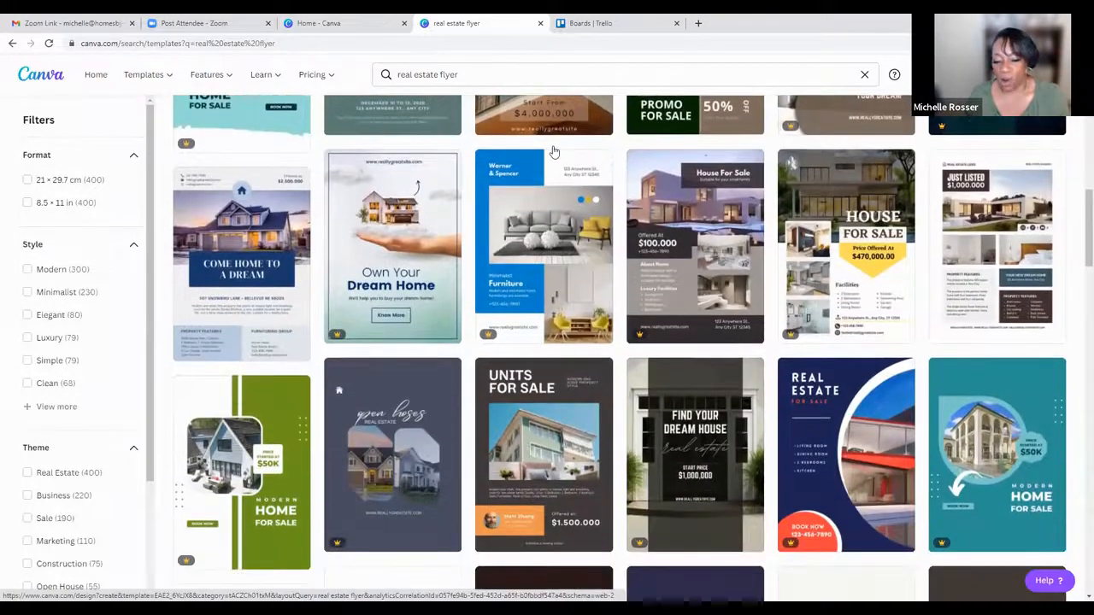
pyautogui.scroll(-2, 554, 151)
pyautogui.scroll(-6, 553, 151)
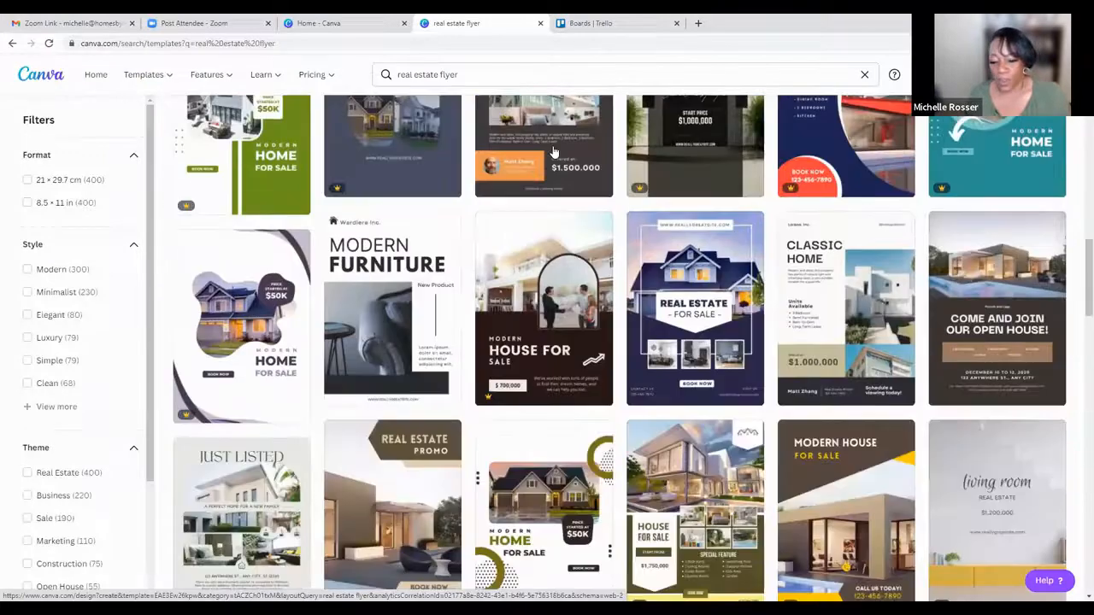
pyautogui.scroll(-3, 553, 149)
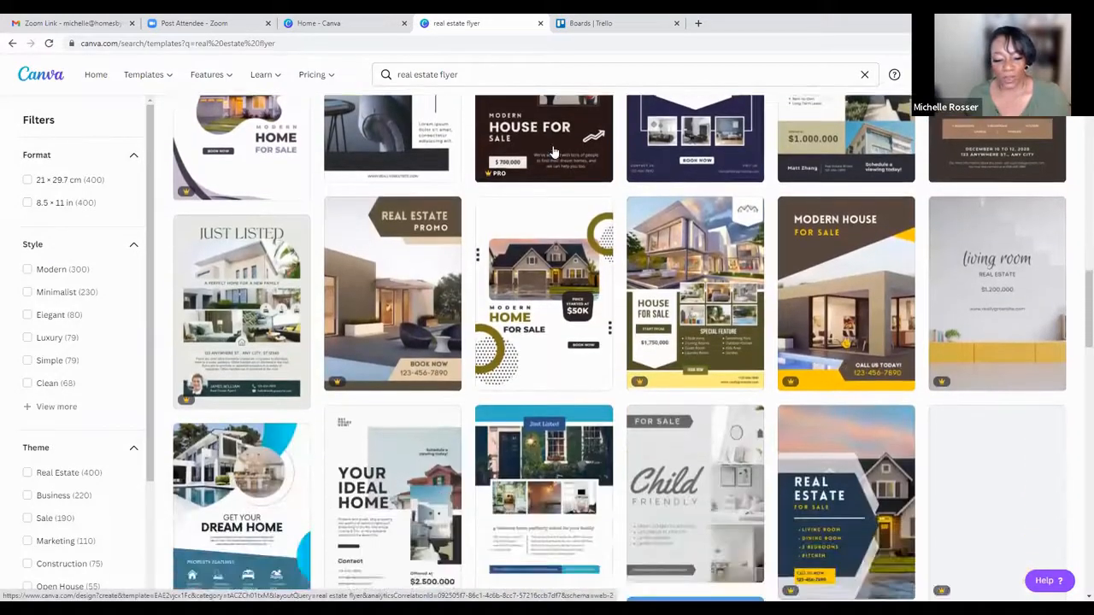
pyautogui.scroll(-5, 553, 152)
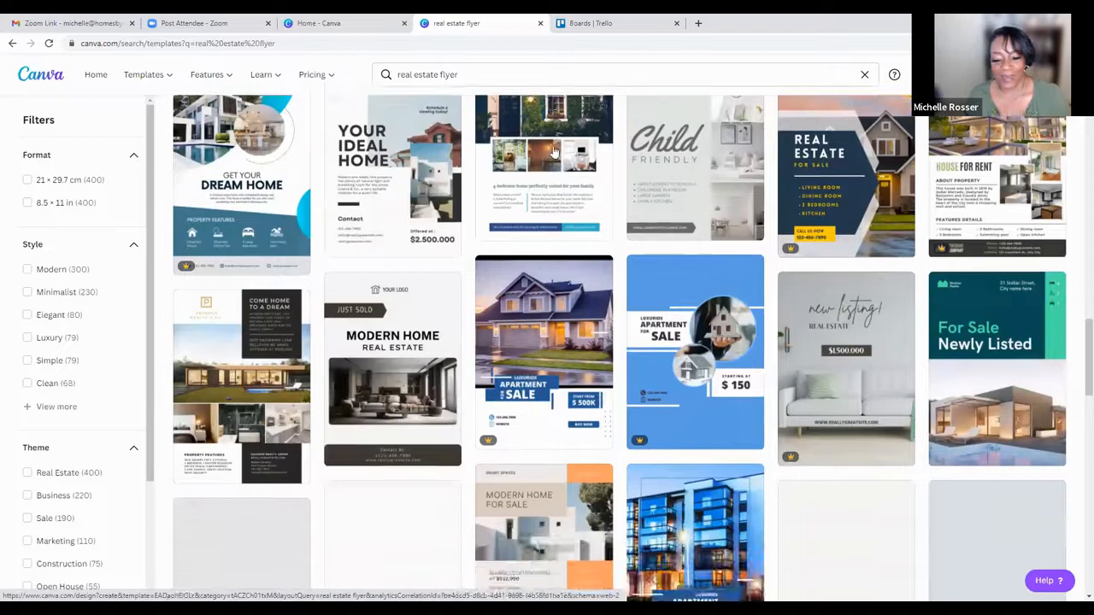
pyautogui.scroll(-3, 553, 151)
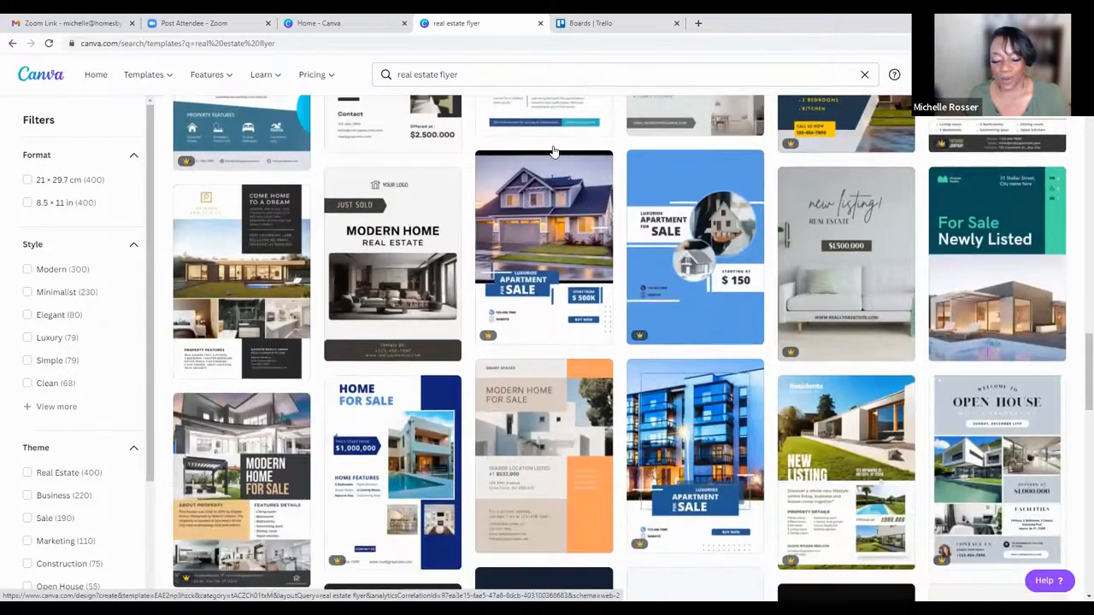
pyautogui.scroll(-4, 553, 151)
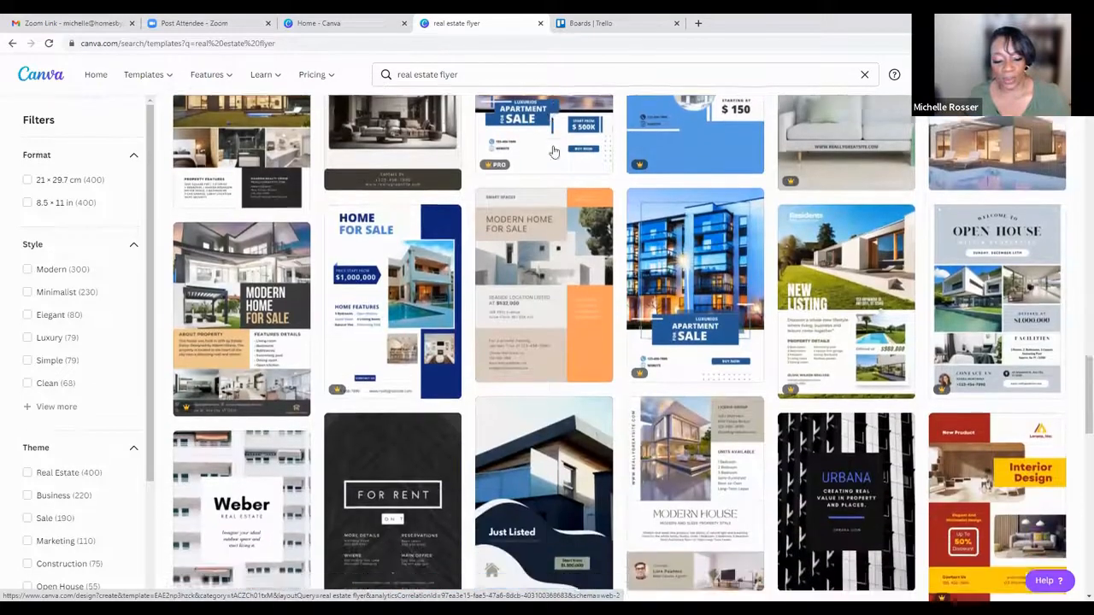
pyautogui.scroll(-3, 553, 151)
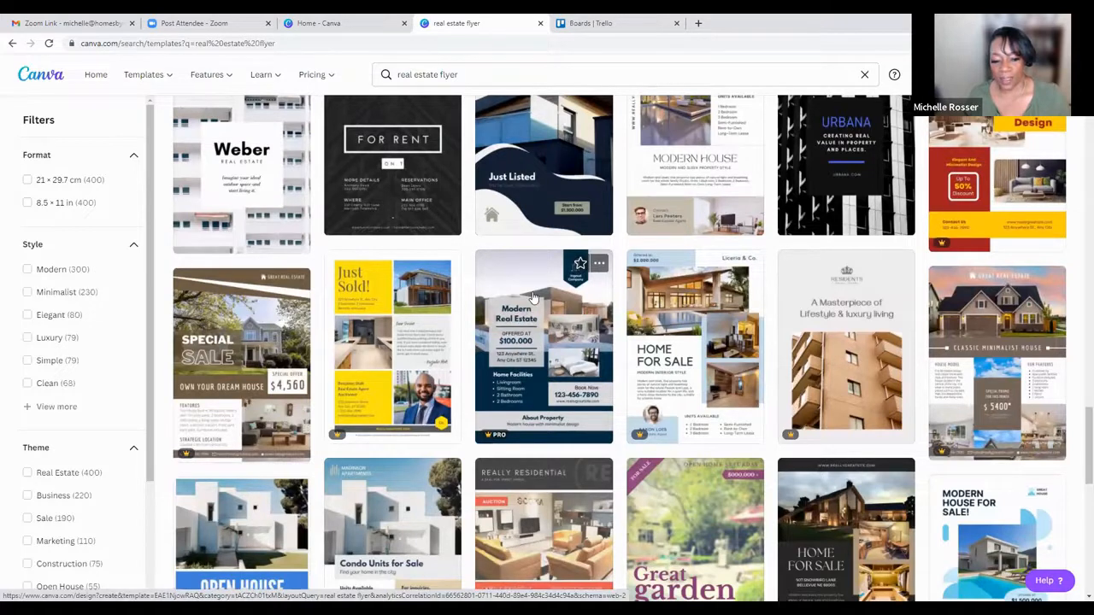
pyautogui.click(230, 327)
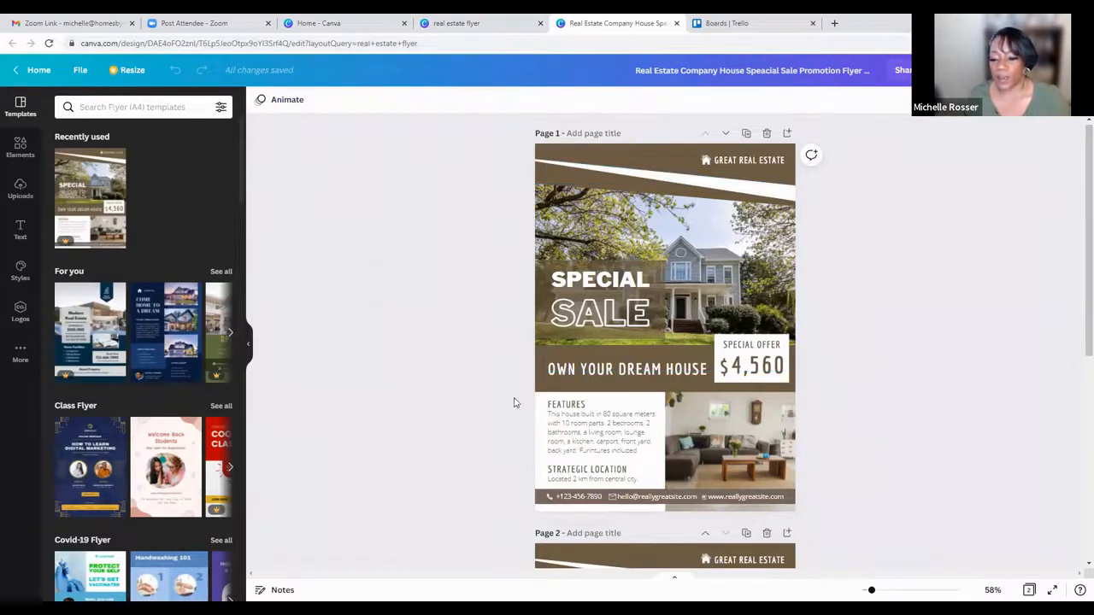
# Step: Turn the top brown banner and its matching accent shapes dark blue
pyautogui.click(686, 167)
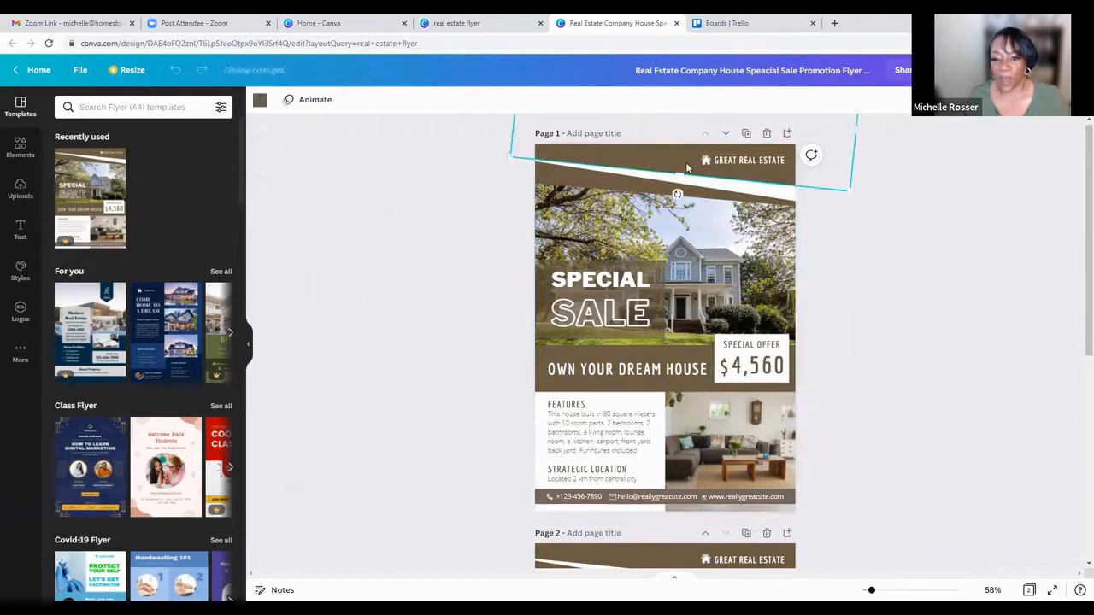
pyautogui.click(261, 101)
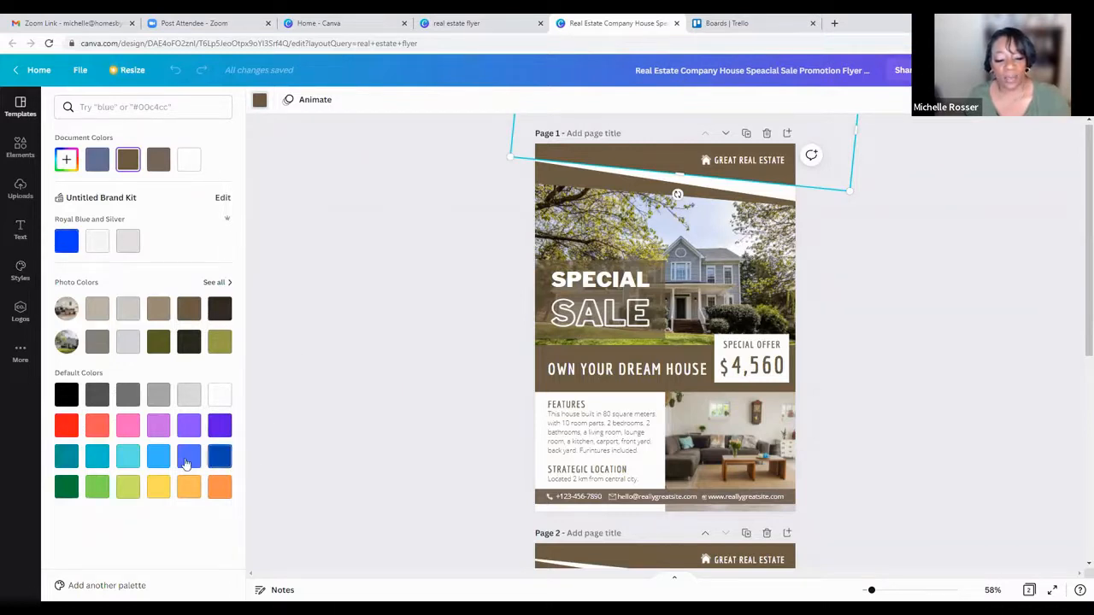
pyautogui.click(218, 457)
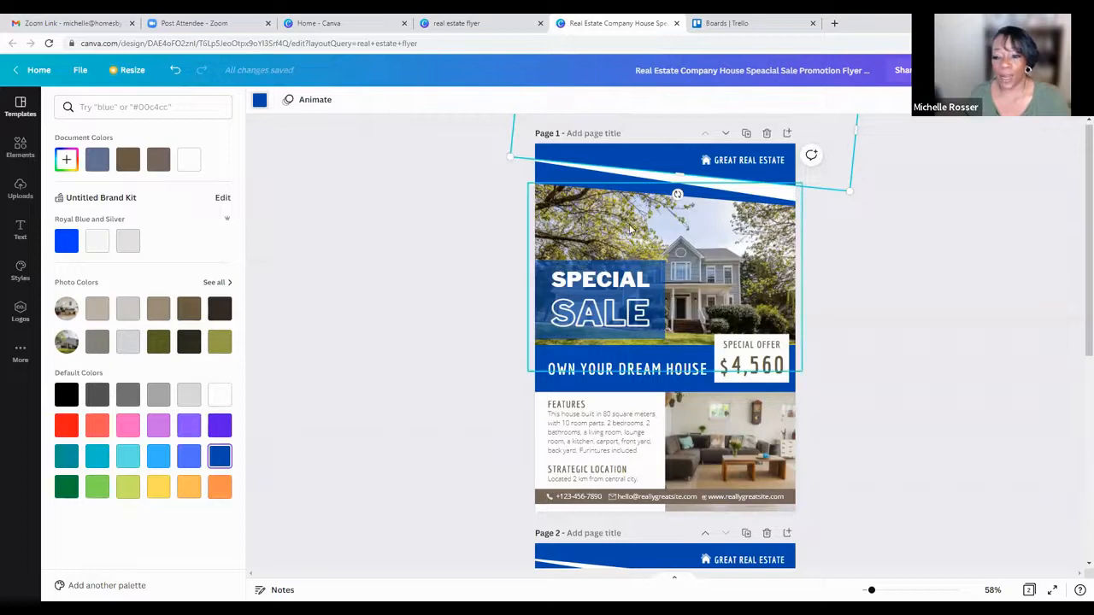
pyautogui.click(755, 370)
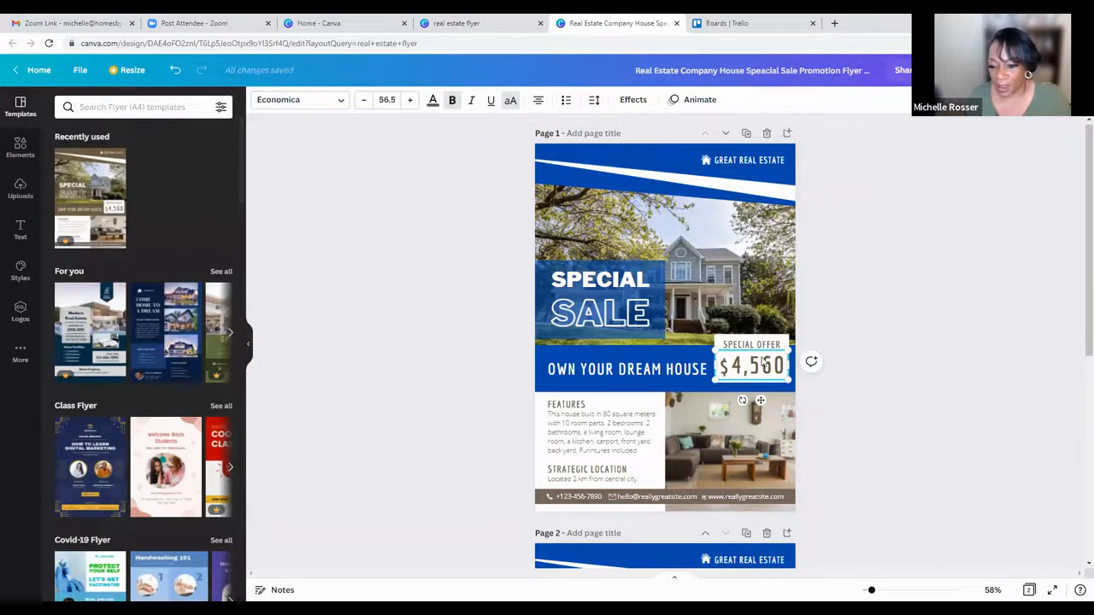
# Step: Colour the $4,560 price text blue, undoing a trial switch to white
pyautogui.doubleClick(763, 361)
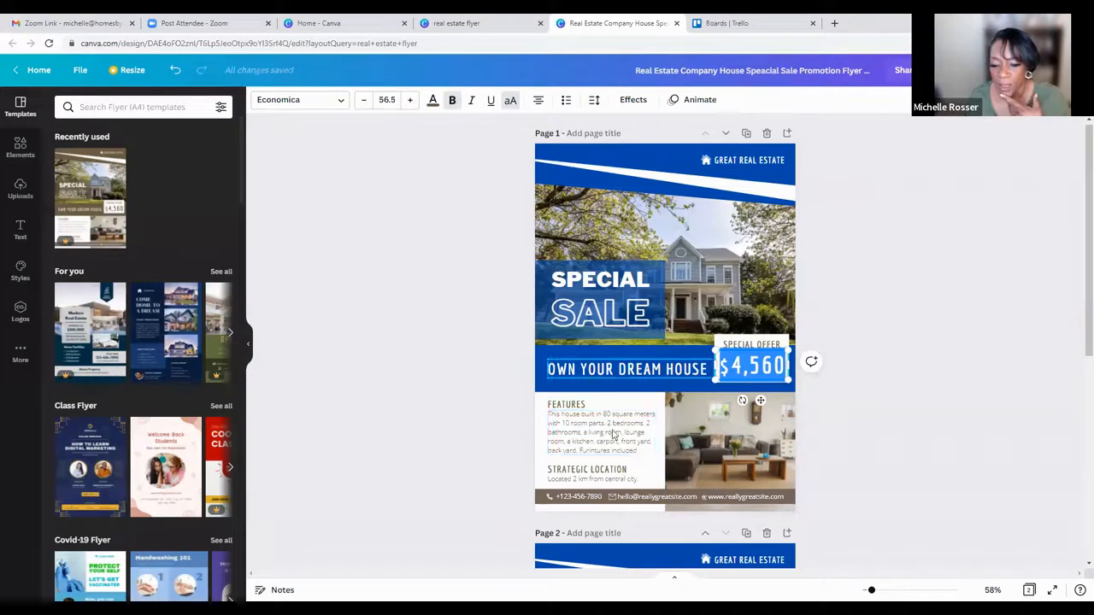
pyautogui.click(759, 369)
pyautogui.click(758, 346)
pyautogui.click(755, 365)
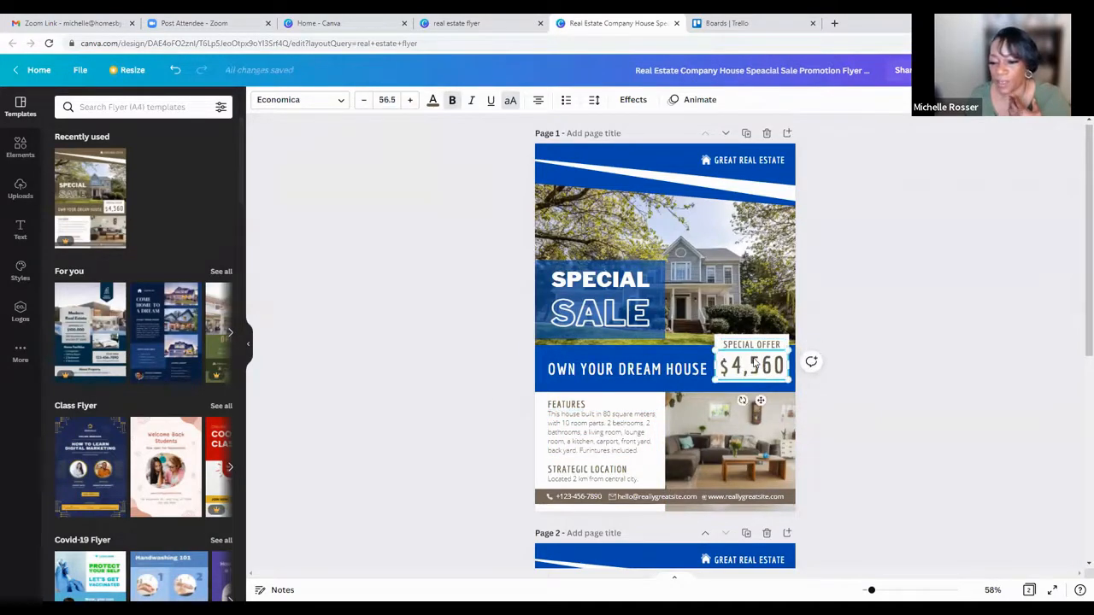
pyautogui.click(433, 100)
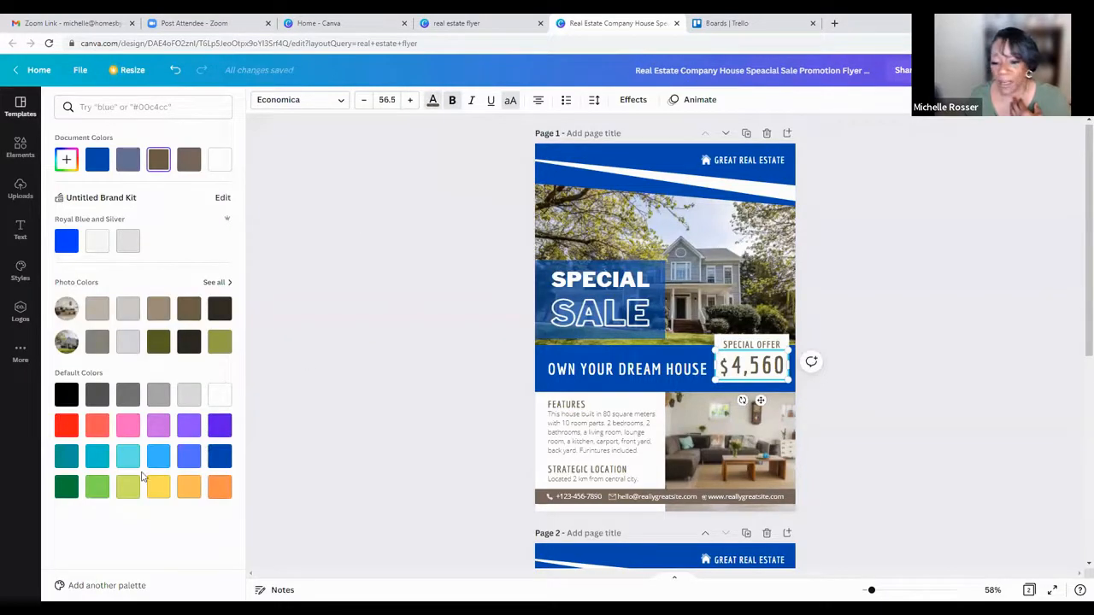
pyautogui.click(187, 462)
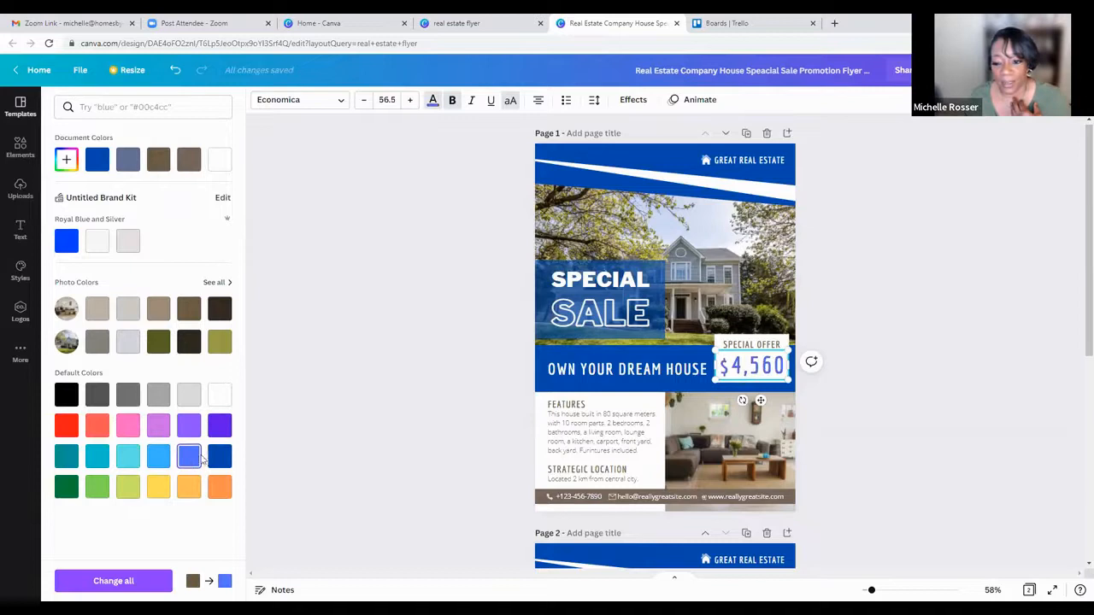
pyautogui.click(219, 394)
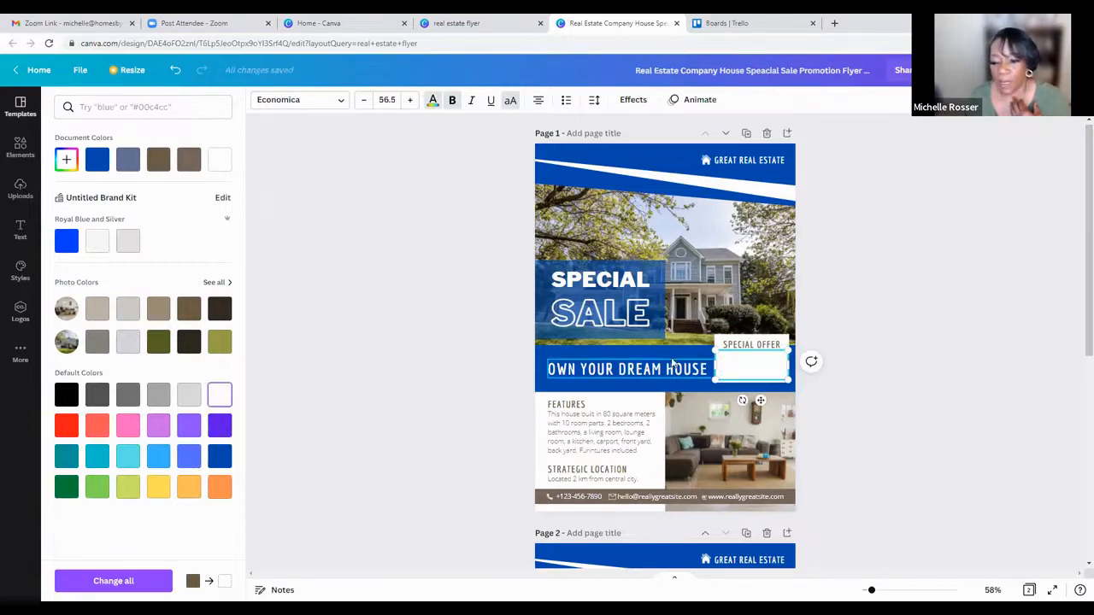
pyautogui.doubleClick(749, 366)
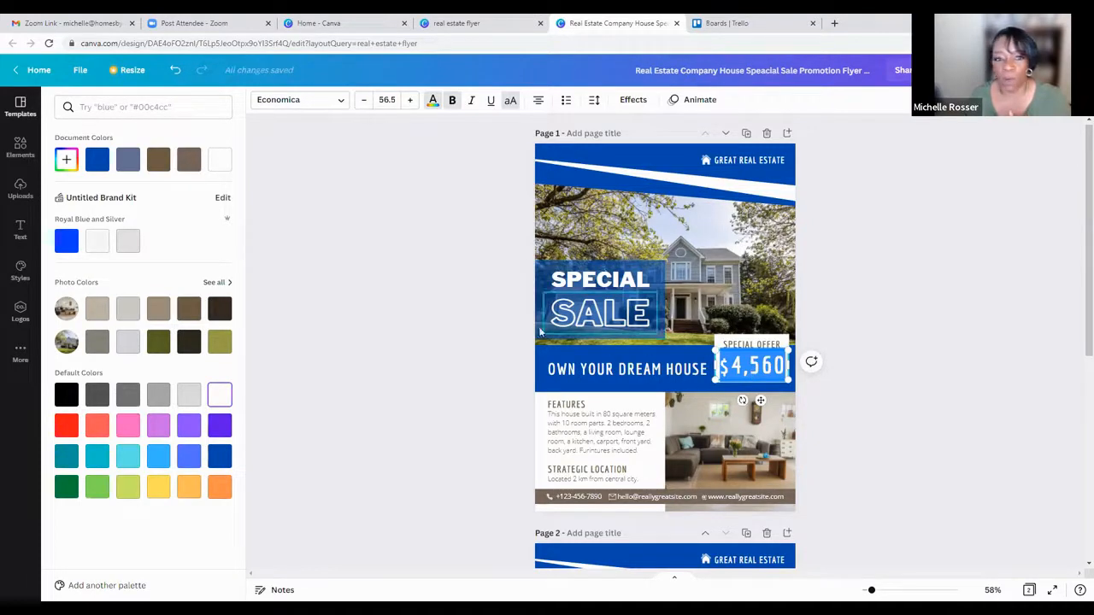
pyautogui.click(176, 74)
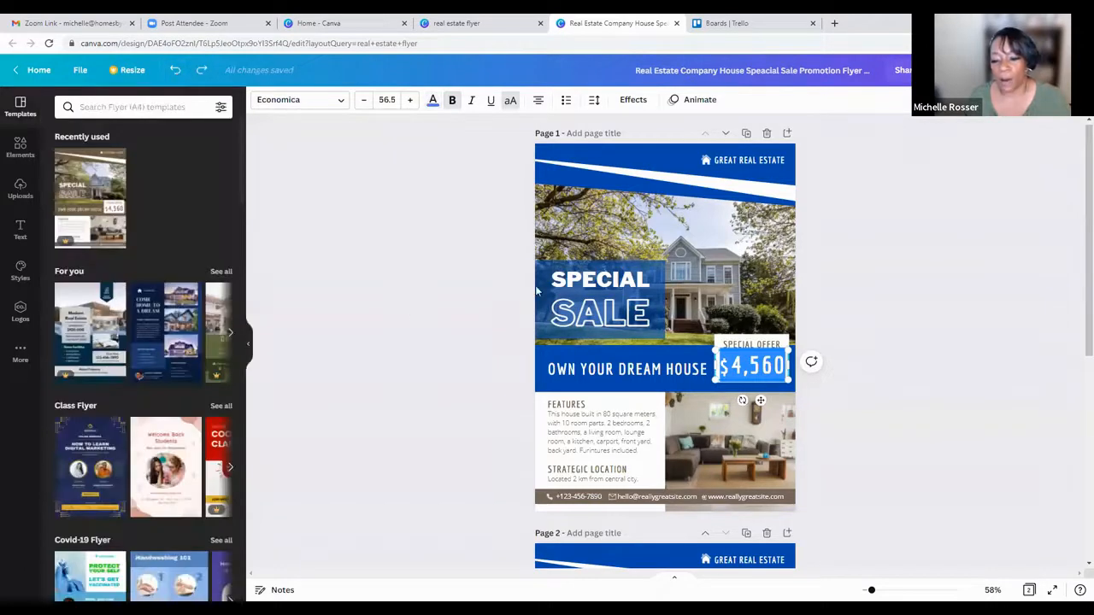
pyautogui.click(403, 242)
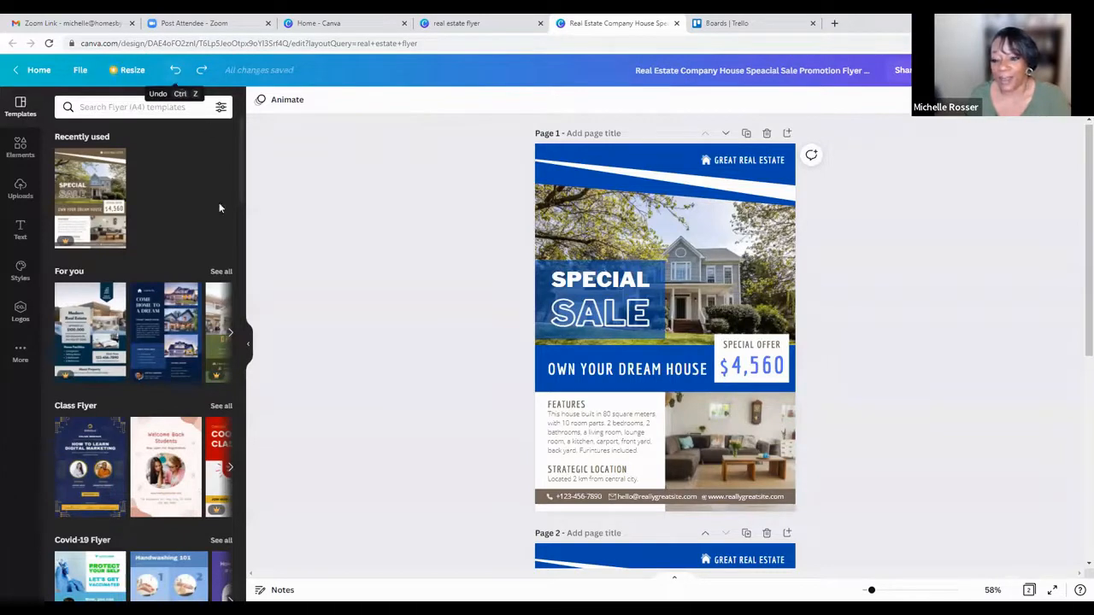
# Step: Swap the house photo for the uploaded grey two-storey house and nudge it upward
pyautogui.click(685, 241)
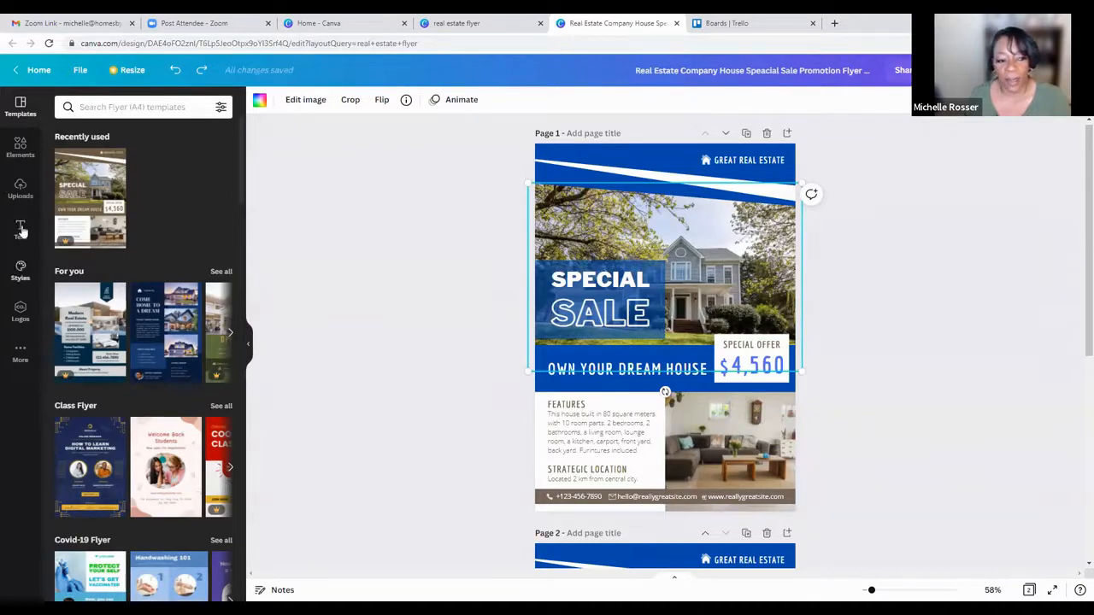
pyautogui.click(26, 191)
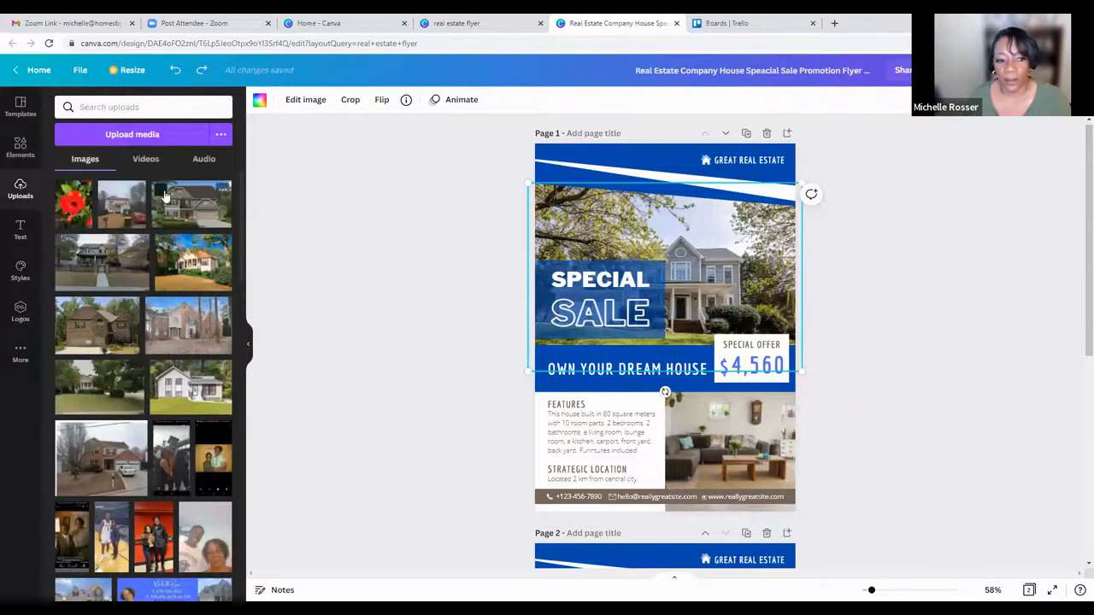
pyautogui.moveTo(185, 205); pyautogui.dragTo(543, 263)
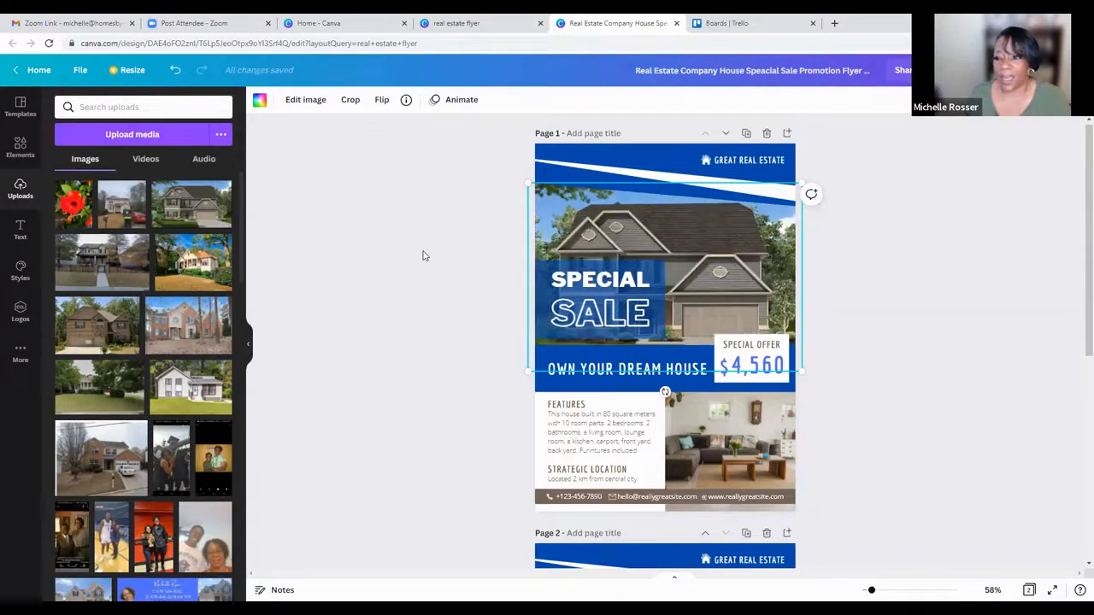
pyautogui.moveTo(682, 228); pyautogui.dragTo(693, 212)
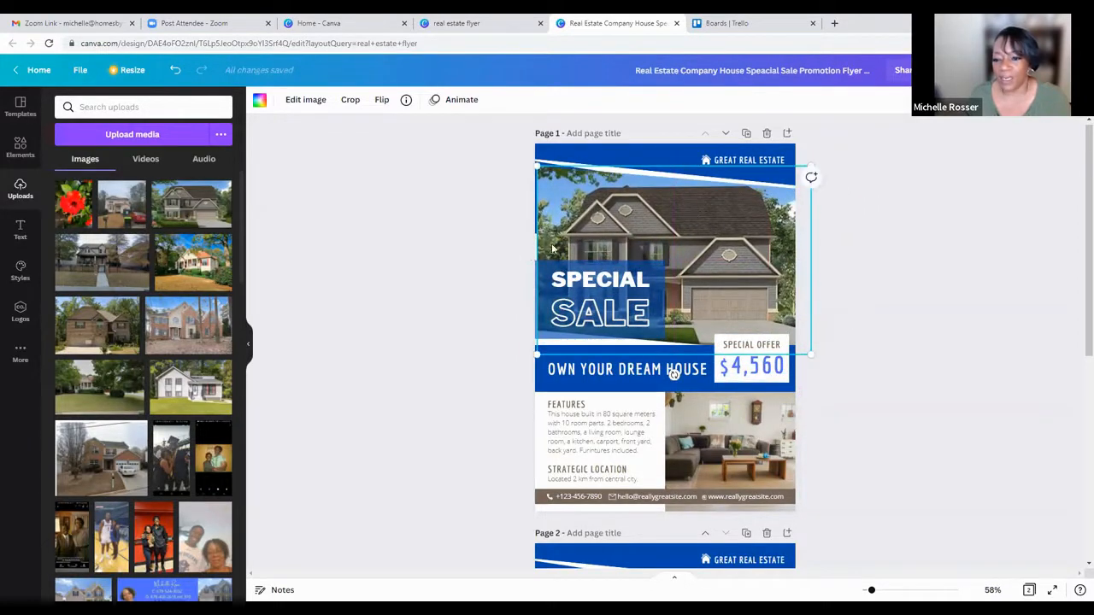
pyautogui.click(376, 271)
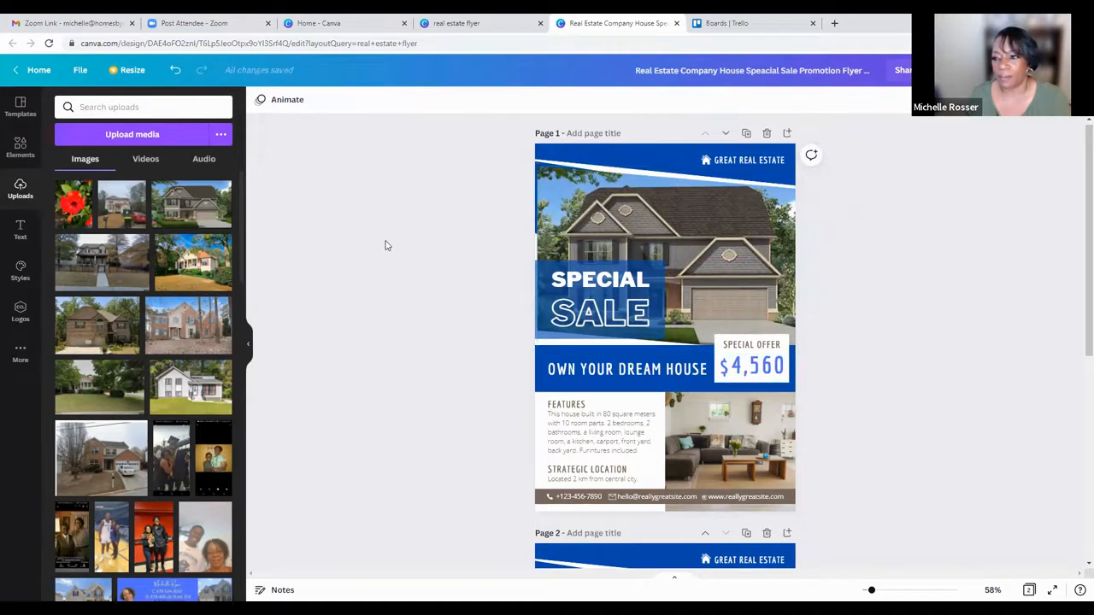
# Step: Set the SPECIAL heading in the Archivo Black font
pyautogui.click(622, 289)
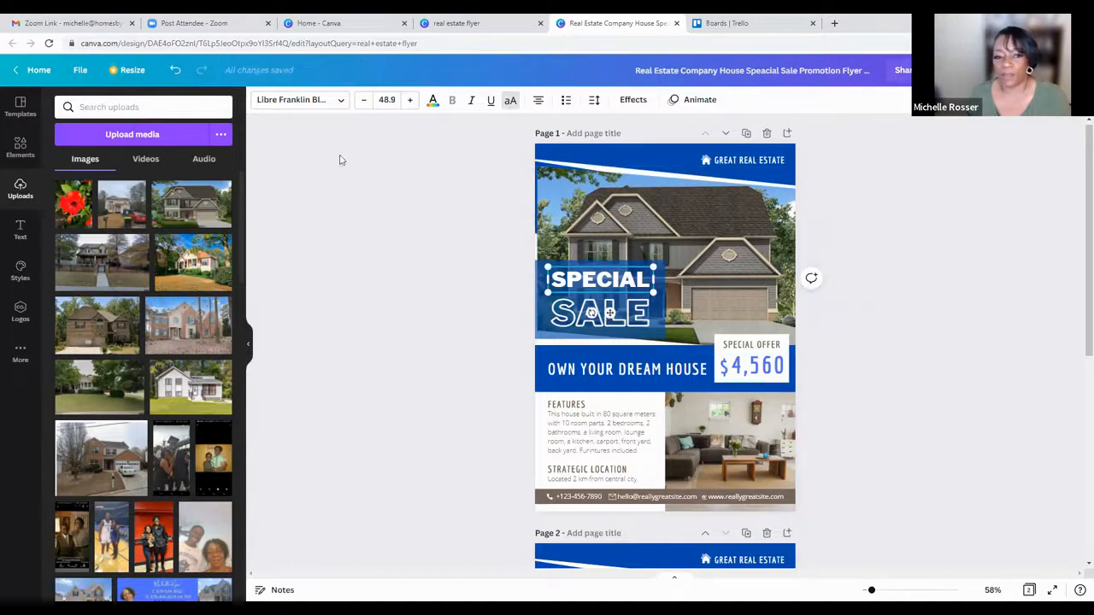
pyautogui.click(312, 102)
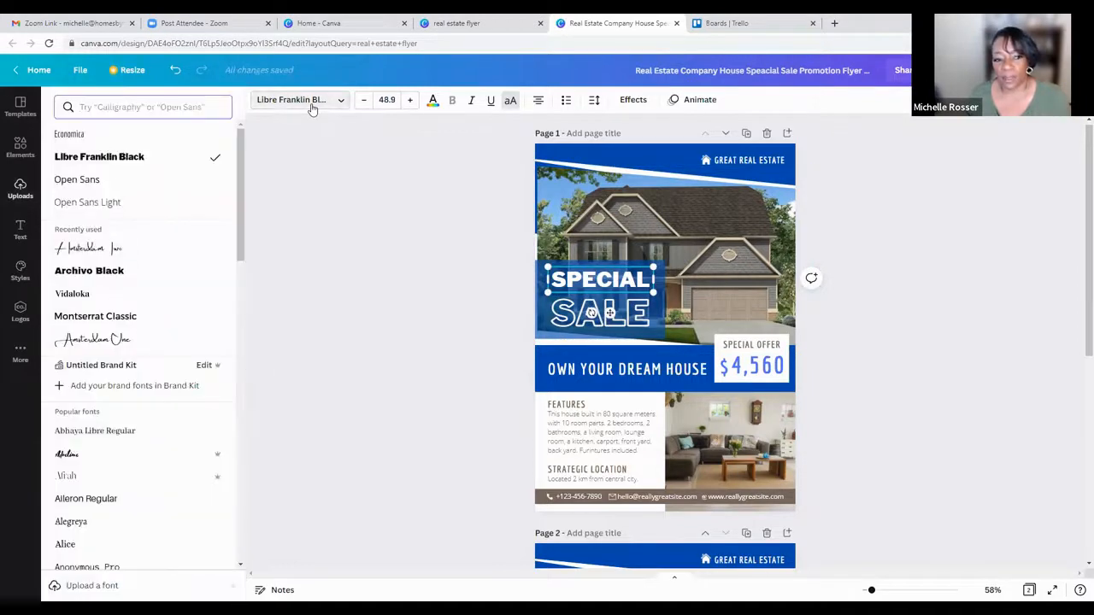
pyautogui.click(85, 270)
# Step: Shrink the SALE text to font size 77.1
pyautogui.click(585, 329)
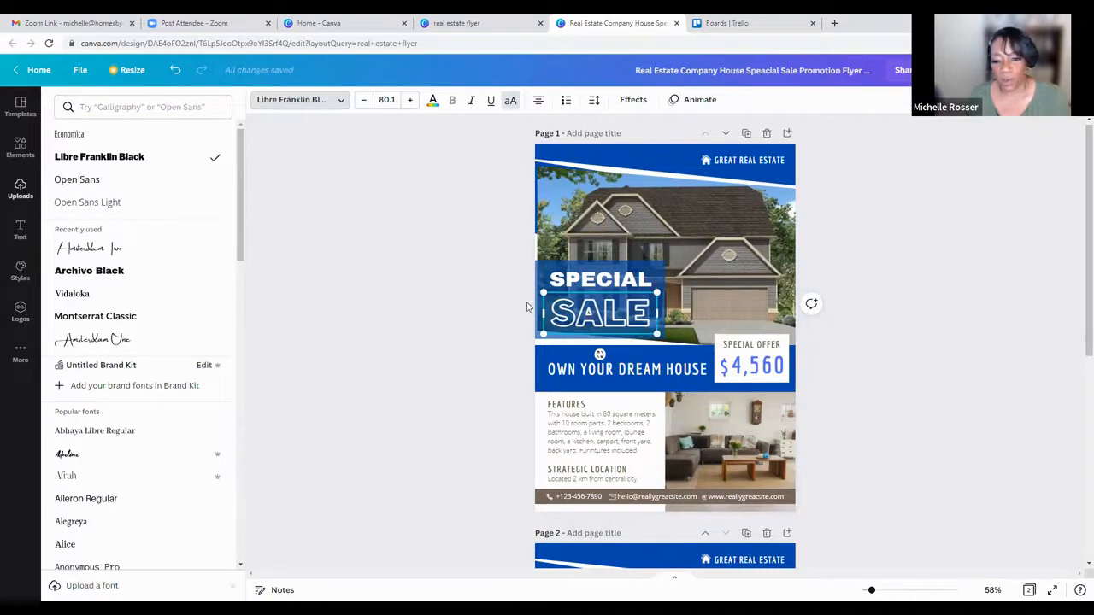
pyautogui.click(365, 101)
pyautogui.click(364, 101)
pyautogui.click(364, 101)
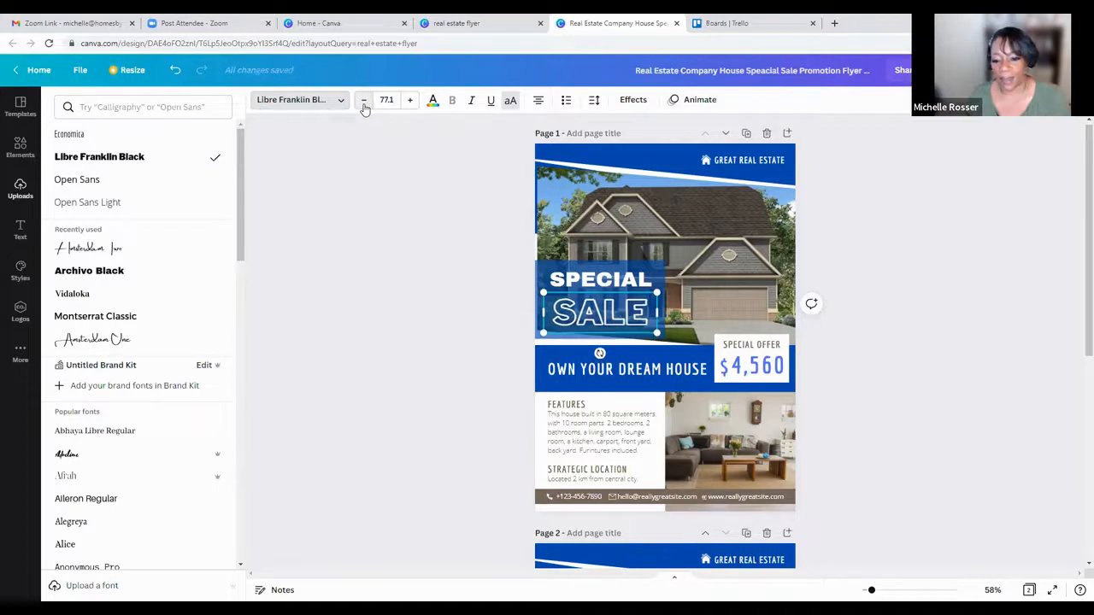
pyautogui.click(415, 321)
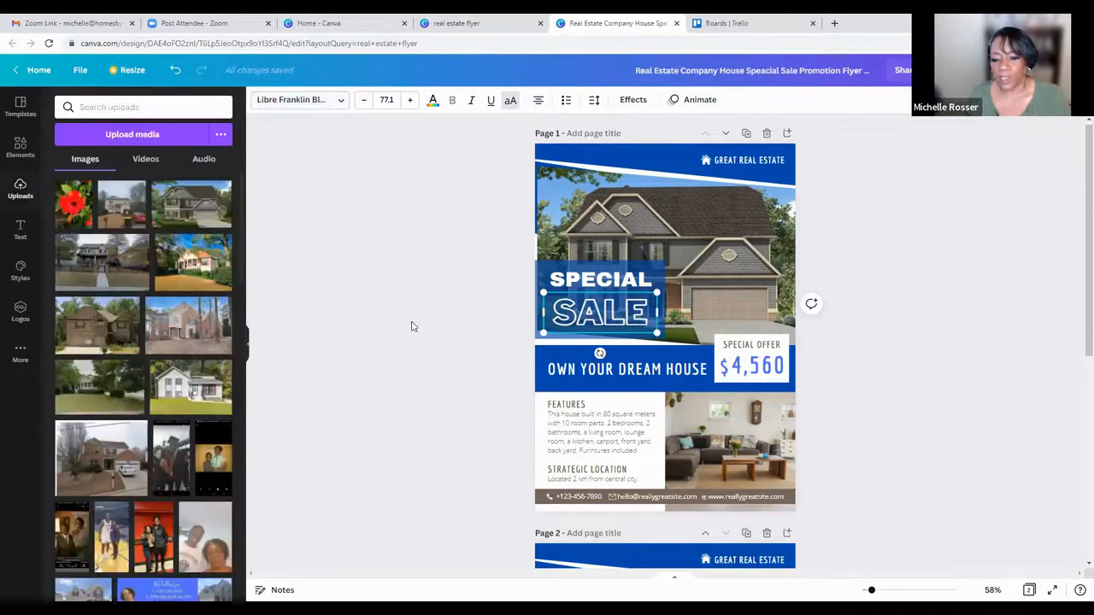
pyautogui.click(663, 270)
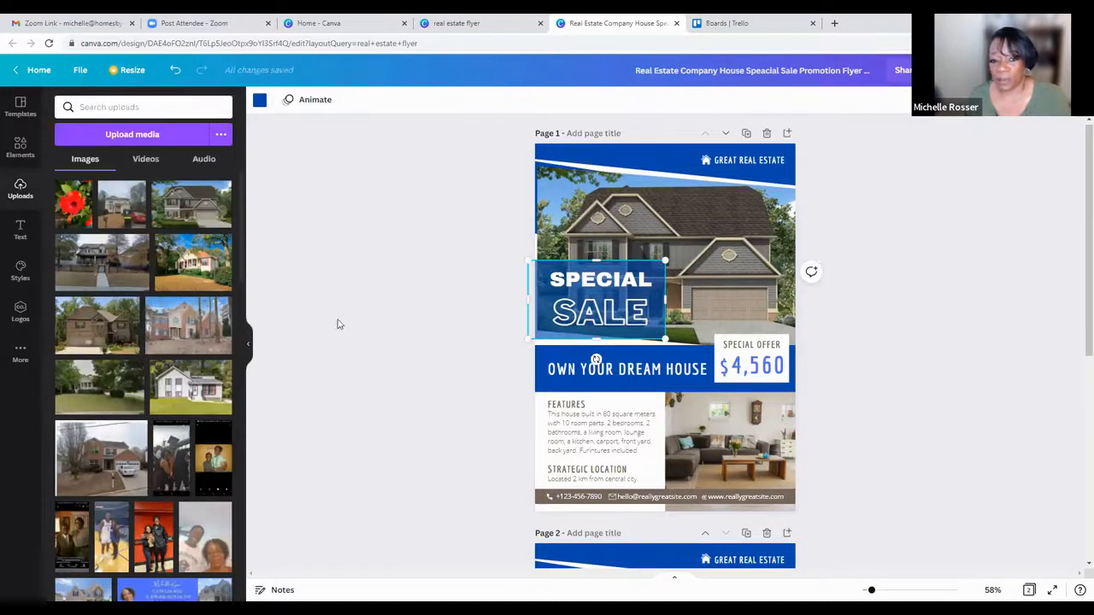
# Step: Delete the Features paragraph text, then undo to restore it
pyautogui.scroll(-5, 365, 245)
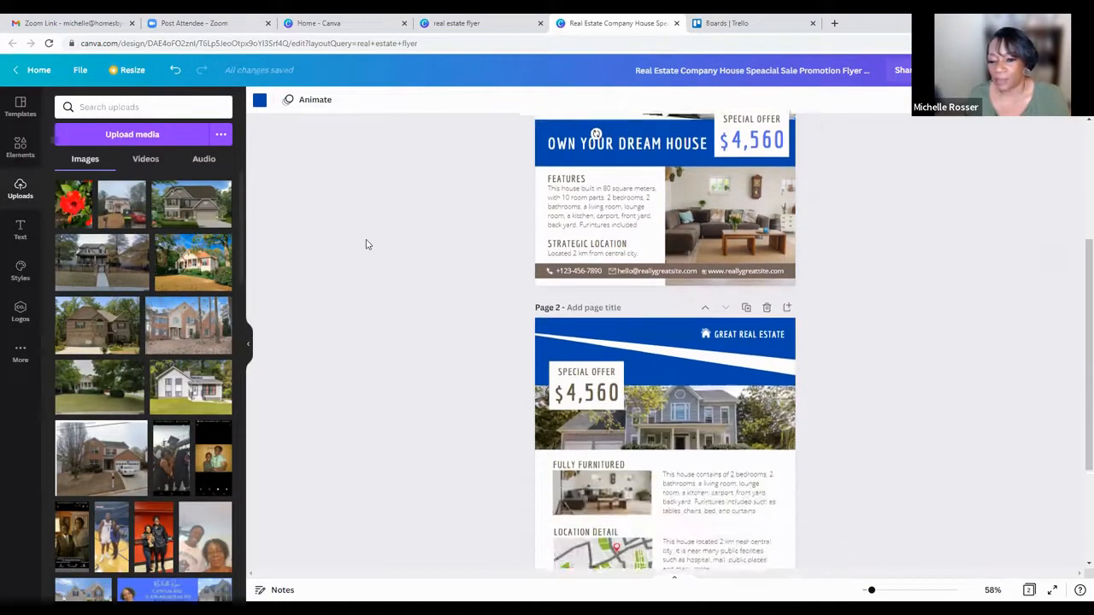
pyautogui.click(598, 198)
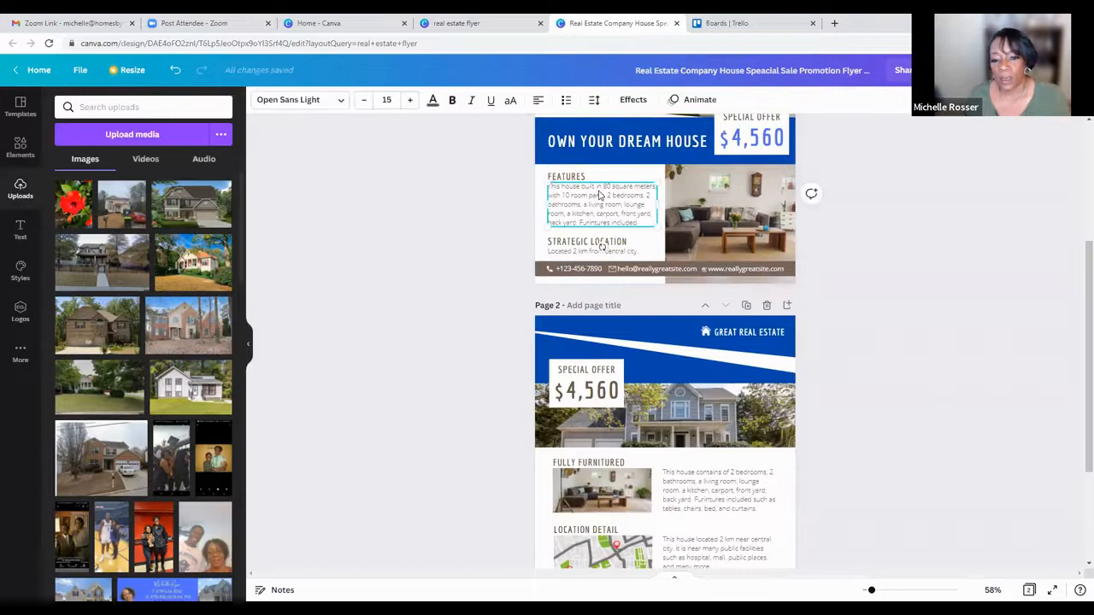
pyautogui.click(599, 196)
pyautogui.click(598, 190)
pyautogui.moveTo(551, 186); pyautogui.dragTo(639, 223)
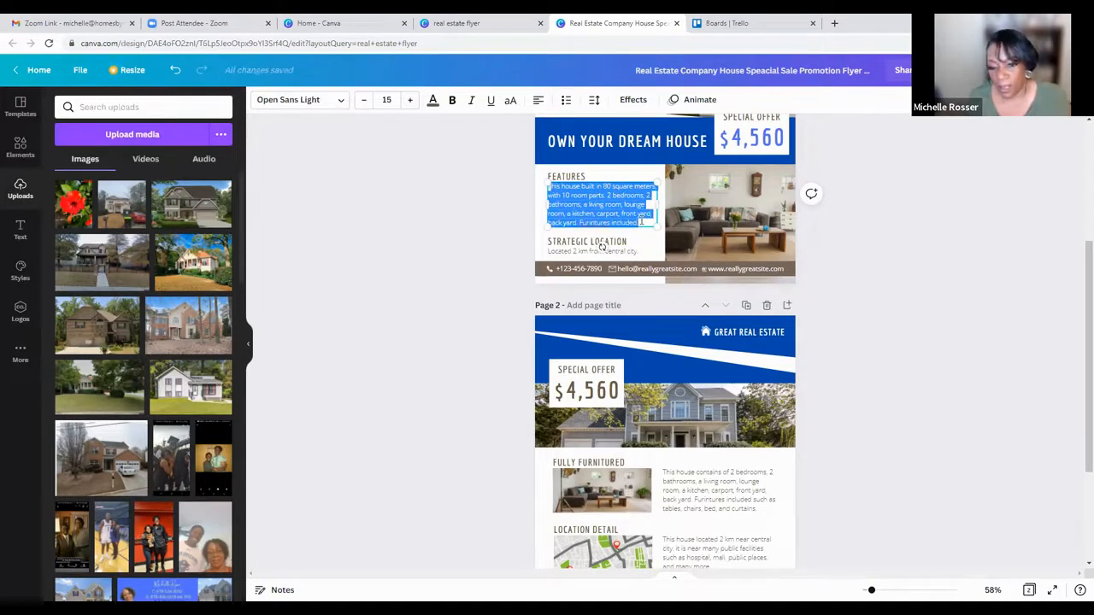
pyautogui.press('BackSpace')
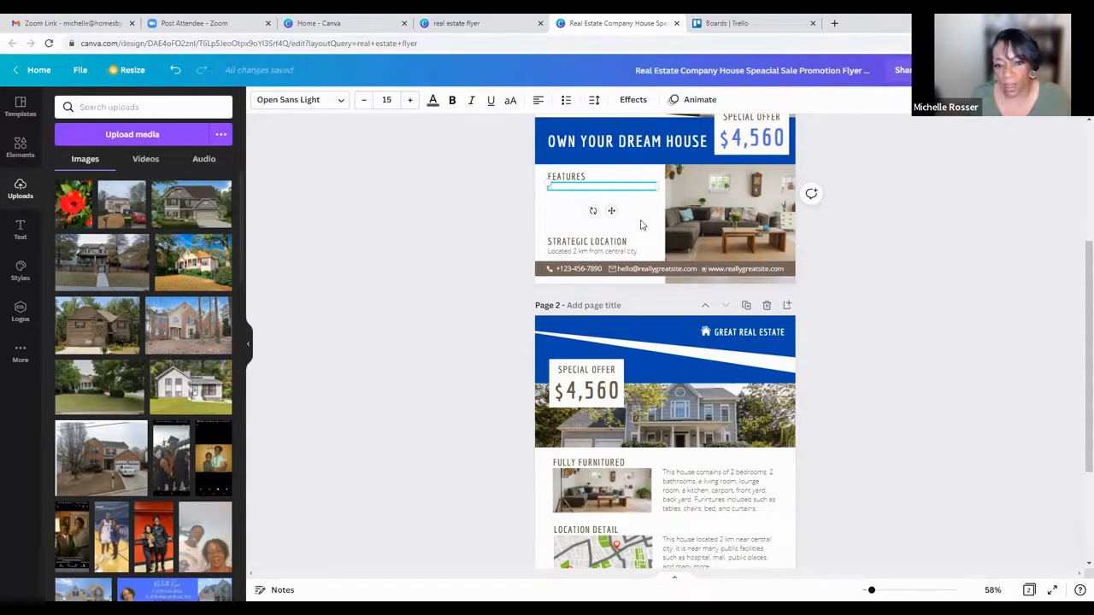
pyautogui.click(174, 70)
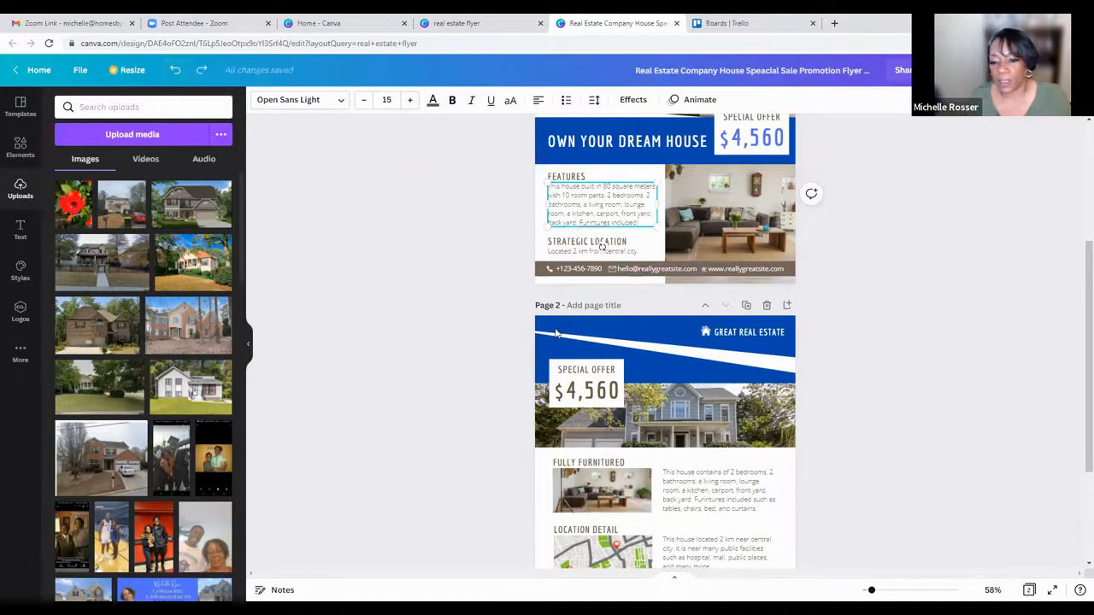
# Step: Replace the footer's placeholder phone number with the new contact number
pyautogui.click(584, 271)
pyautogui.doubleClick(584, 270)
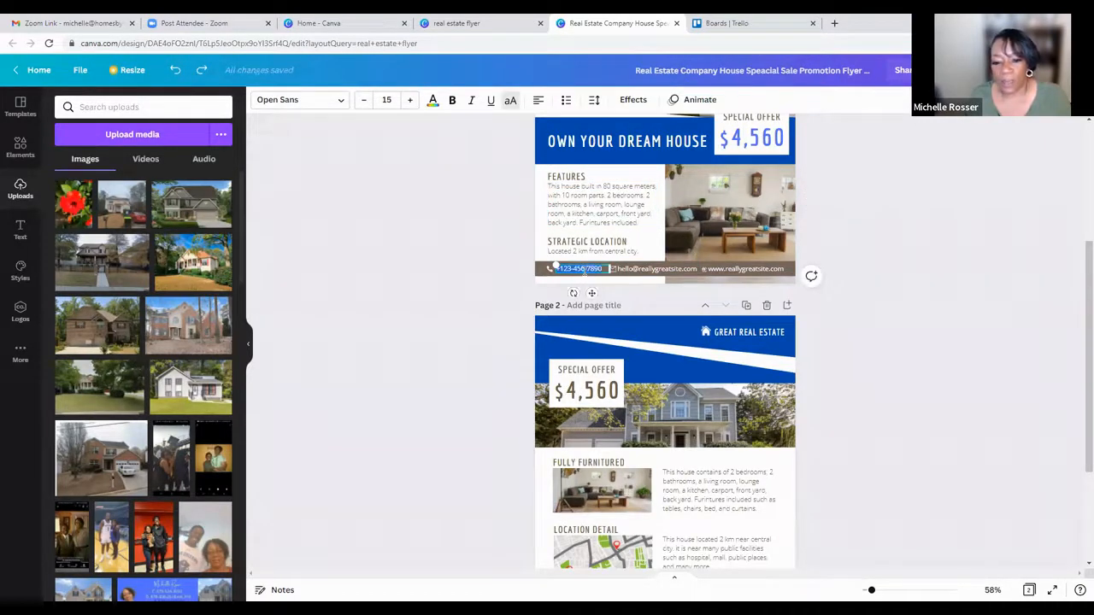
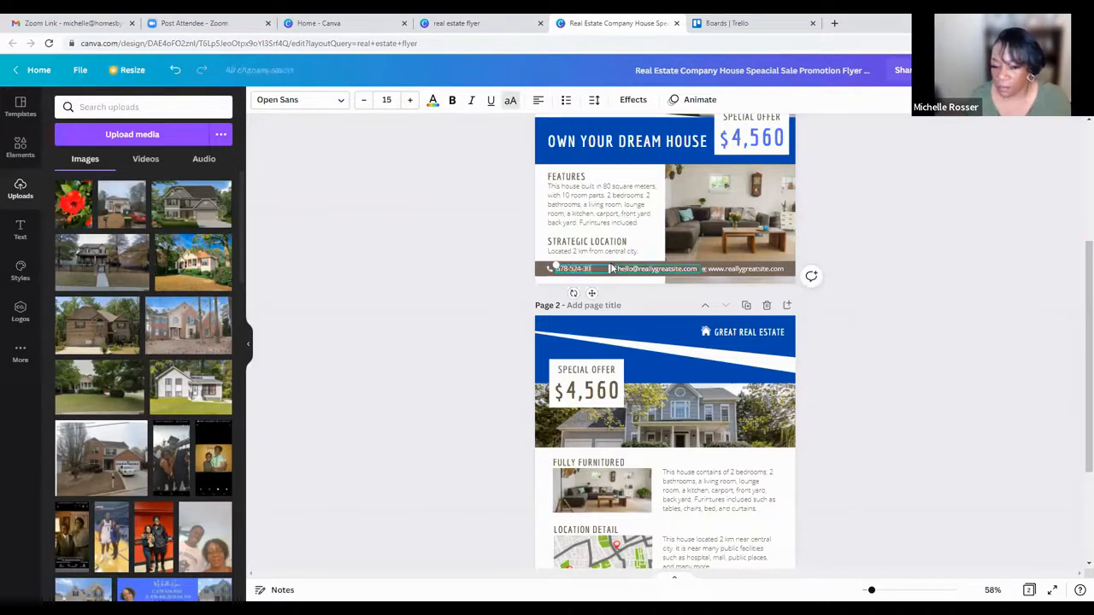
pyautogui.click(646, 270)
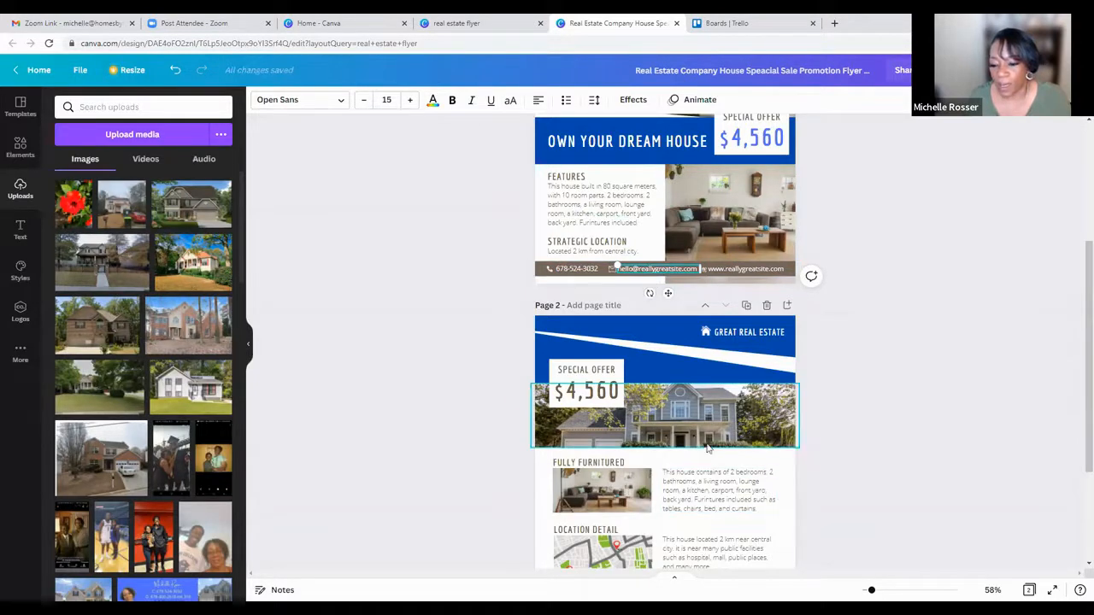
pyautogui.scroll(-2, 702, 440)
pyautogui.scroll(2, 706, 435)
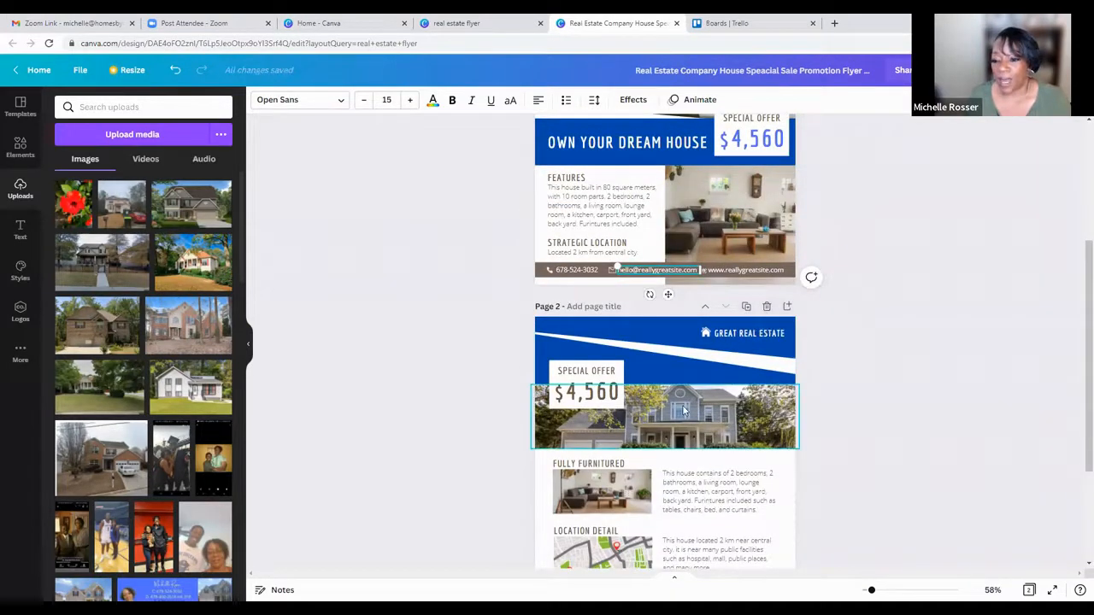
pyautogui.click(766, 308)
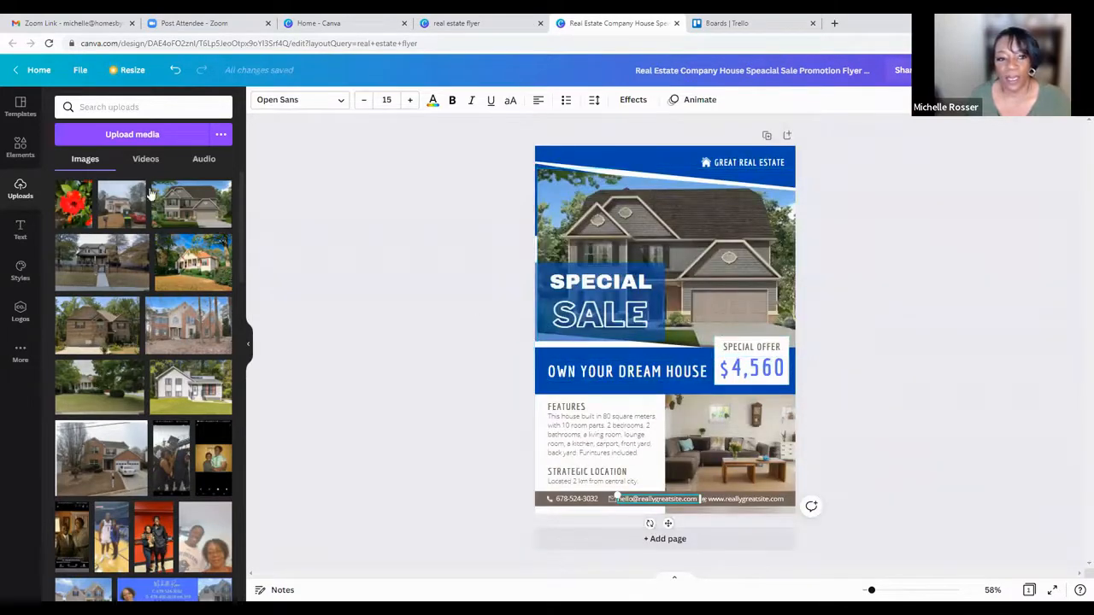
pyautogui.click(175, 72)
pyautogui.scroll(-3, 323, 314)
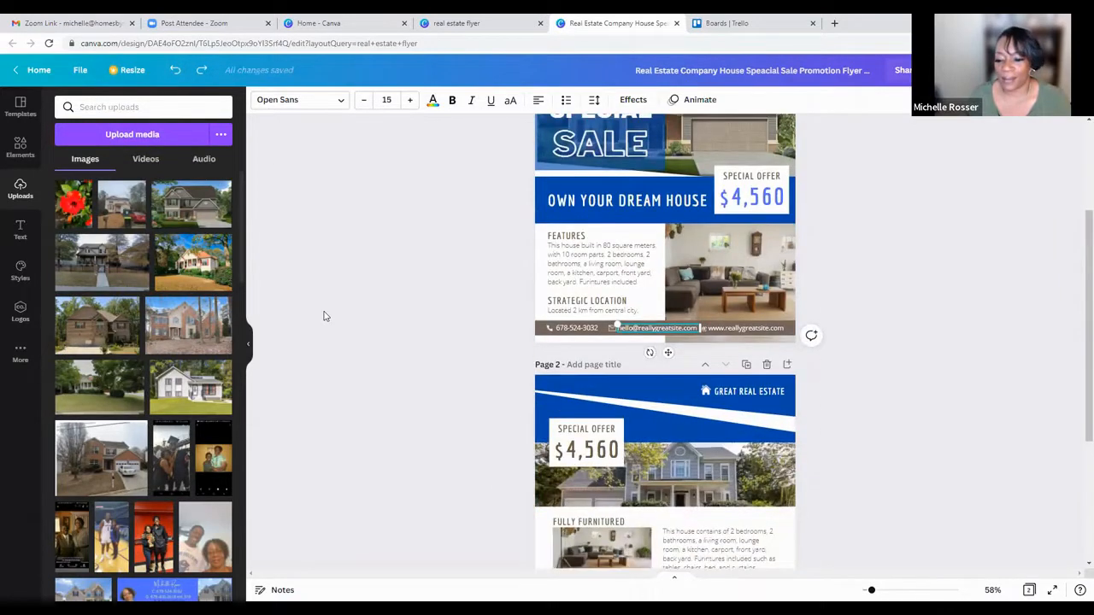
pyautogui.scroll(-5, 323, 317)
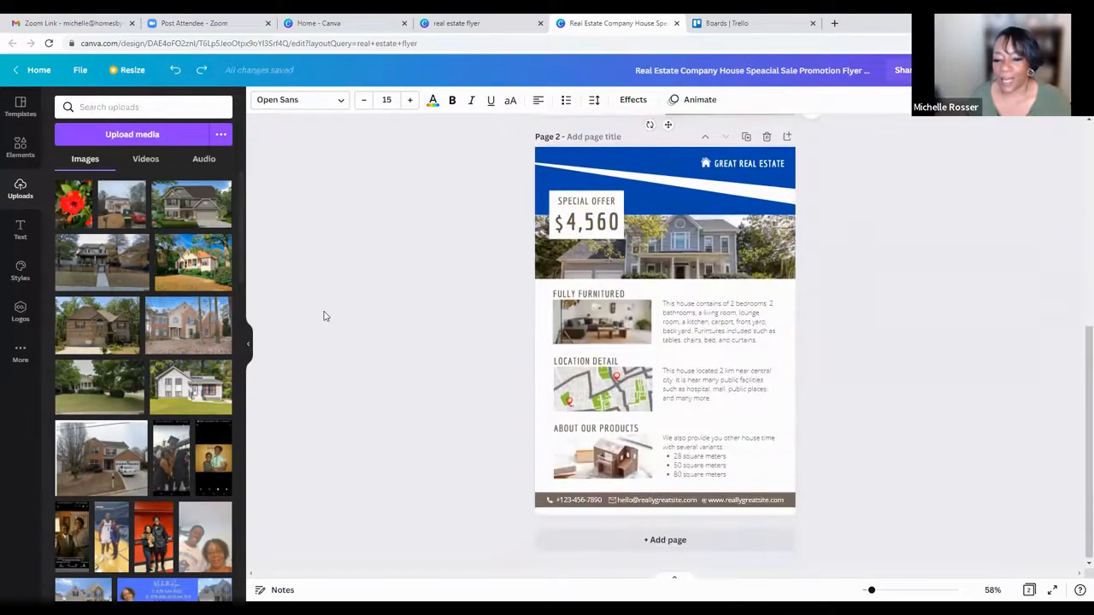
pyautogui.click(602, 323)
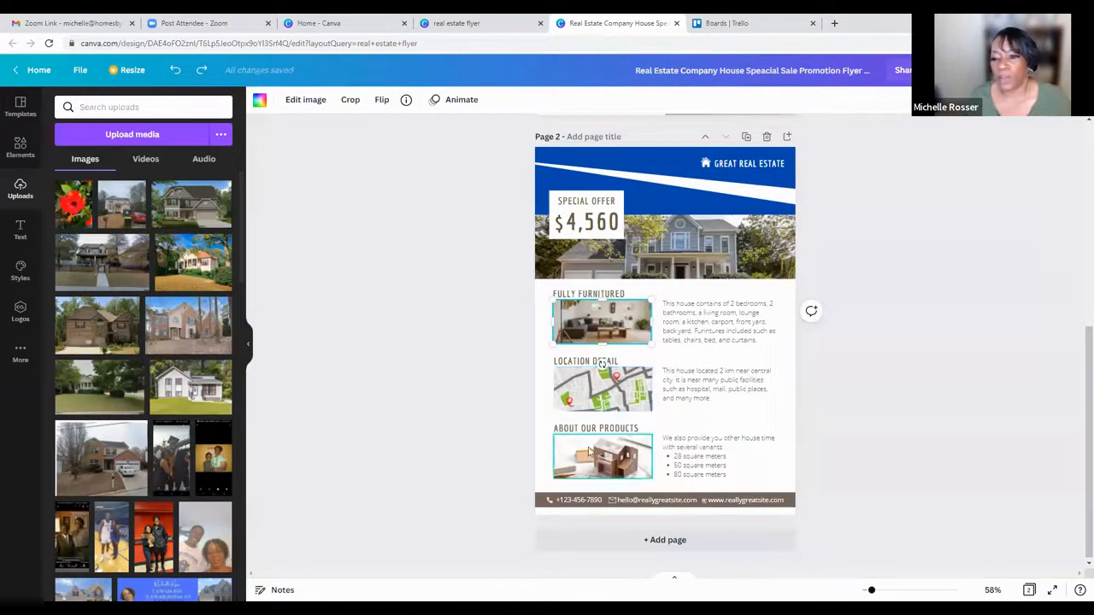
pyautogui.scroll(2, 589, 452)
pyautogui.scroll(-2, 588, 451)
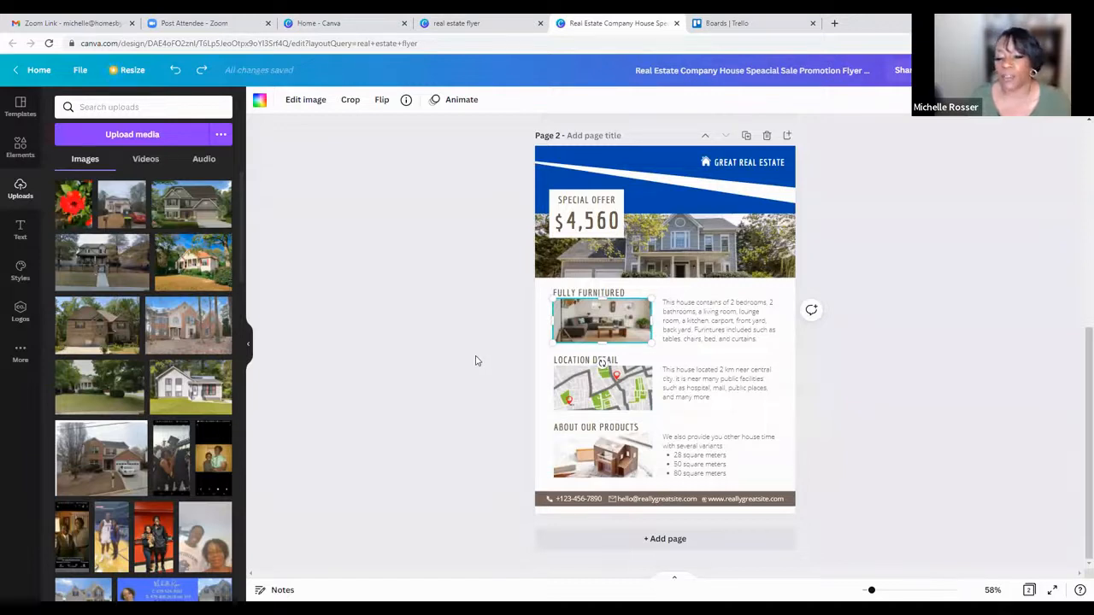
pyautogui.scroll(5, 506, 363)
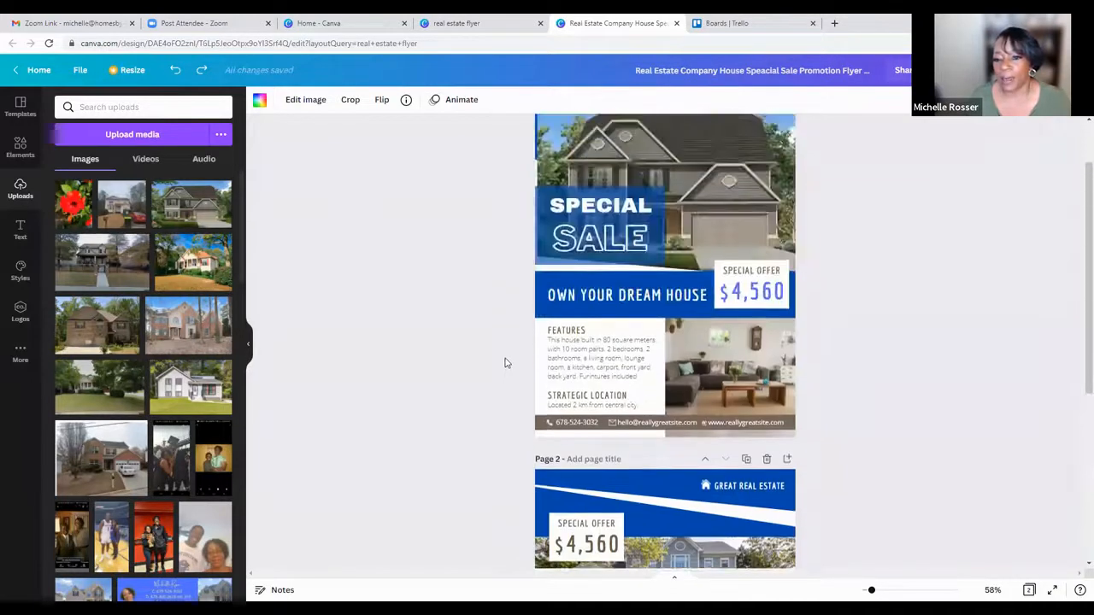
pyautogui.scroll(1, 505, 363)
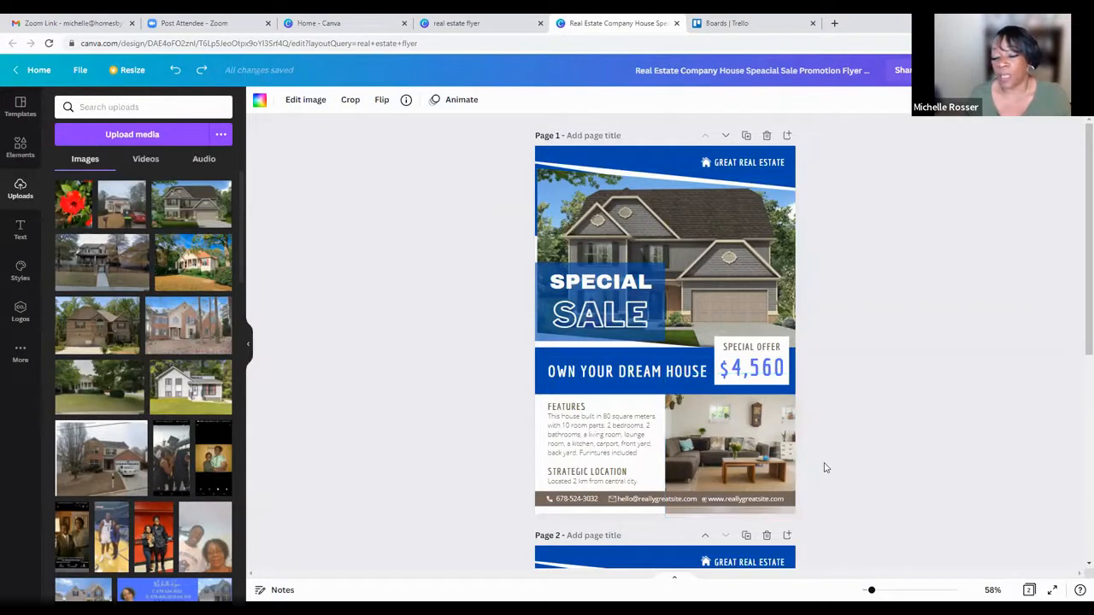
pyautogui.scroll(-5, 825, 467)
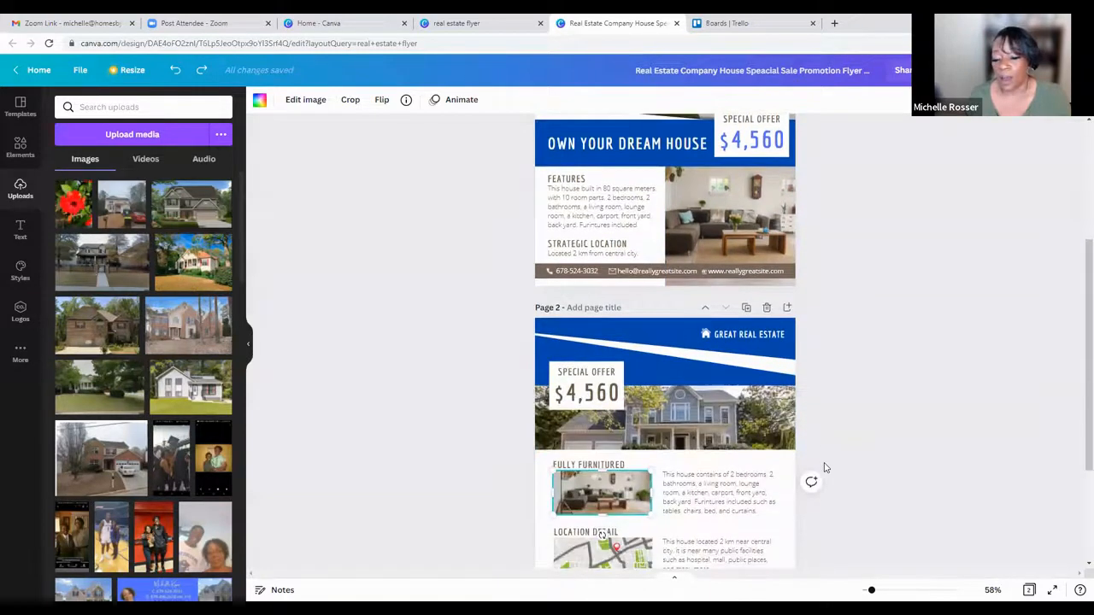
pyautogui.scroll(-1, 825, 468)
pyautogui.scroll(6, 825, 468)
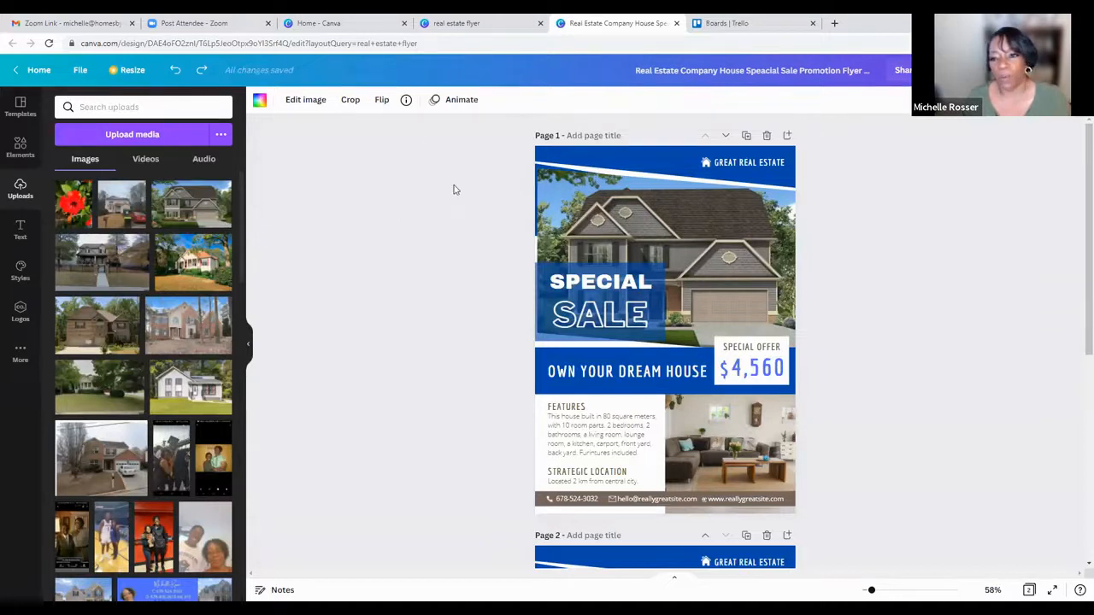
# Step: Change the title's ending so it reads 'Real Estate Company House1', then open Share
pyautogui.click(745, 70)
pyautogui.moveTo(744, 71); pyautogui.dragTo(817, 82)
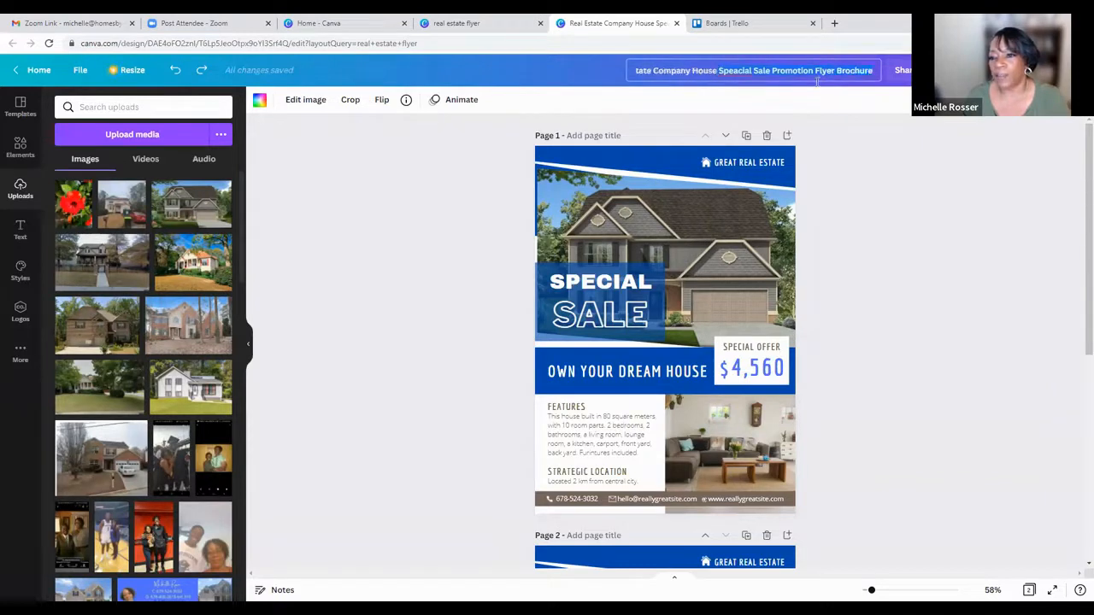
pyautogui.press('BackSpace')
pyautogui.write('1')
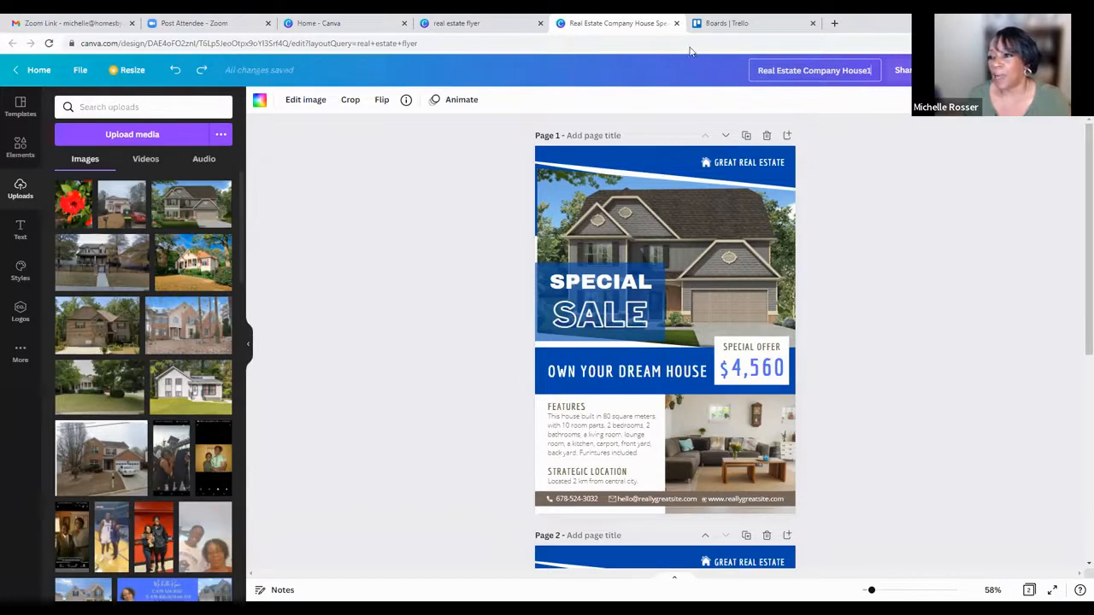
pyautogui.click(994, 224)
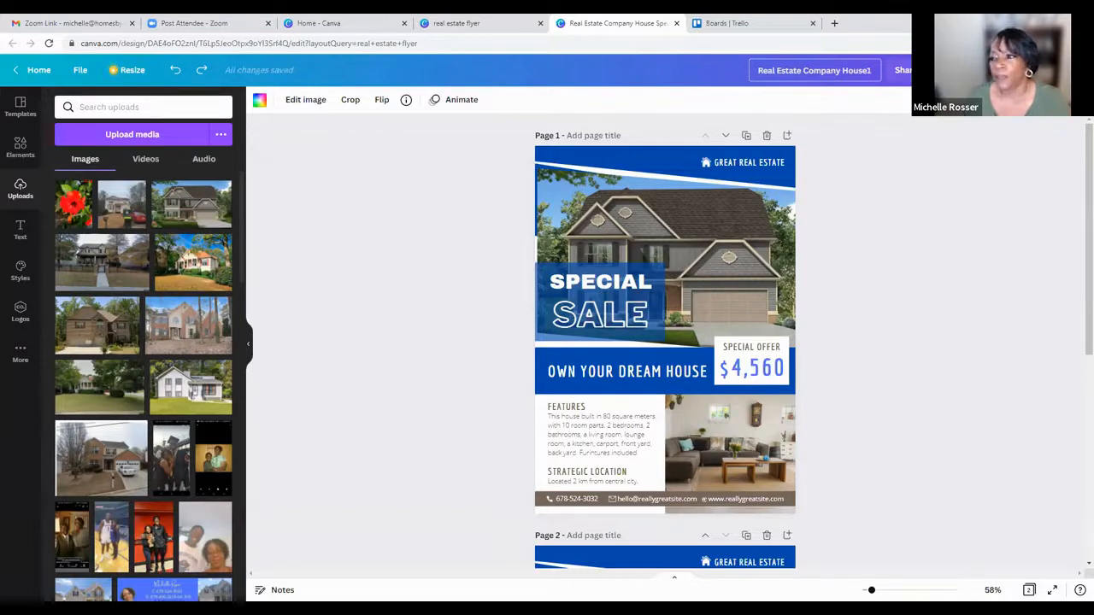
pyautogui.click(901, 70)
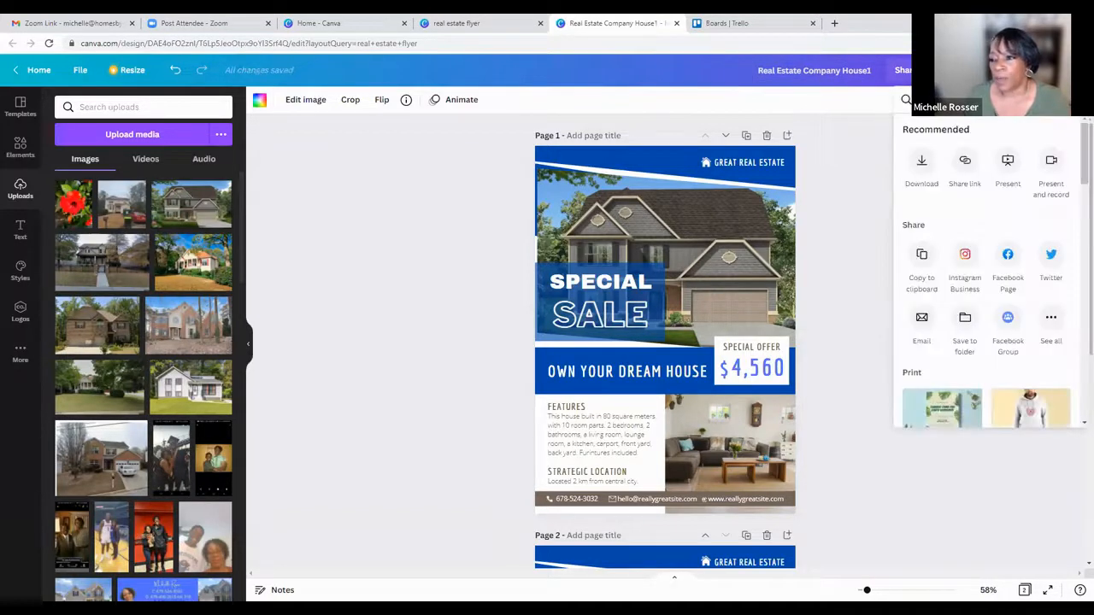
# Step: Check the download file types, keep PDF Print, and bring up the photo's Animate options
pyautogui.click(921, 164)
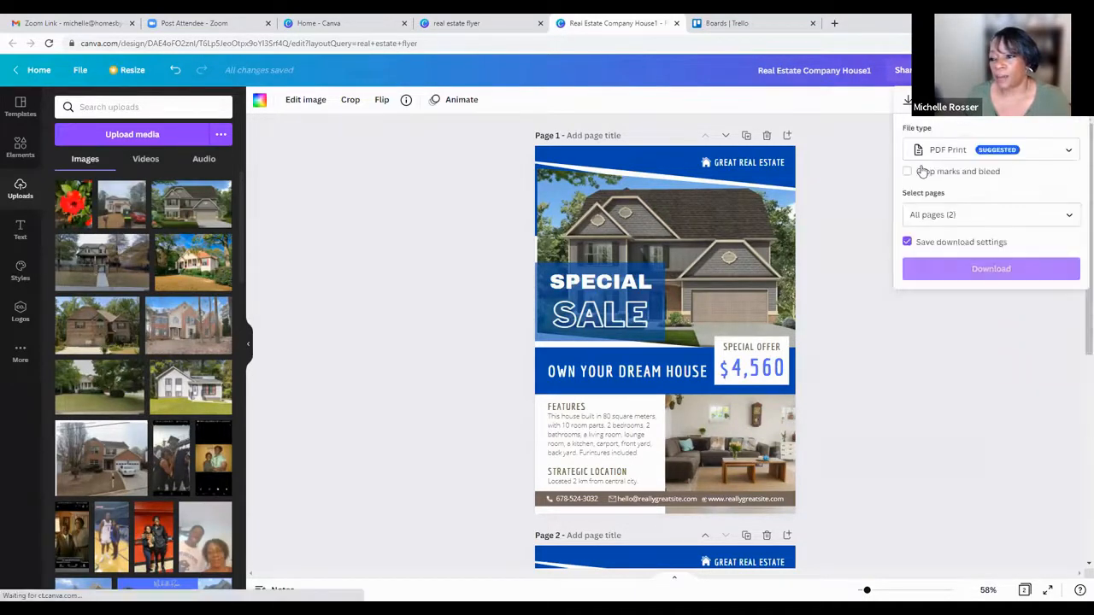
pyautogui.click(1065, 151)
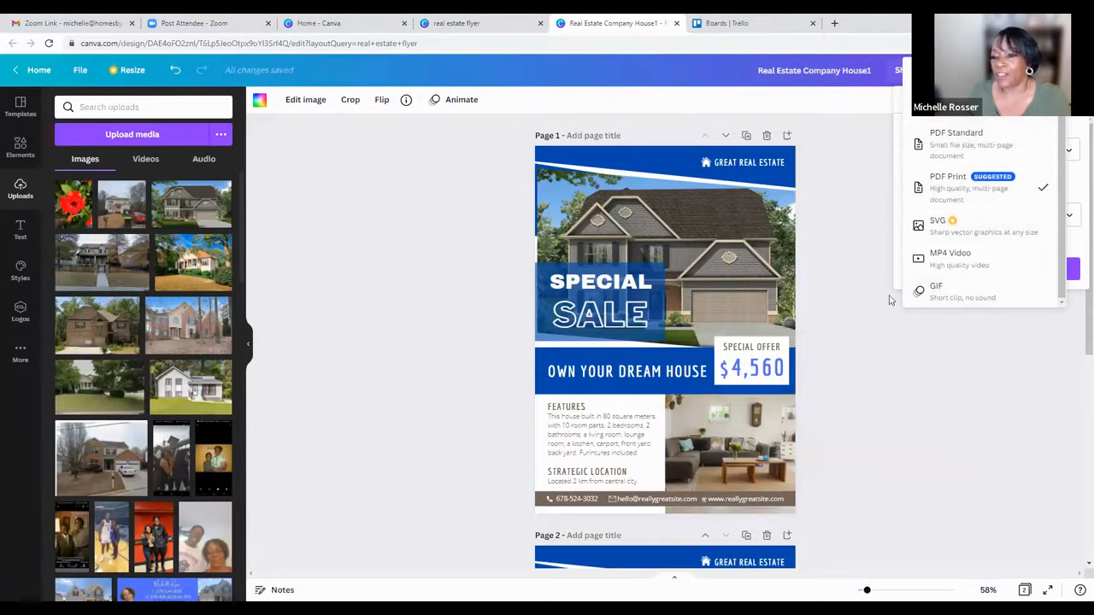
pyautogui.press('Escape')
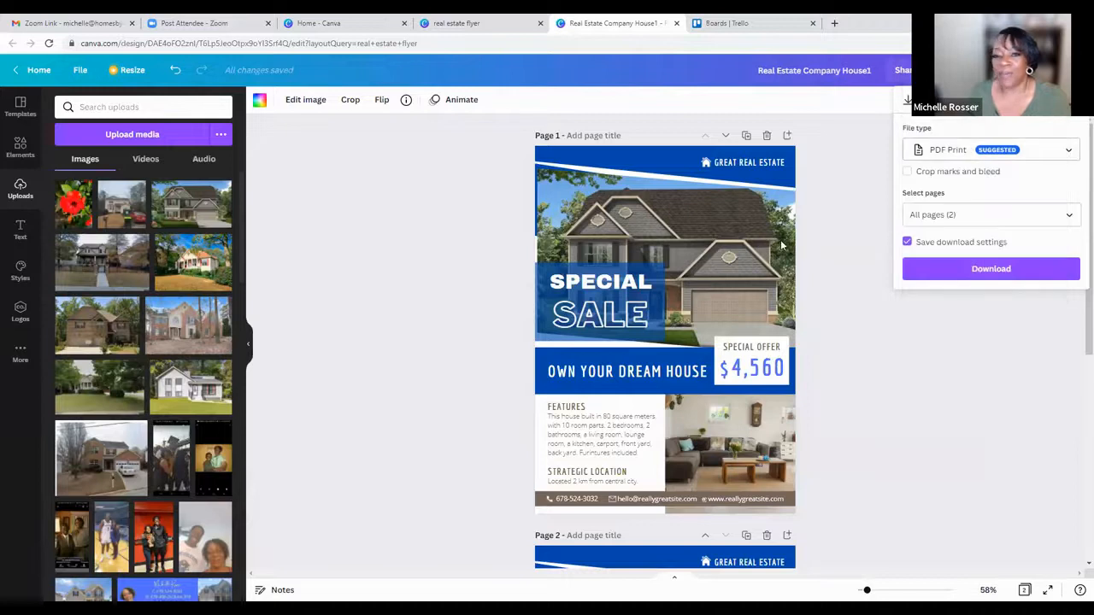
pyautogui.click(455, 102)
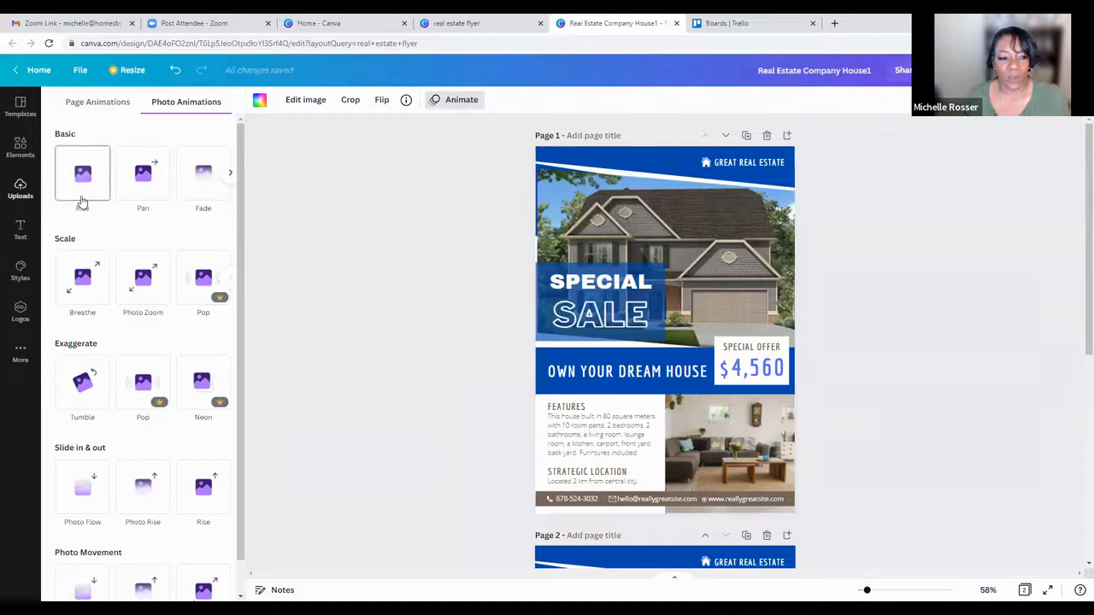
# Step: Give the house photo the Breathe animation and preview it as a presentation
pyautogui.click(79, 293)
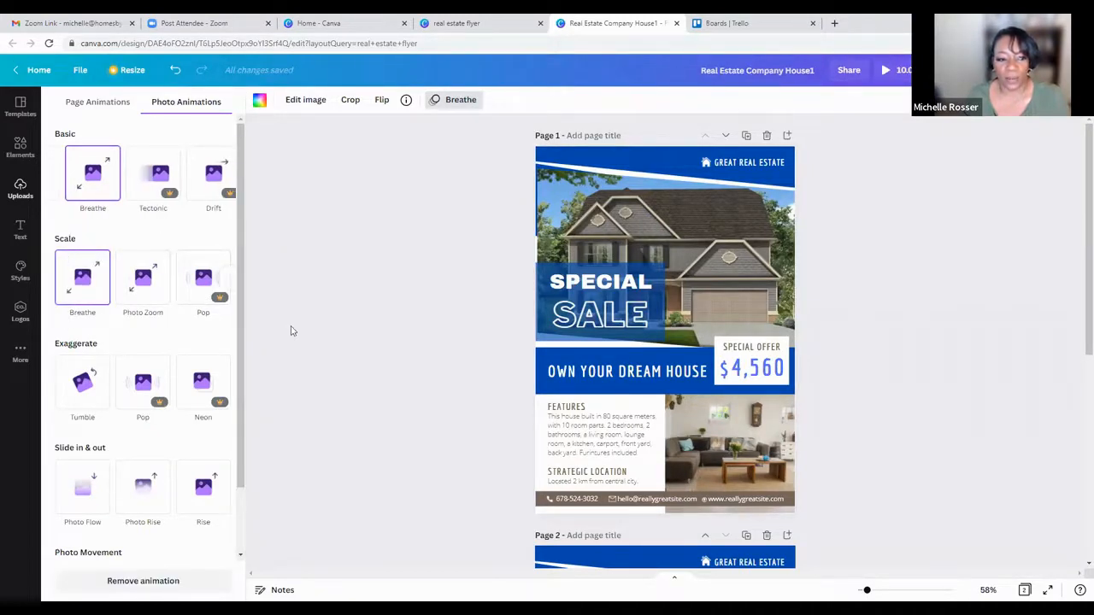
pyautogui.click(408, 276)
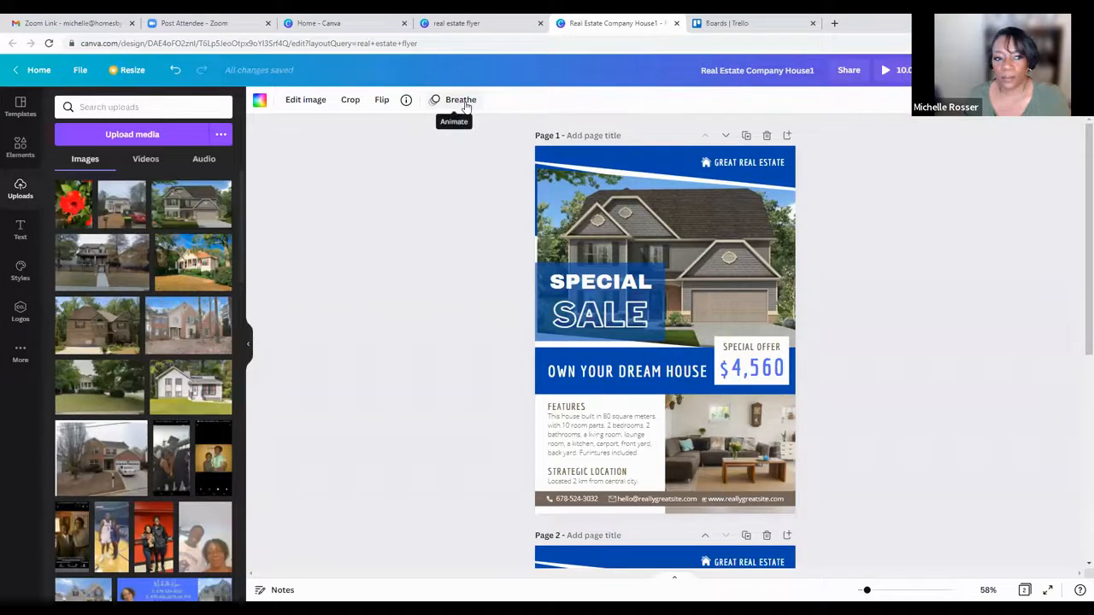
pyautogui.click(897, 70)
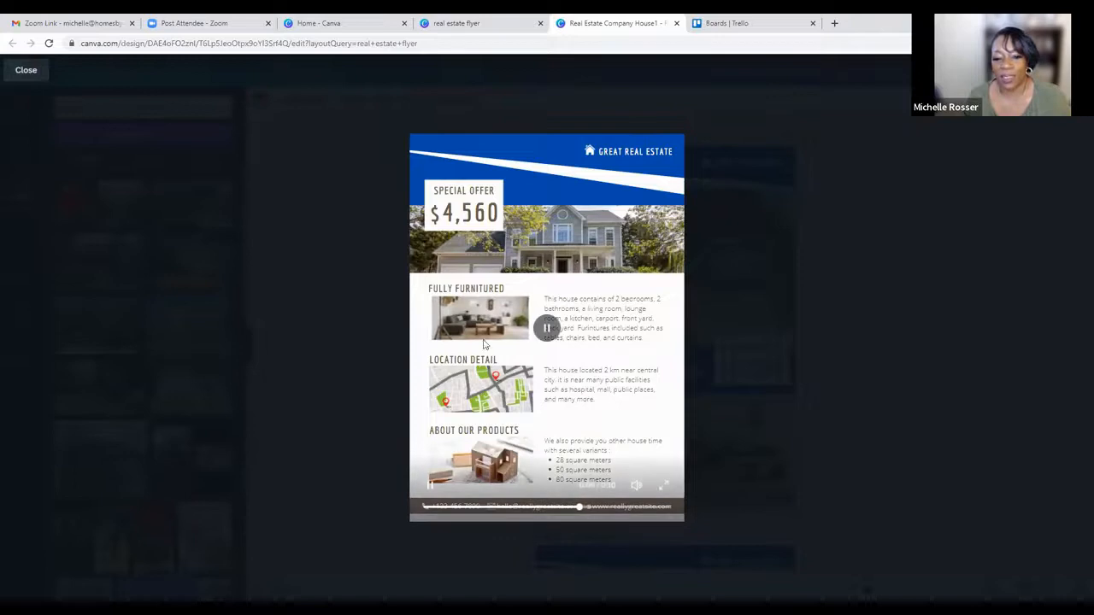
pyautogui.click(17, 72)
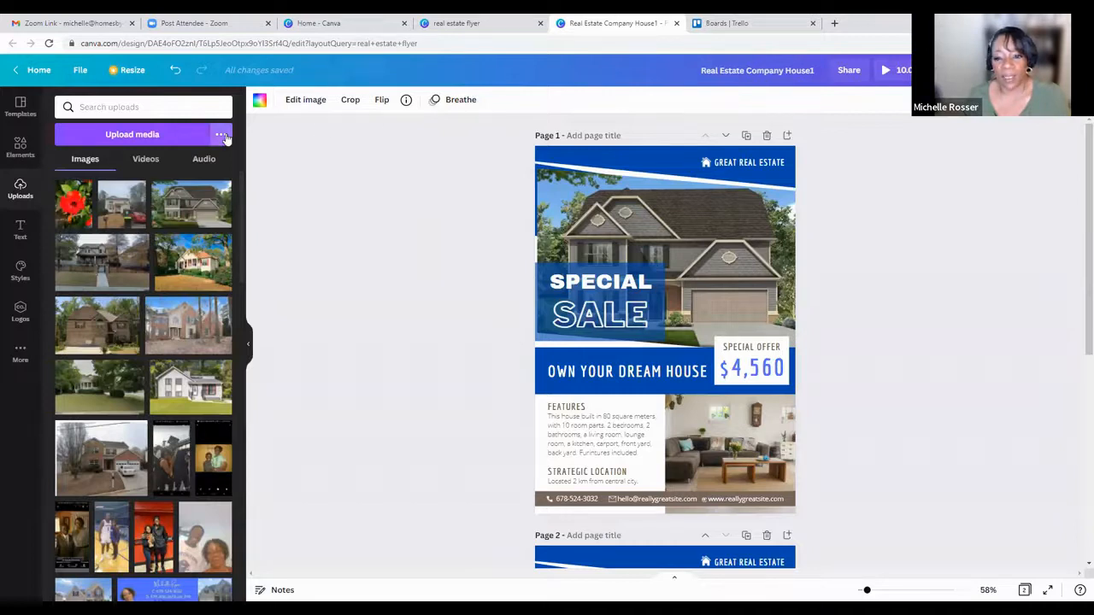
# Step: Switch the photo animation to Photo Zoom and play the flyer full screen
pyautogui.click(451, 100)
pyautogui.click(142, 295)
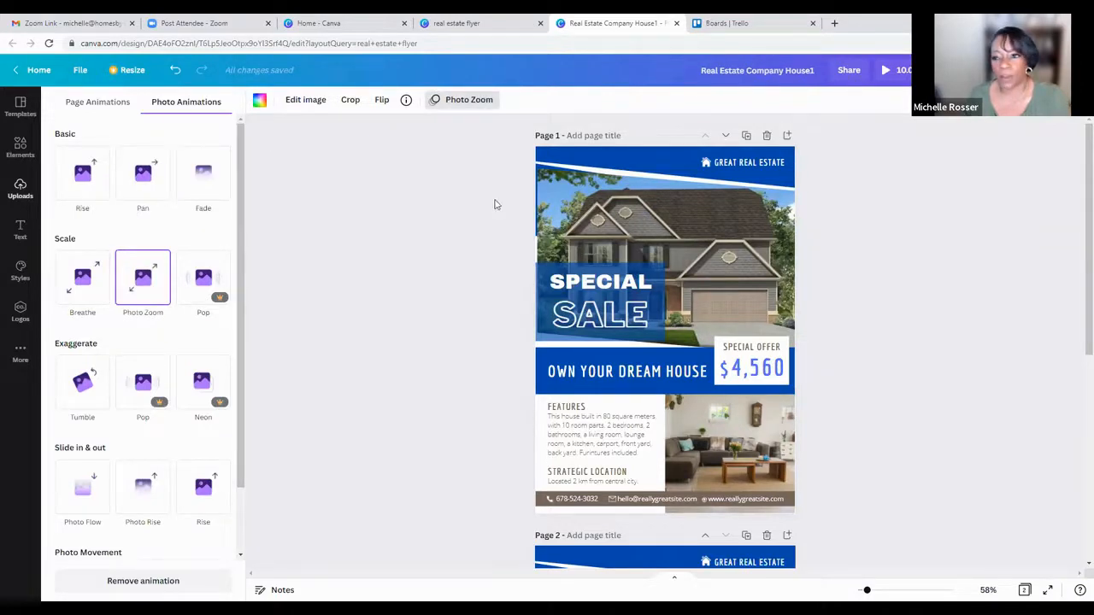
pyautogui.click(889, 69)
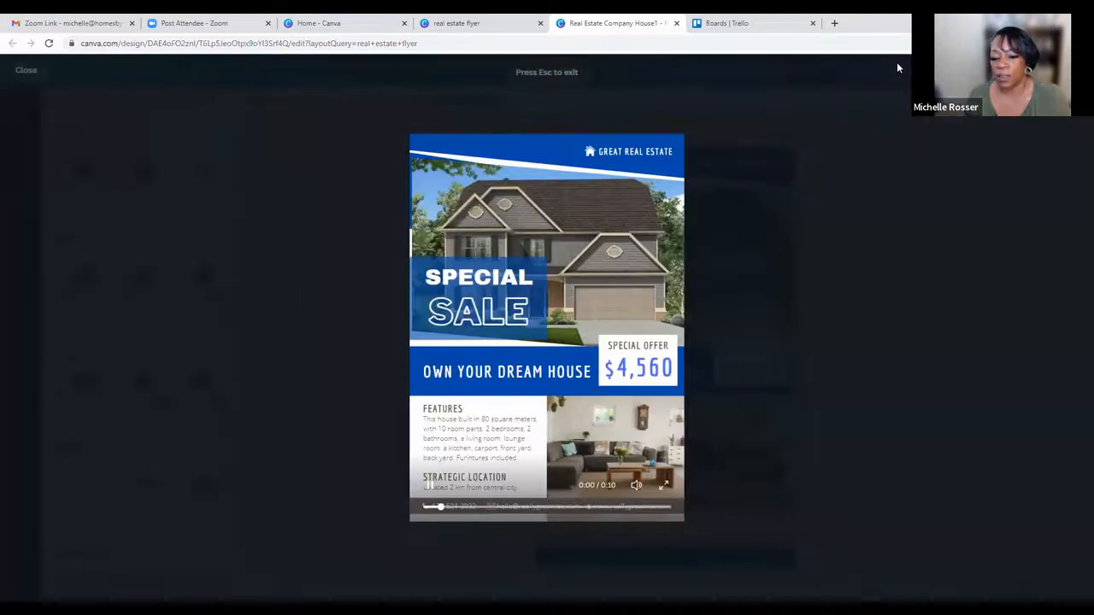
pyautogui.click(41, 78)
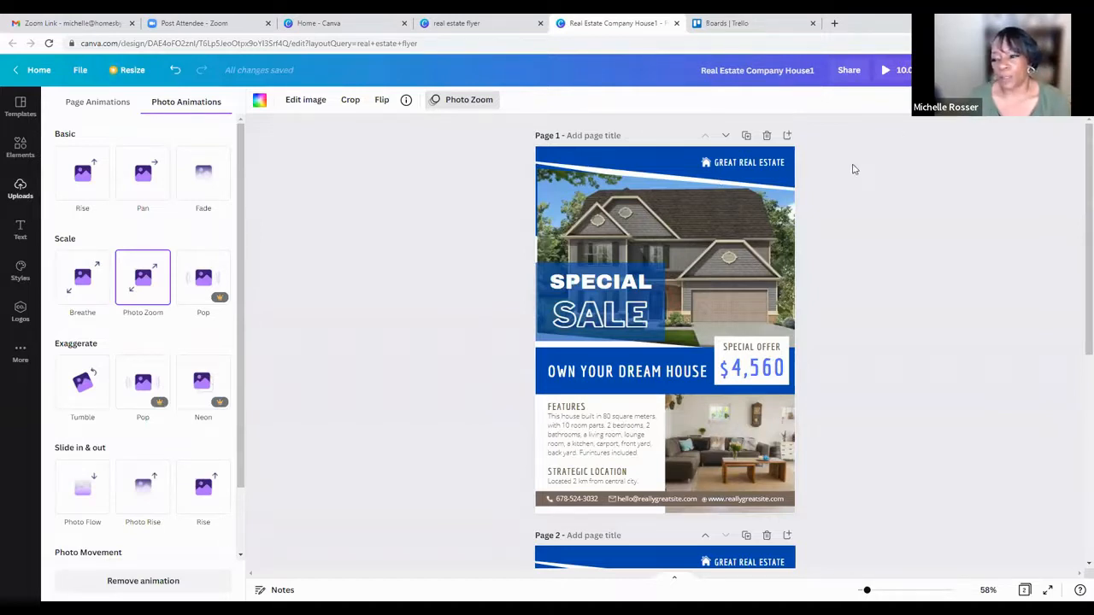
pyautogui.click(572, 226)
pyautogui.click(429, 258)
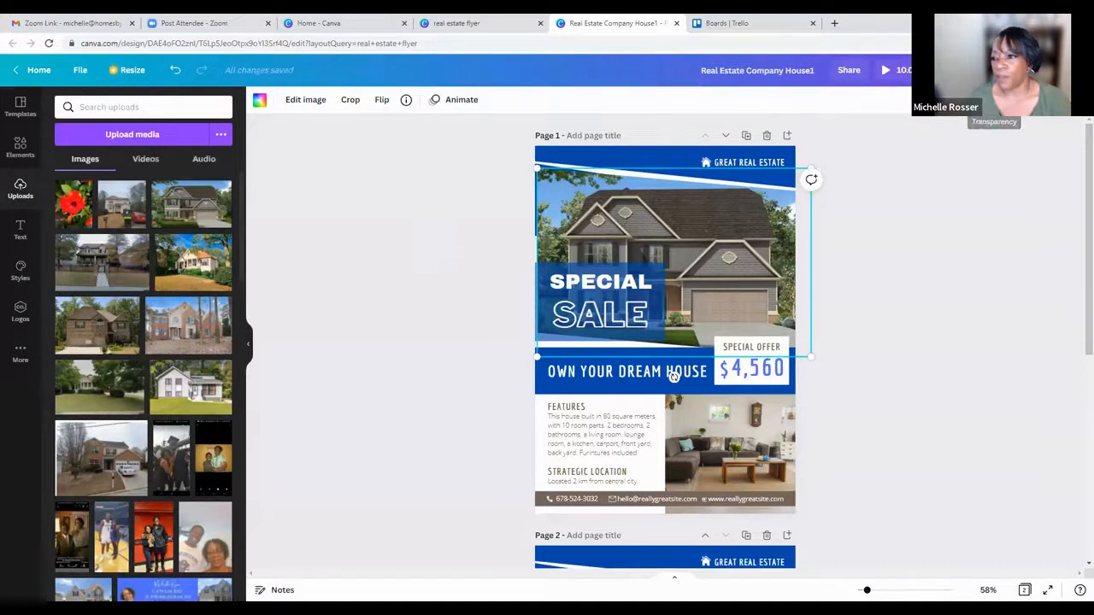
# Step: Fade the top house photo to 80 transparency
pyautogui.click(993, 99)
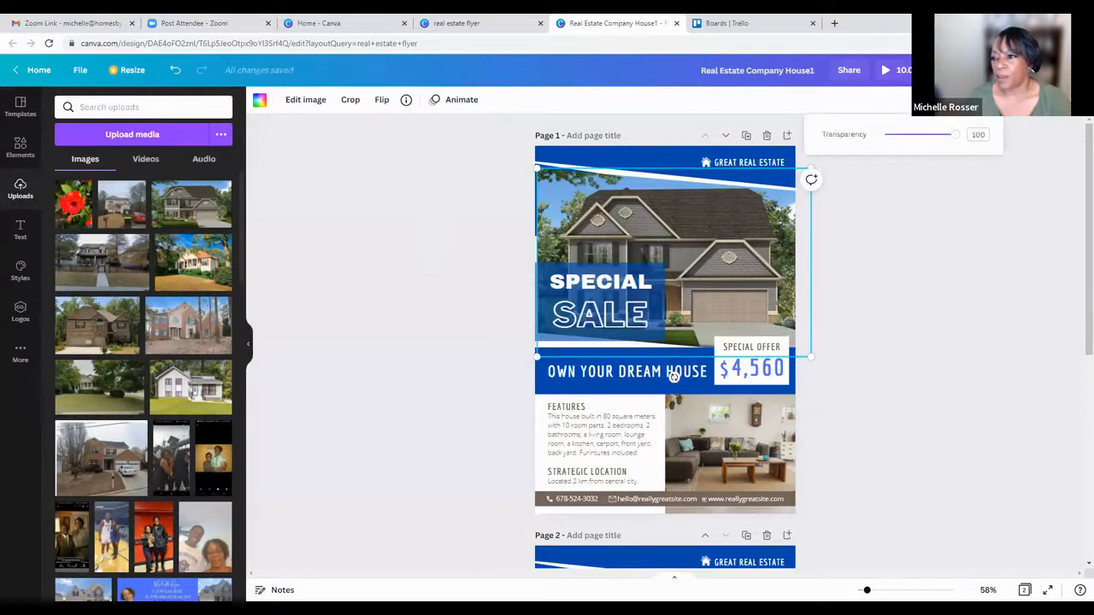
pyautogui.click(690, 220)
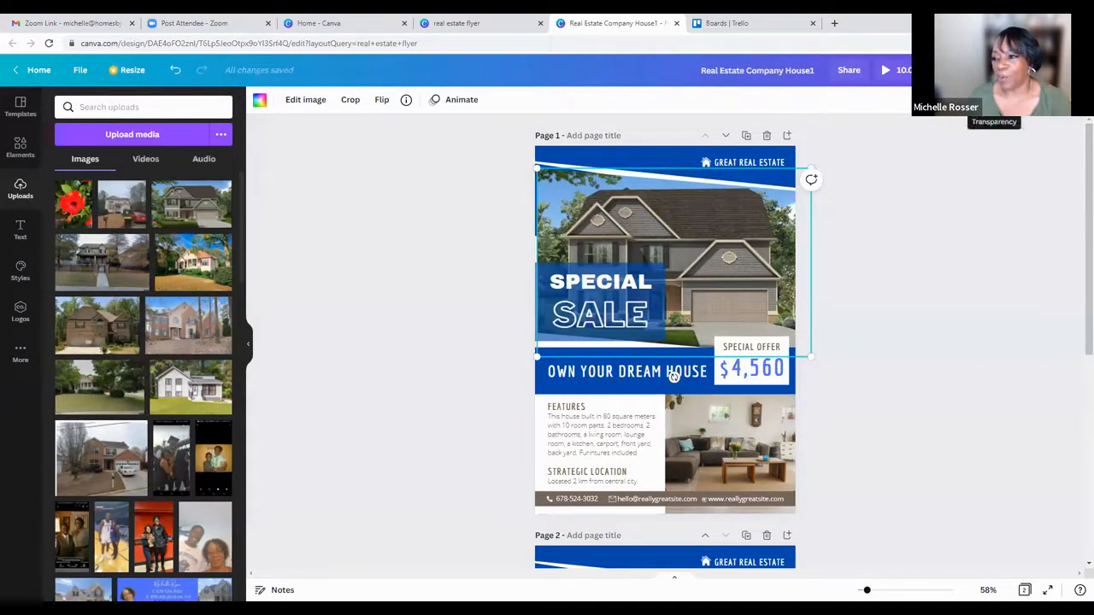
pyautogui.click(994, 99)
pyautogui.moveTo(943, 134)
pyautogui.mouseDown()
pyautogui.moveTo(919, 141)
pyautogui.moveTo(940, 134)
pyautogui.mouseUp()
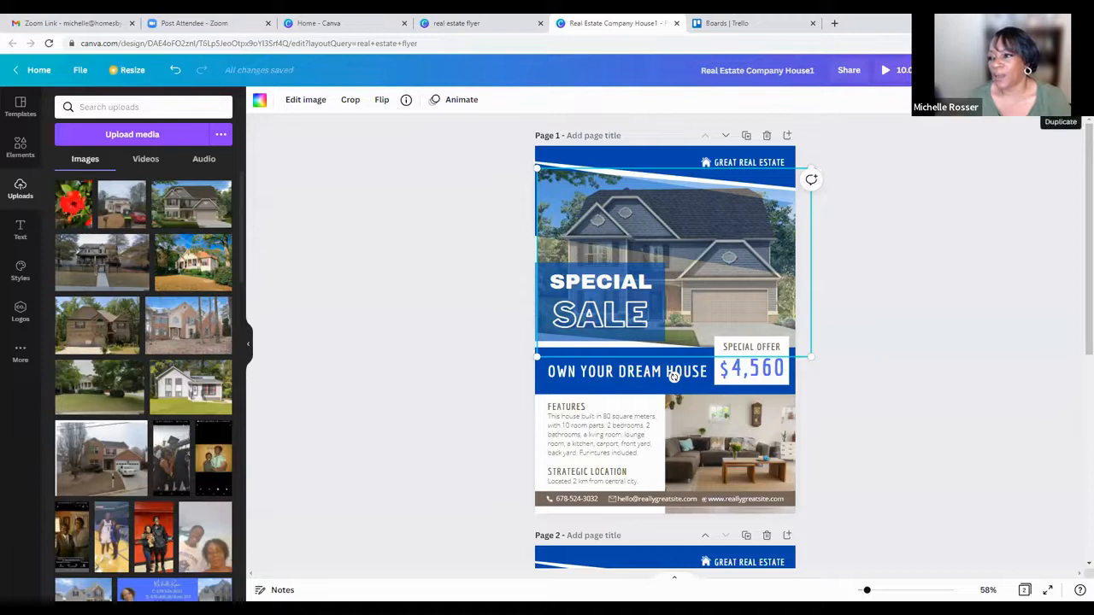
pyautogui.click(845, 168)
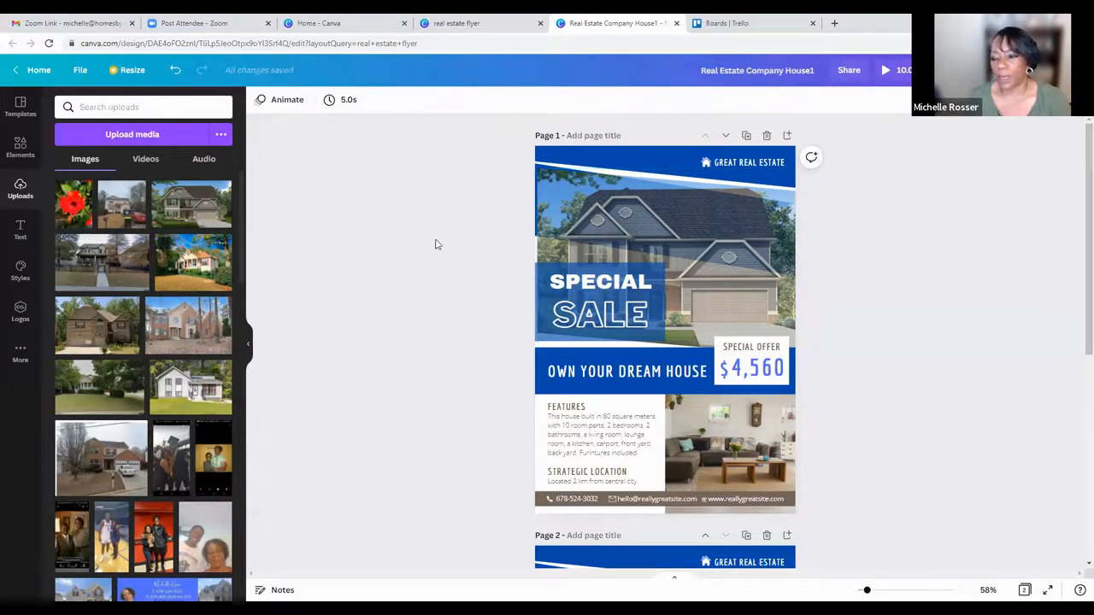
# Step: Undo an accidental pasted photo and return to the Canva home page
pyautogui.hotkey('ctrl', 'v')
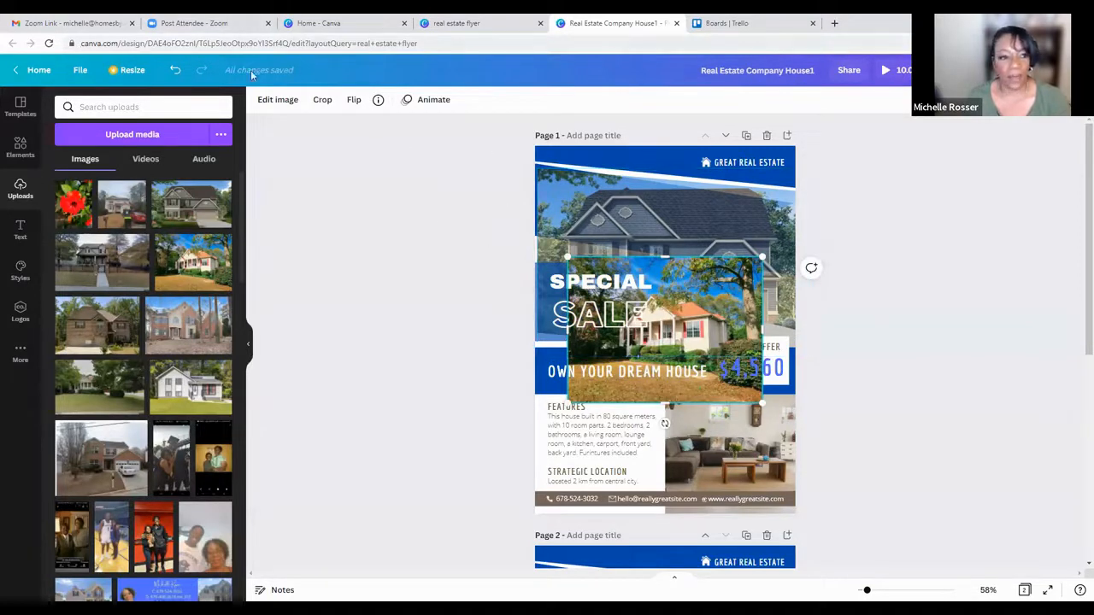
pyautogui.click(175, 73)
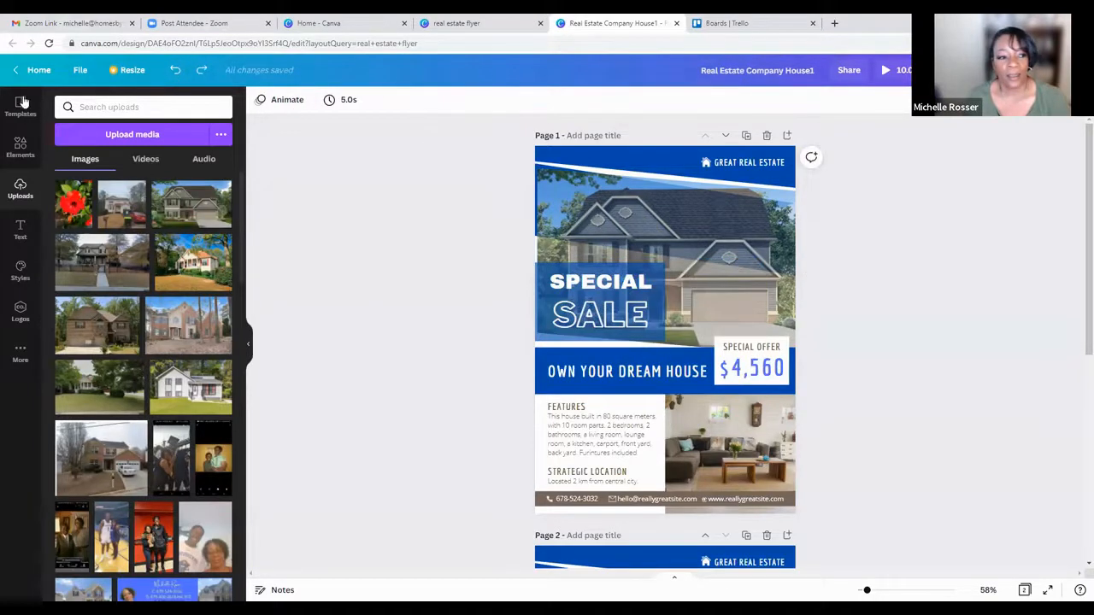
pyautogui.click(39, 70)
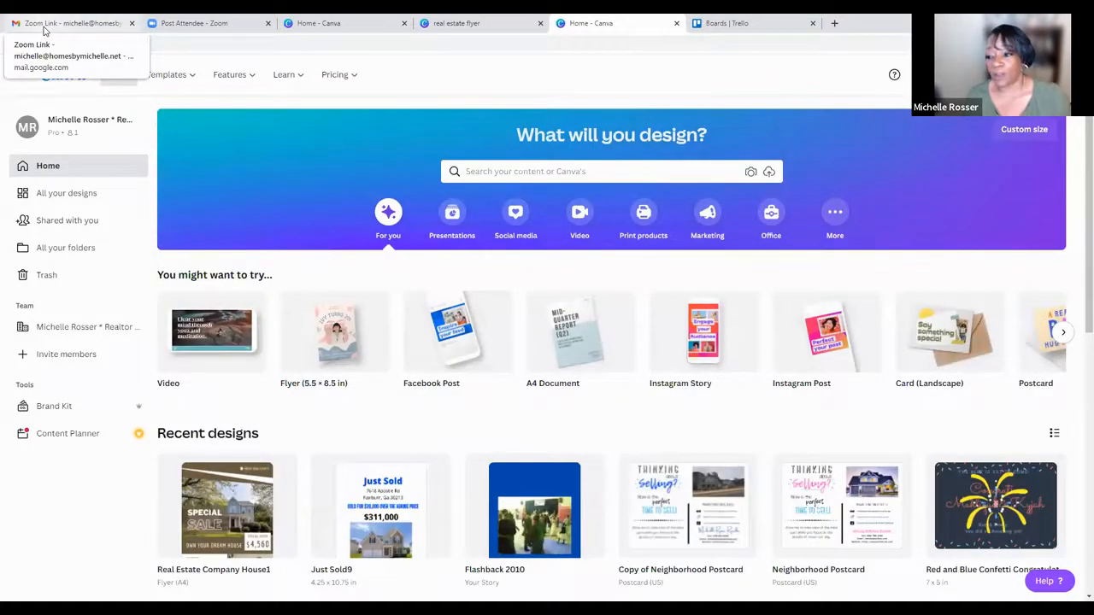
# Step: Open the Notebook Quote IG 2 post ('Patience Is Key in a Competitive Market') from Recent designs
pyautogui.moveTo(205, 77)
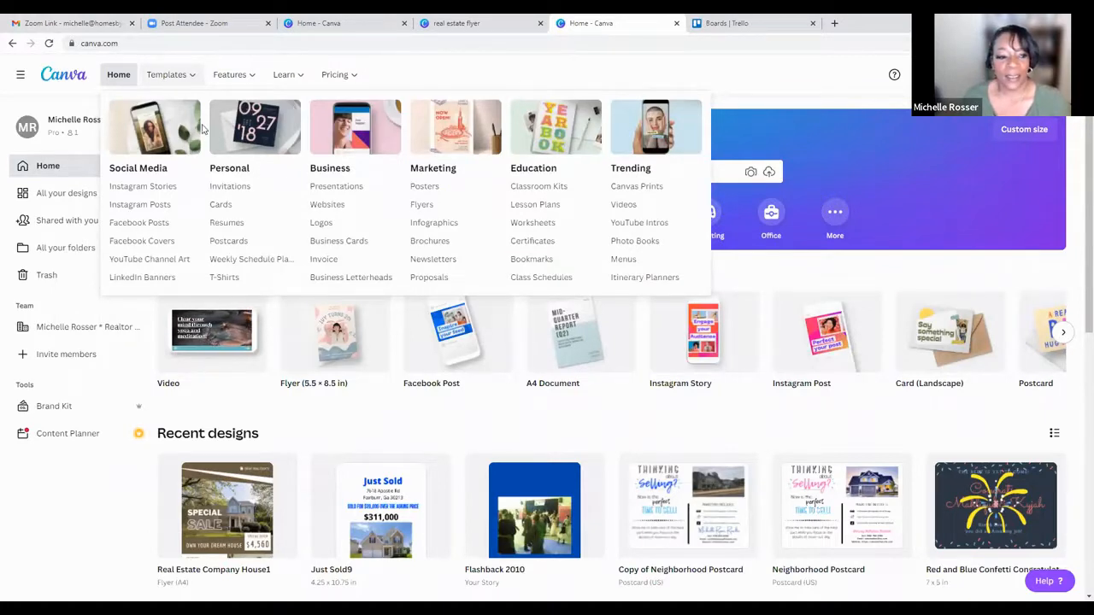
pyautogui.moveTo(335, 74)
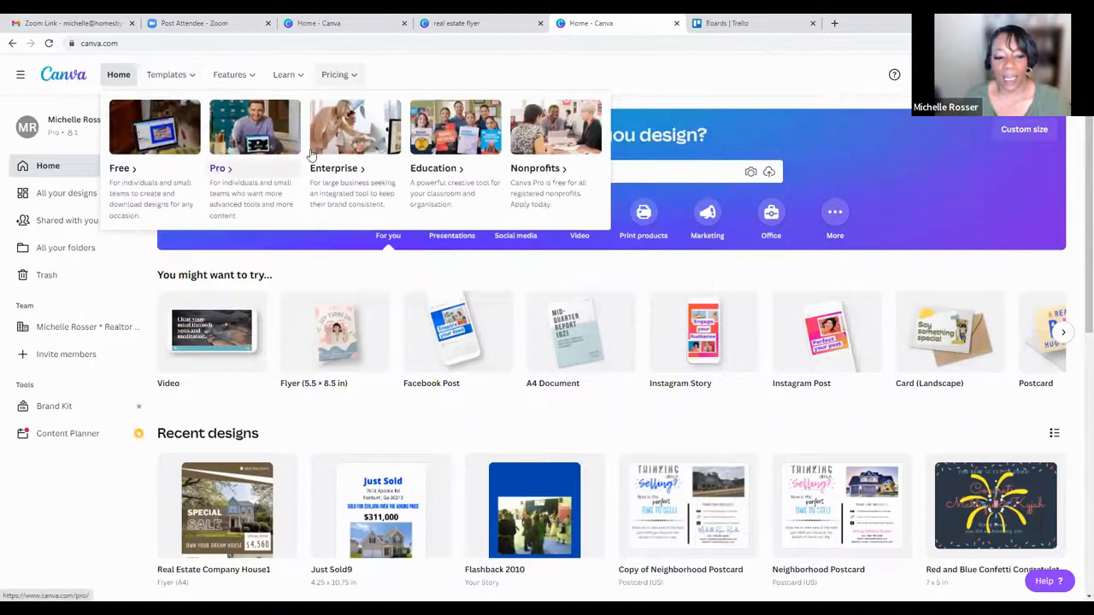
pyautogui.scroll(-4, 387, 400)
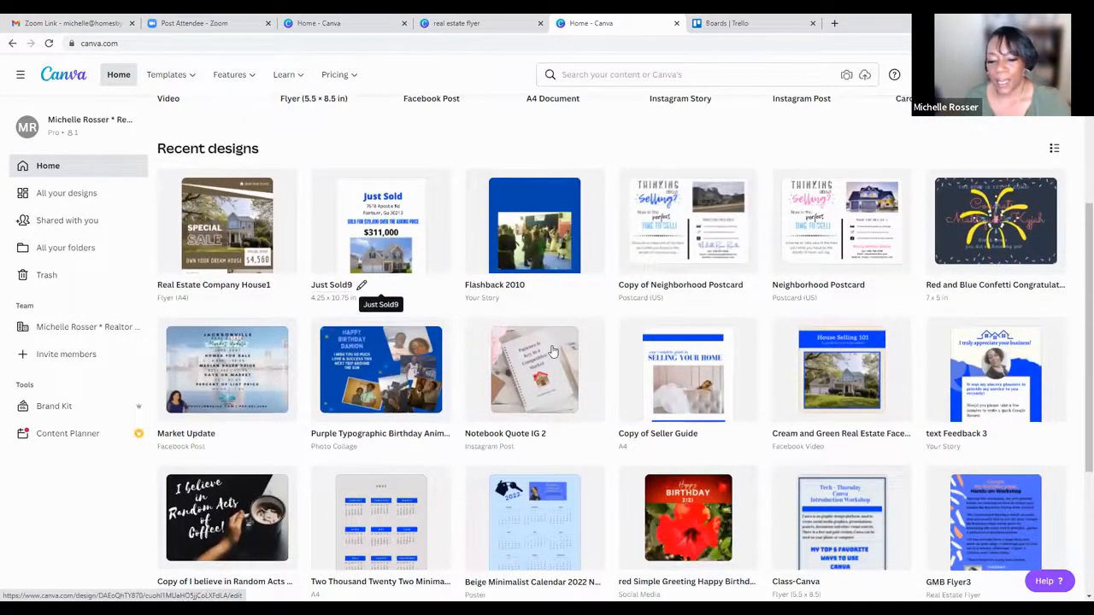
pyautogui.click(537, 374)
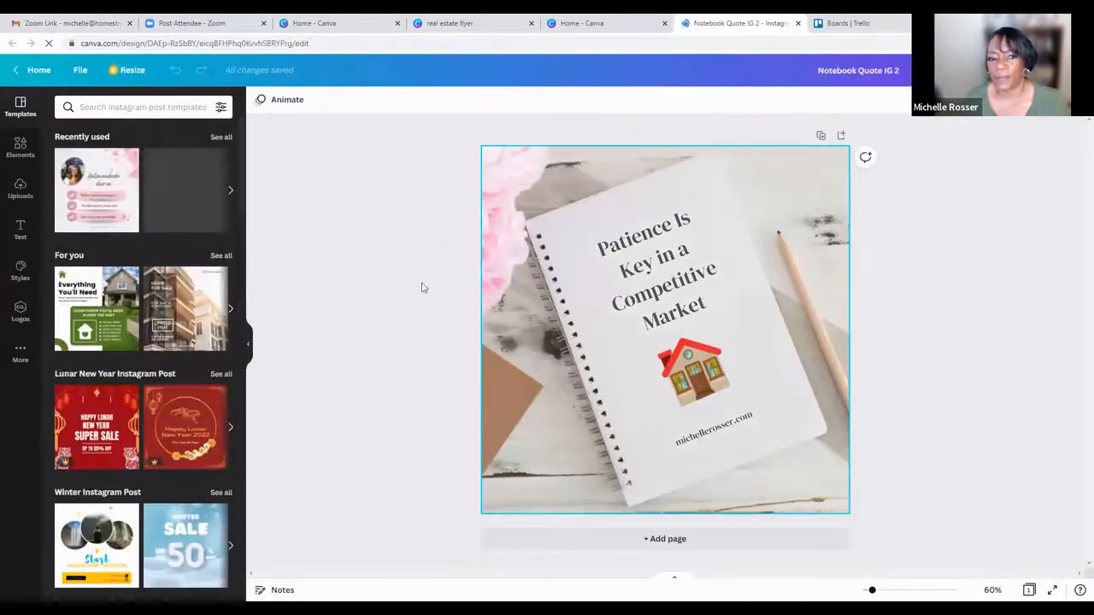
# Step: Apply the Pan page animation to the notebook quote post
pyautogui.click(283, 102)
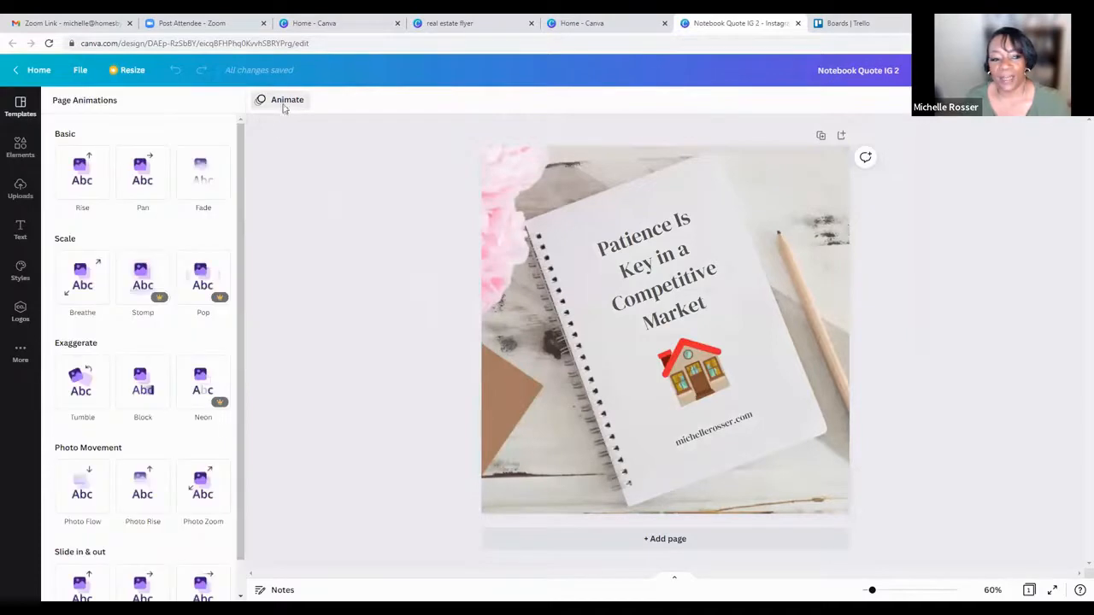
pyautogui.click(140, 184)
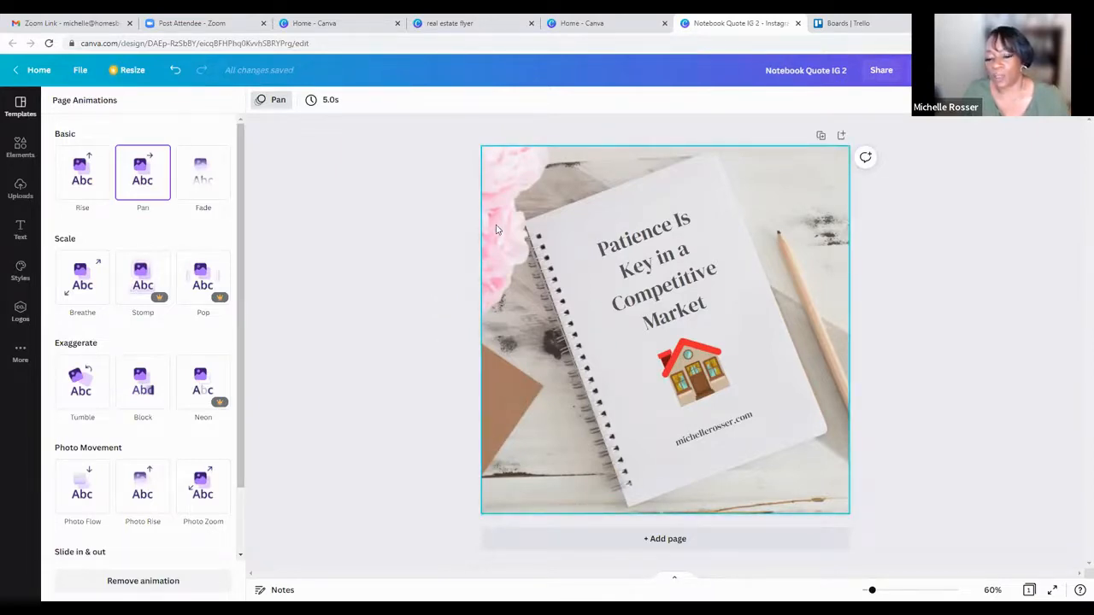
pyautogui.click(688, 270)
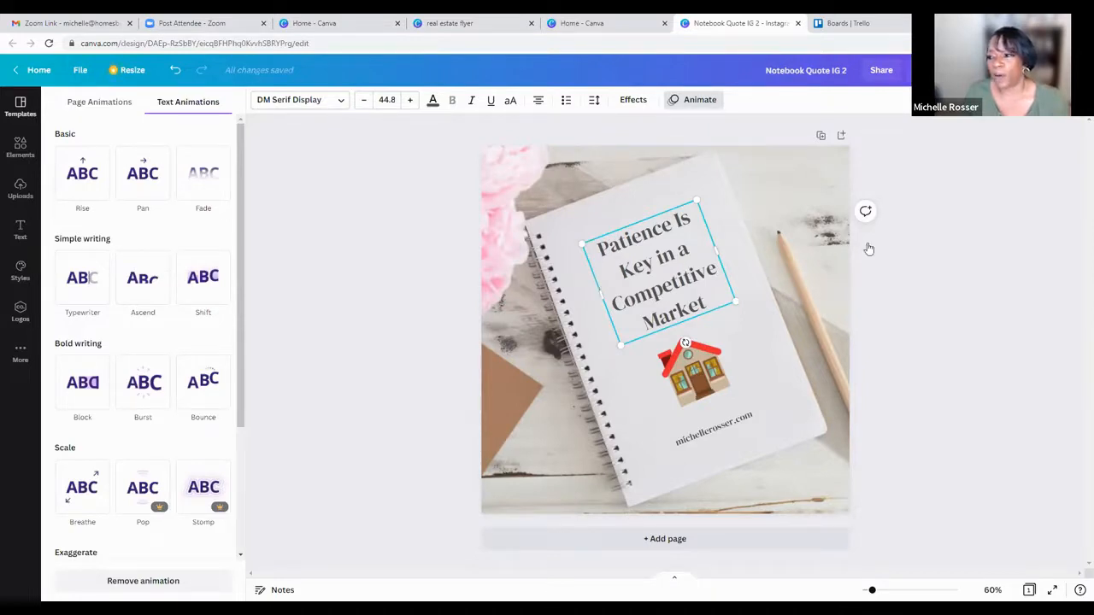
# Step: Review the download options with MP4 Video as file type, then return Home
pyautogui.click(1002, 70)
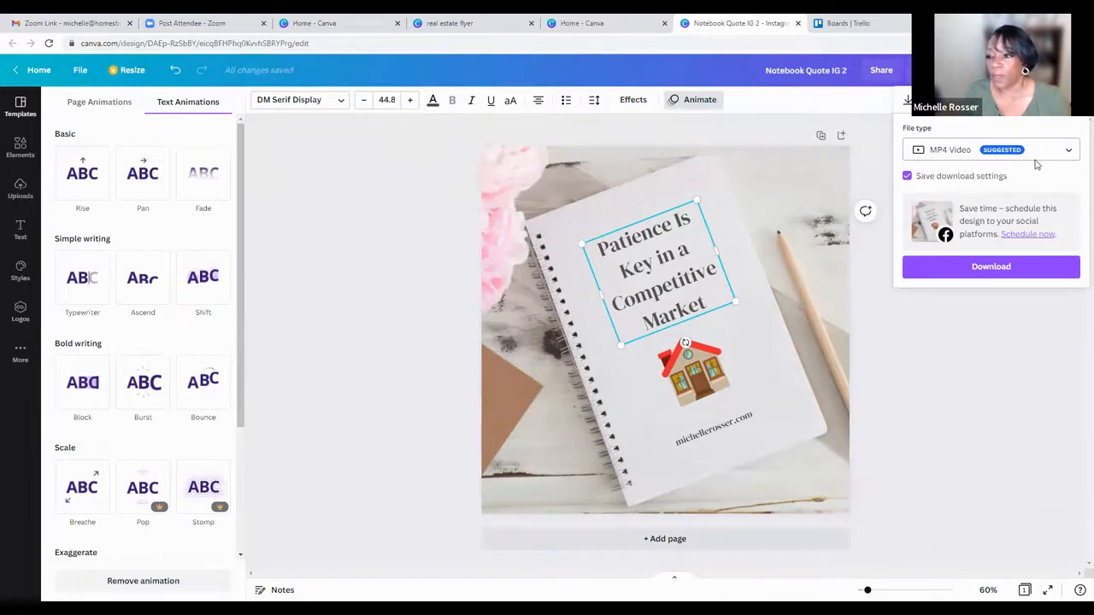
pyautogui.click(1062, 153)
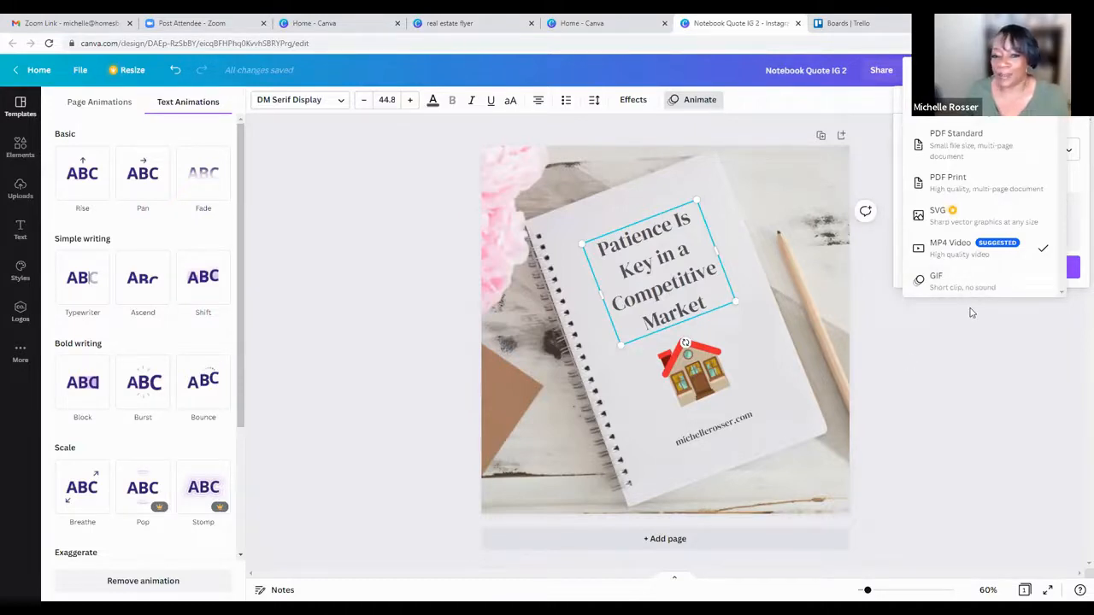
pyautogui.click(963, 350)
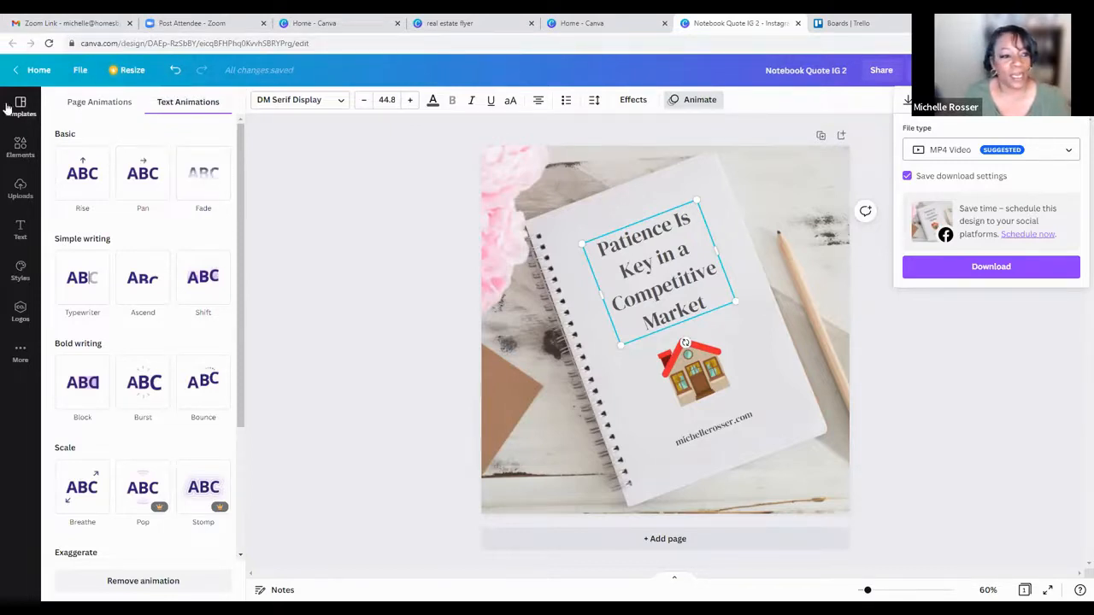
pyautogui.click(35, 70)
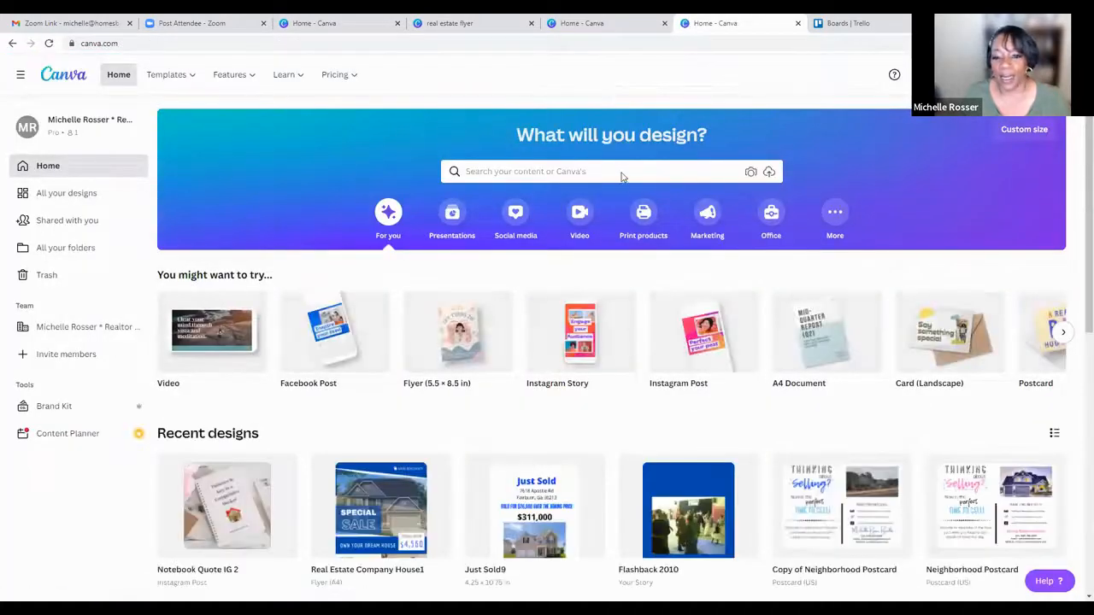
# Step: Search for 'instagram post' and open the Instagram Post template results
pyautogui.click(622, 175)
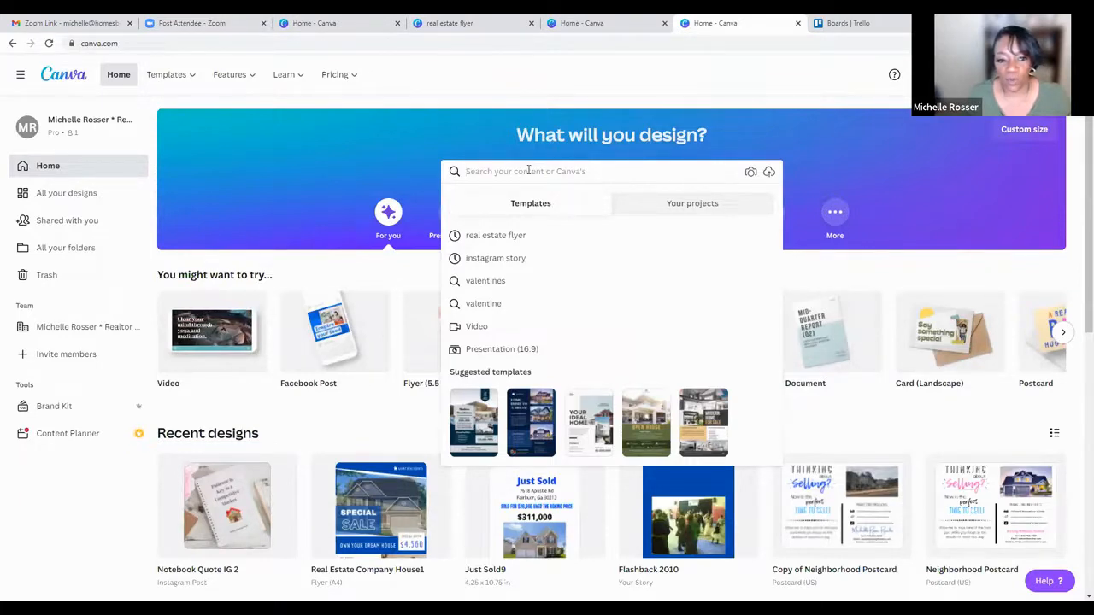
pyautogui.write('ins')
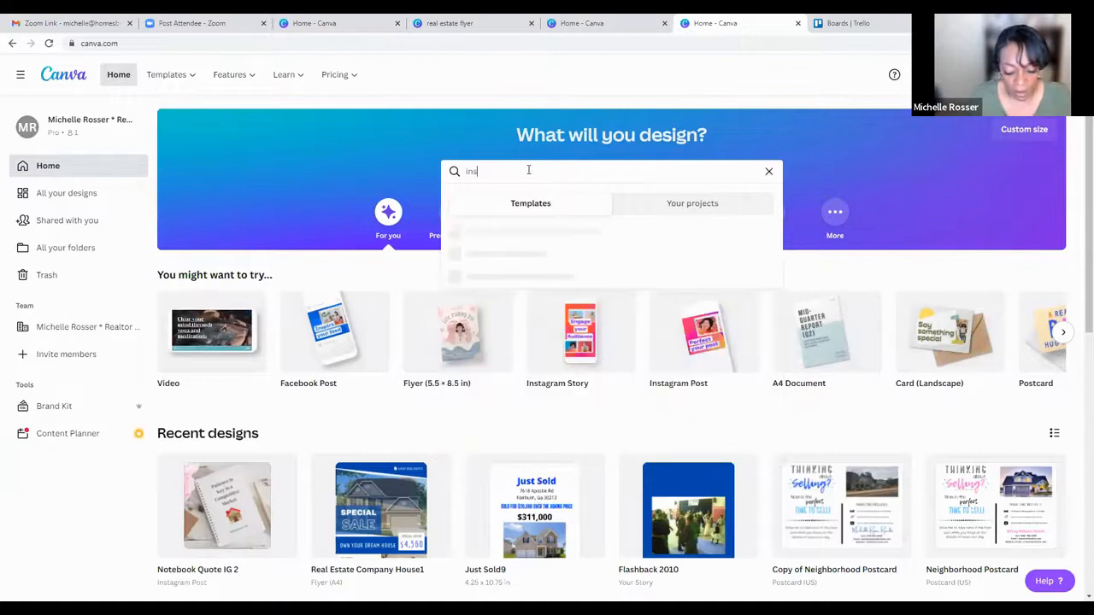
pyautogui.write('tagre')
pyautogui.press('BackSpace')
pyautogui.press('BackSpace')
pyautogui.press('BackSpace')
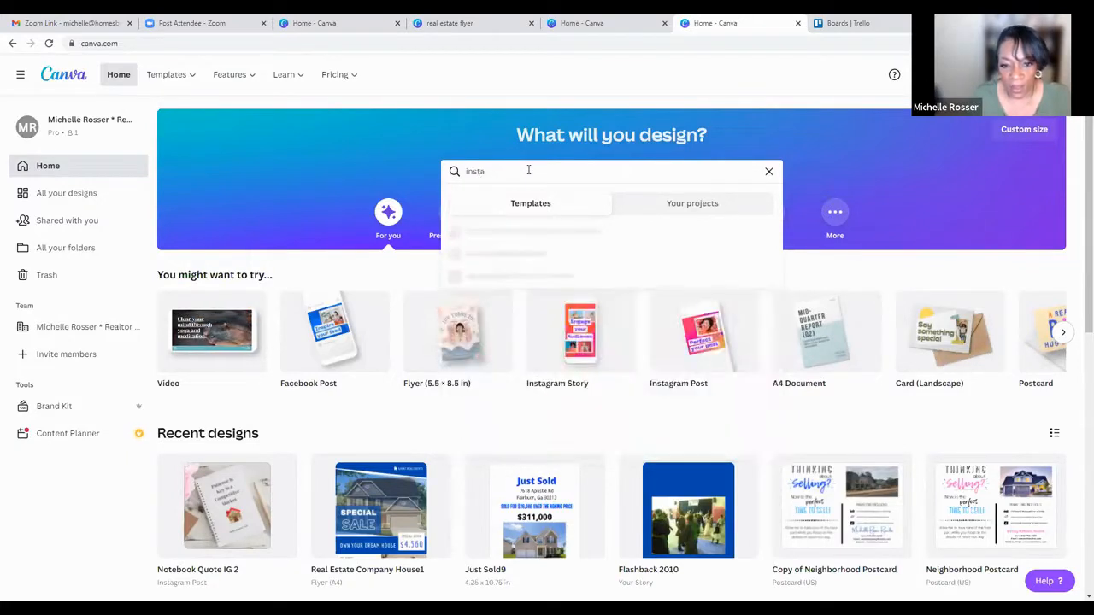
pyautogui.press('BackSpace')
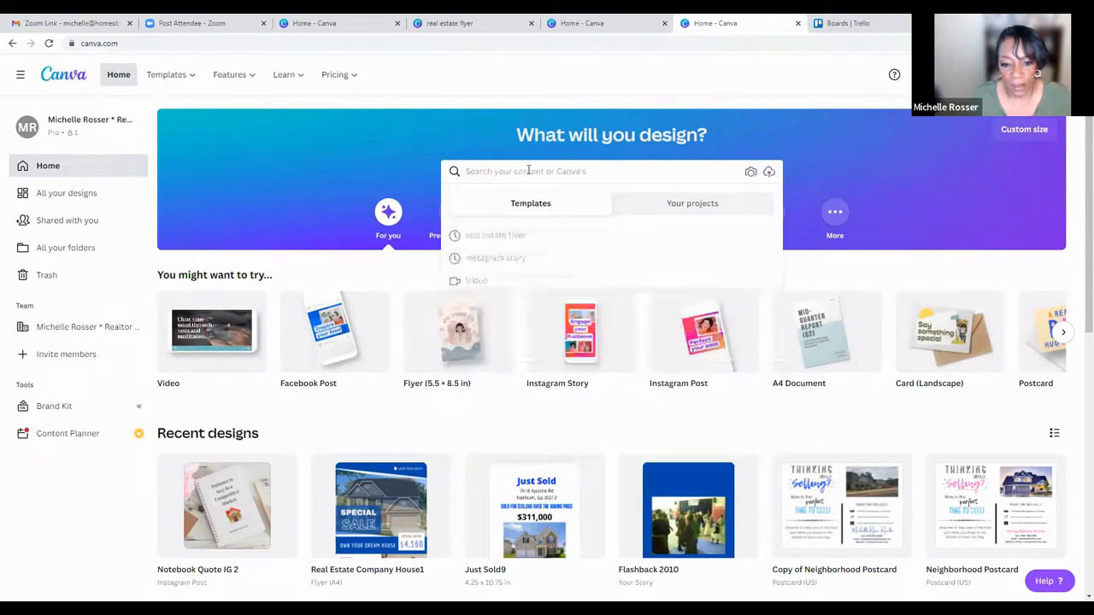
pyautogui.write('real estate')
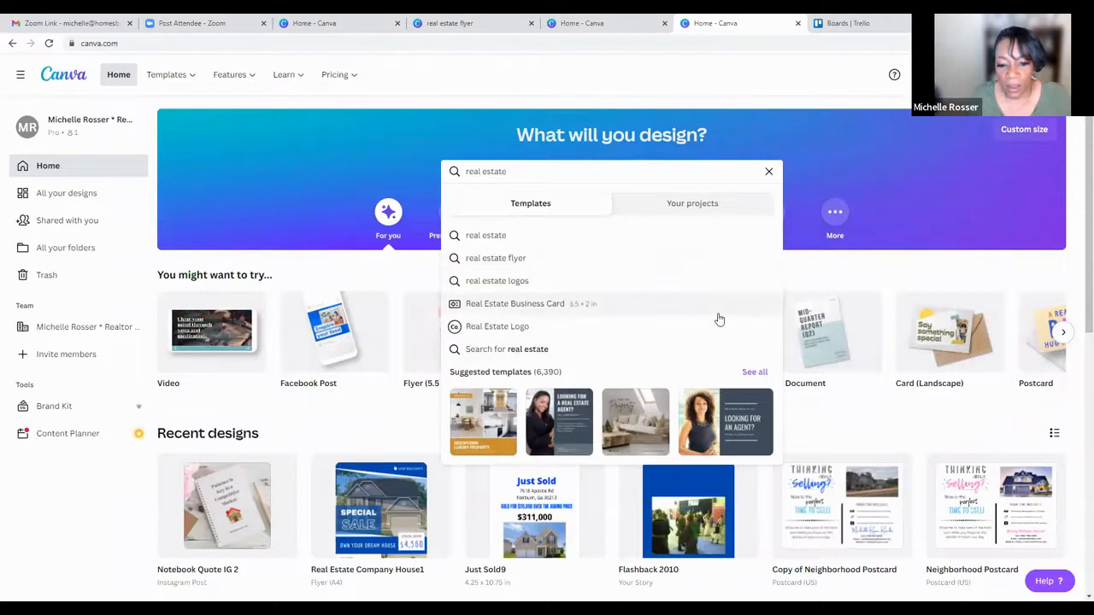
pyautogui.write('insta')
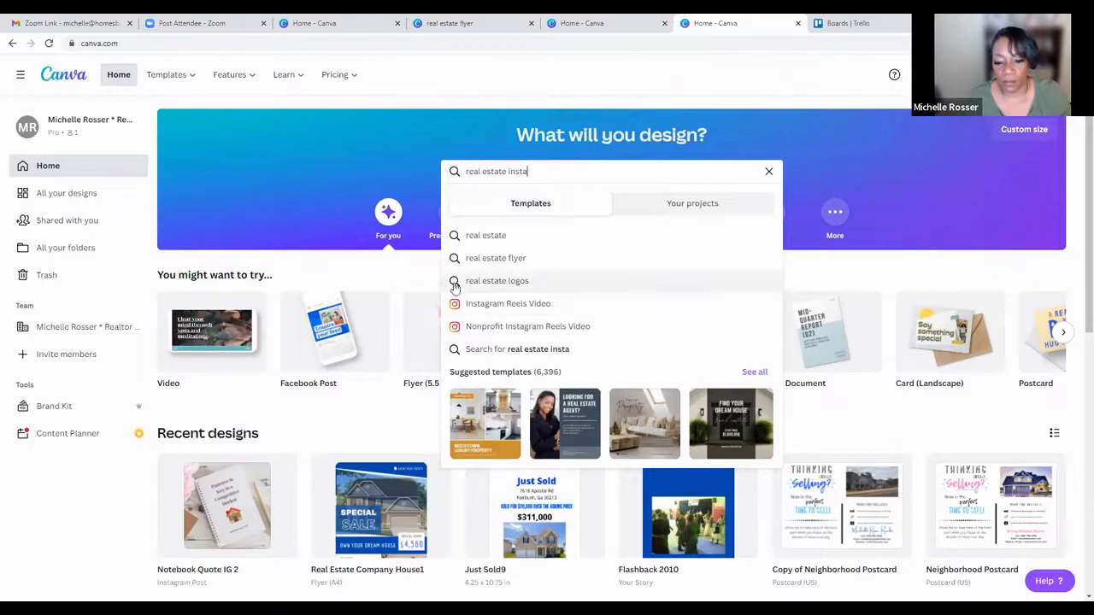
pyautogui.press('BackSpace')
pyautogui.press('BackSpace')
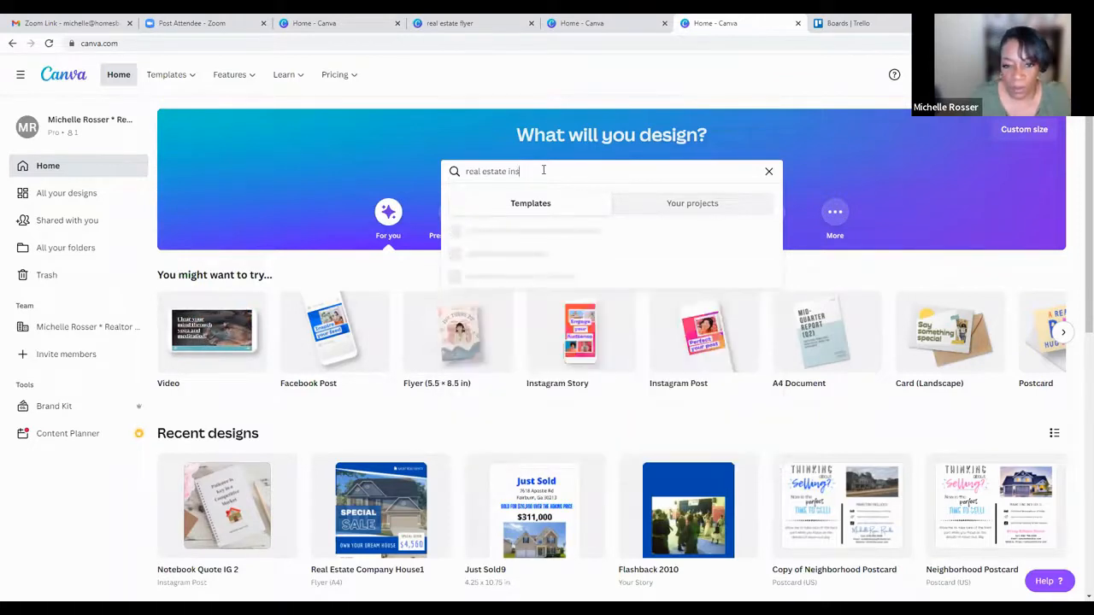
pyautogui.press('BackSpace')
pyautogui.press('BackSpace')
pyautogui.press('BackSpace')
pyautogui.press('BackSpace')
pyautogui.press('BackSpace')
pyautogui.press('BackSpace')
pyautogui.press('BackSpace')
pyautogui.press('BackSpace')
pyautogui.press('BackSpace')
pyautogui.press('BackSpace')
pyautogui.press('BackSpace')
pyautogui.press('BackSpace')
pyautogui.press('BackSpace')
pyautogui.press('BackSpace')
pyautogui.write('instagram')
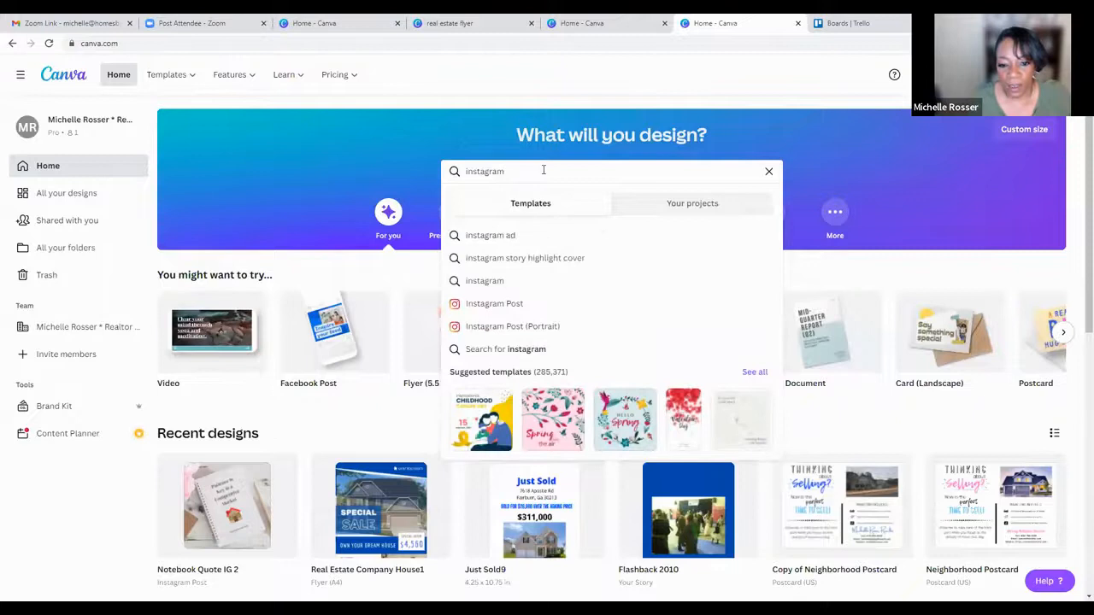
pyautogui.click(505, 306)
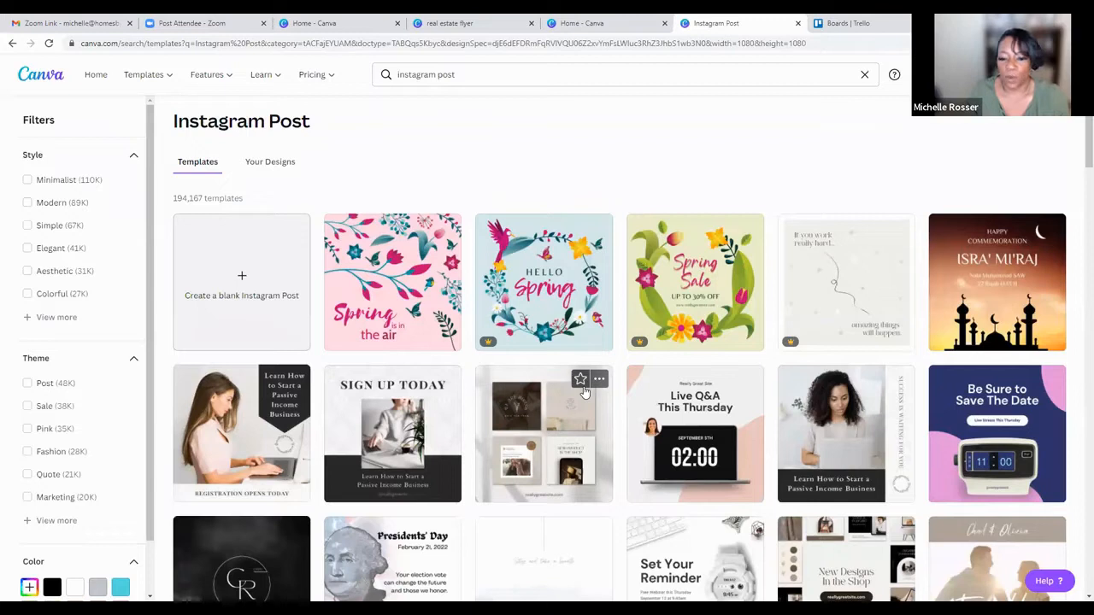
# Step: Scroll down the template results until the Find the Property design appears
pyautogui.scroll(-3, 584, 392)
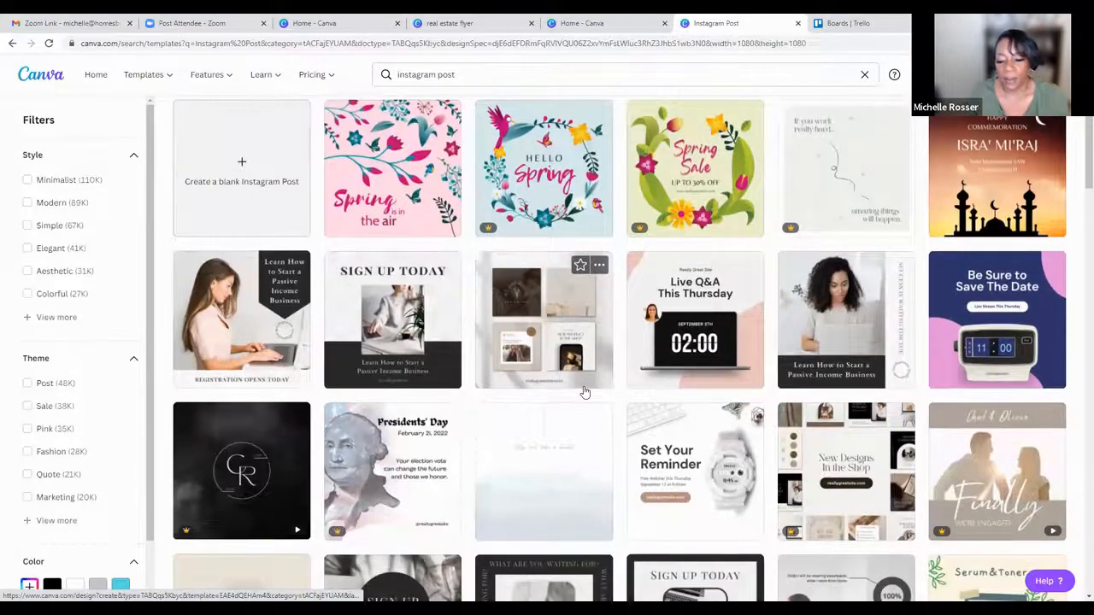
pyautogui.scroll(-1, 584, 391)
pyautogui.scroll(-5, 584, 391)
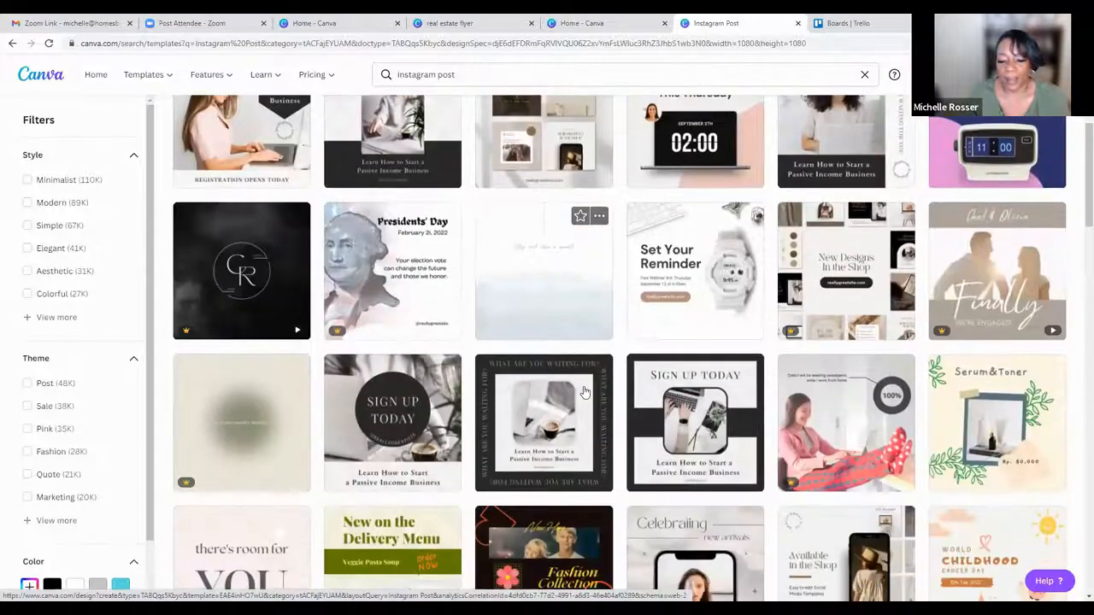
pyautogui.scroll(-4, 584, 392)
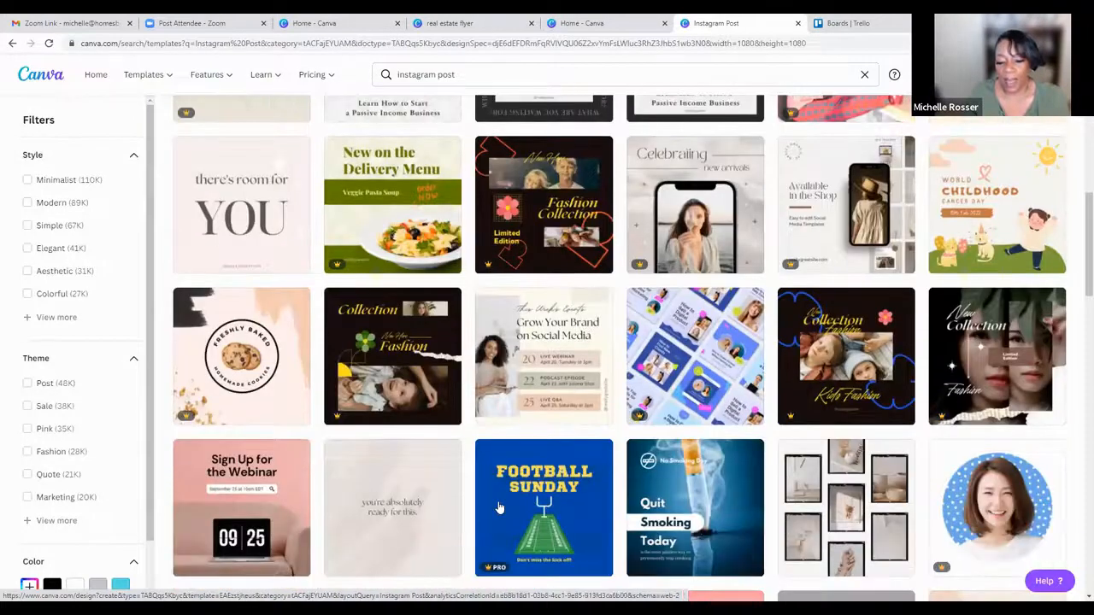
pyautogui.scroll(-1, 535, 475)
pyautogui.scroll(-3, 533, 475)
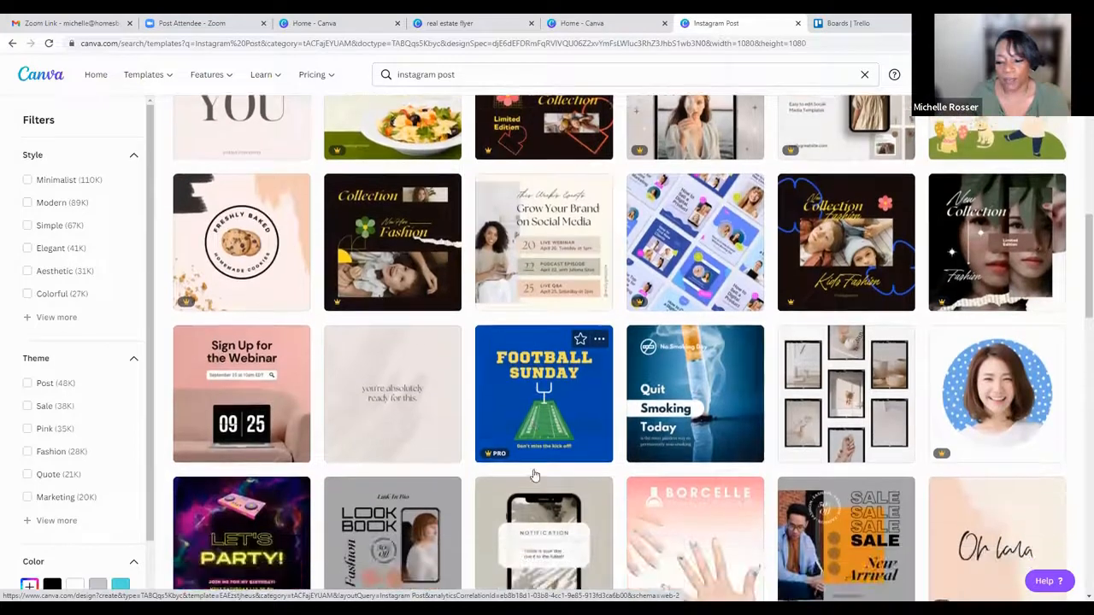
pyautogui.scroll(-5, 534, 472)
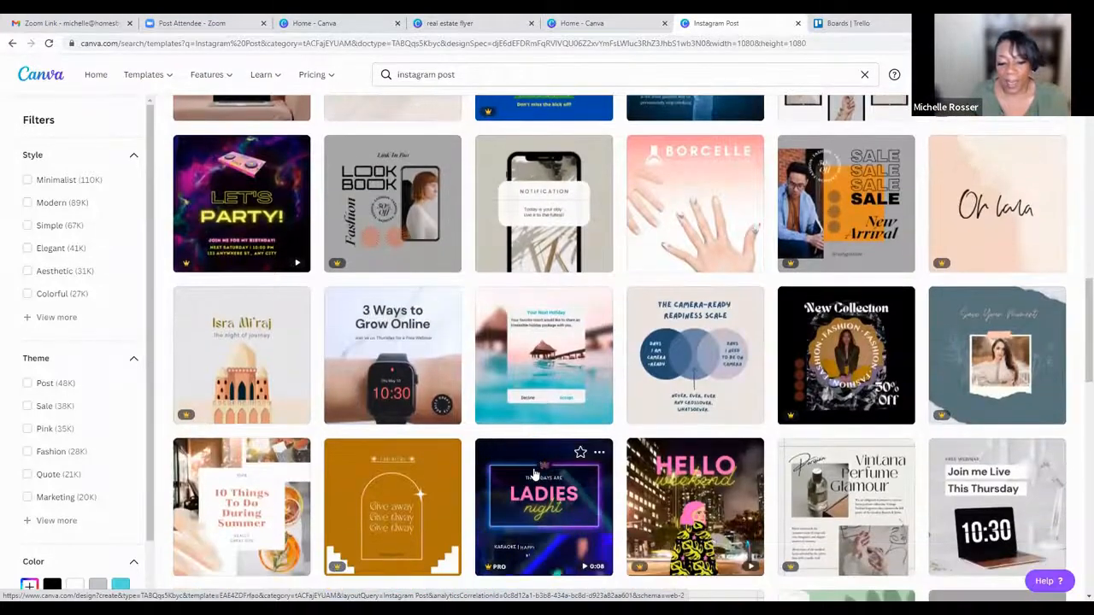
pyautogui.scroll(-1, 533, 472)
pyautogui.scroll(-2, 533, 472)
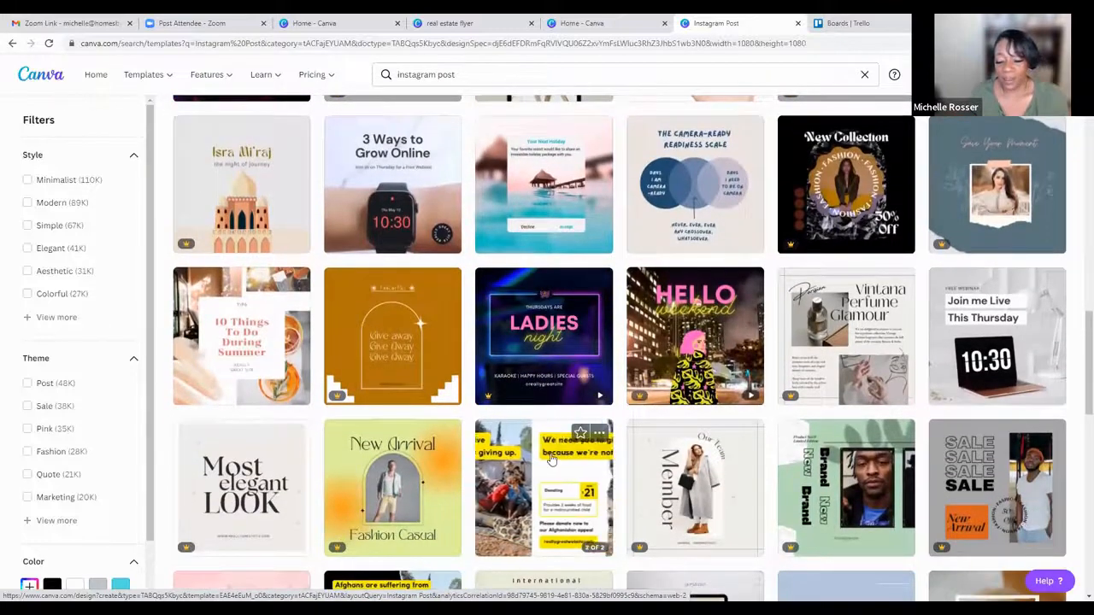
pyautogui.scroll(-3, 552, 460)
pyautogui.scroll(-4, 551, 460)
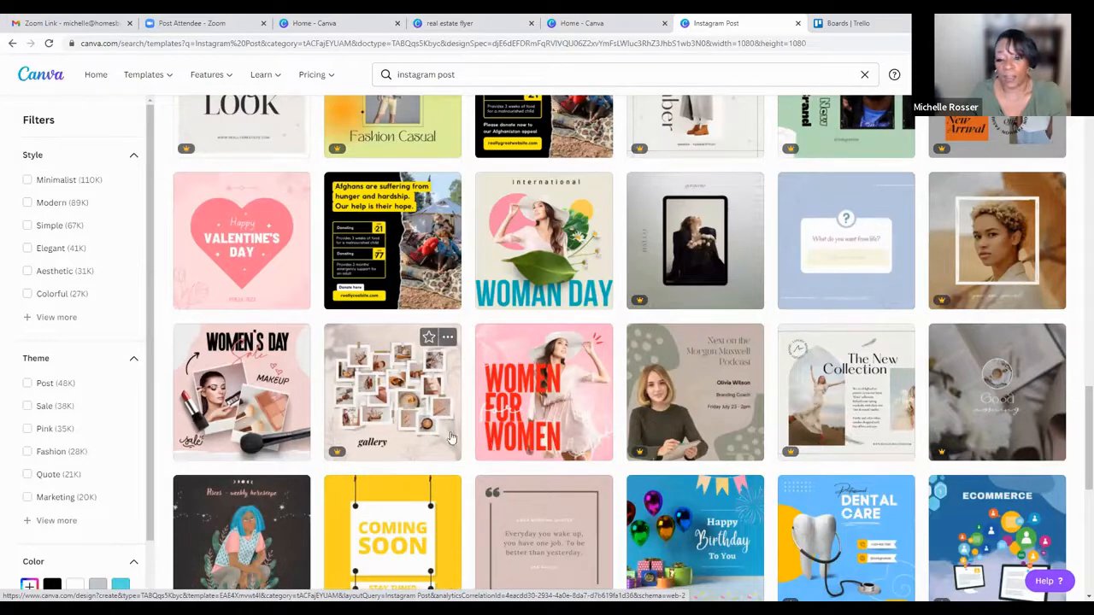
pyautogui.scroll(-5, 451, 438)
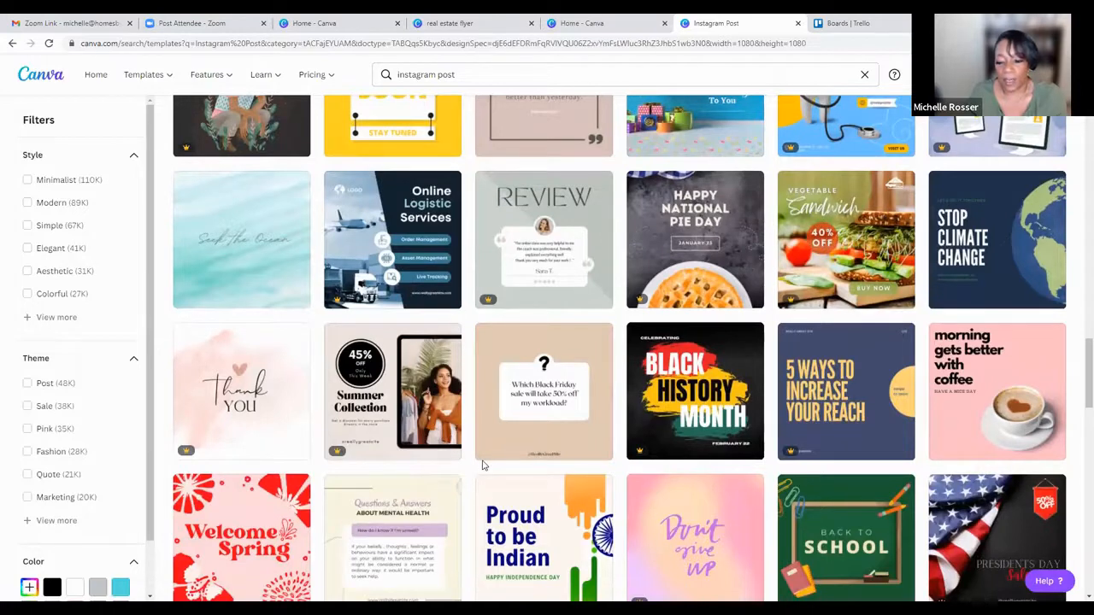
pyautogui.scroll(-2, 458, 481)
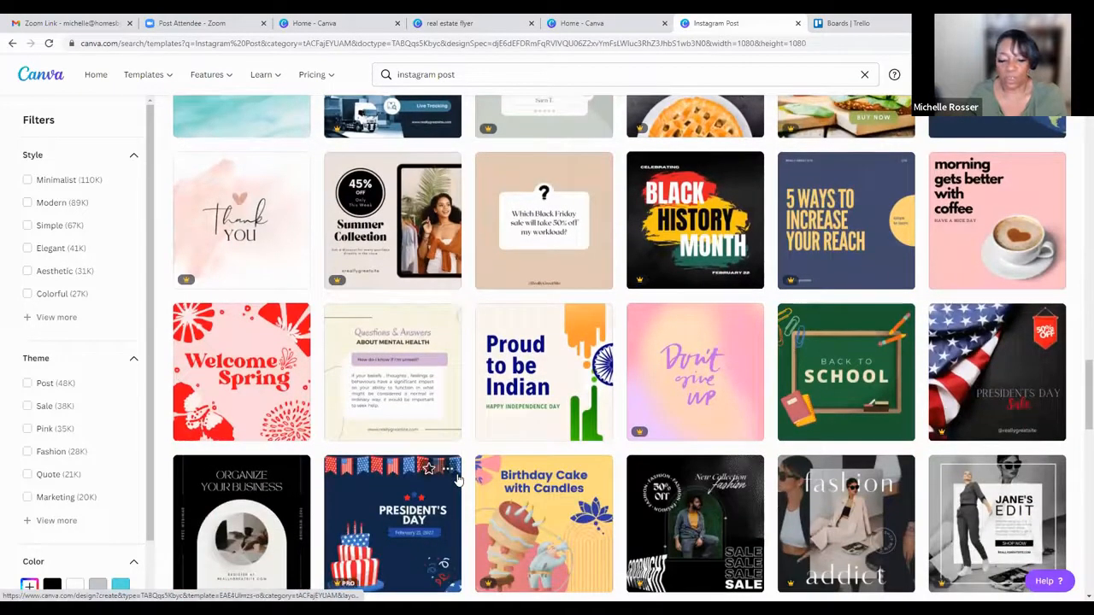
pyautogui.scroll(-1, 459, 481)
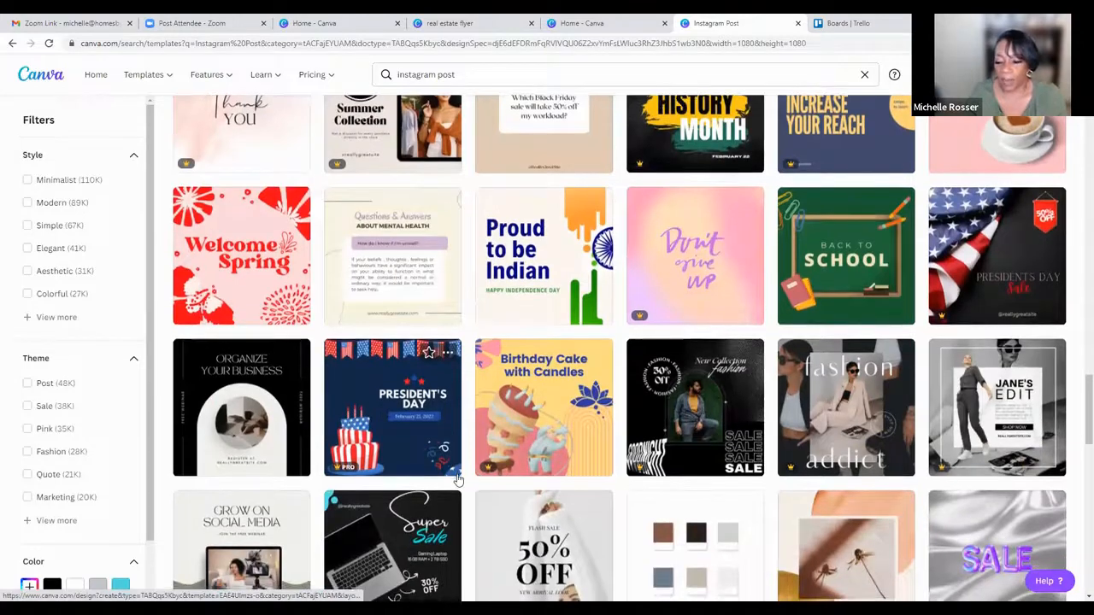
pyautogui.scroll(-3, 458, 481)
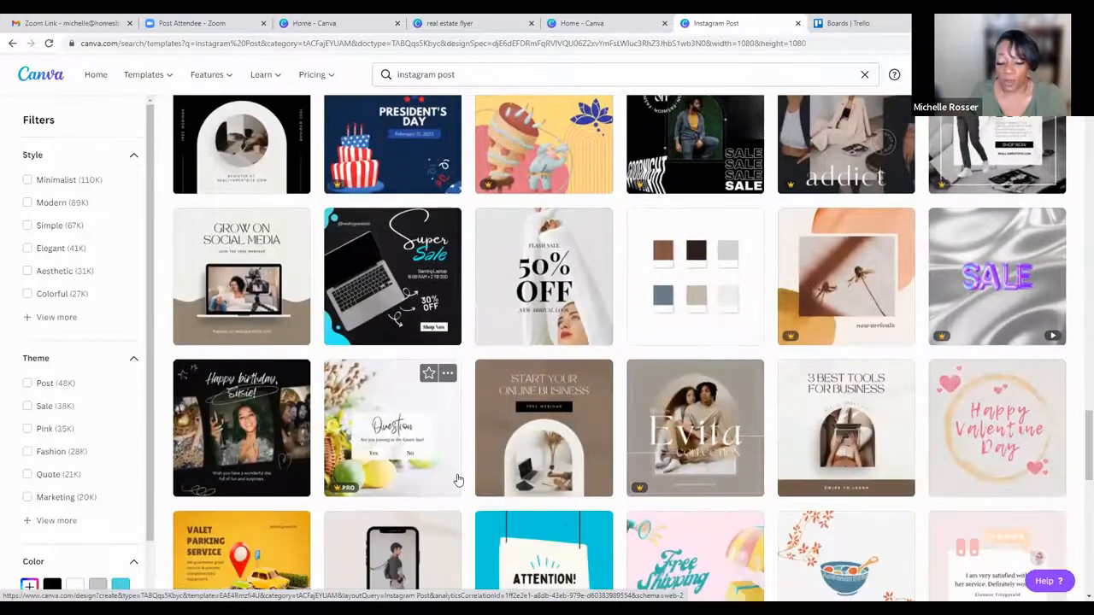
pyautogui.scroll(-1, 458, 482)
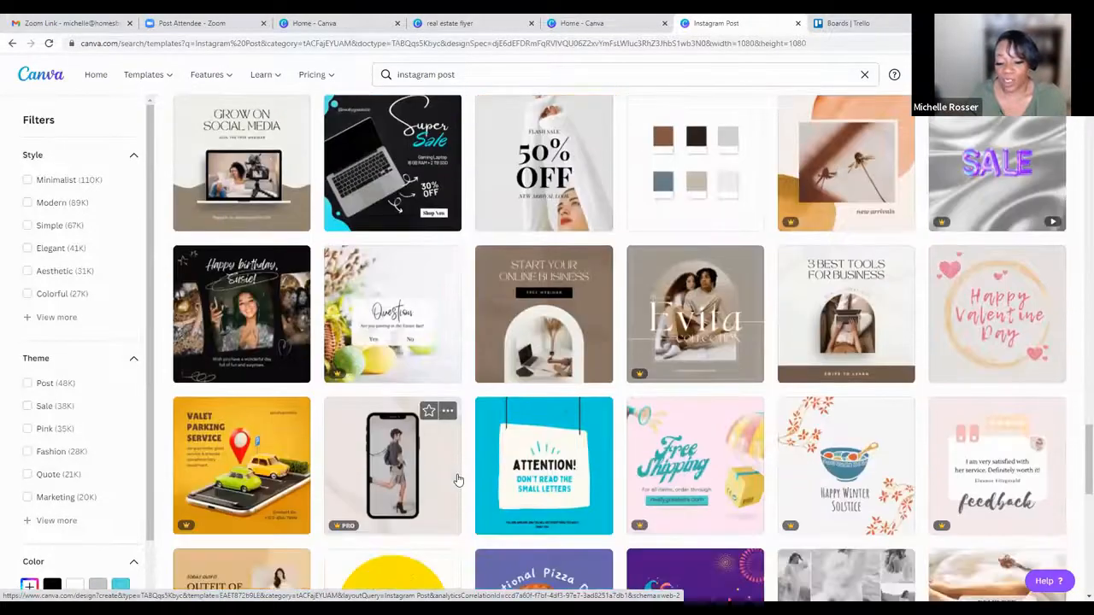
pyautogui.scroll(-1, 458, 481)
pyautogui.scroll(-1, 458, 481)
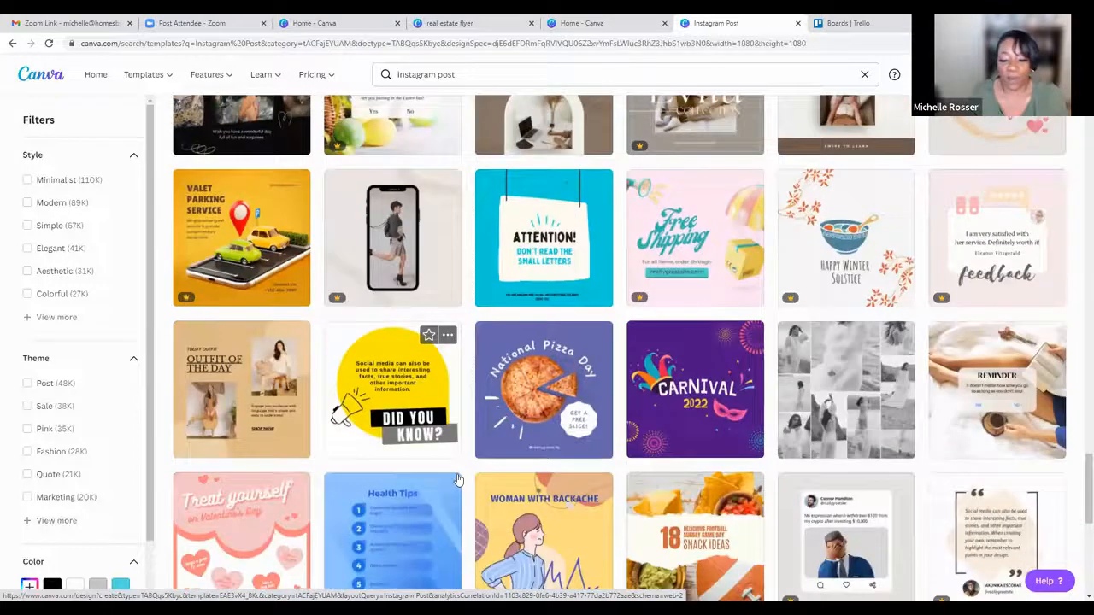
pyautogui.scroll(-1, 458, 481)
pyautogui.scroll(-1, 458, 481)
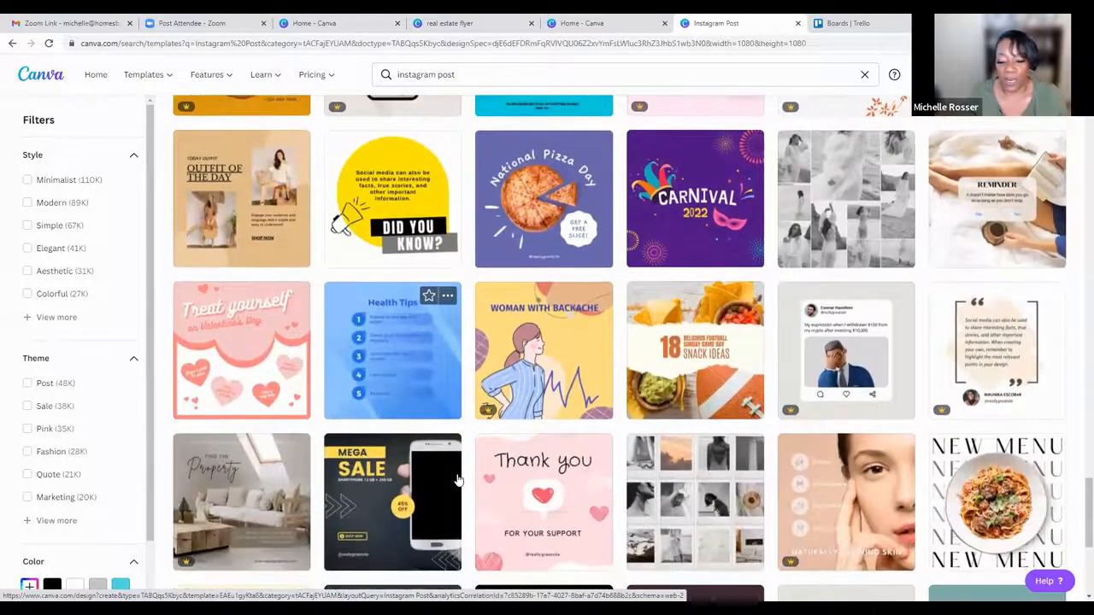
pyautogui.scroll(-1, 458, 481)
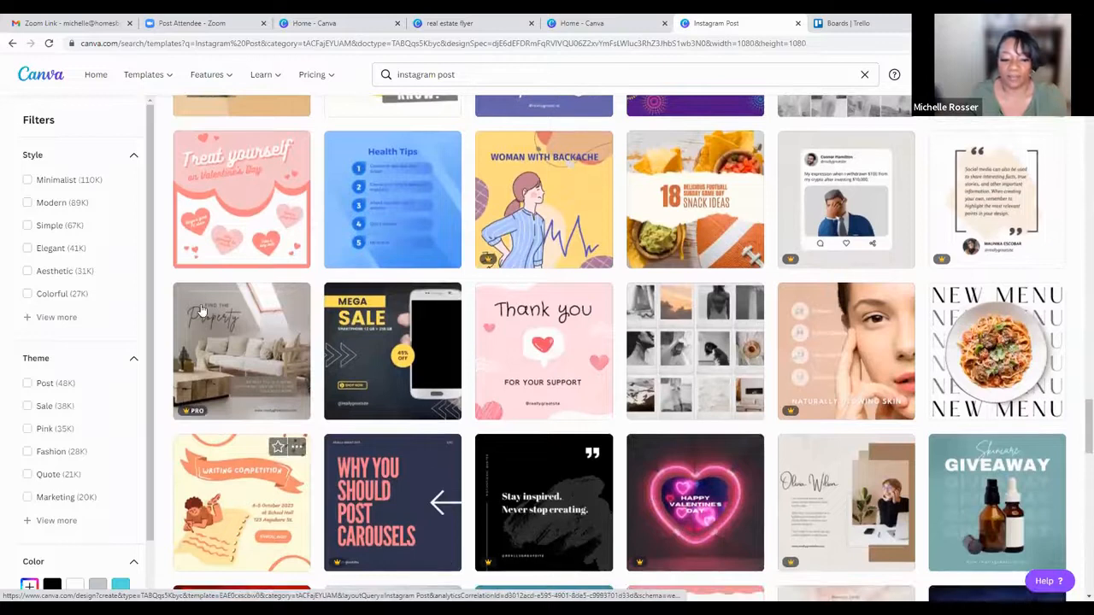
# Step: Open the Find the Property template and replace the sample URL with a personal website address
pyautogui.click(269, 357)
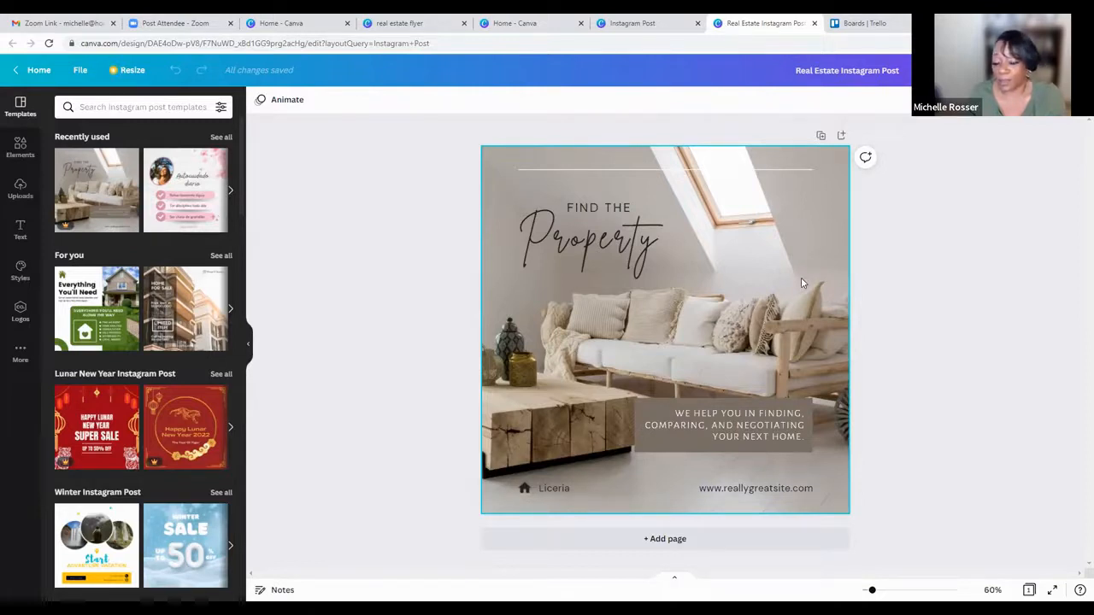
pyautogui.click(787, 488)
pyautogui.doubleClick(786, 489)
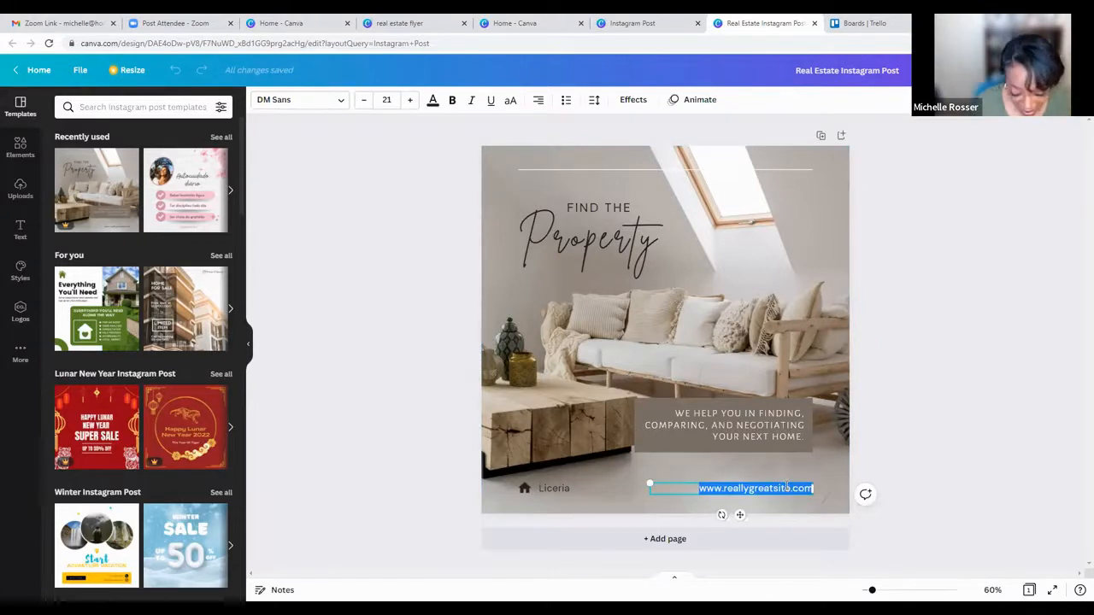
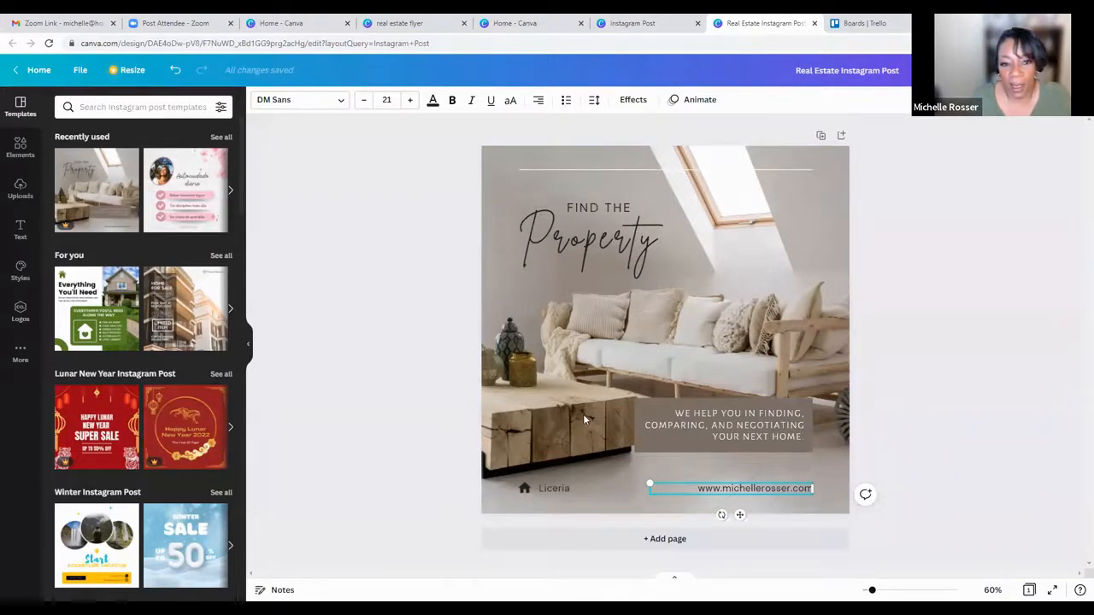
# Step: Make the web address blue in the Archivo Black font
pyautogui.click(432, 100)
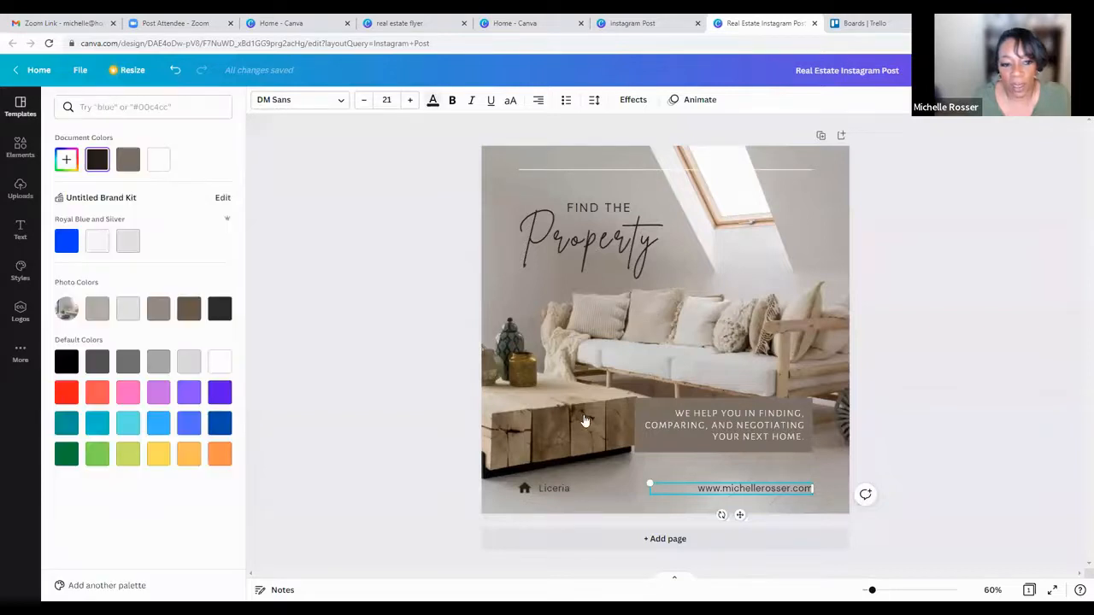
pyautogui.click(58, 241)
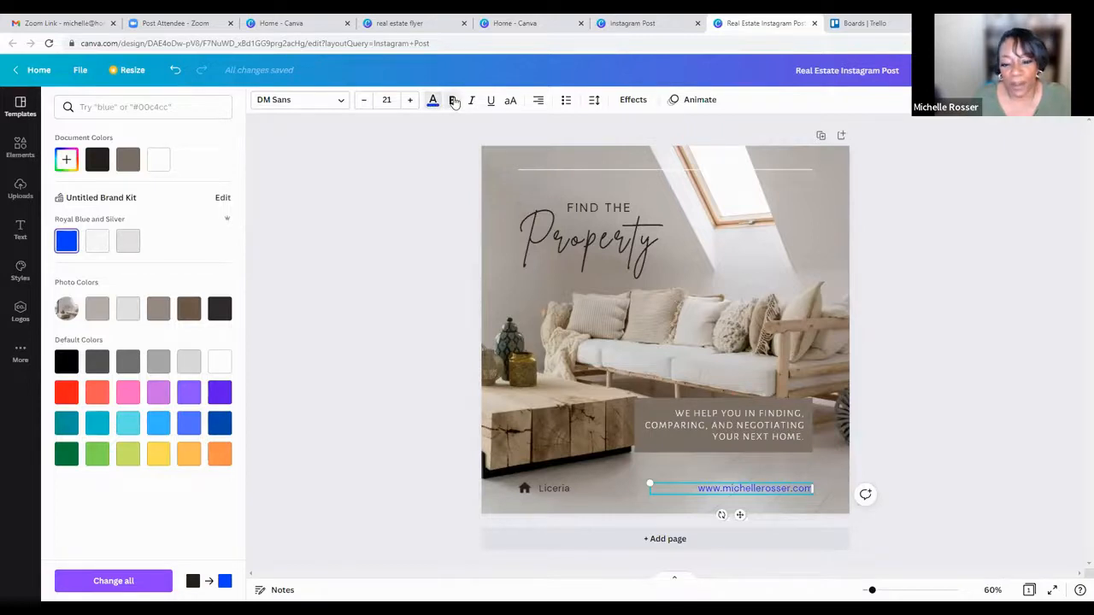
pyautogui.click(340, 101)
pyautogui.click(86, 227)
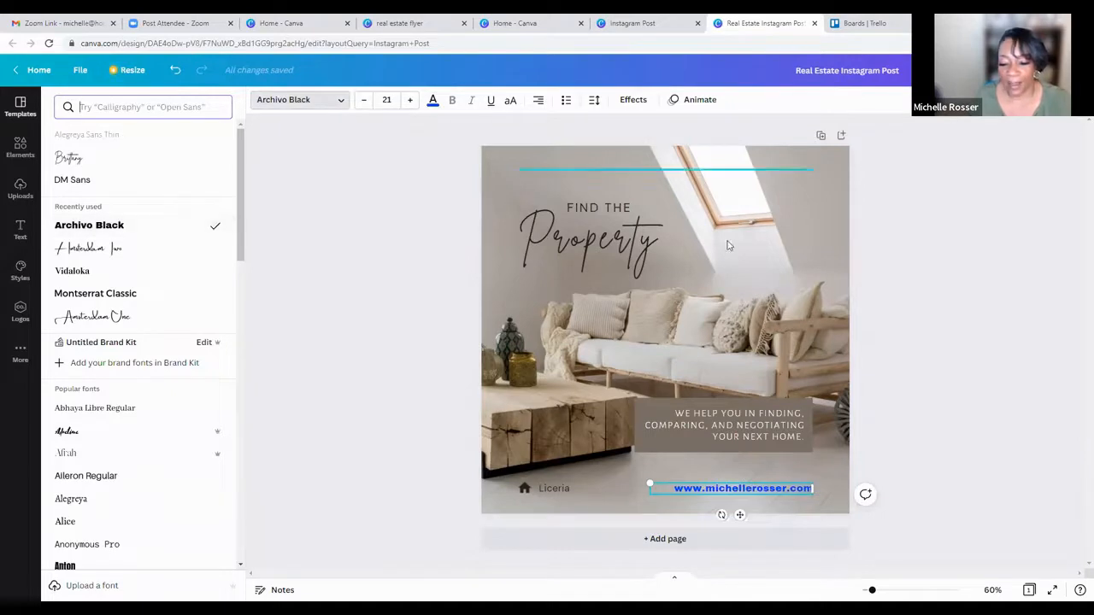
# Step: Delete the Liceria text beside the house icon
pyautogui.click(544, 490)
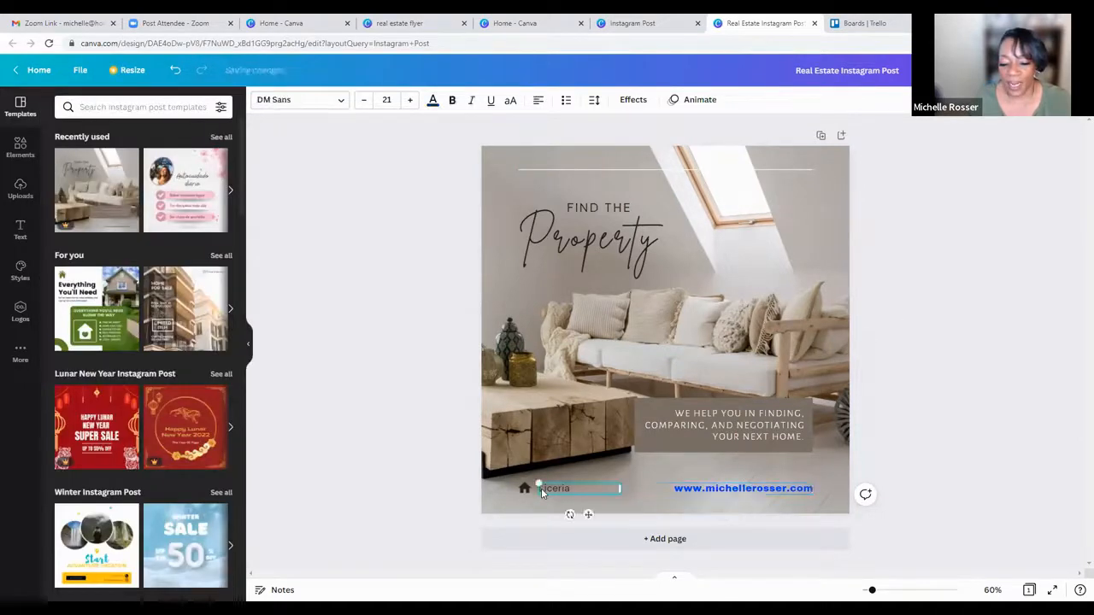
pyautogui.press('Delete')
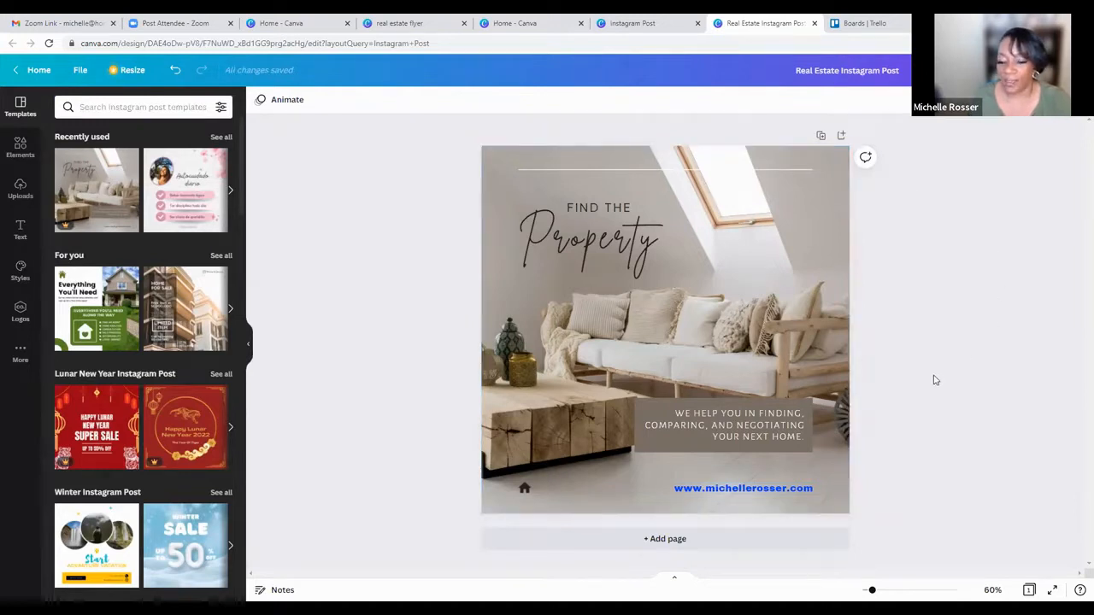
pyautogui.click(1017, 71)
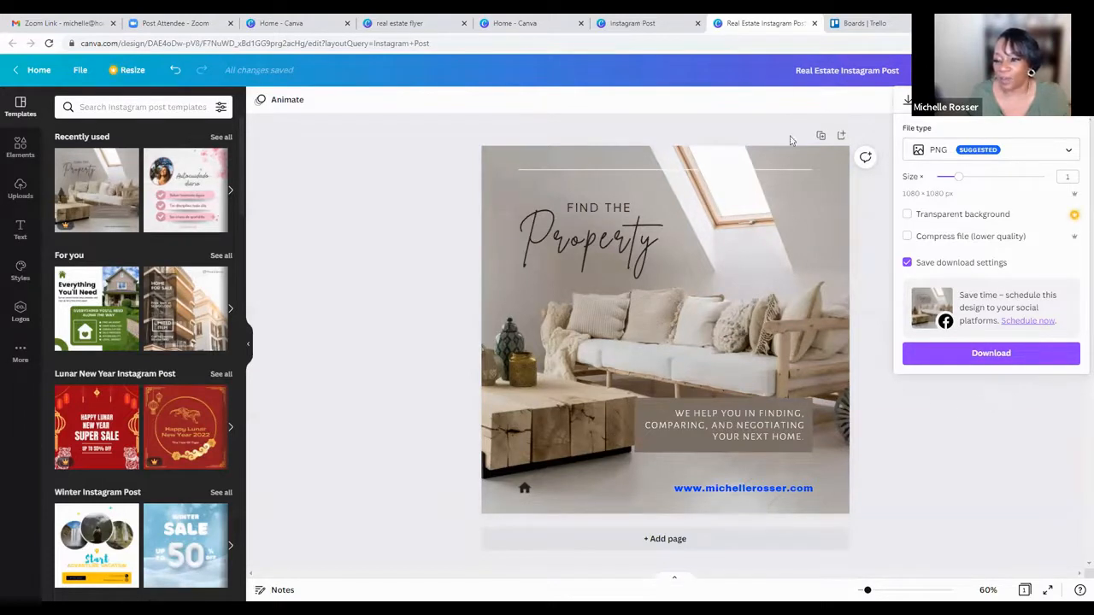
# Step: Download the Find the Property post as a 1080 × 1080 px PNG
pyautogui.click(993, 355)
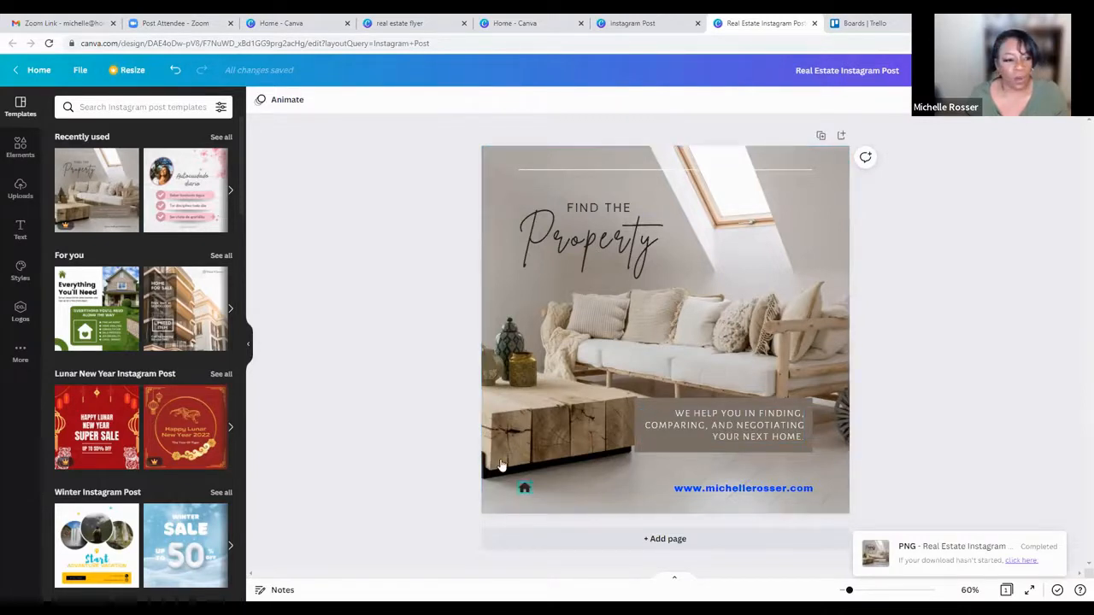
# Step: Drag the sunglasses portrait from Uploads onto the post
pyautogui.click(23, 197)
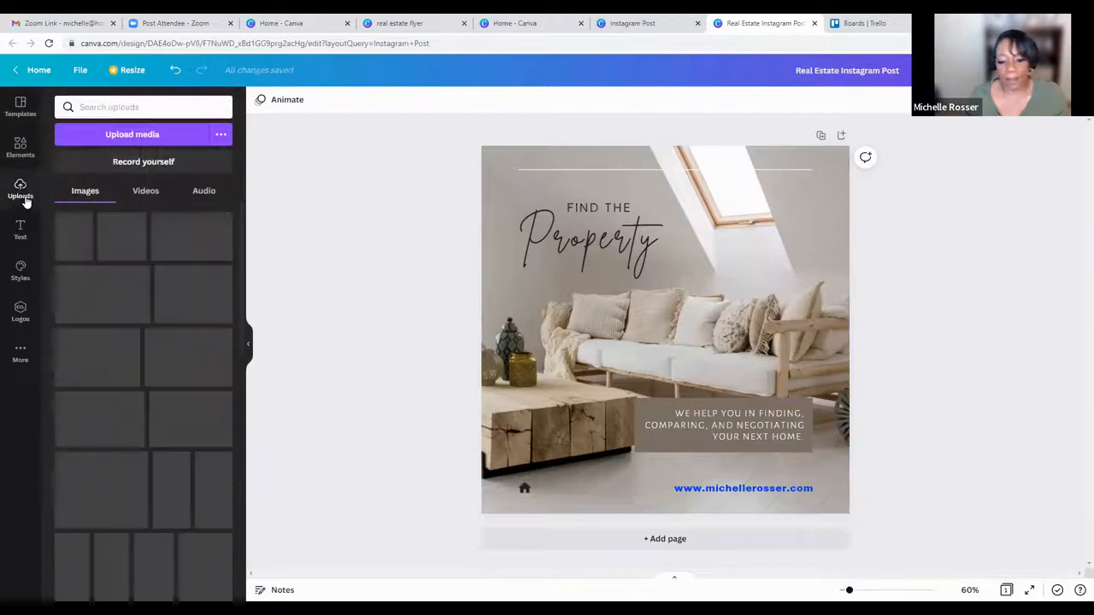
pyautogui.scroll(-15, 141, 376)
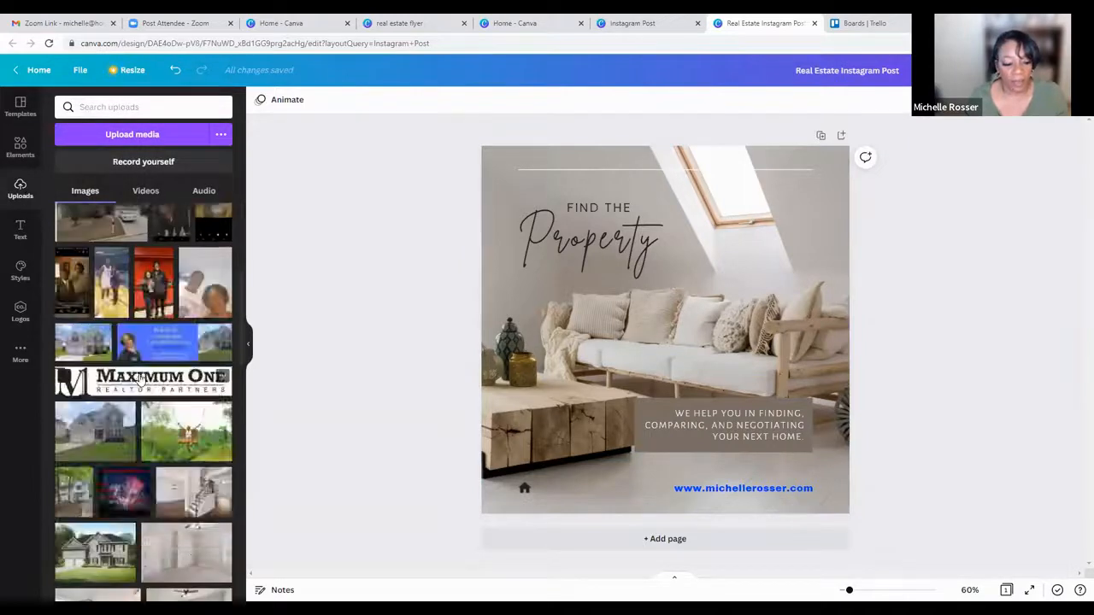
pyautogui.scroll(-5, 141, 376)
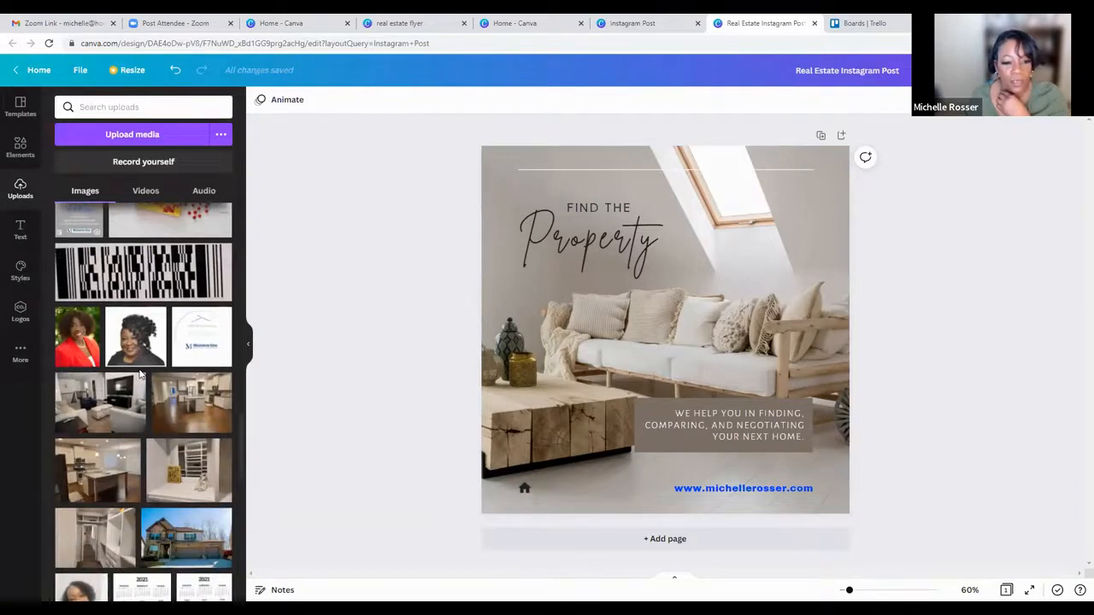
pyautogui.scroll(-1, 141, 374)
pyautogui.scroll(-1, 141, 376)
pyautogui.scroll(-2, 141, 376)
pyautogui.scroll(-2, 141, 374)
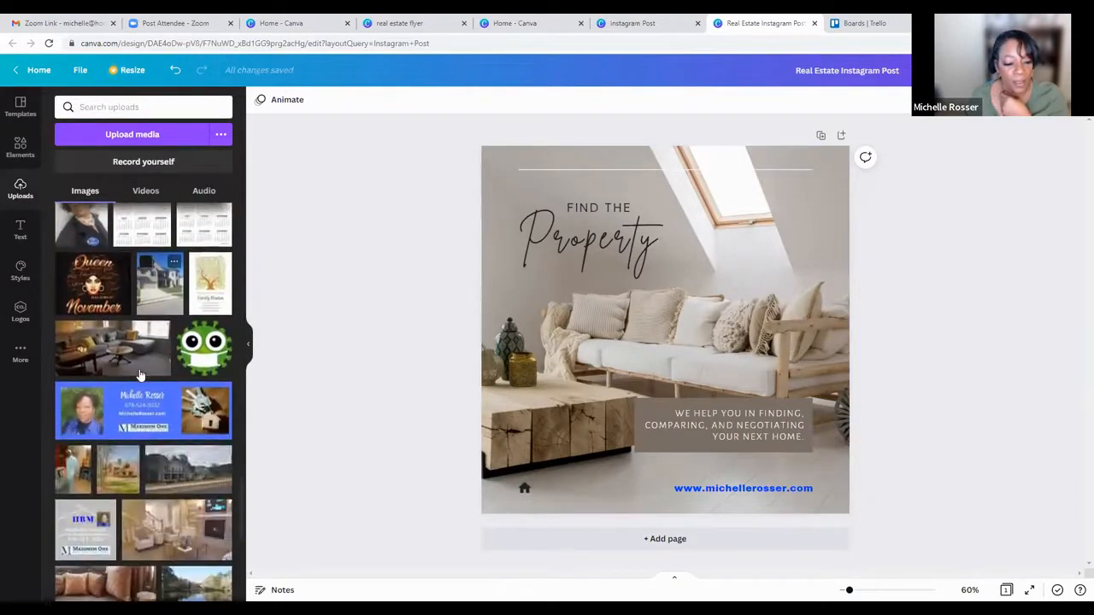
pyautogui.scroll(-5, 141, 374)
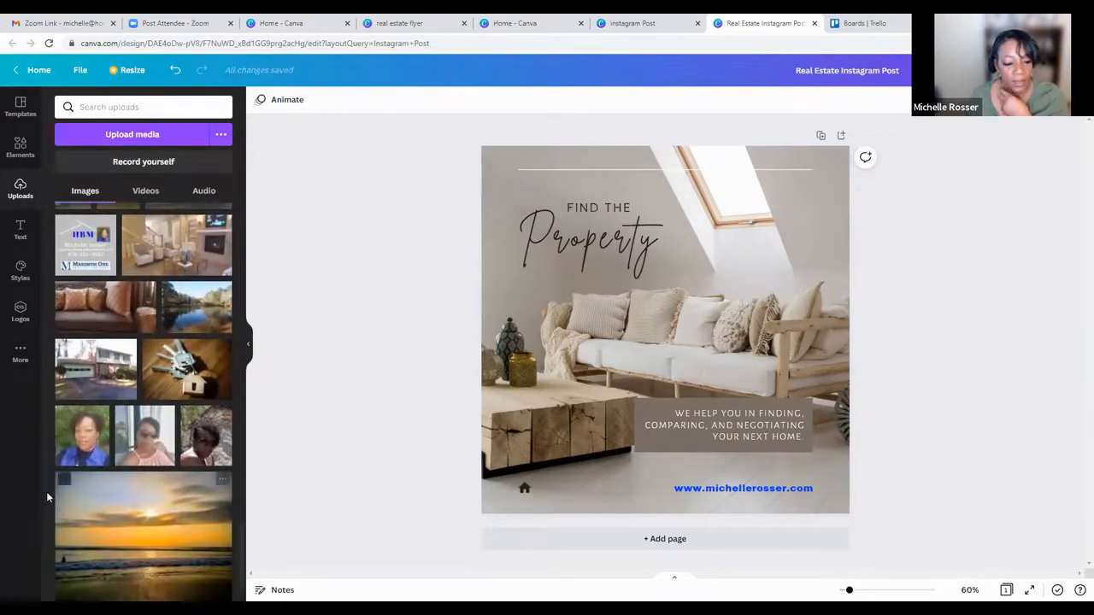
pyautogui.moveTo(283, 437); pyautogui.dragTo(774, 331)
# Step: Shrink the portrait and position it in the post's top-right corner
pyautogui.moveTo(841, 380); pyautogui.dragTo(789, 215)
pyautogui.moveTo(730, 159); pyautogui.dragTo(761, 187)
pyautogui.moveTo(794, 228); pyautogui.dragTo(780, 206)
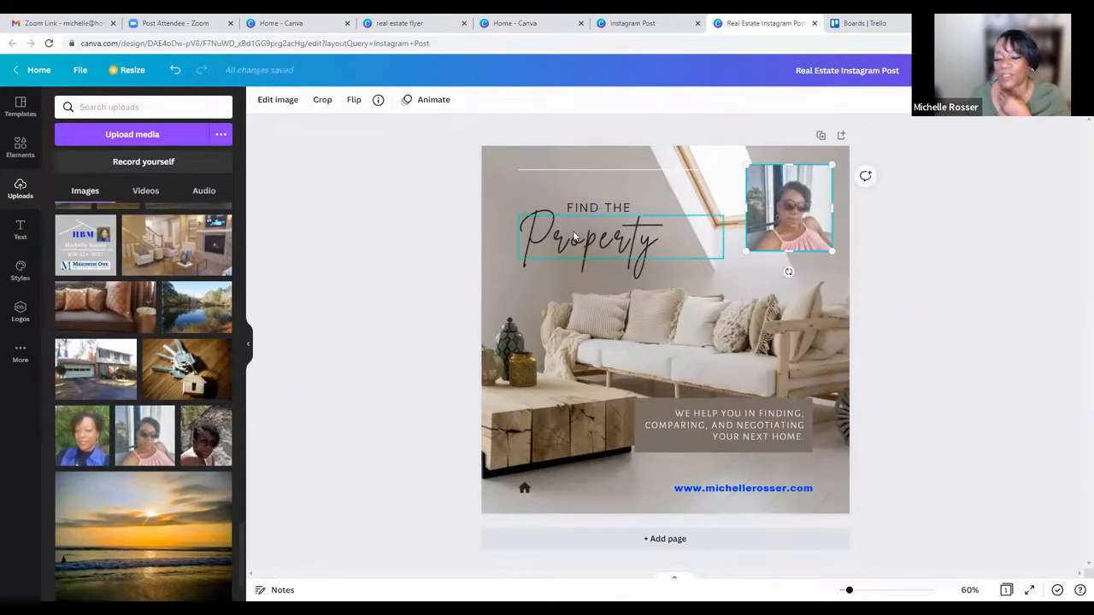
pyautogui.click(939, 255)
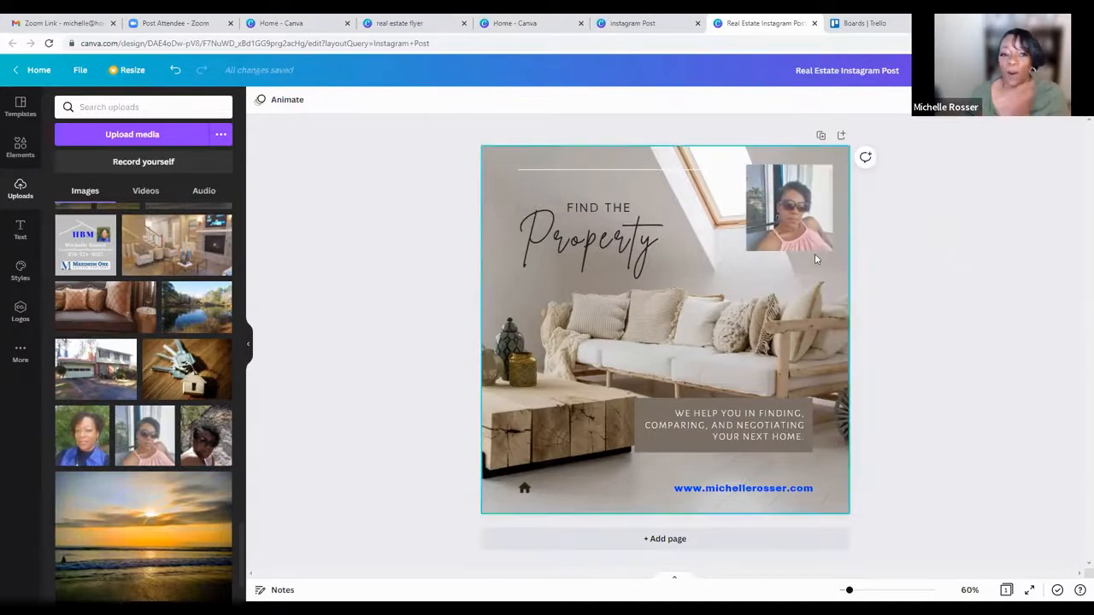
pyautogui.click(811, 182)
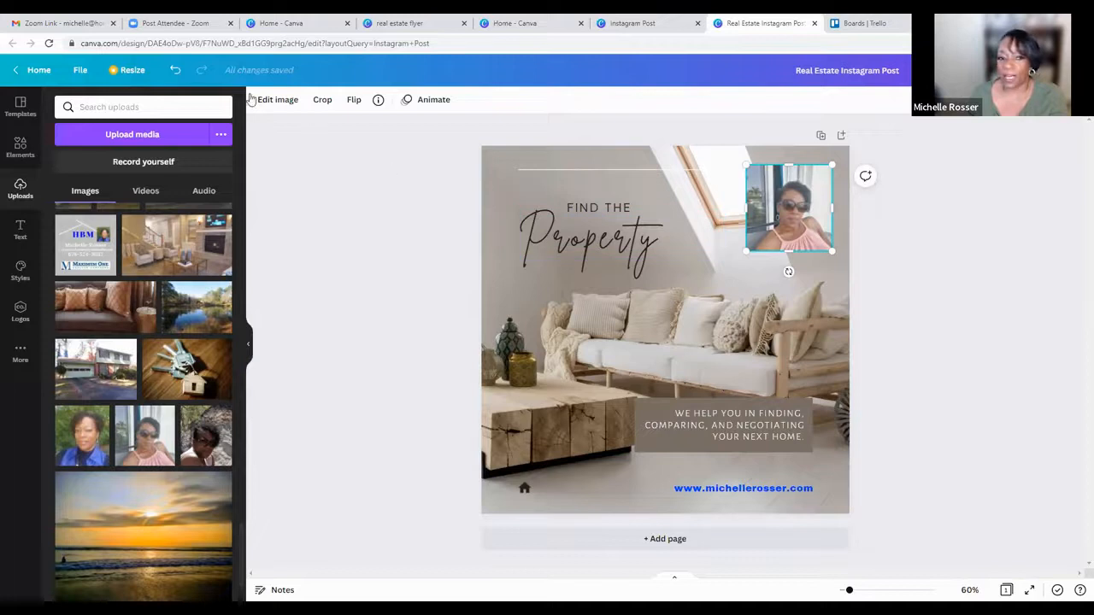
# Step: Apply Background Remover to the portrait photo so only the woman remains
pyautogui.click(277, 100)
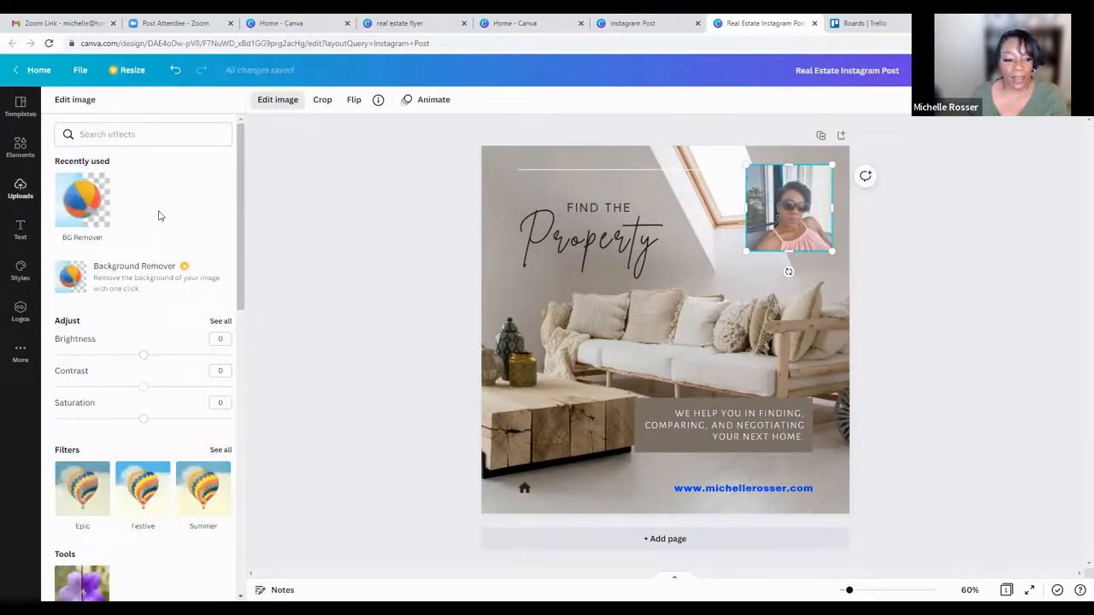
pyautogui.click(148, 278)
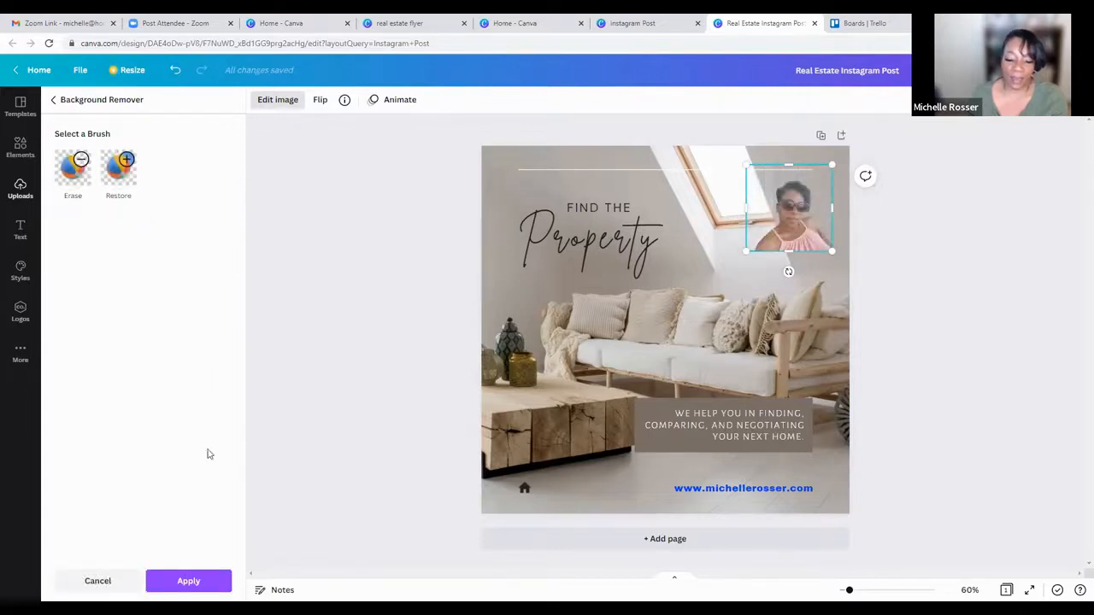
pyautogui.click(177, 580)
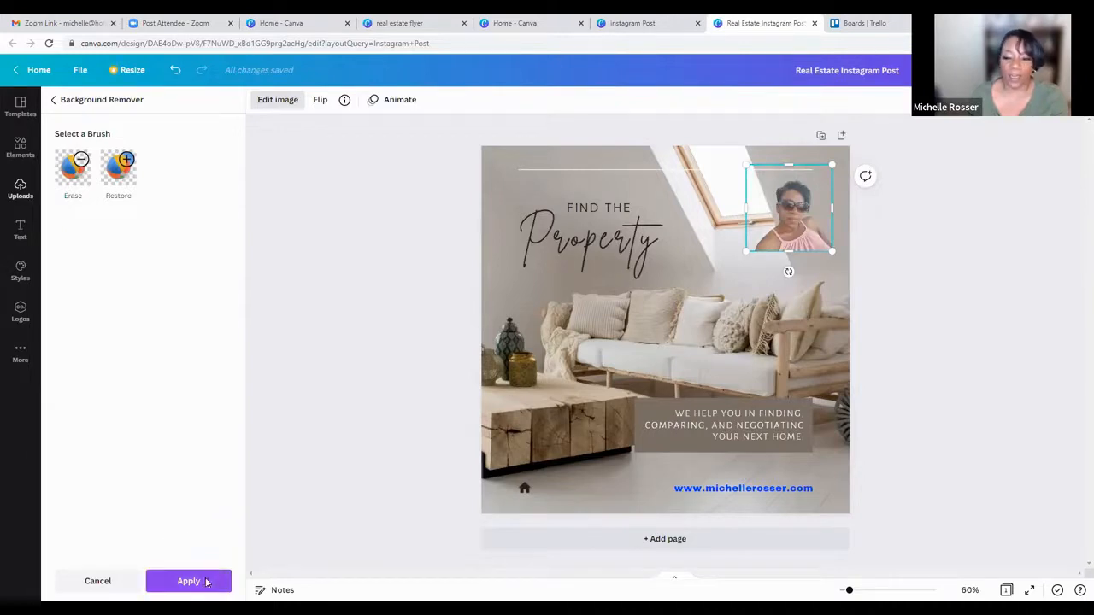
pyautogui.click(968, 343)
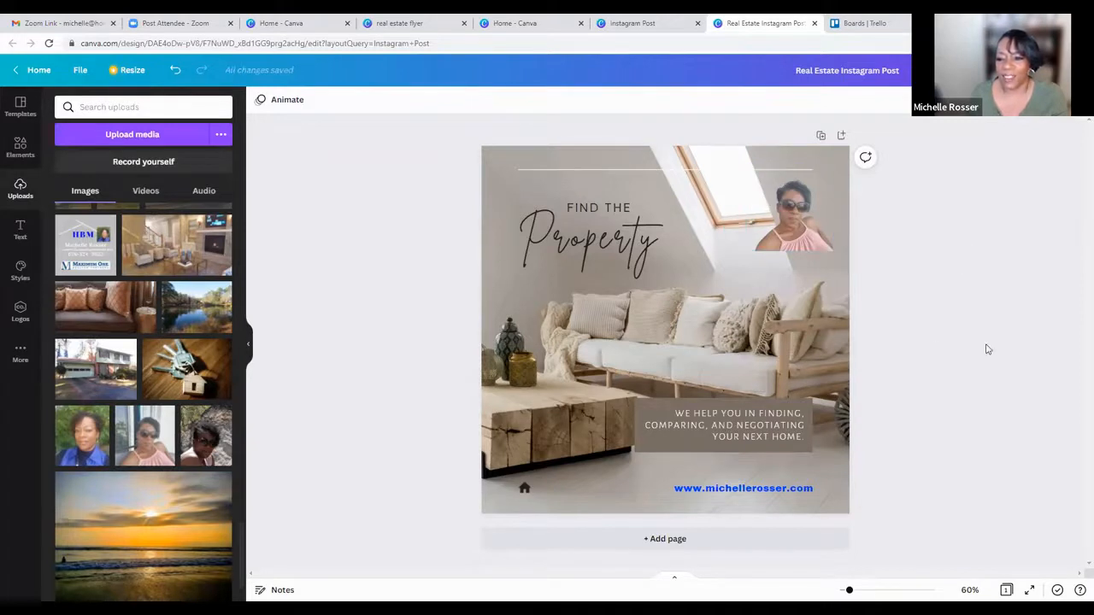
# Step: Drag the cut-out portrait to the bottom-left beside the house icon, then return Home
pyautogui.click(803, 237)
pyautogui.moveTo(803, 238); pyautogui.dragTo(793, 229)
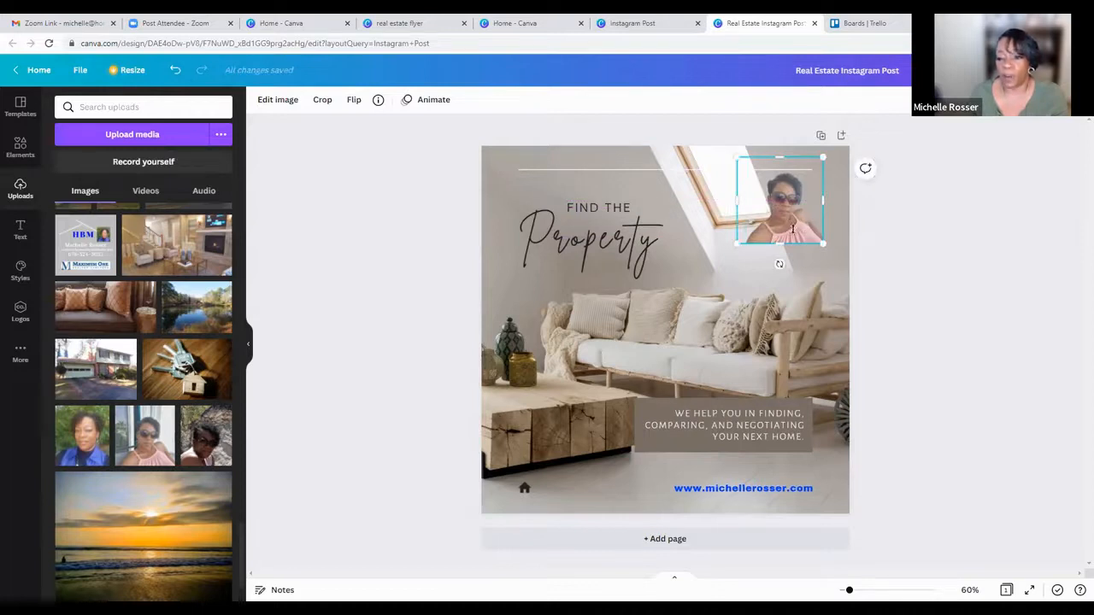
pyautogui.click(948, 313)
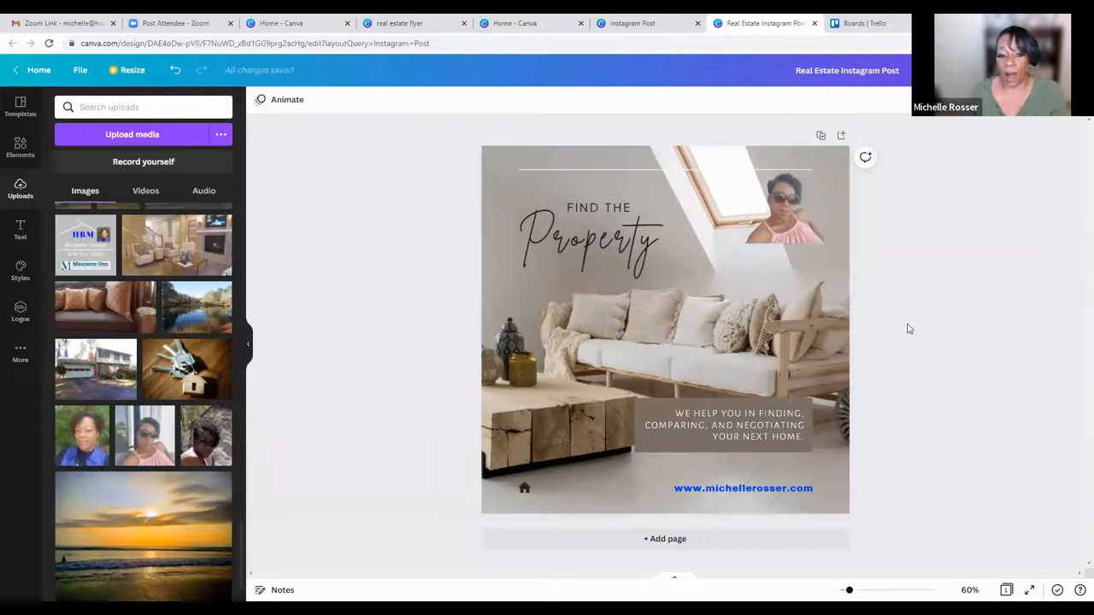
pyautogui.moveTo(782, 210); pyautogui.dragTo(795, 239)
pyautogui.moveTo(698, 389); pyautogui.dragTo(565, 493)
pyautogui.click(963, 321)
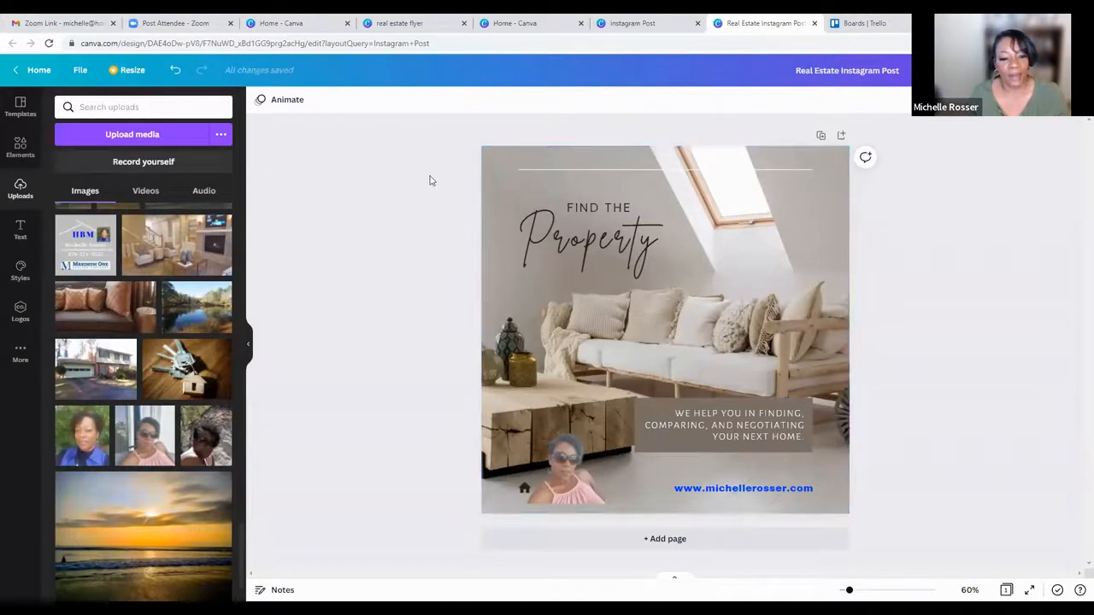
pyautogui.click(38, 72)
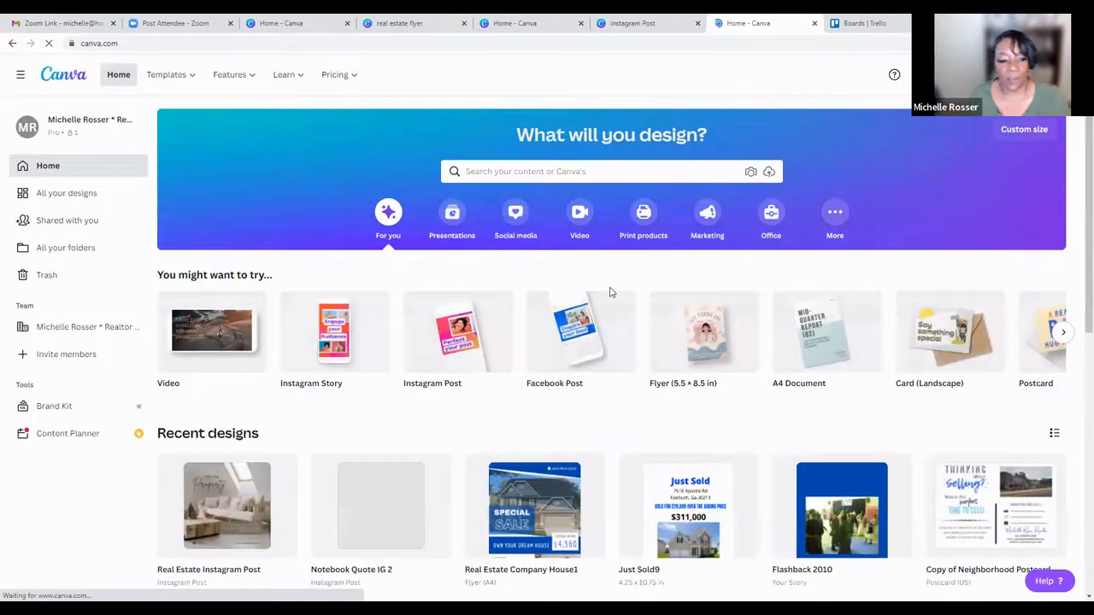
# Step: Scroll through All your designs and open the Red Floral Mothers' Day Flyer
pyautogui.click(81, 195)
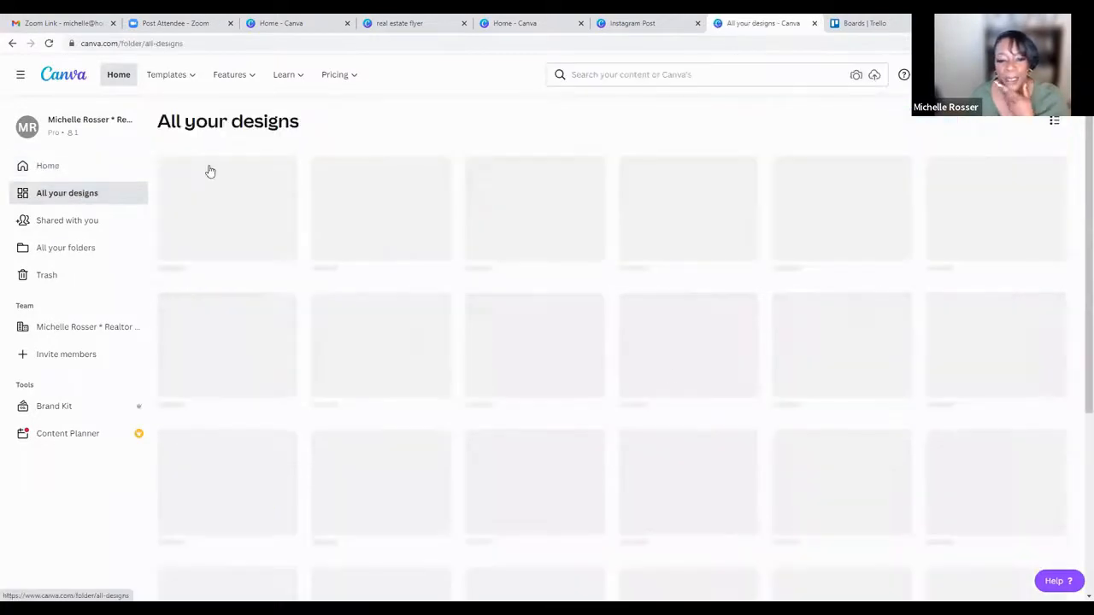
pyautogui.scroll(-1, 612, 313)
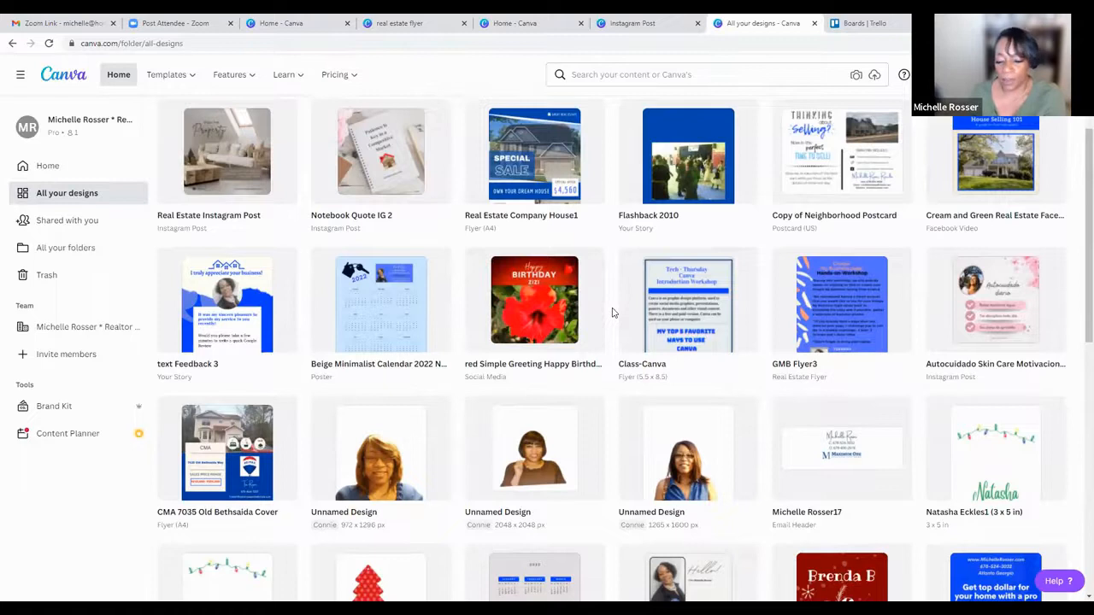
pyautogui.scroll(-3, 612, 313)
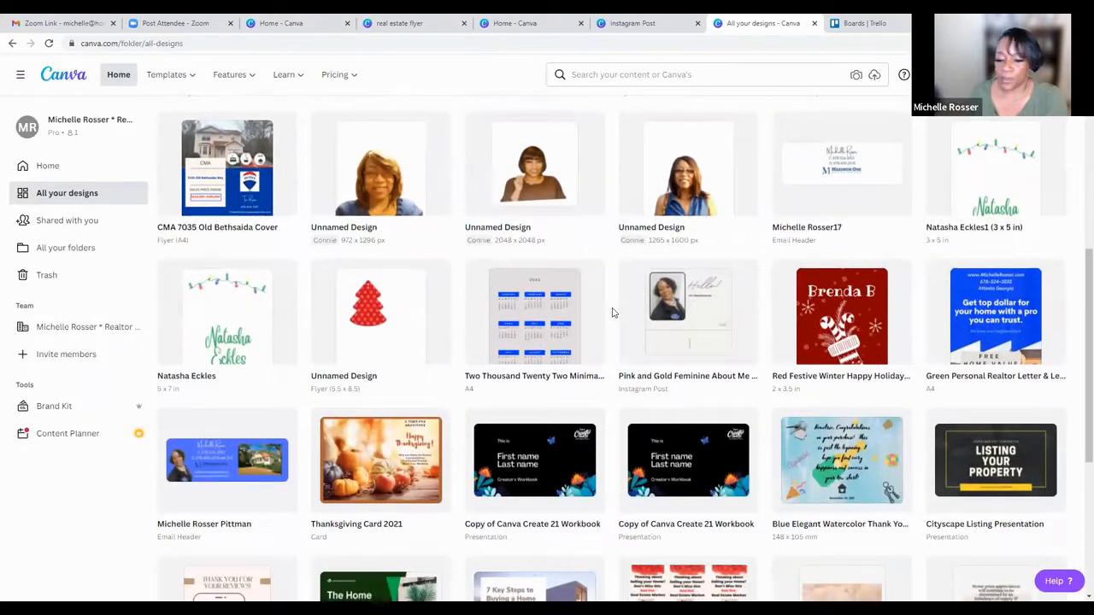
pyautogui.scroll(-1, 612, 312)
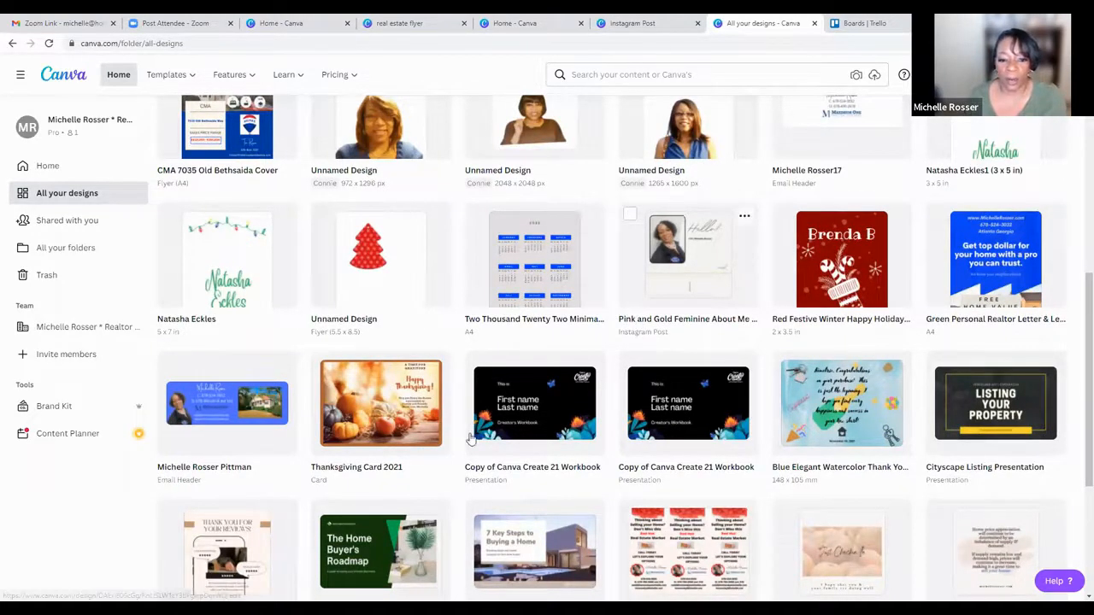
pyautogui.scroll(-2, 469, 437)
pyautogui.scroll(-3, 469, 438)
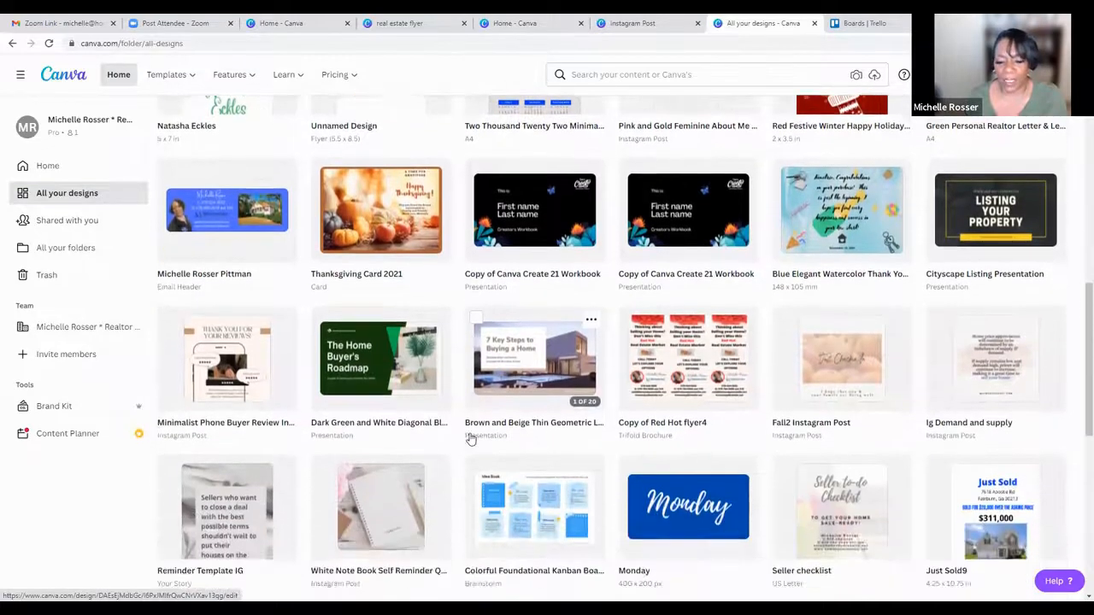
pyautogui.scroll(-3, 470, 438)
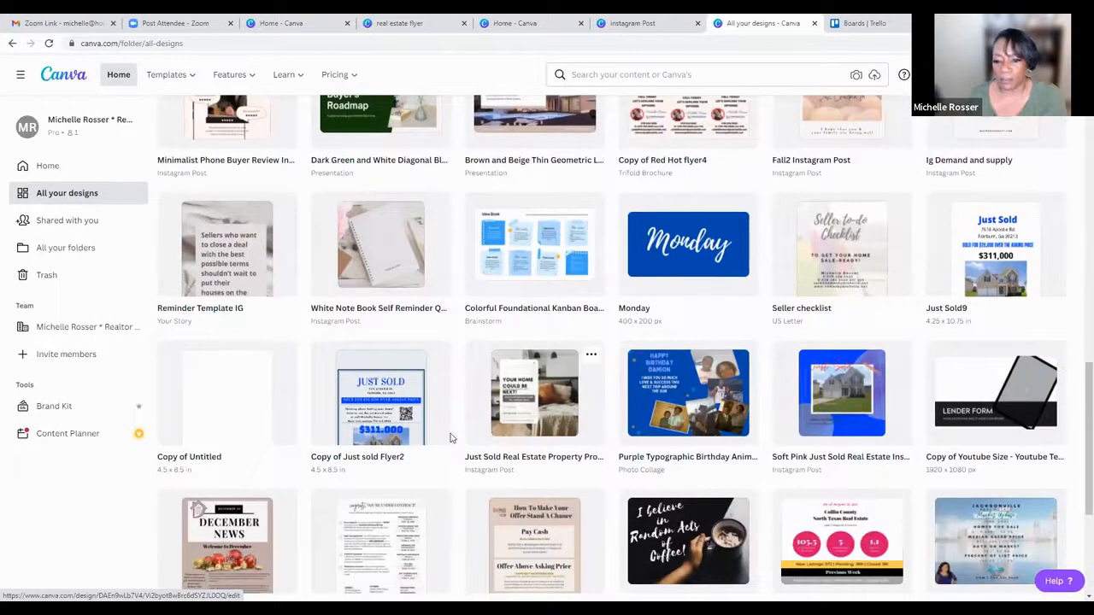
pyautogui.scroll(-2, 581, 441)
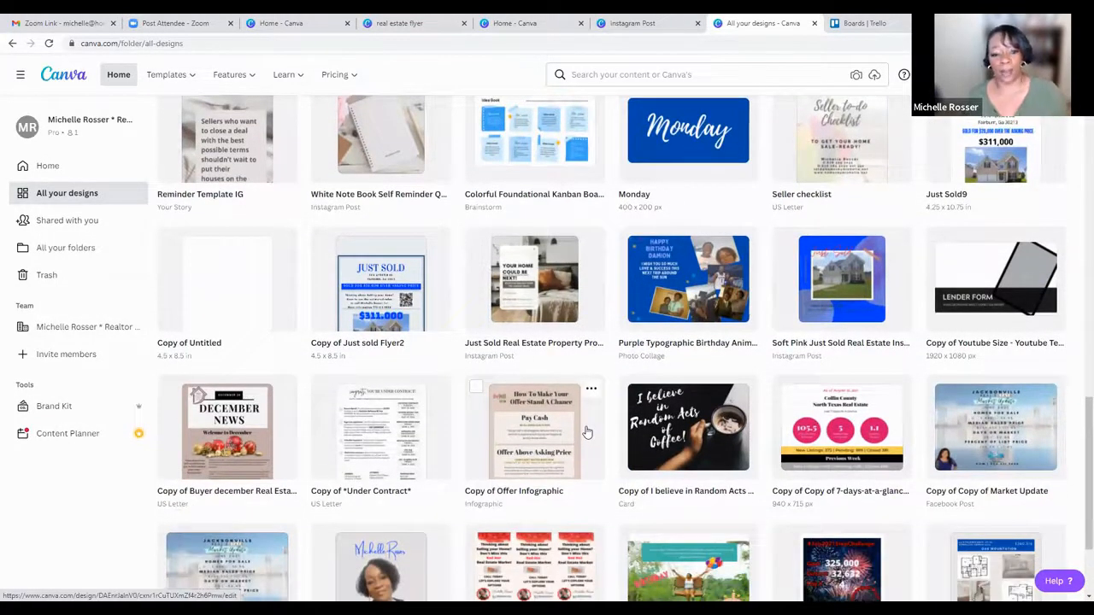
pyautogui.scroll(-2, 586, 431)
pyautogui.scroll(-3, 596, 420)
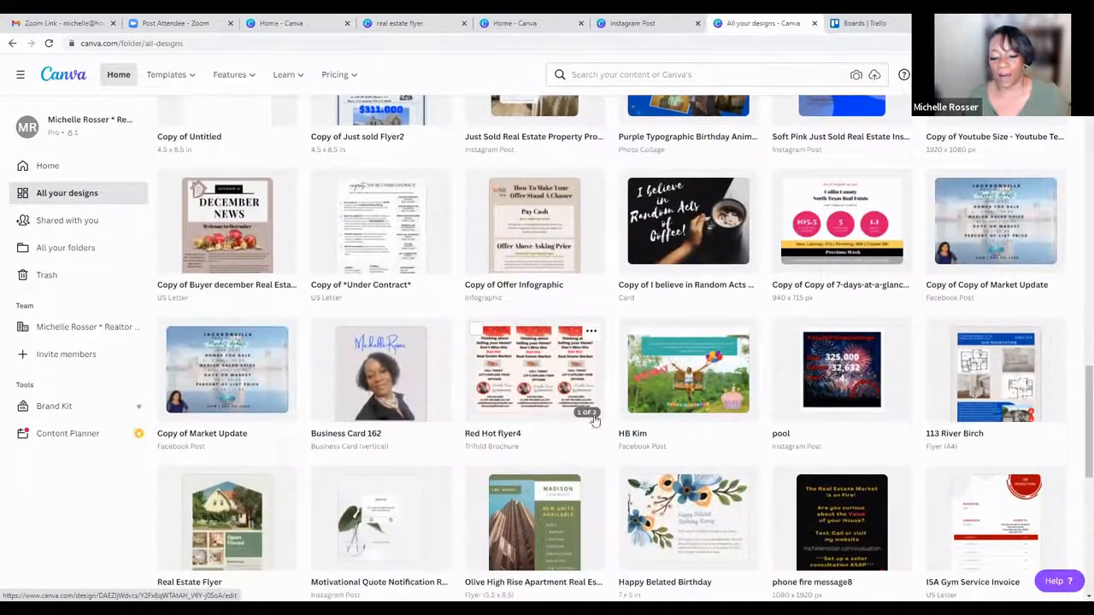
pyautogui.scroll(-3, 586, 467)
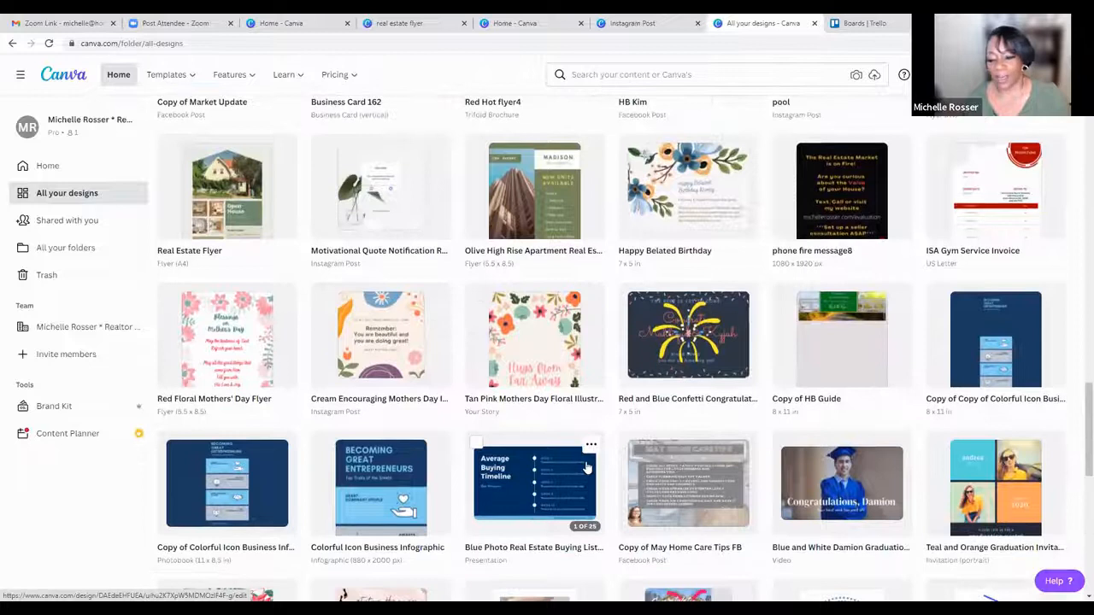
pyautogui.click(220, 335)
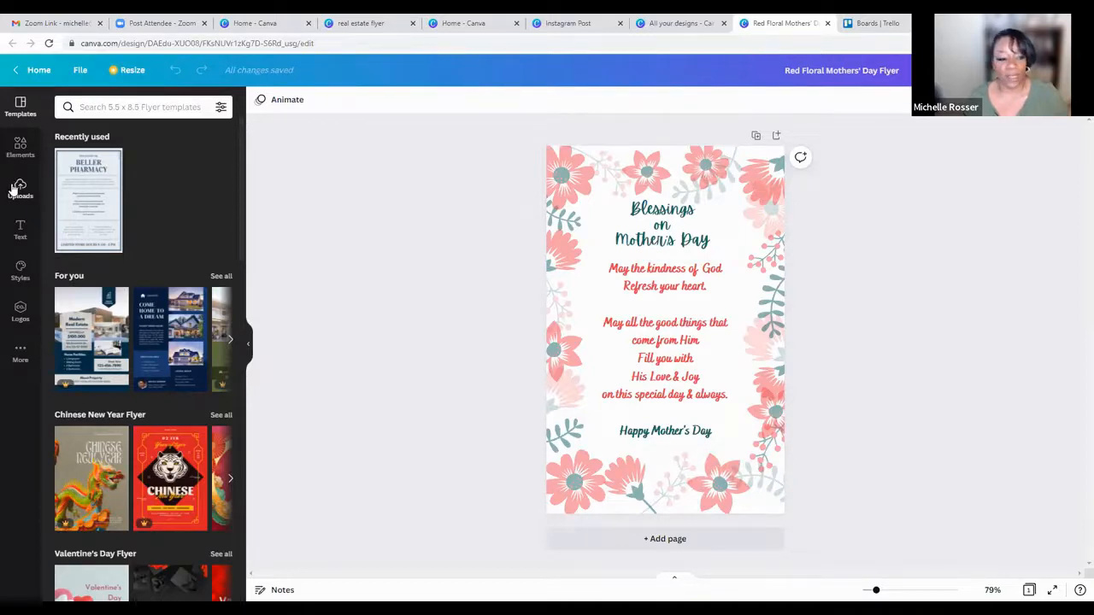
pyautogui.scroll(-10, 96, 354)
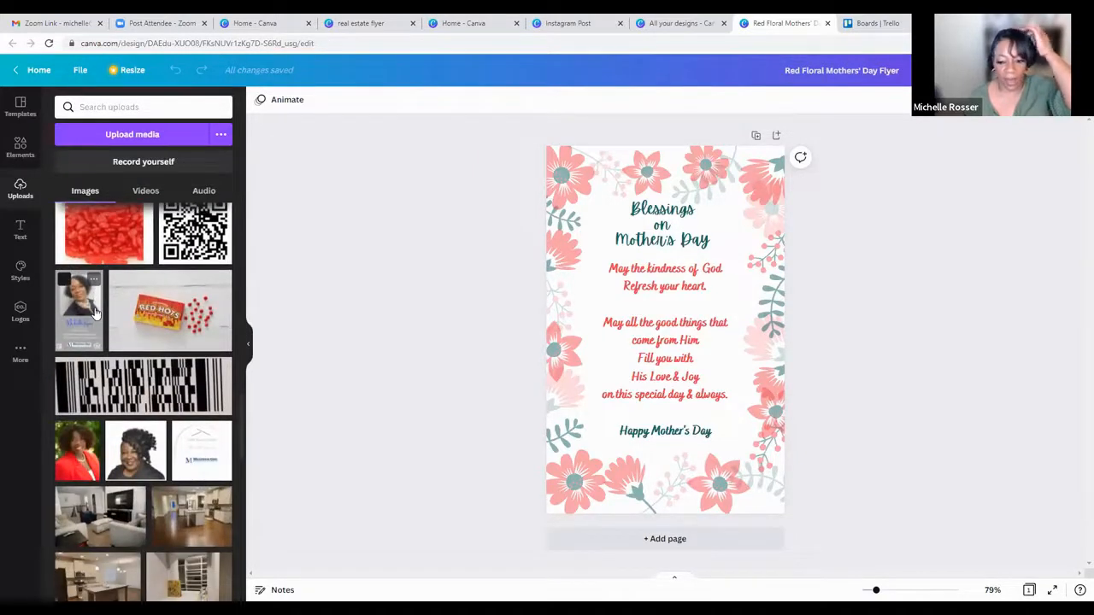
pyautogui.moveTo(96, 312); pyautogui.dragTo(675, 351)
pyautogui.moveTo(631, 309); pyautogui.dragTo(672, 378)
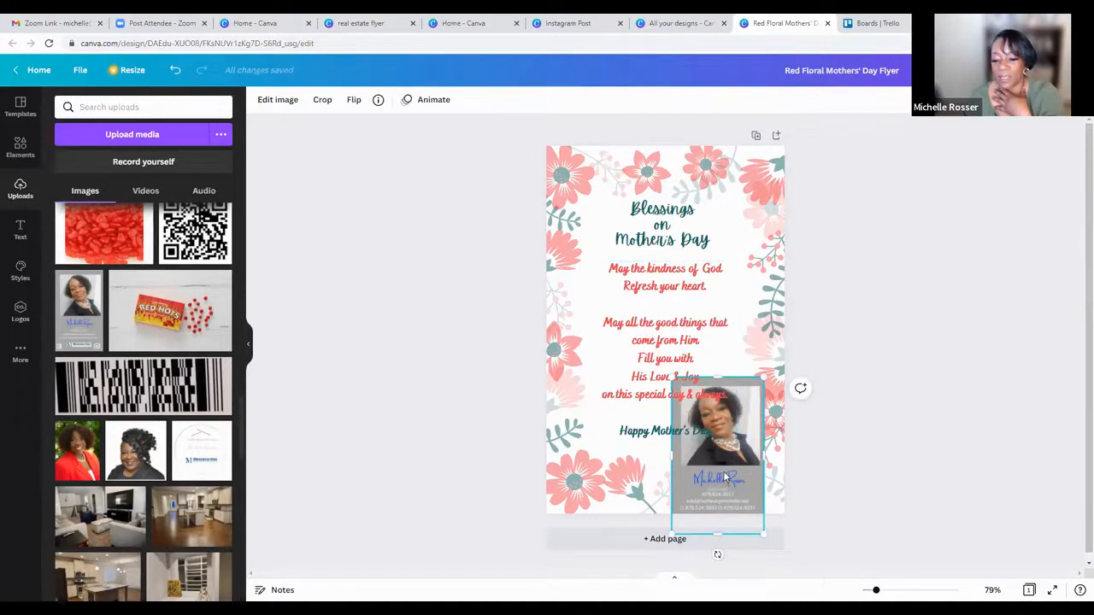
pyautogui.moveTo(724, 475); pyautogui.dragTo(667, 482)
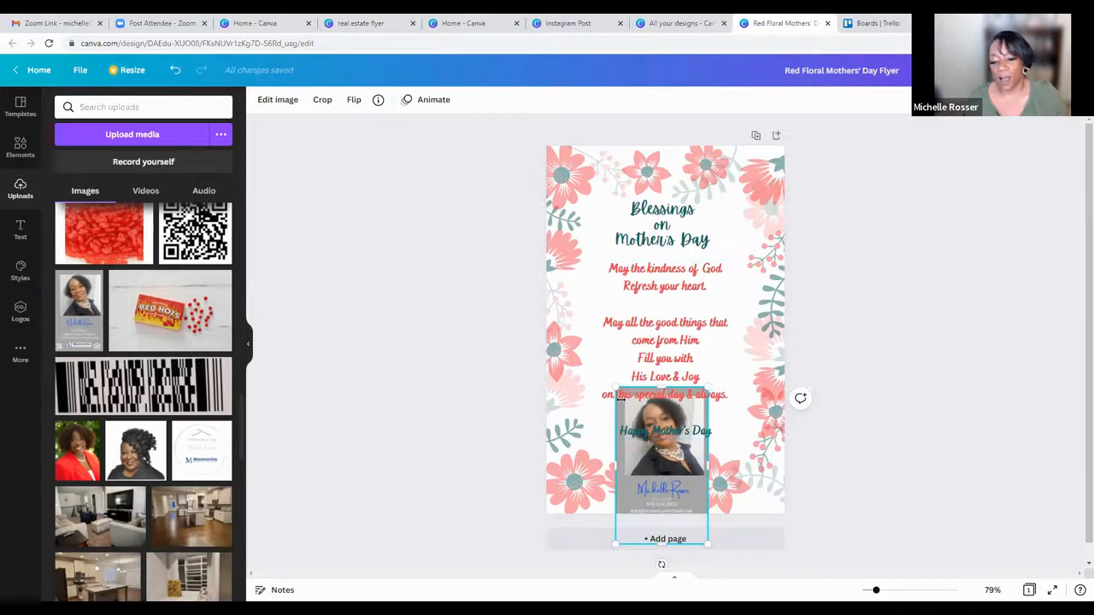
pyautogui.press('Delete')
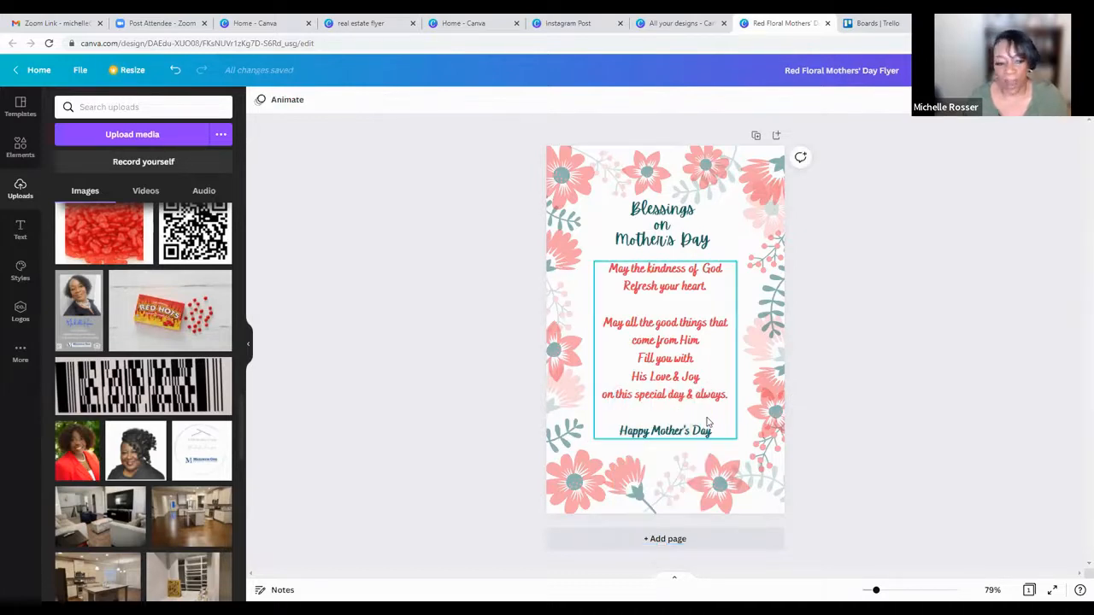
# Step: Add a 'Your paragraph text' box below Happy Mother's Day and enlarge it to size 18
pyautogui.click(24, 229)
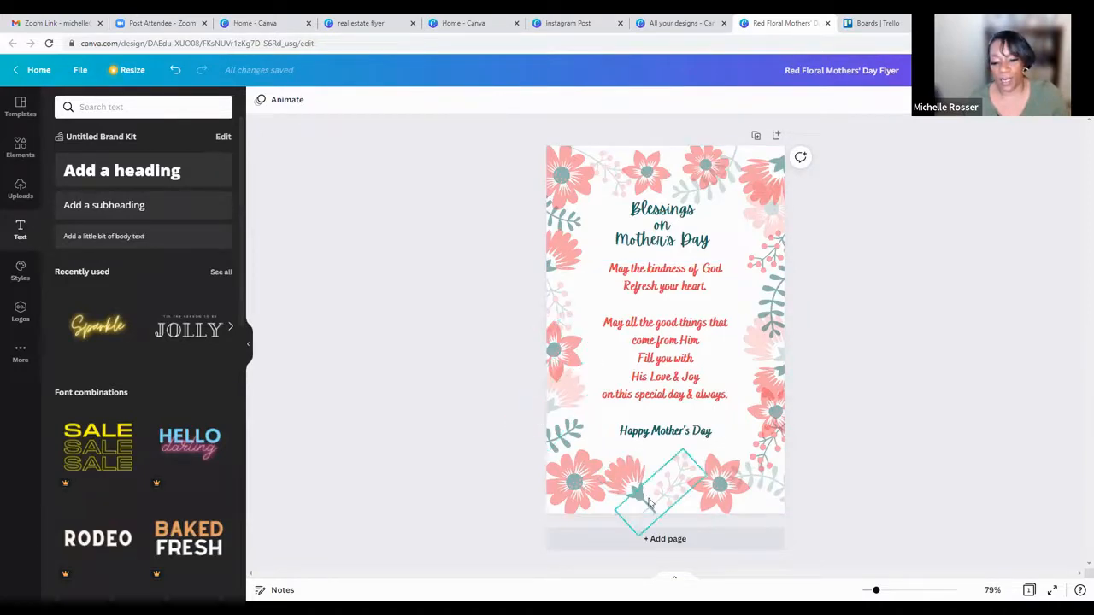
pyautogui.press('t')
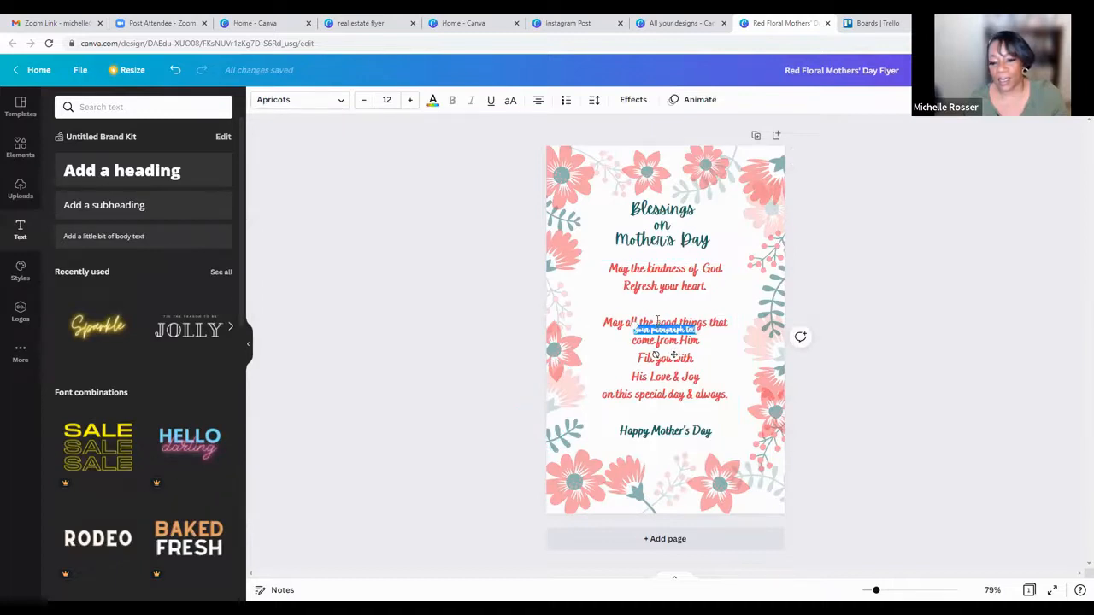
pyautogui.click(651, 328)
pyautogui.moveTo(649, 326); pyautogui.dragTo(656, 462)
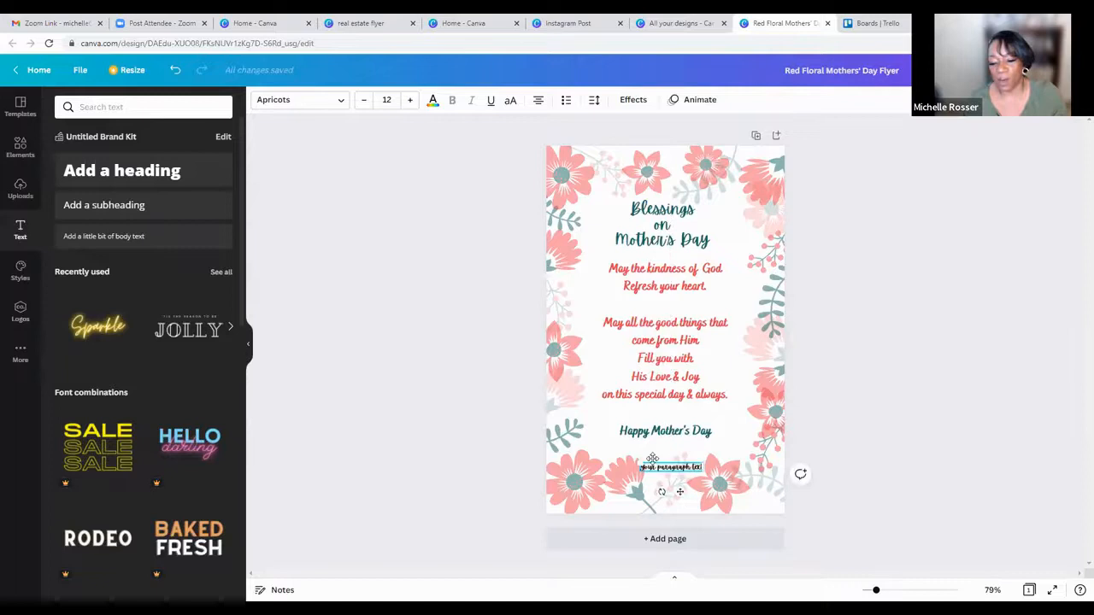
pyautogui.doubleClick(671, 469)
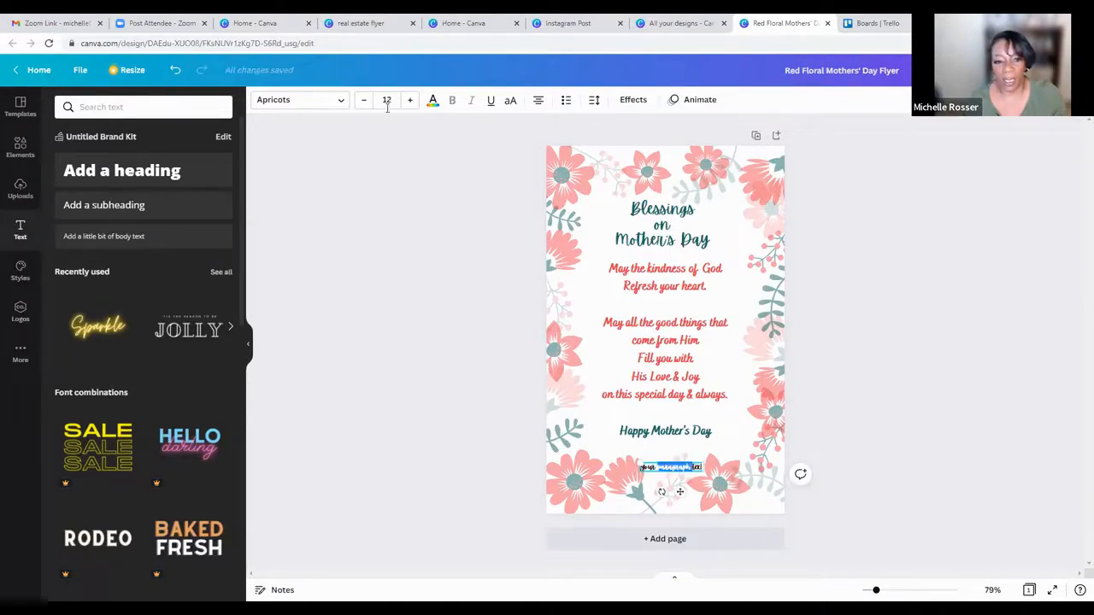
pyautogui.click(410, 102)
pyautogui.click(410, 101)
pyautogui.click(410, 102)
pyautogui.click(410, 102)
pyautogui.click(410, 101)
pyautogui.click(410, 101)
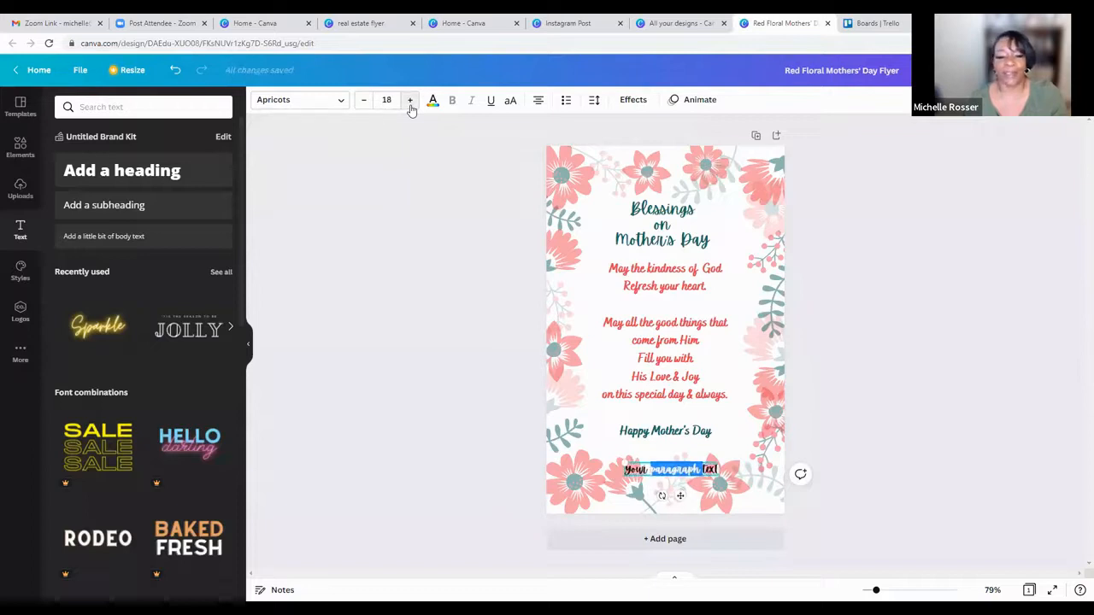
pyautogui.click(411, 102)
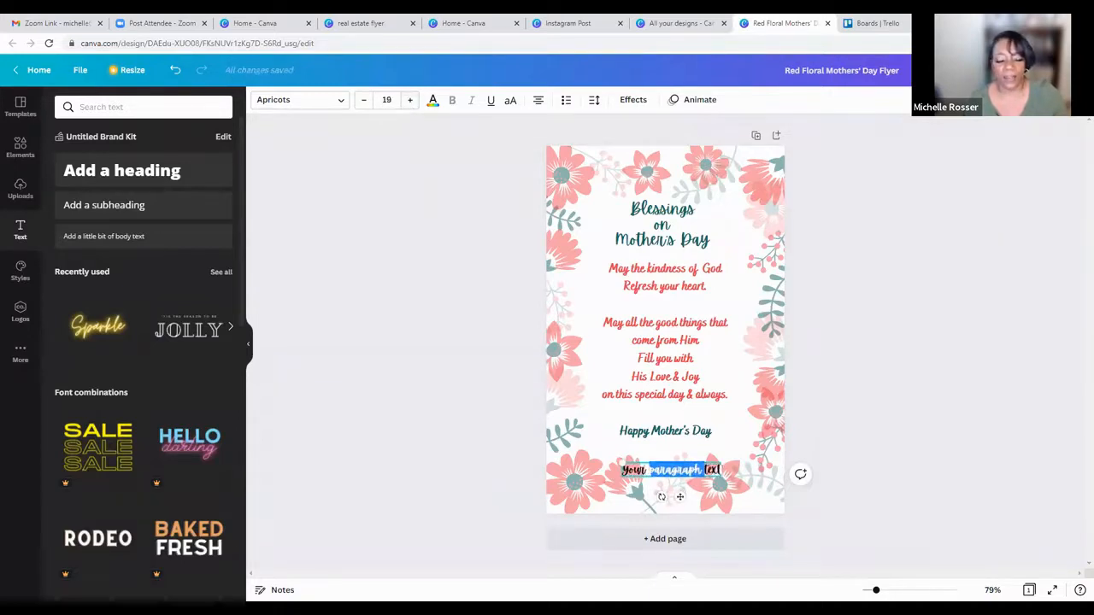
# Step: Try a Sparkle text effect on the flyer, then undo it
pyautogui.click(94, 328)
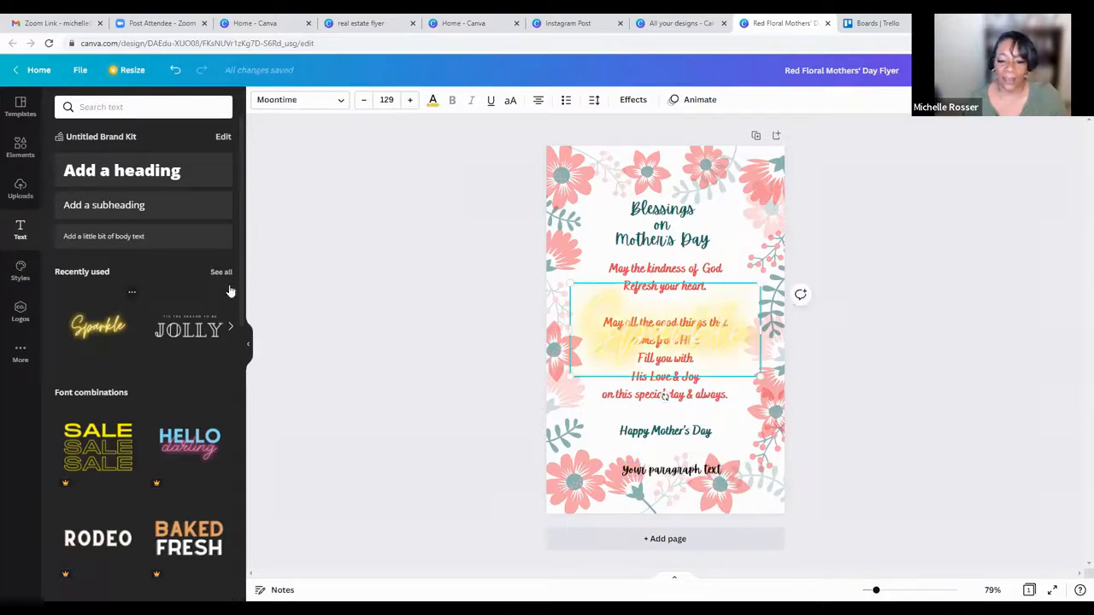
pyautogui.moveTo(651, 332); pyautogui.dragTo(669, 437)
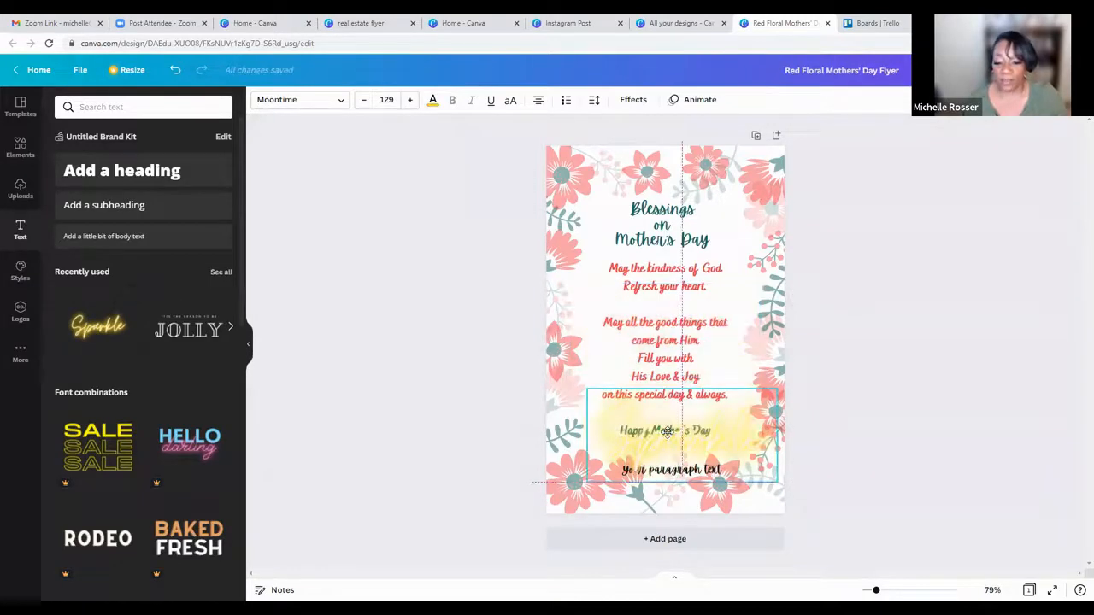
pyautogui.click(174, 72)
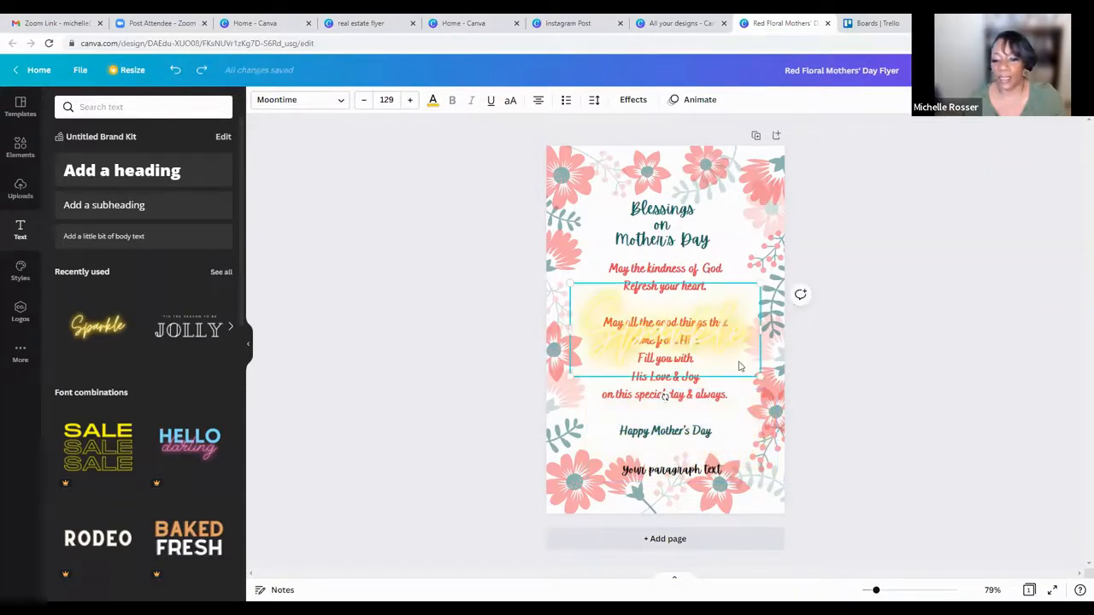
pyautogui.click(176, 72)
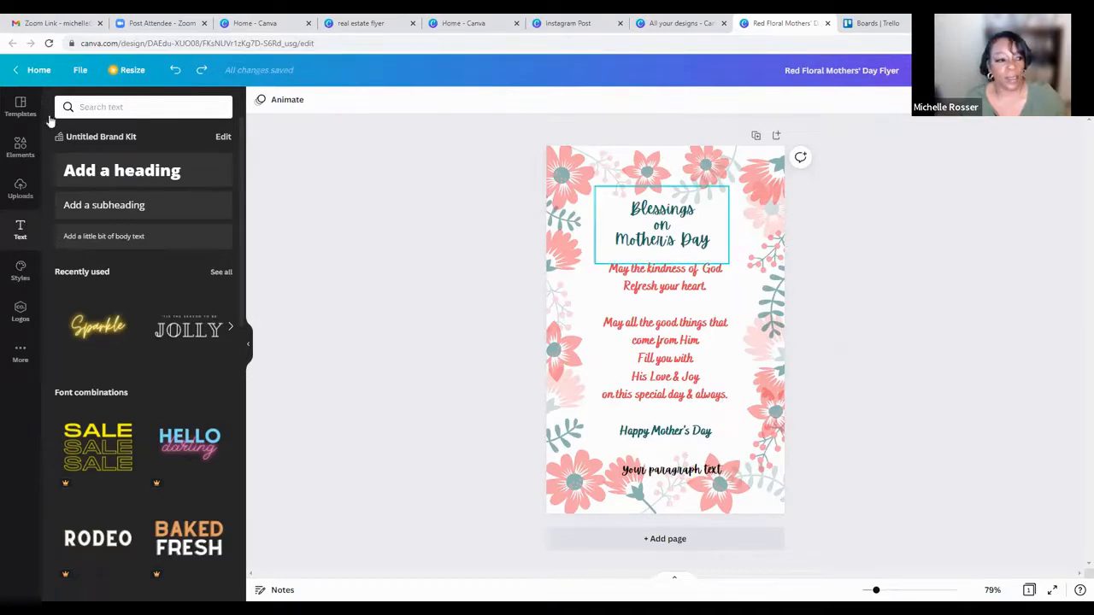
pyautogui.click(20, 106)
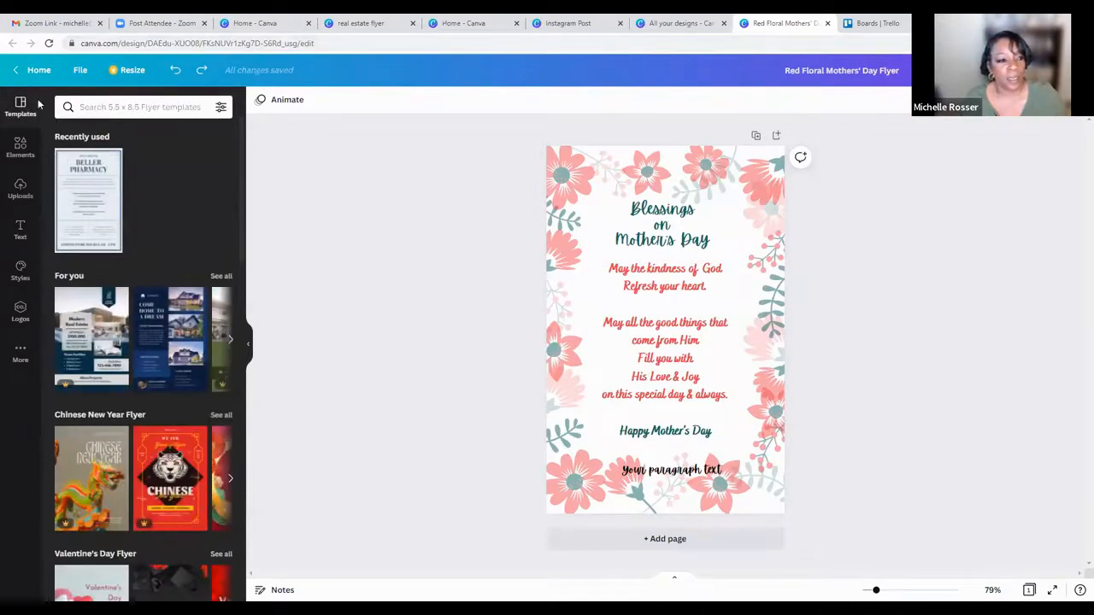
# Step: Return to Home and open the Thanksgiving Card 2021 design from the Recent designs grid
pyautogui.click(39, 71)
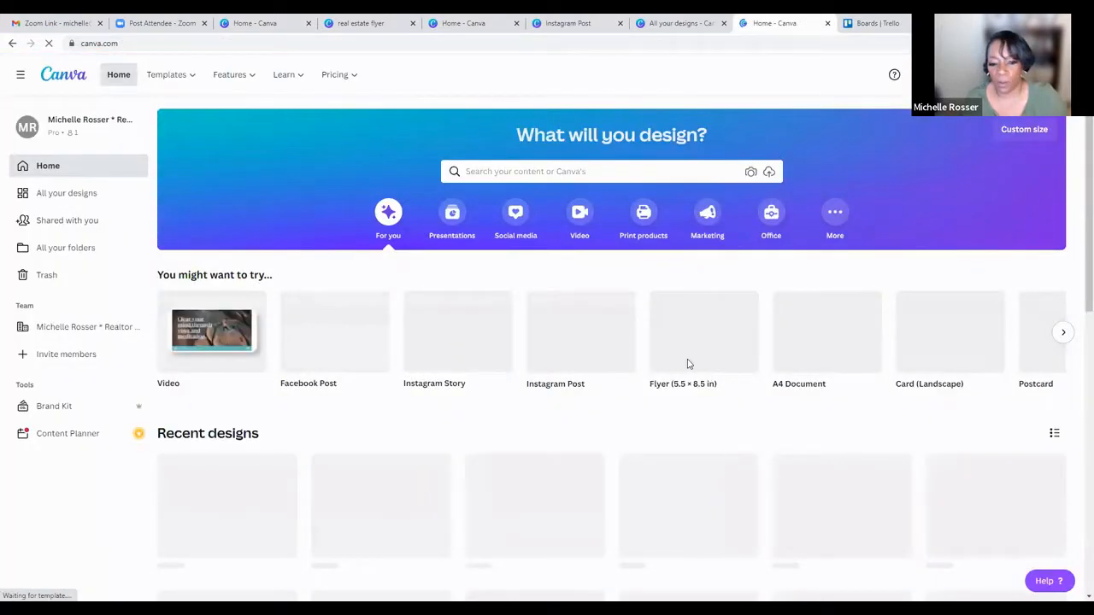
pyautogui.scroll(-7, 689, 386)
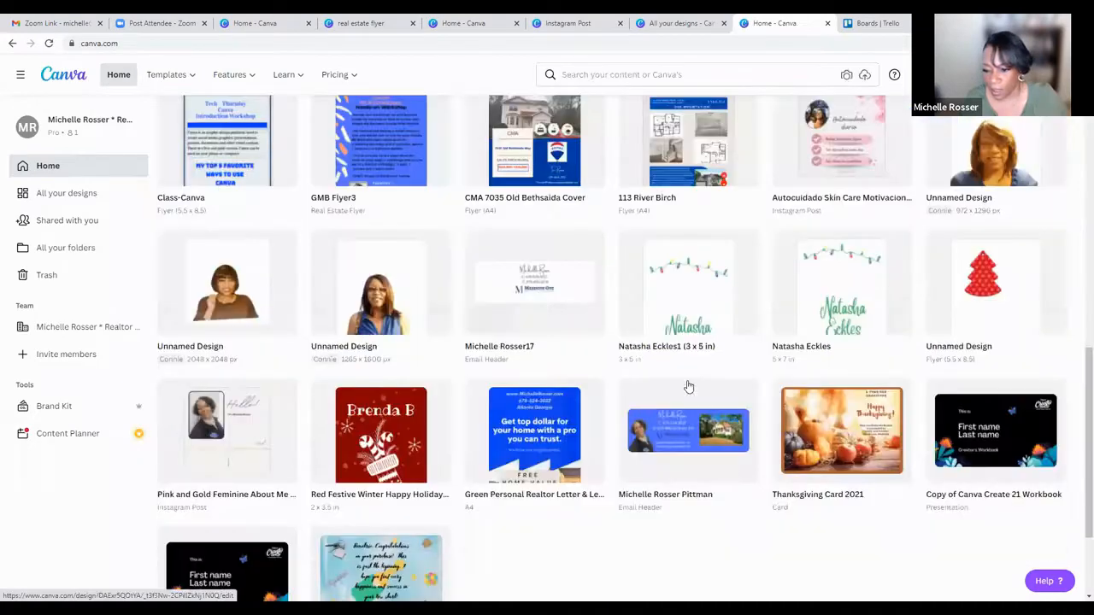
pyautogui.scroll(-3, 635, 393)
pyautogui.click(820, 200)
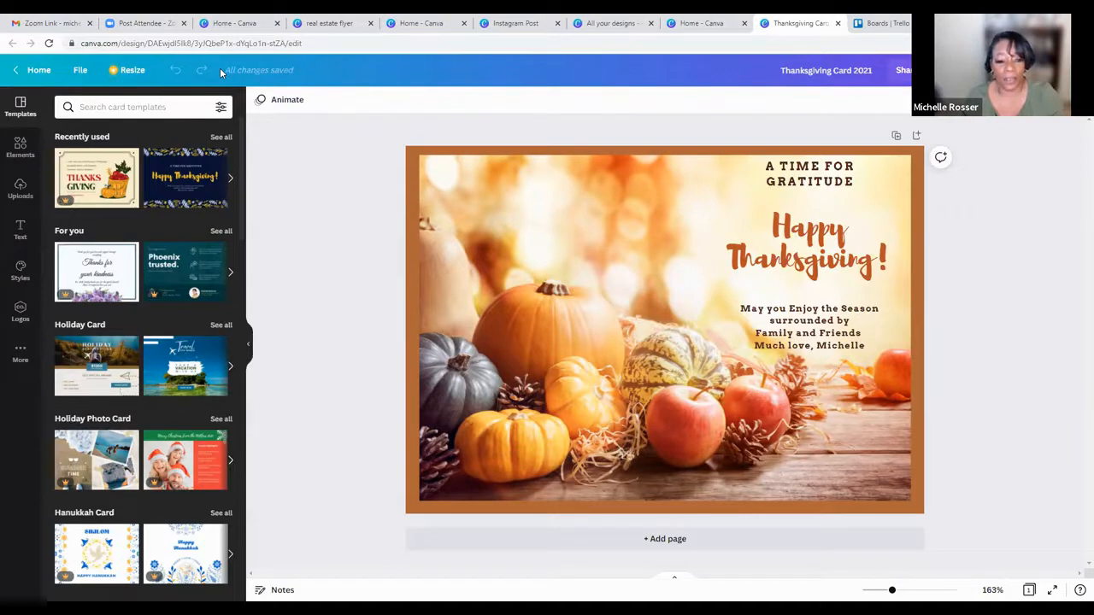
# Step: Search the templates panel for 'Thanksgiving Cards'
pyautogui.click(126, 107)
pyautogui.write('than')
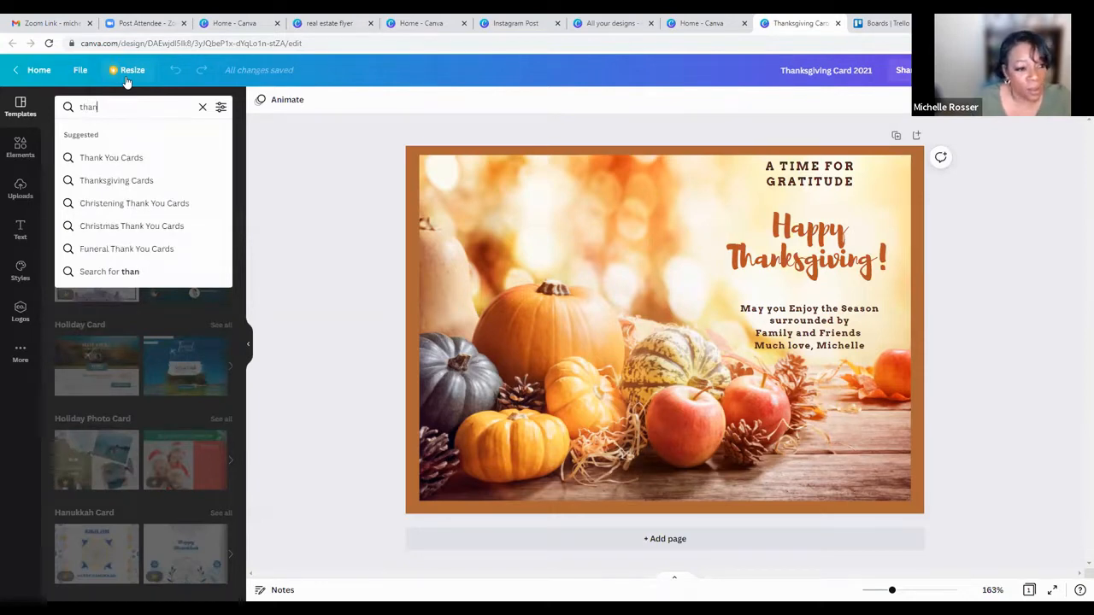
pyautogui.click(142, 182)
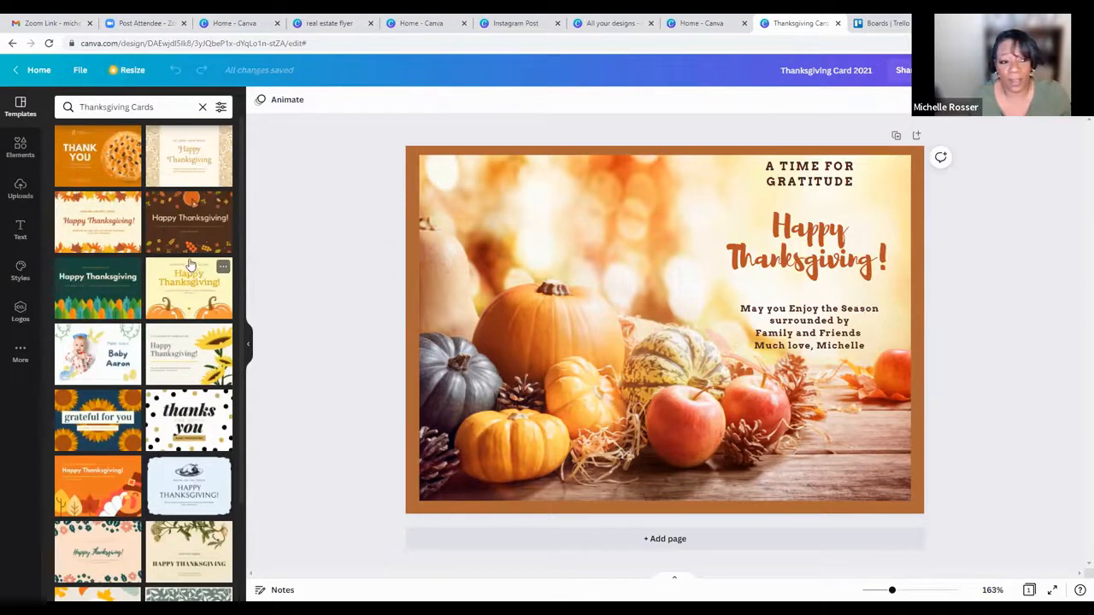
# Step: Try a gold Happy Thanksgiving graphic on the card, shrinking it toward the top, then delete it
pyautogui.click(20, 147)
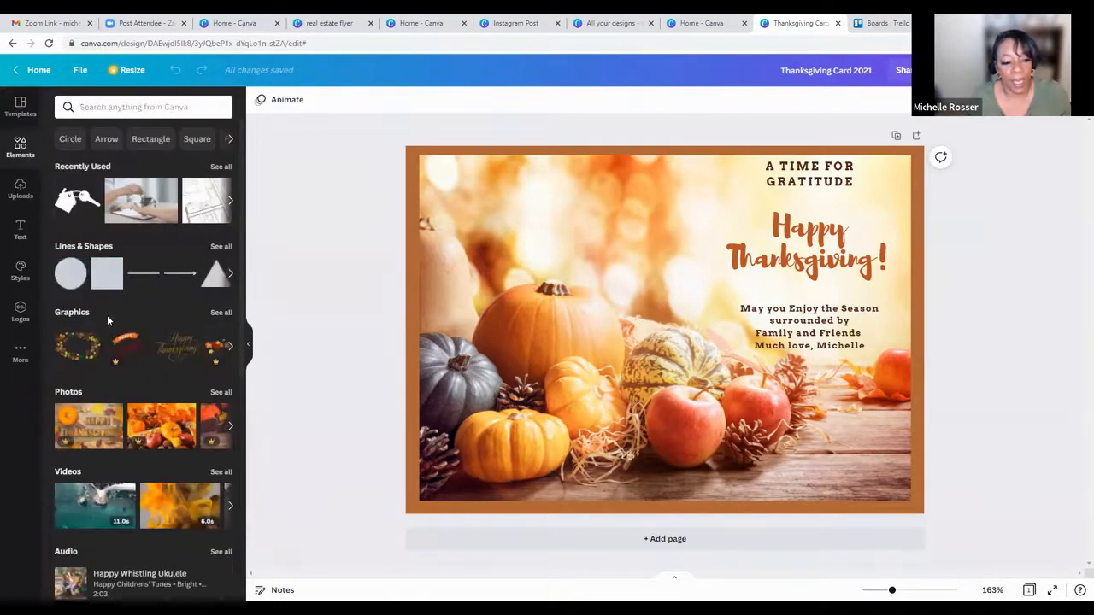
pyautogui.moveTo(224, 347); pyautogui.dragTo(689, 305)
pyautogui.moveTo(564, 196); pyautogui.dragTo(601, 220)
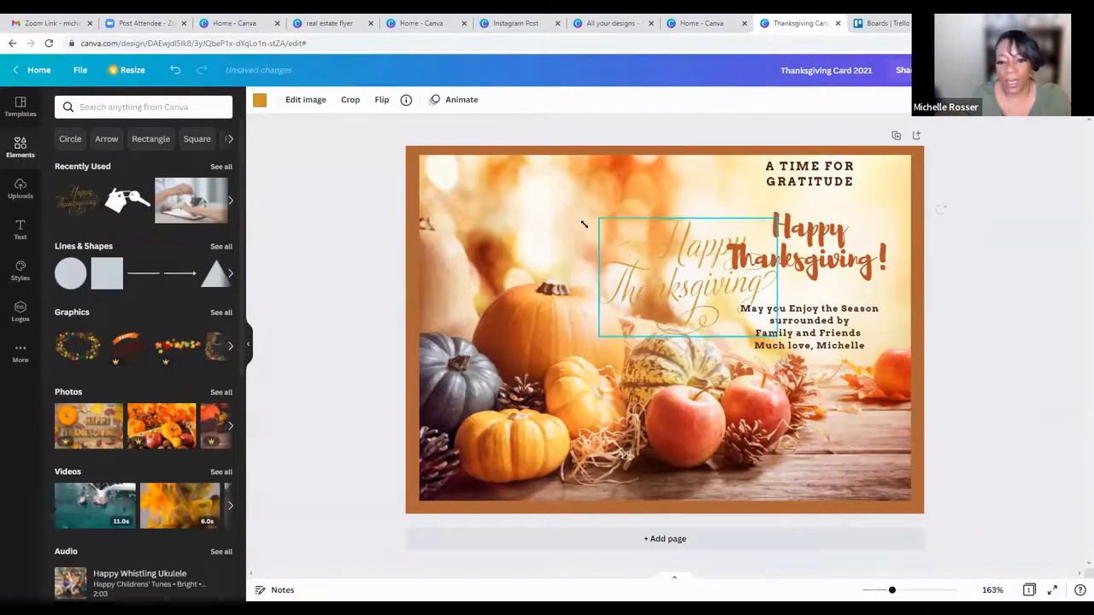
pyautogui.moveTo(672, 270); pyautogui.dragTo(621, 226)
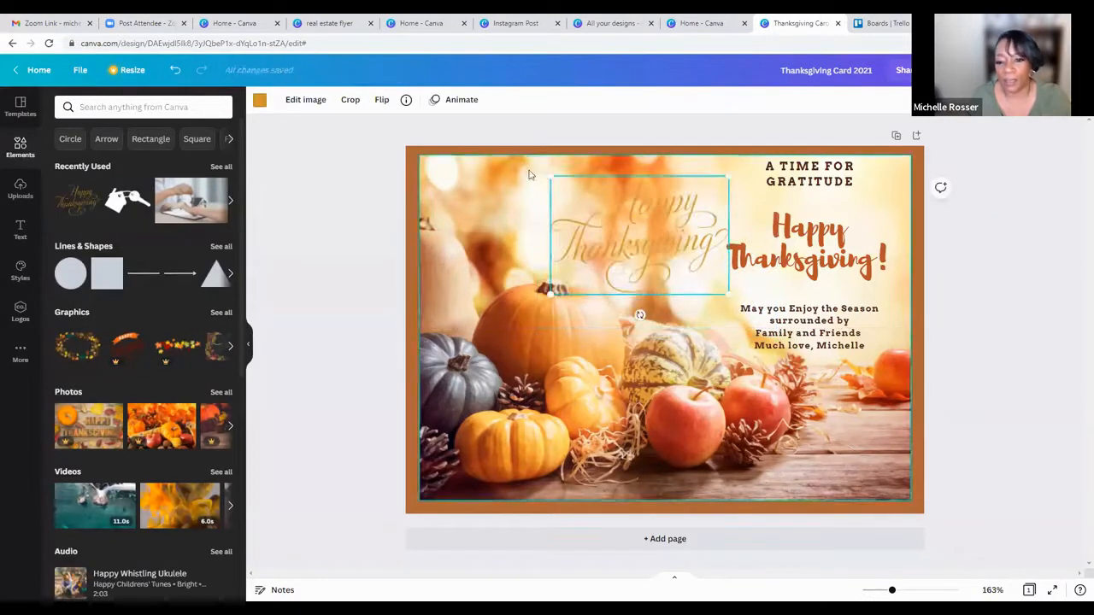
pyautogui.moveTo(555, 181); pyautogui.dragTo(609, 228)
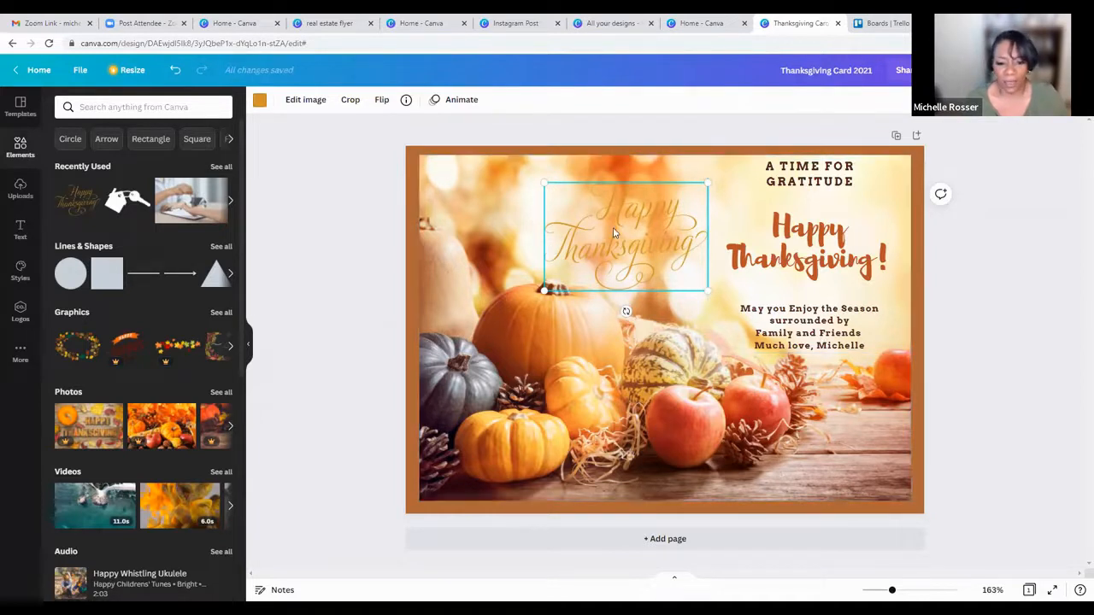
pyautogui.press('Delete')
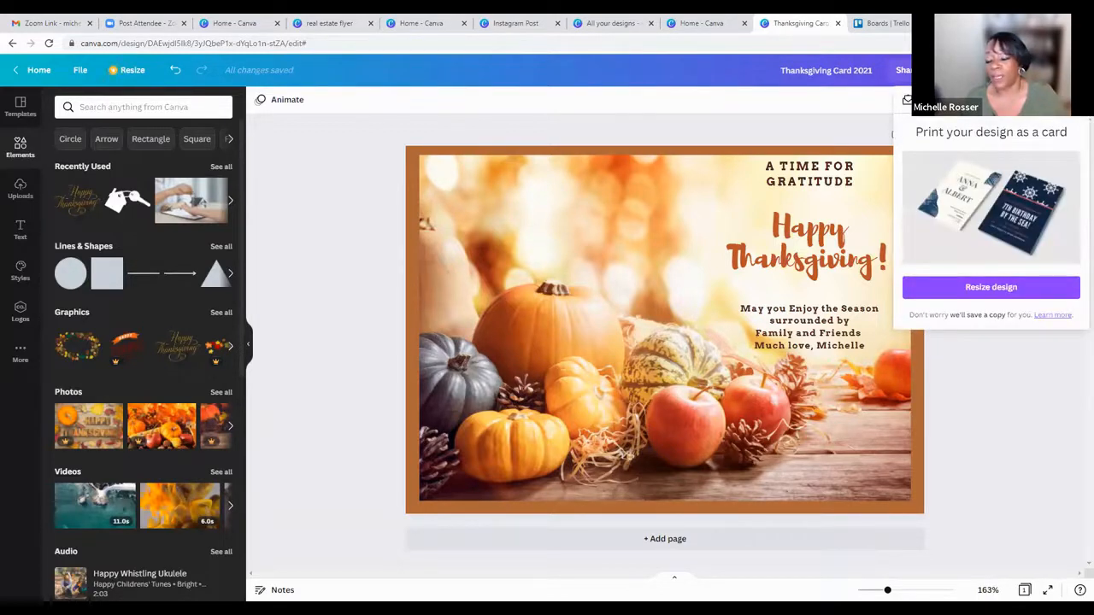
# Step: Dismiss the print-as-card suggestion, revisit the Thanksgiving Cards templates, and return Home
pyautogui.click(782, 115)
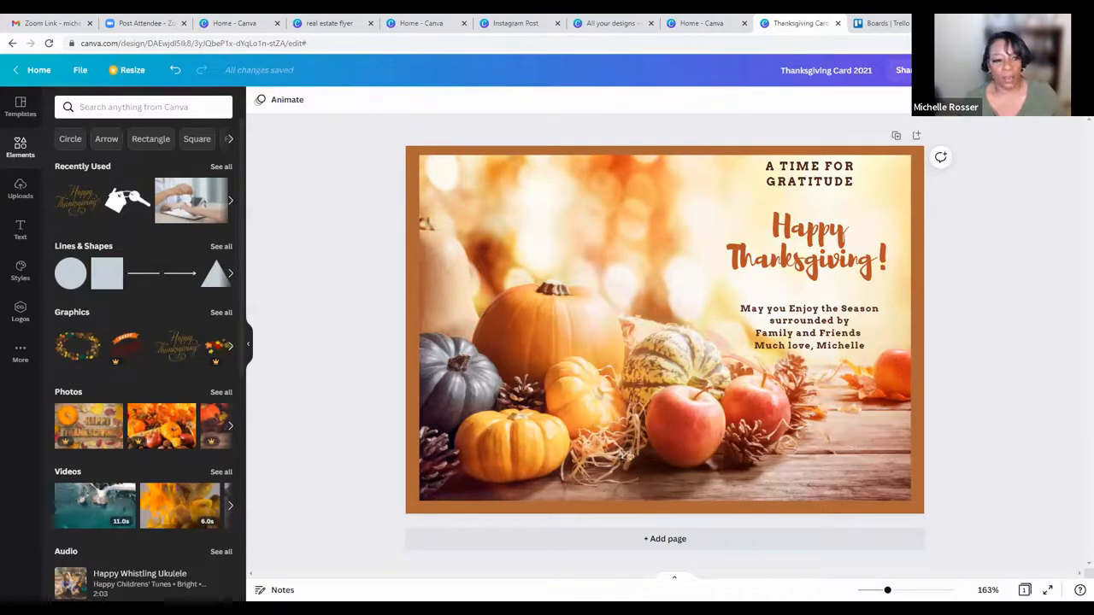
pyautogui.click(19, 147)
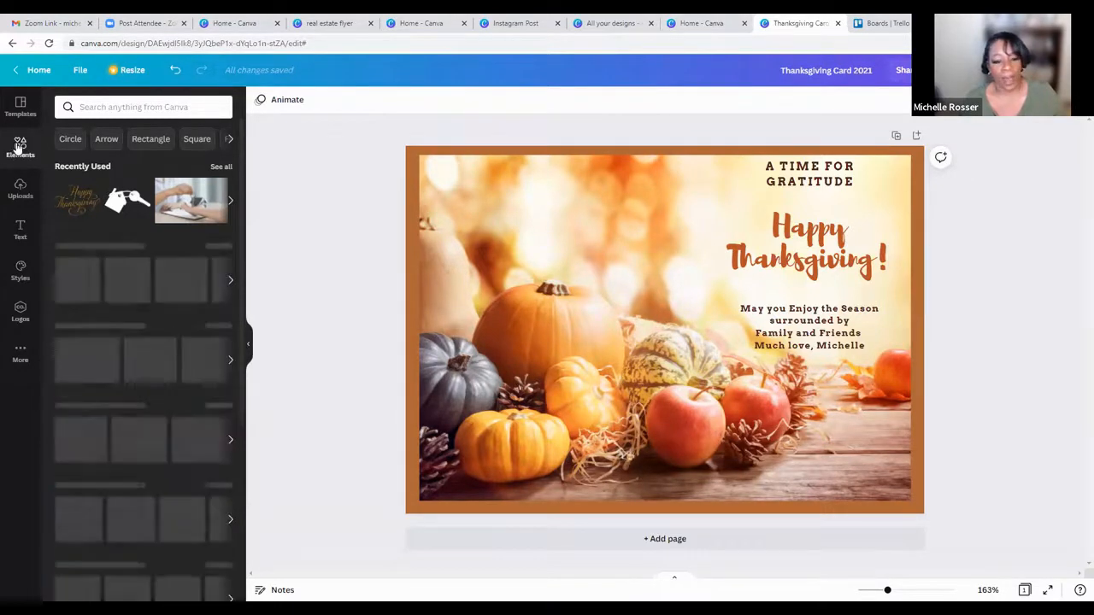
pyautogui.click(19, 107)
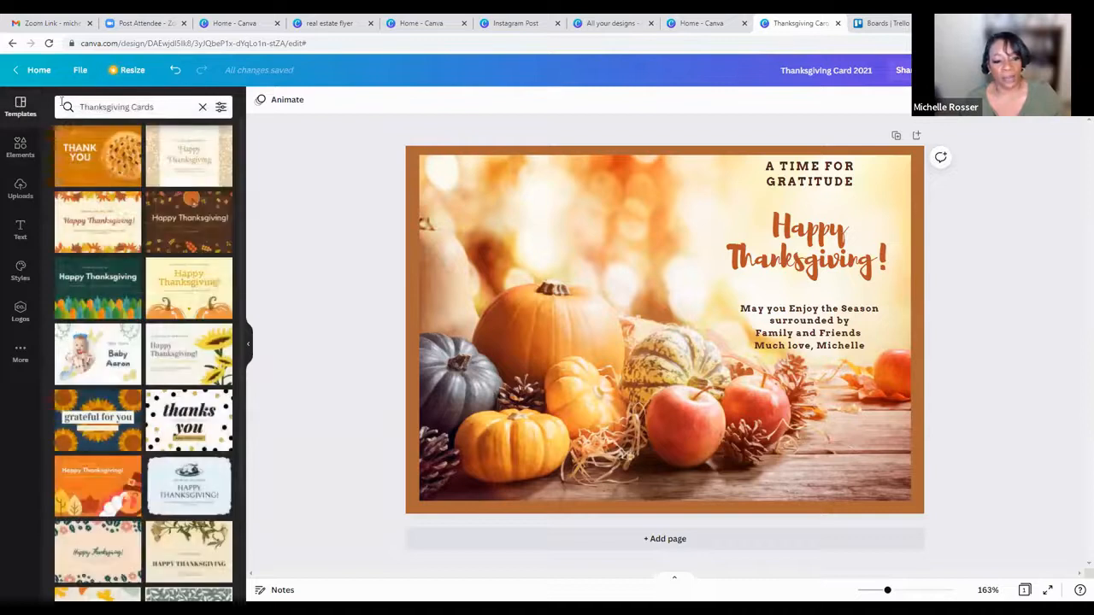
pyautogui.click(32, 70)
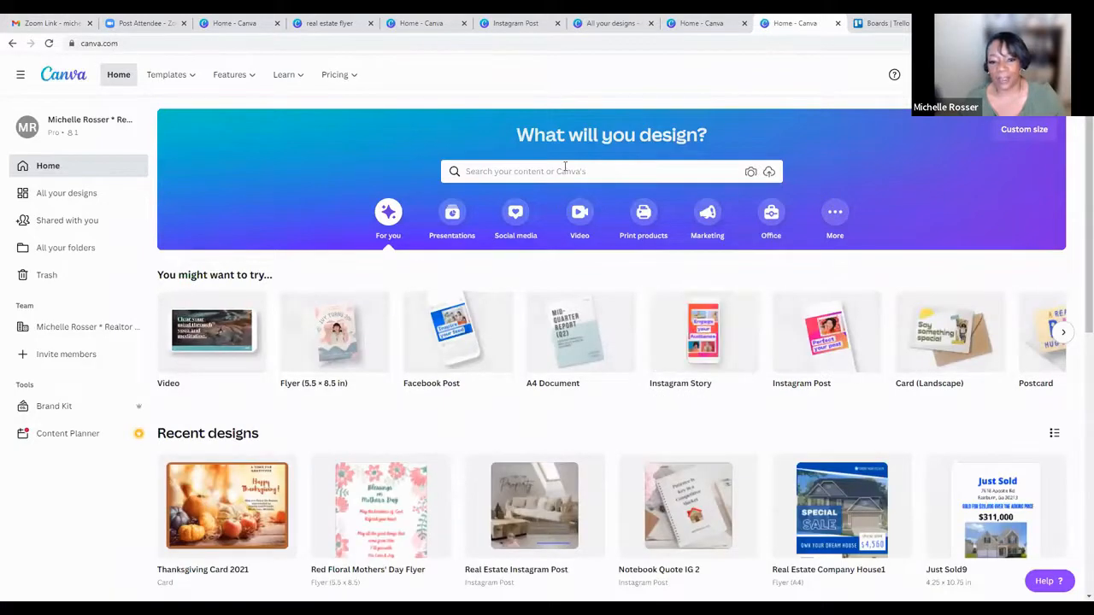
# Step: Find the St. Patrick's Day realtor card far down Recent designs and open it
pyautogui.scroll(-1, 583, 354)
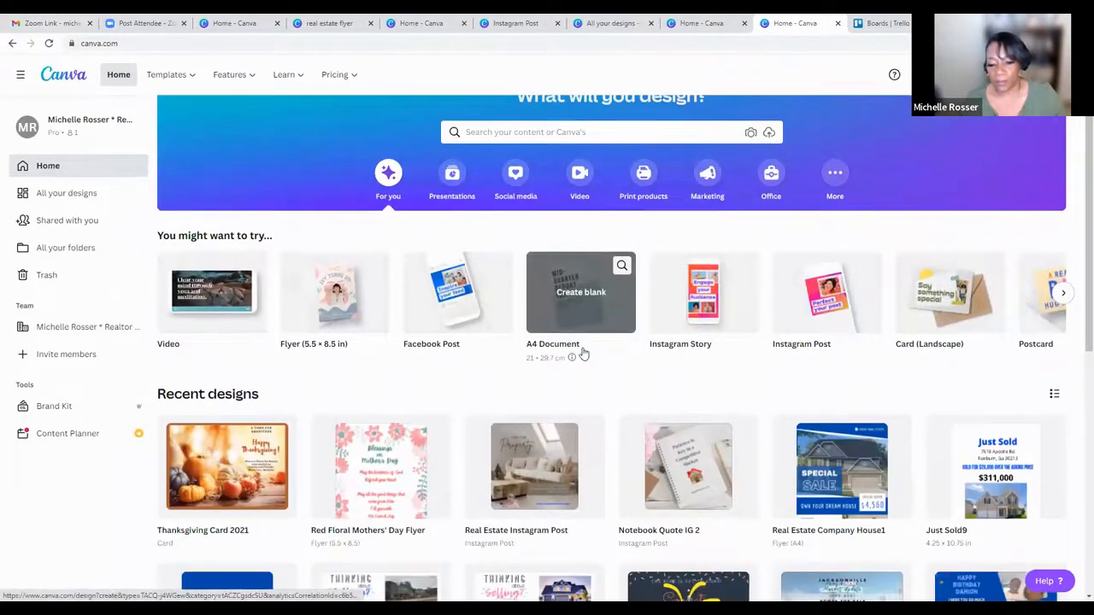
pyautogui.scroll(-15, 583, 353)
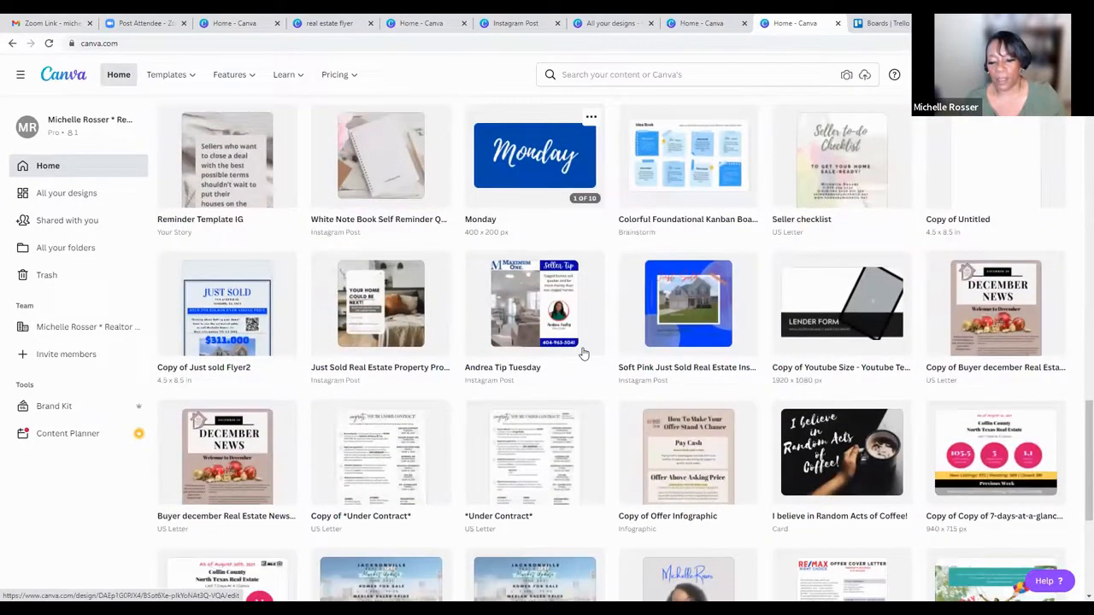
pyautogui.scroll(-10, 583, 354)
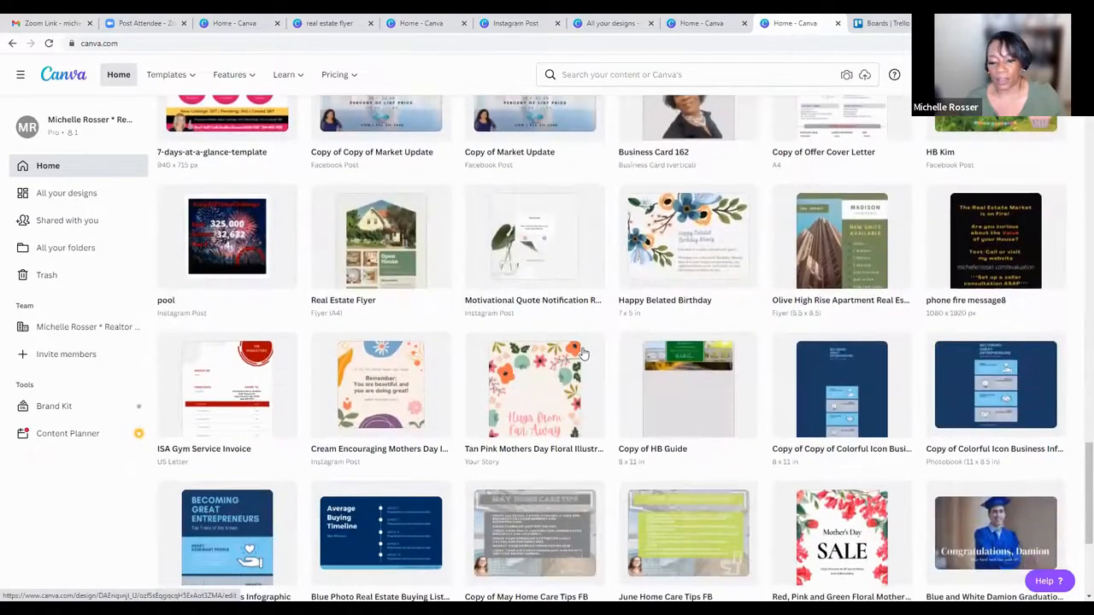
pyautogui.scroll(-4, 583, 354)
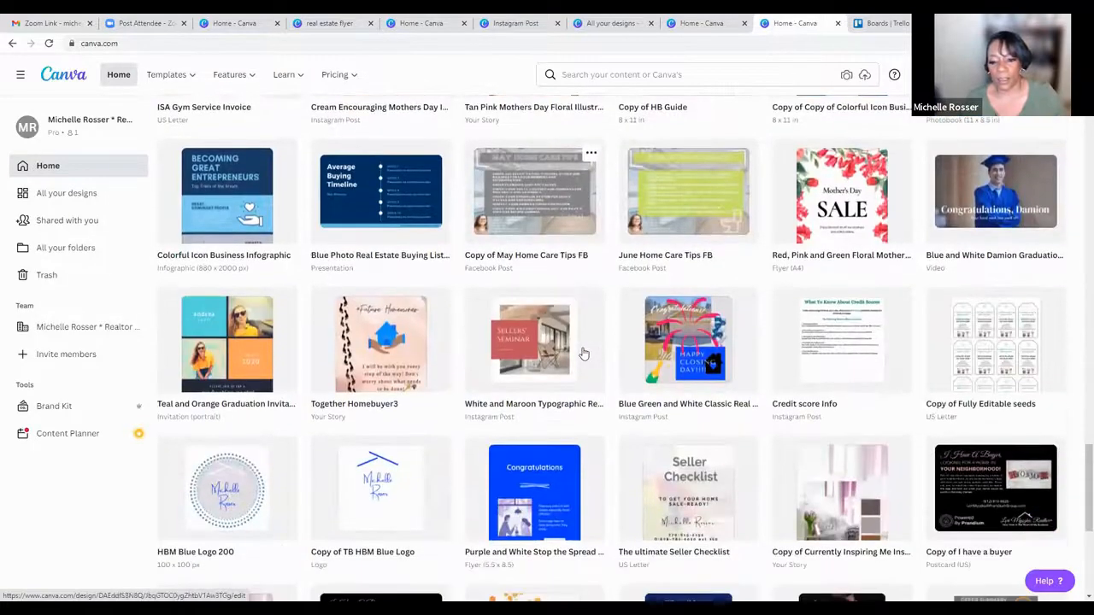
pyautogui.scroll(-12, 582, 354)
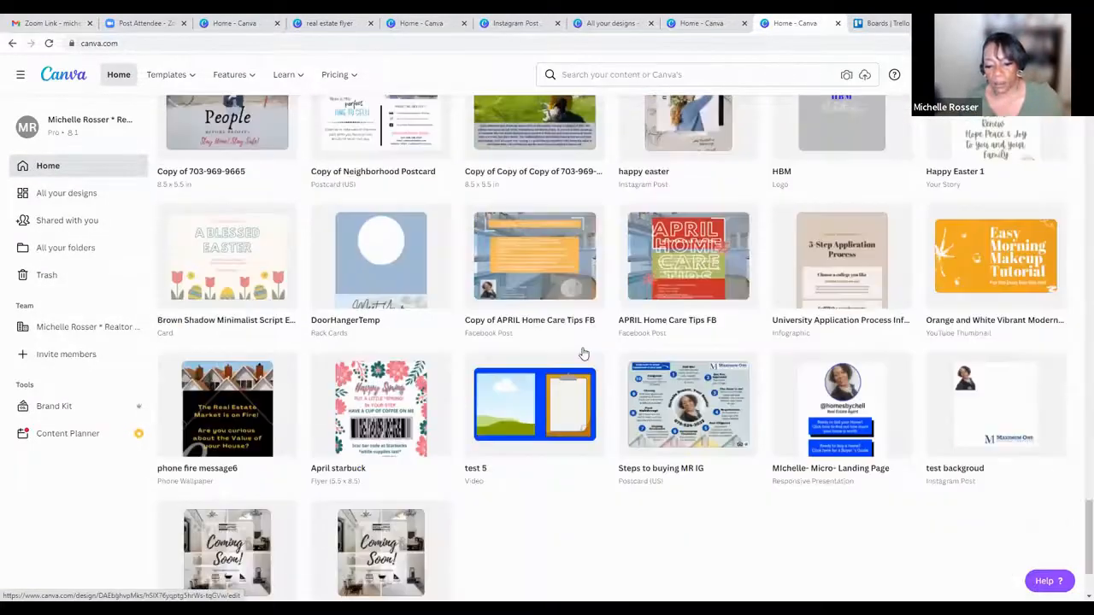
pyautogui.scroll(-1, 583, 354)
pyautogui.scroll(-3, 583, 354)
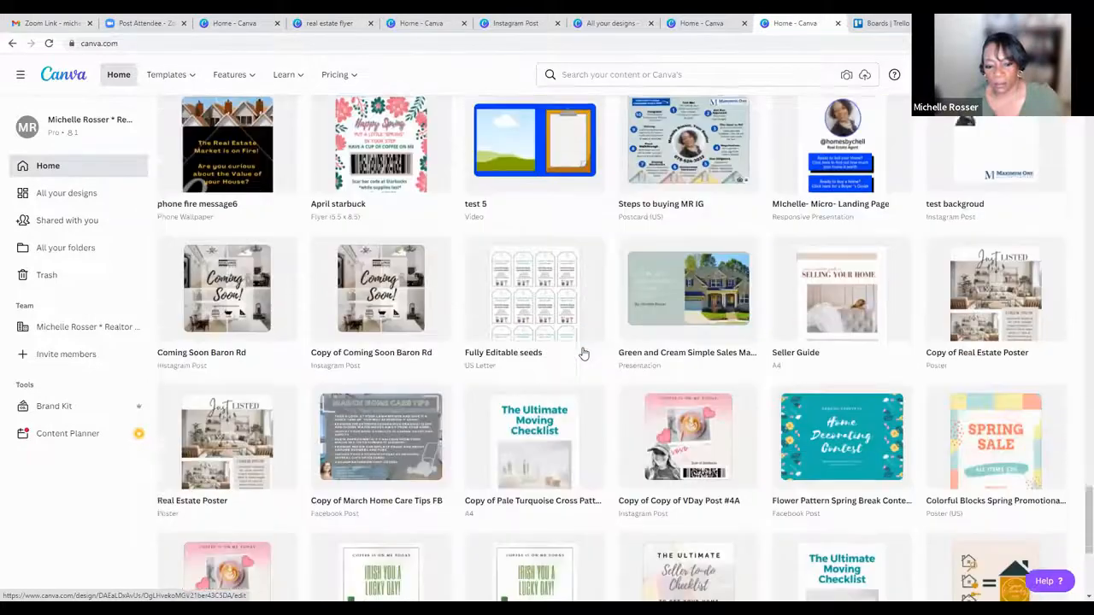
pyautogui.scroll(-2, 583, 354)
pyautogui.scroll(-4, 583, 353)
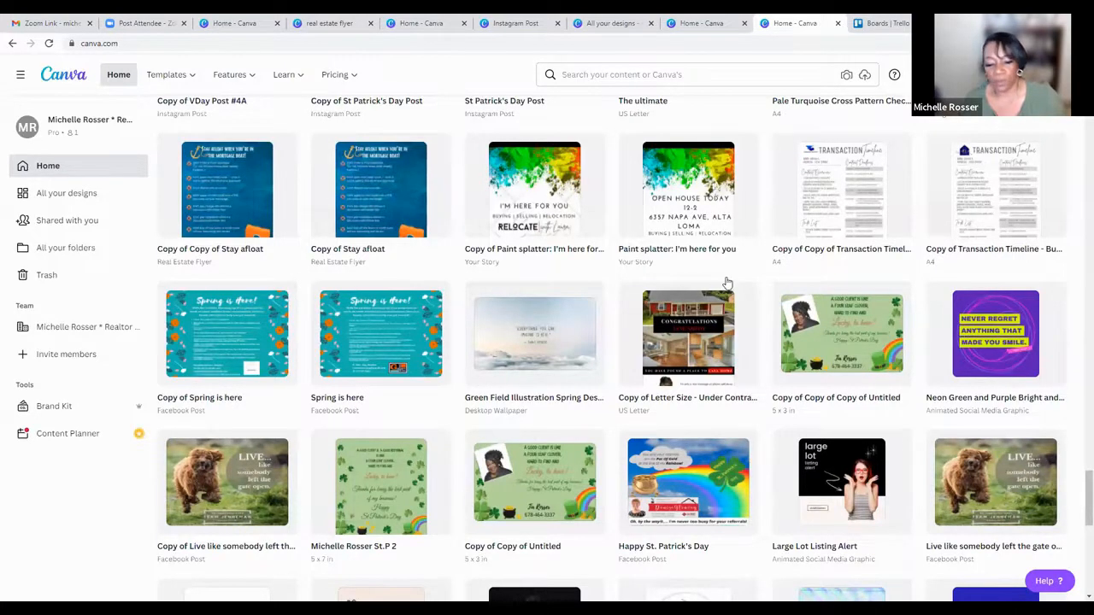
pyautogui.click(407, 465)
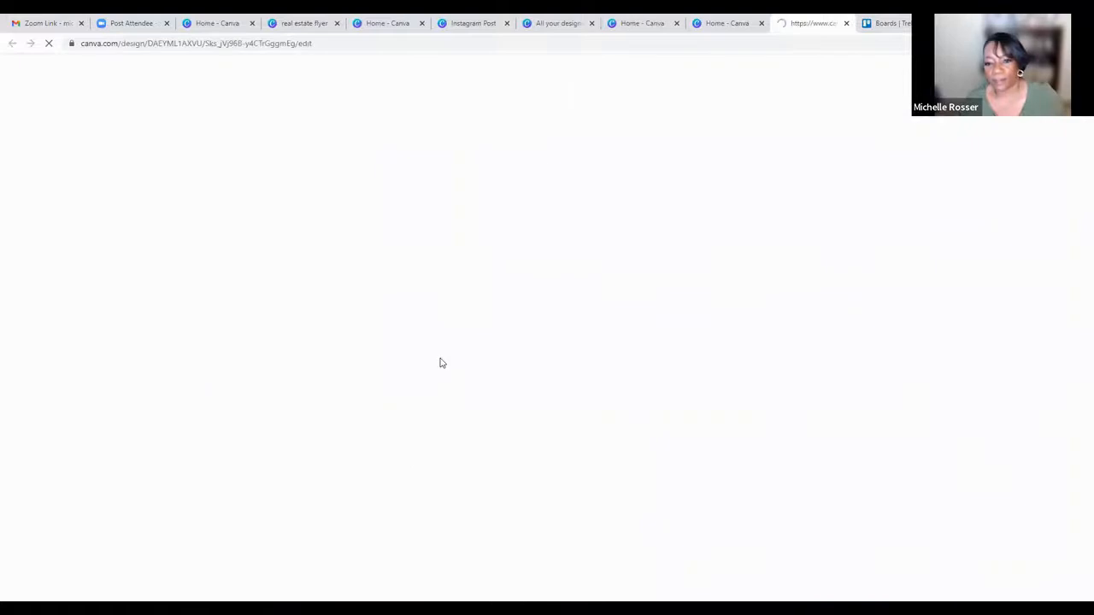
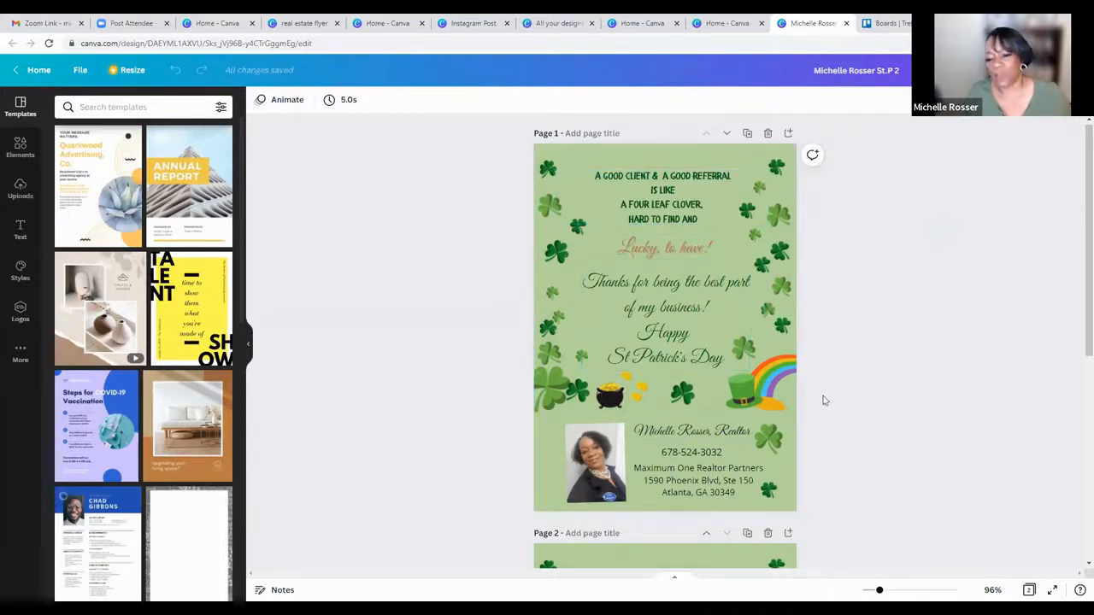
# Step: Search Elements for 'st patricks day' graphics, add the pot-of-gold graphic, then delete it
pyautogui.click(24, 147)
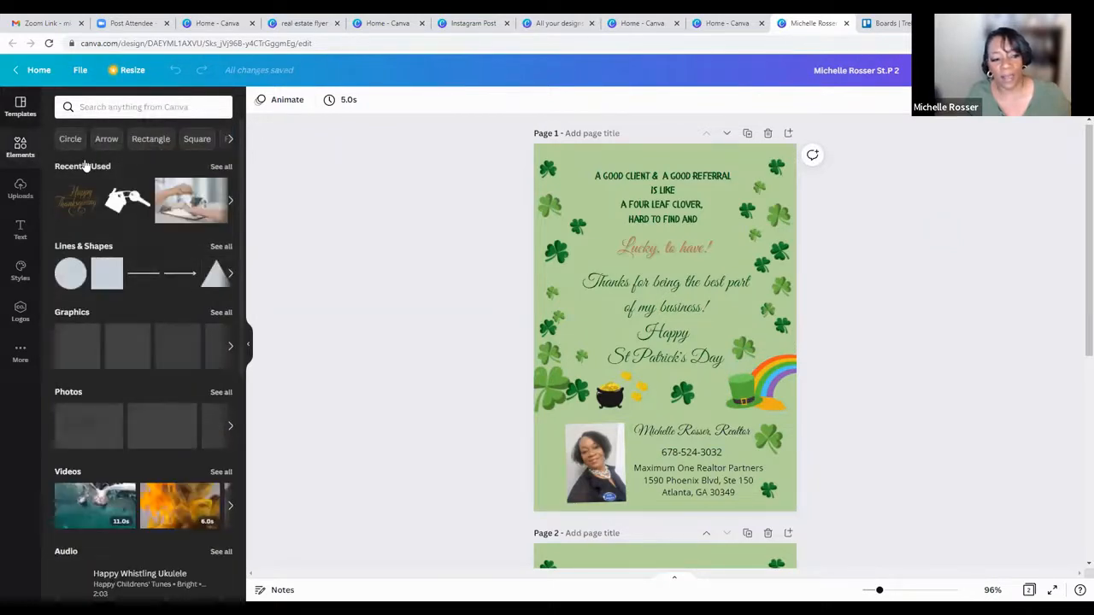
pyautogui.click(160, 106)
pyautogui.write('st')
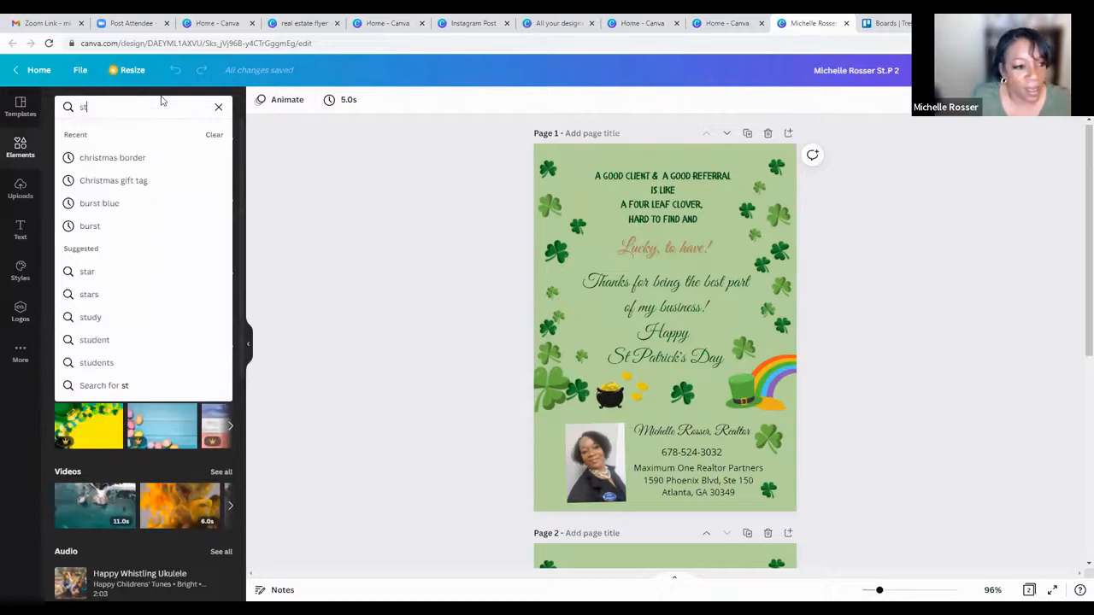
pyautogui.write(' patr')
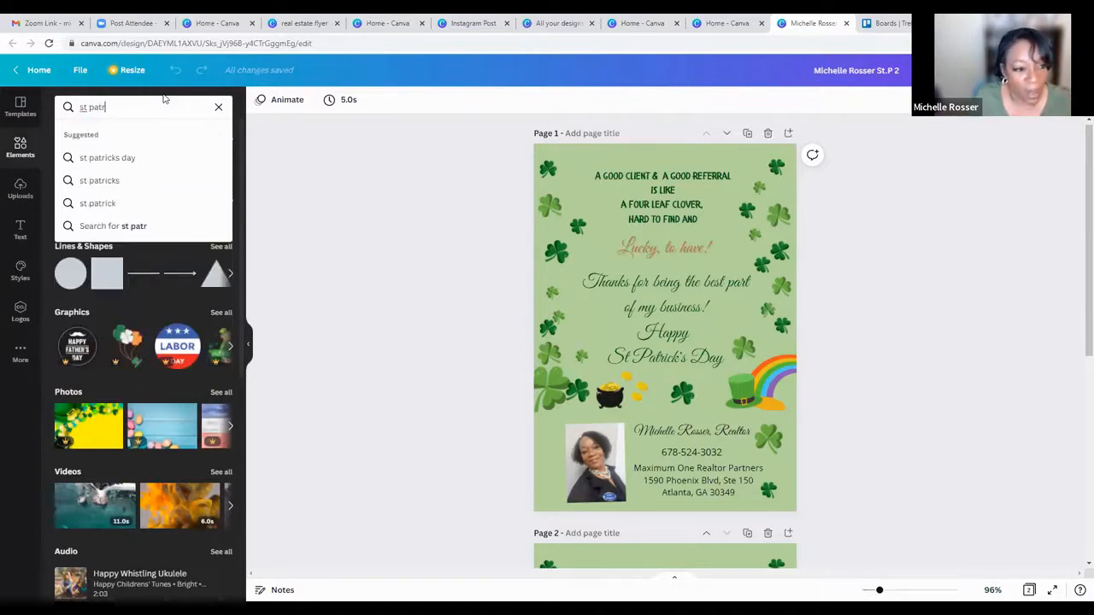
pyautogui.click(94, 159)
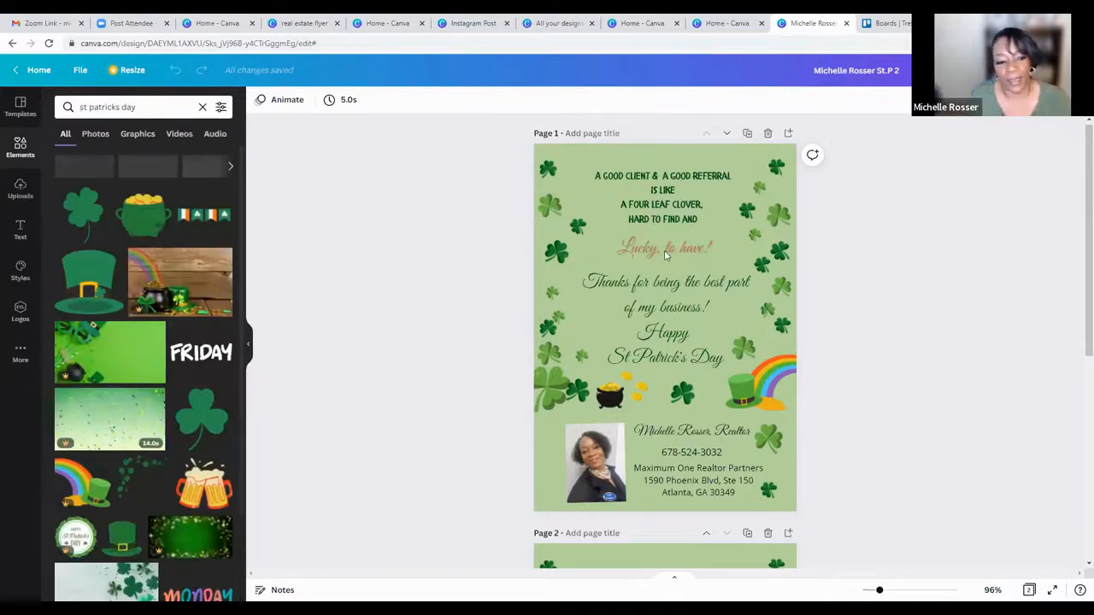
pyautogui.click(143, 213)
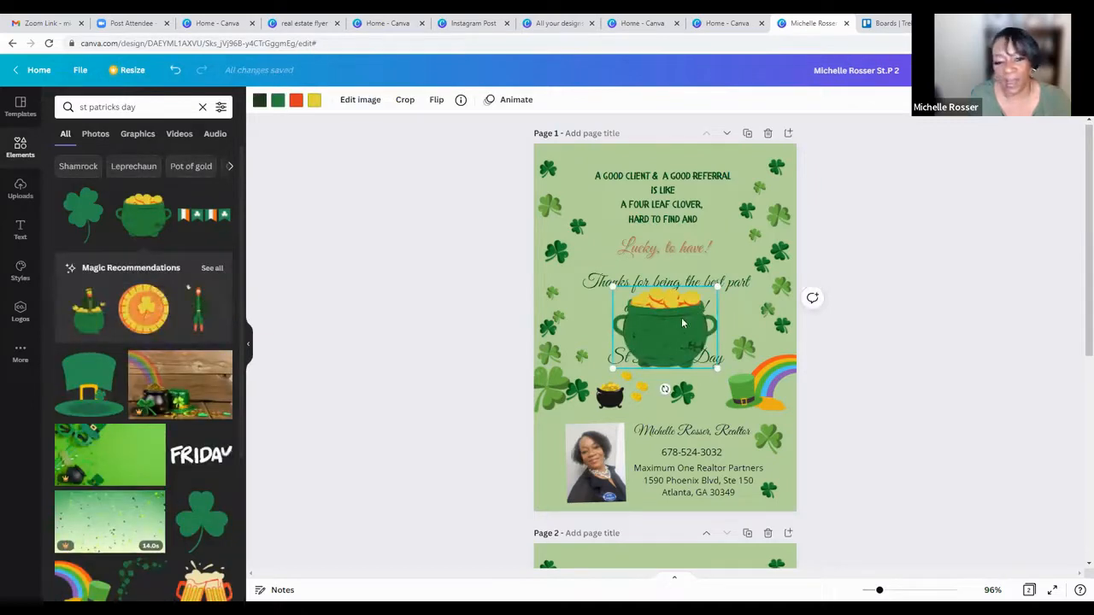
pyautogui.press('Delete')
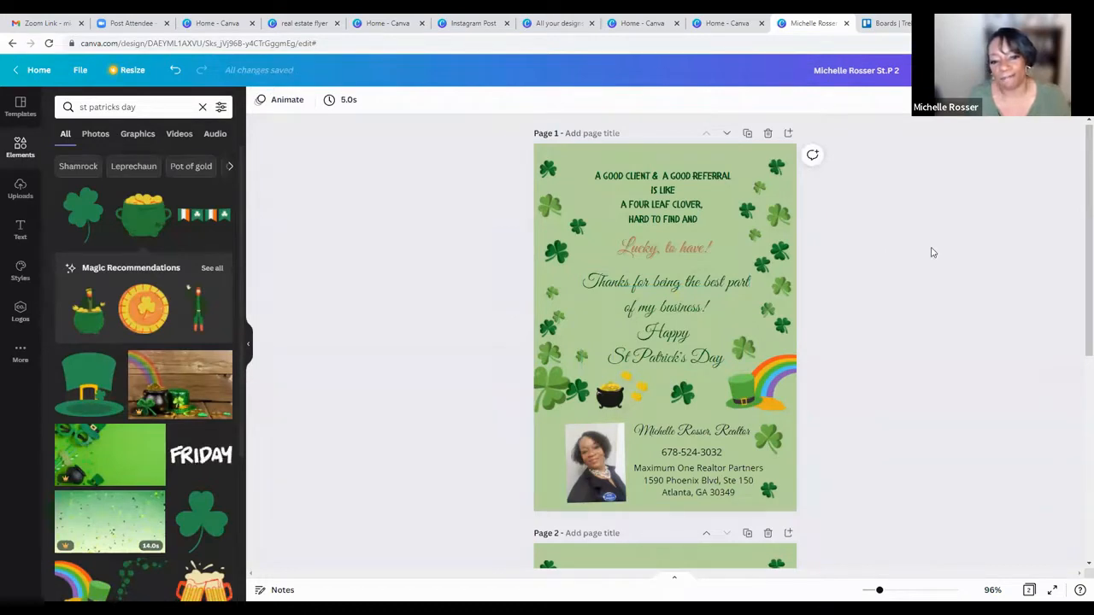
# Step: Make the card's page background yellow after trying and undoing dark green, then return Home
pyautogui.click(735, 151)
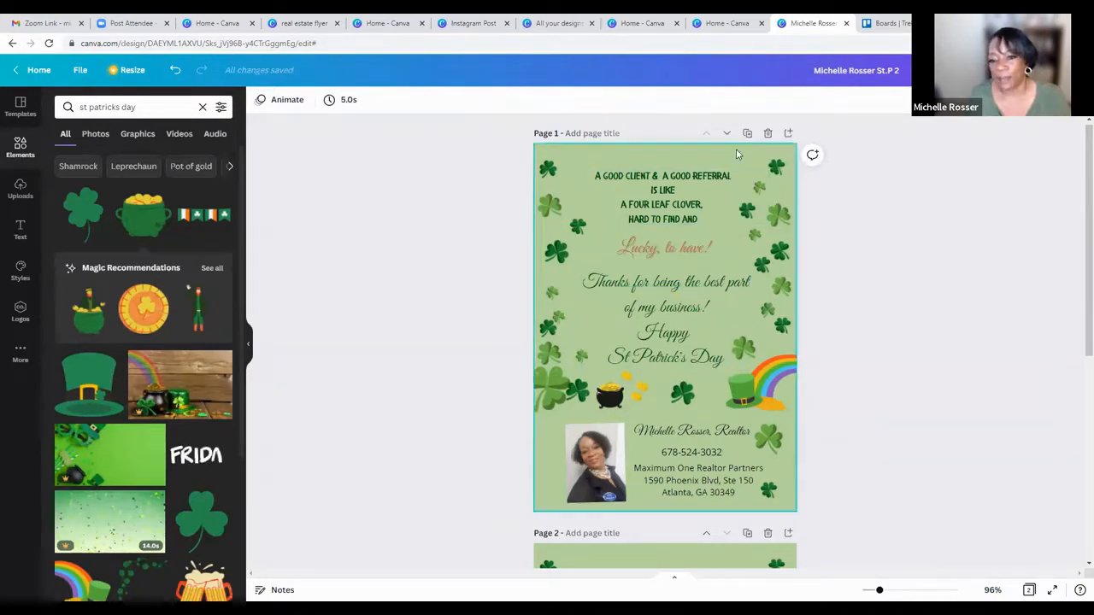
pyautogui.click(260, 100)
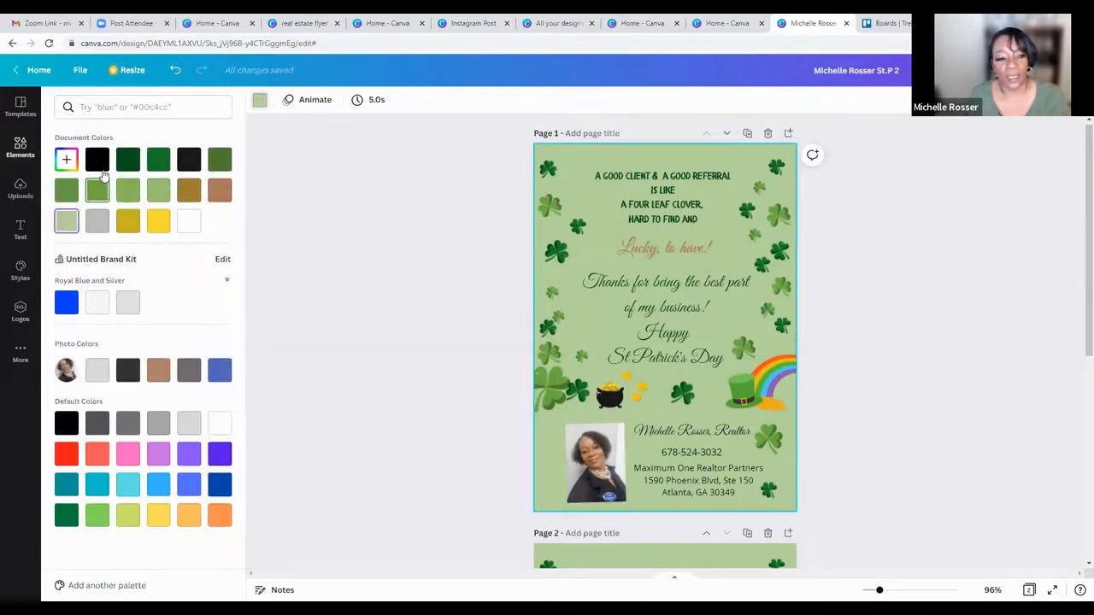
pyautogui.click(124, 160)
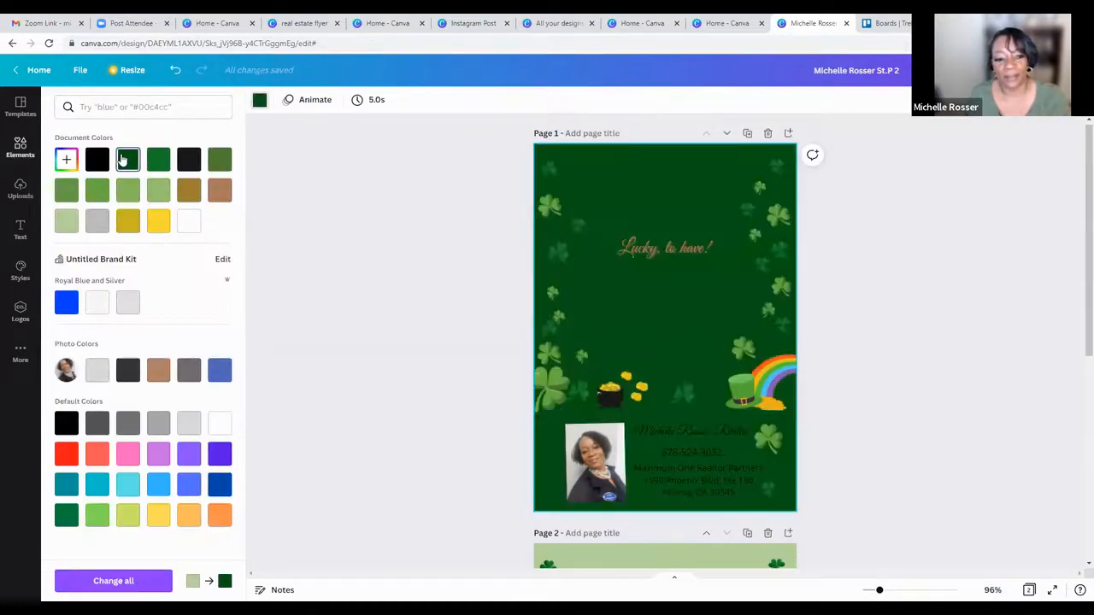
pyautogui.click(176, 70)
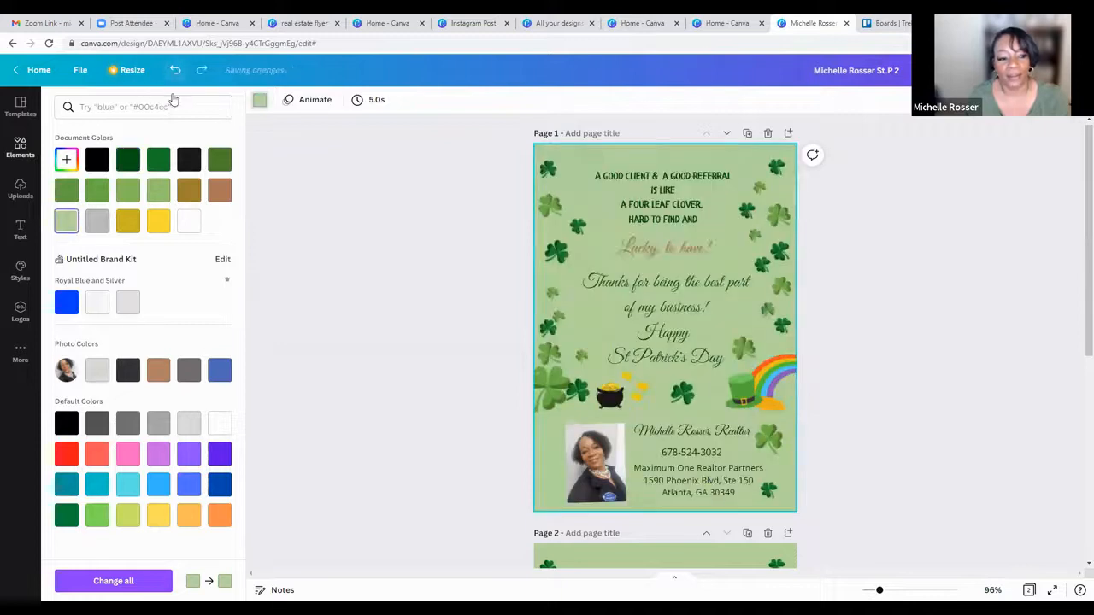
pyautogui.click(163, 220)
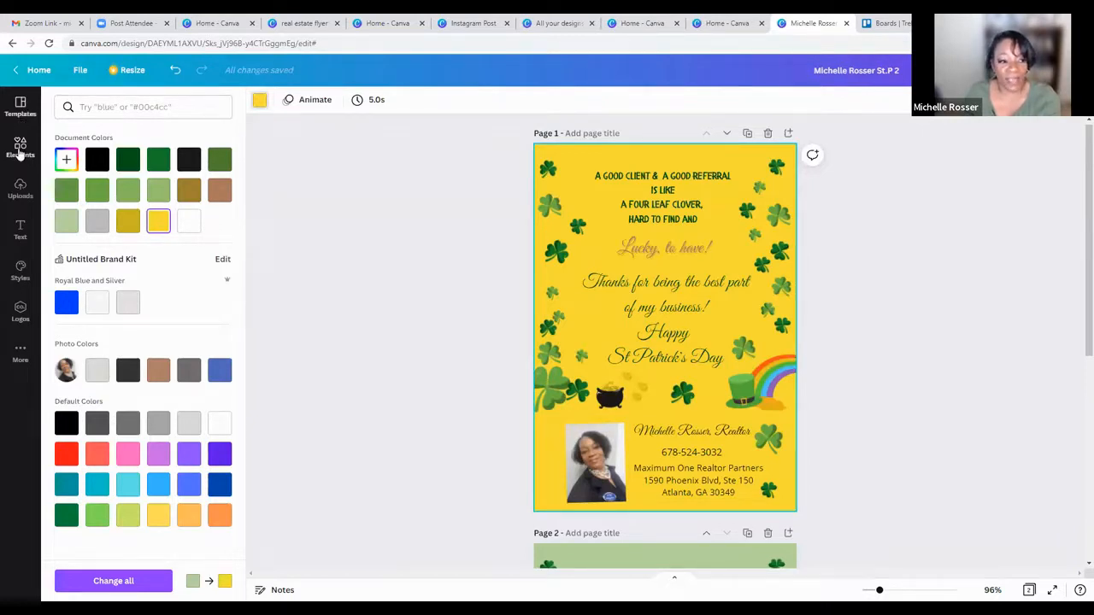
pyautogui.click(33, 70)
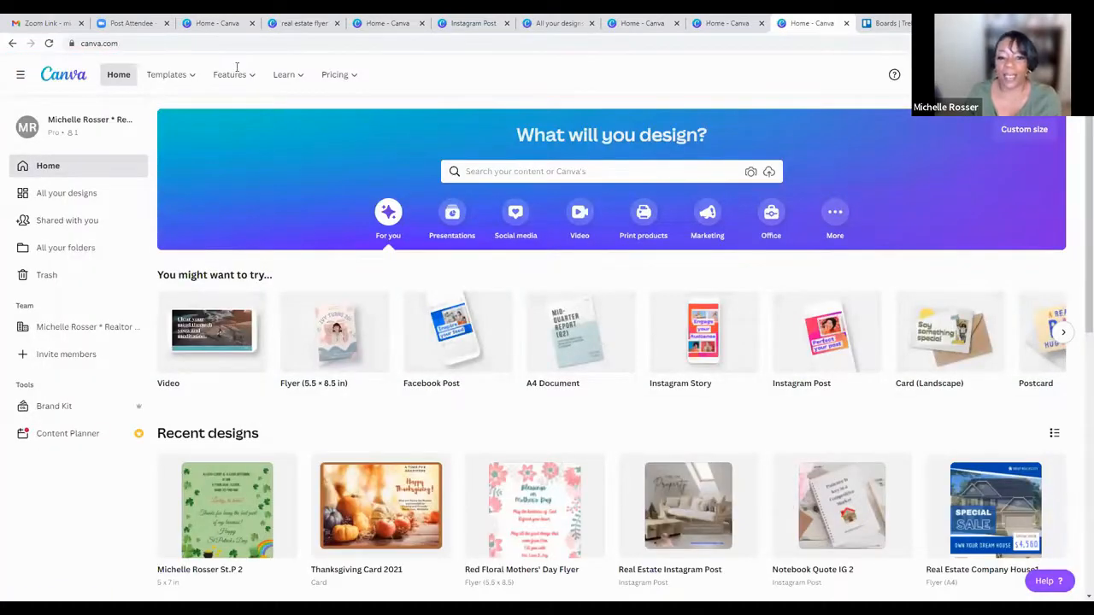
# Step: Open the Copy of Neighborhood Postcard design from Recent designs
pyautogui.click(514, 171)
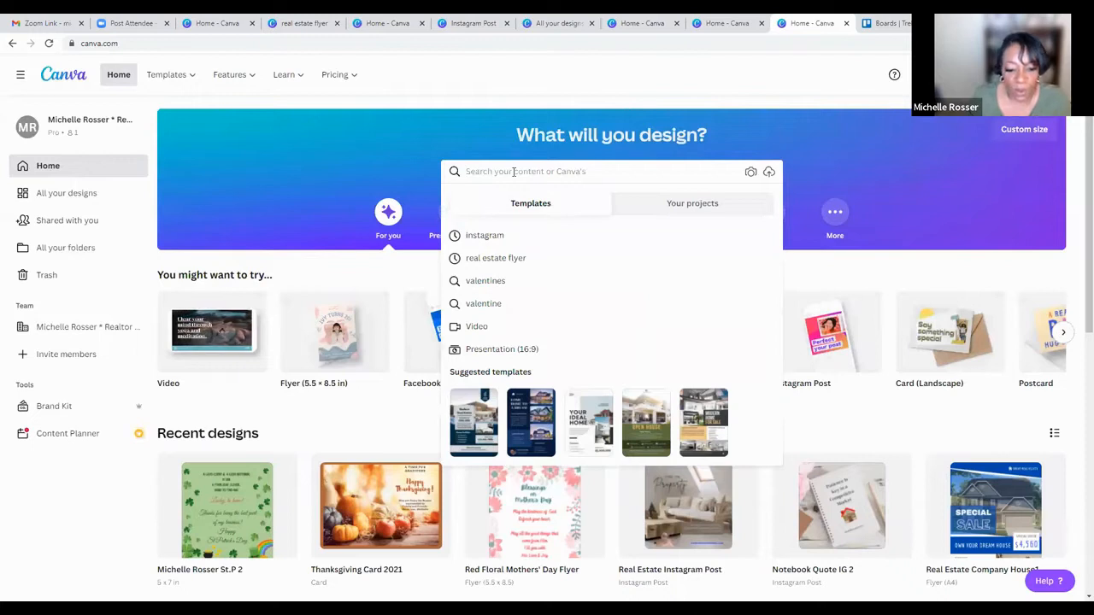
pyautogui.scroll(-2, 405, 434)
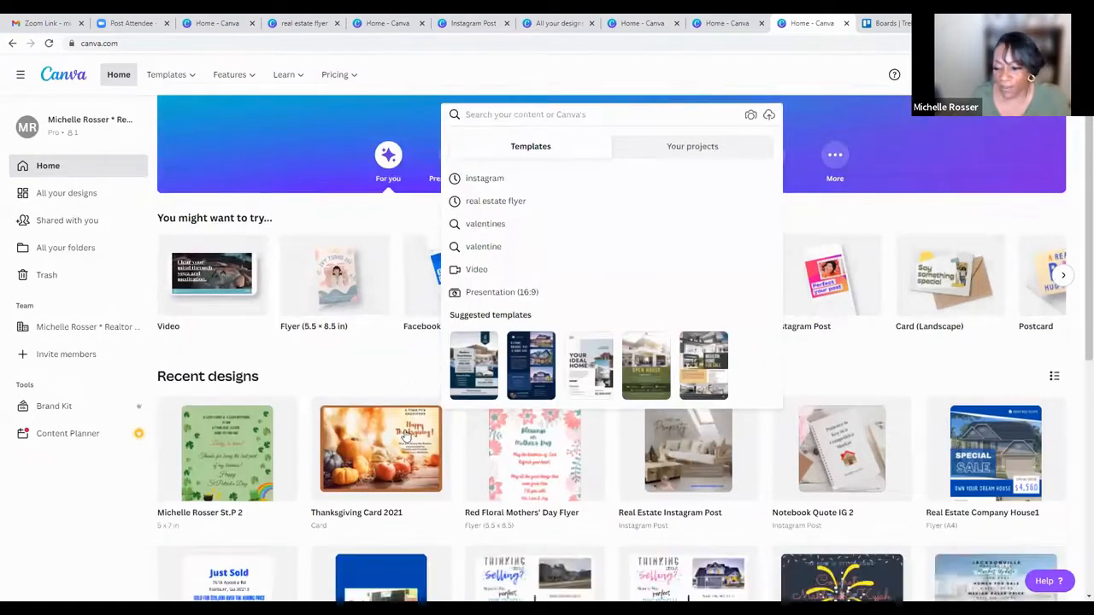
pyautogui.scroll(-3, 405, 434)
pyautogui.scroll(2, 524, 451)
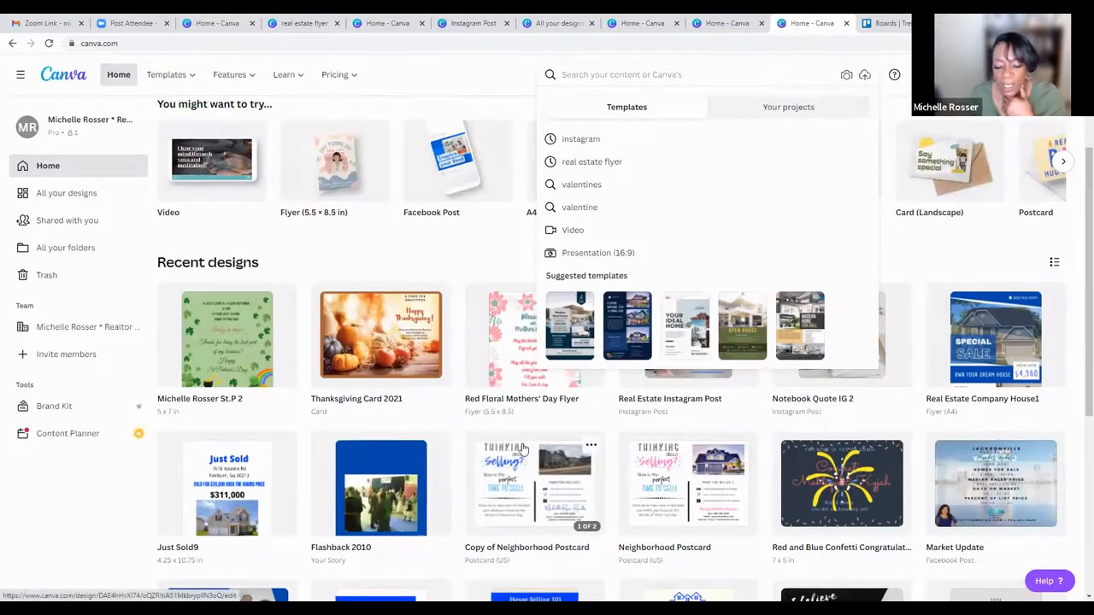
pyautogui.click(524, 449)
pyautogui.click(524, 449)
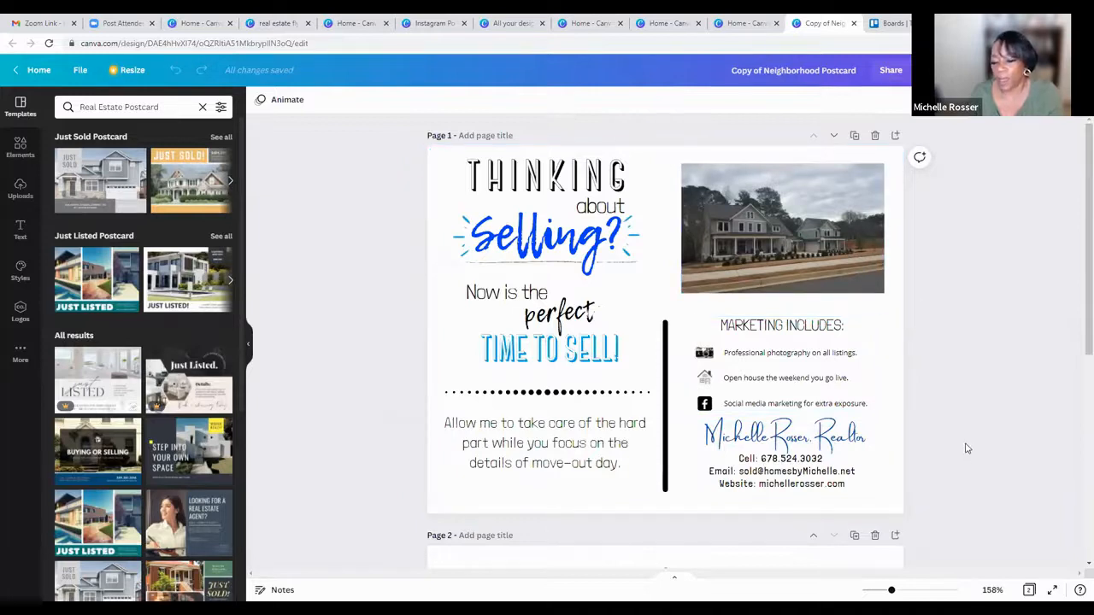
# Step: Scroll through the 'Thinking about Selling?' front and home-market-analysis back pages
pyautogui.scroll(-3, 965, 449)
pyautogui.scroll(-4, 966, 449)
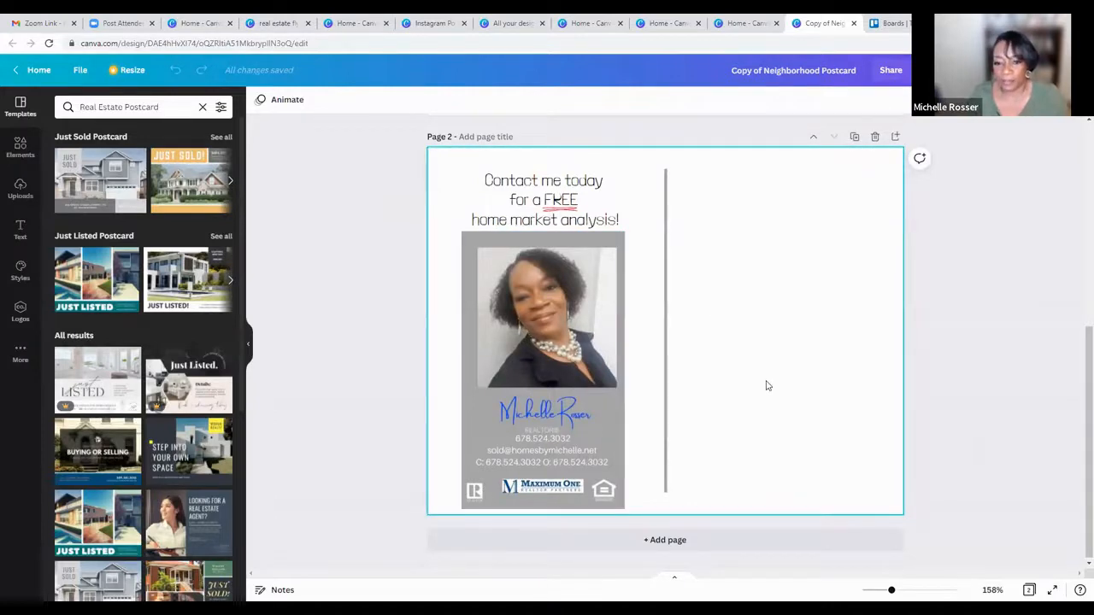
pyautogui.scroll(1, 766, 386)
pyautogui.scroll(3, 766, 386)
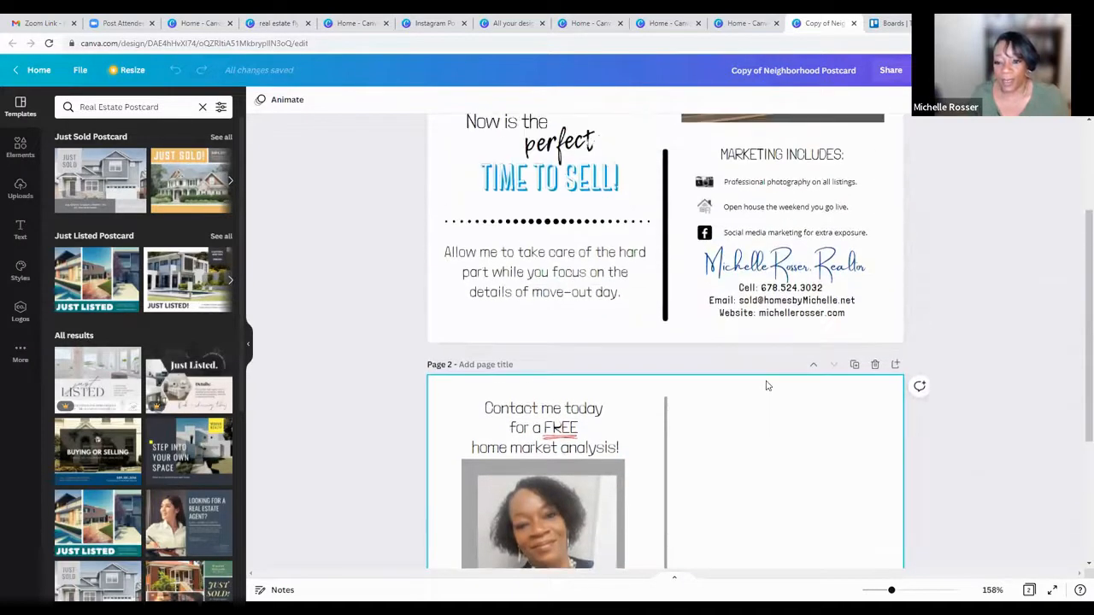
pyautogui.scroll(1, 767, 385)
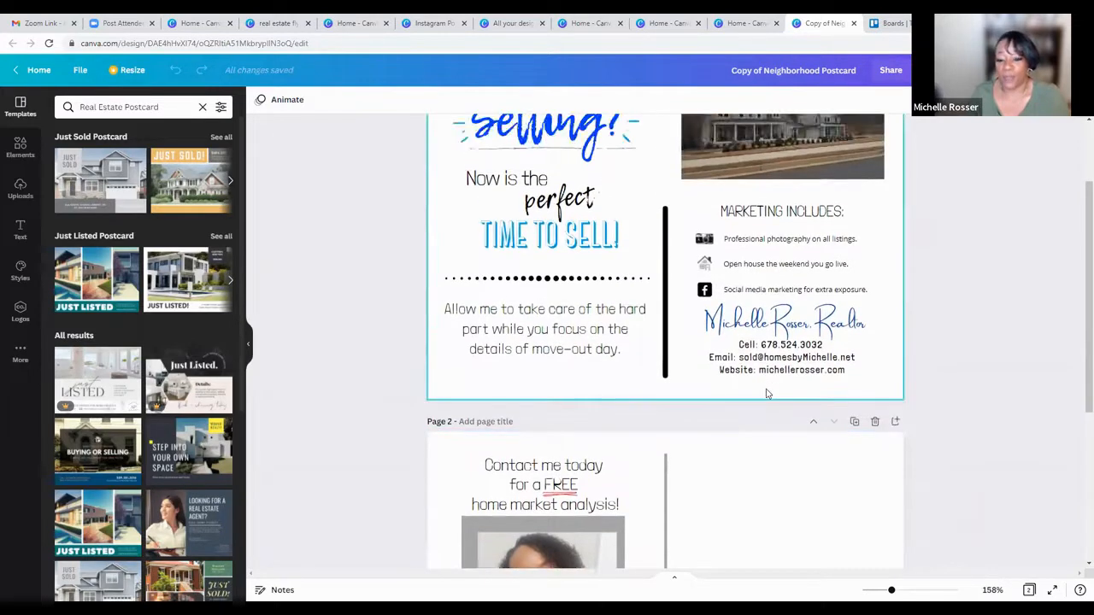
pyautogui.scroll(1, 767, 394)
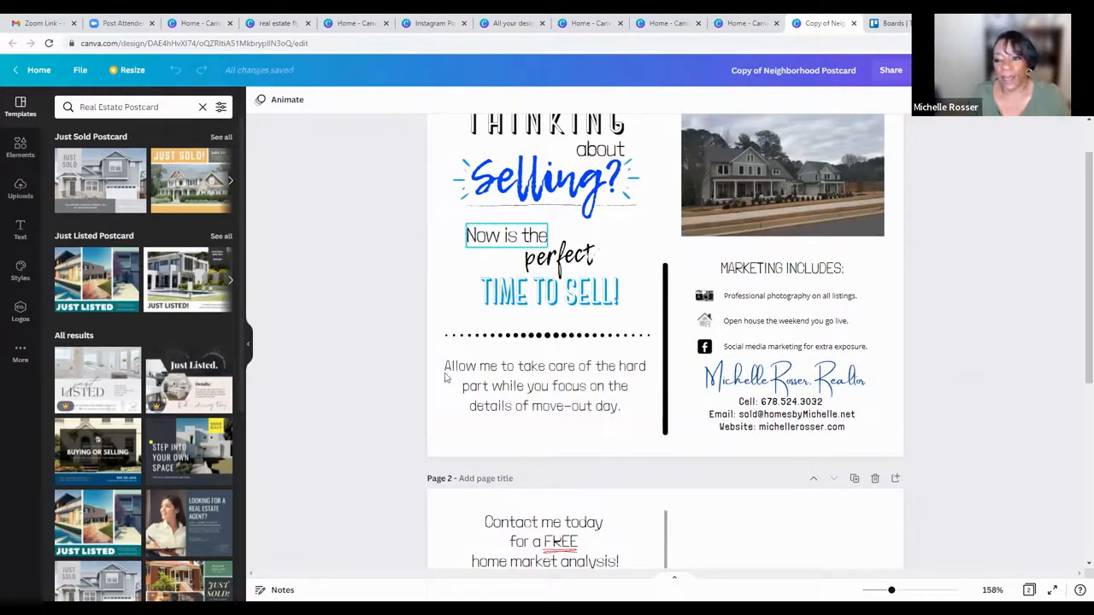
# Step: Go back Home and search templates for 'postcard'
pyautogui.click(37, 71)
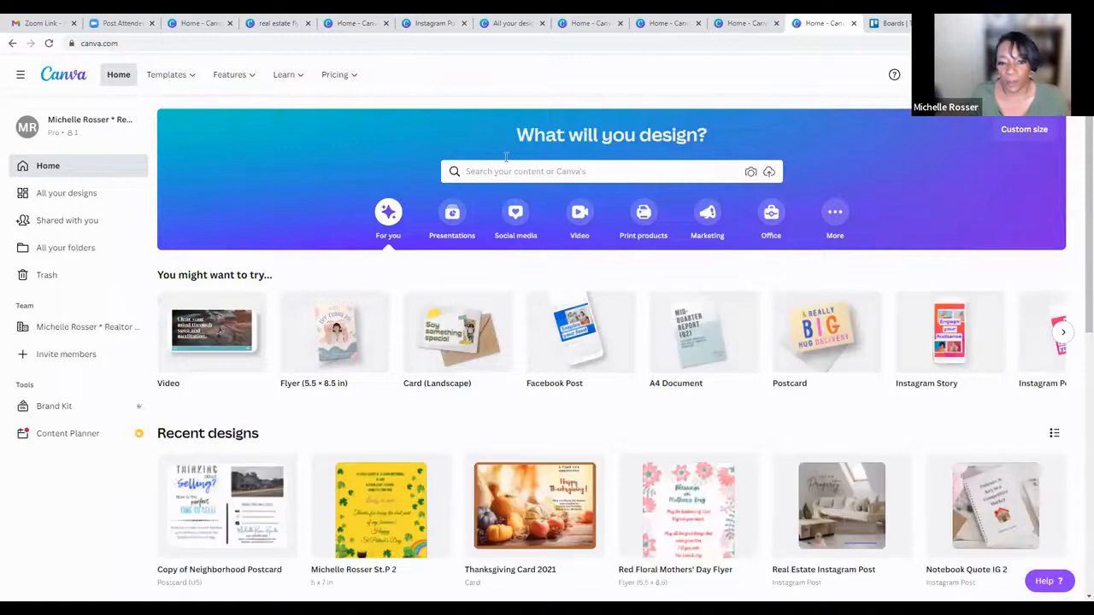
pyautogui.click(506, 170)
pyautogui.write('pos')
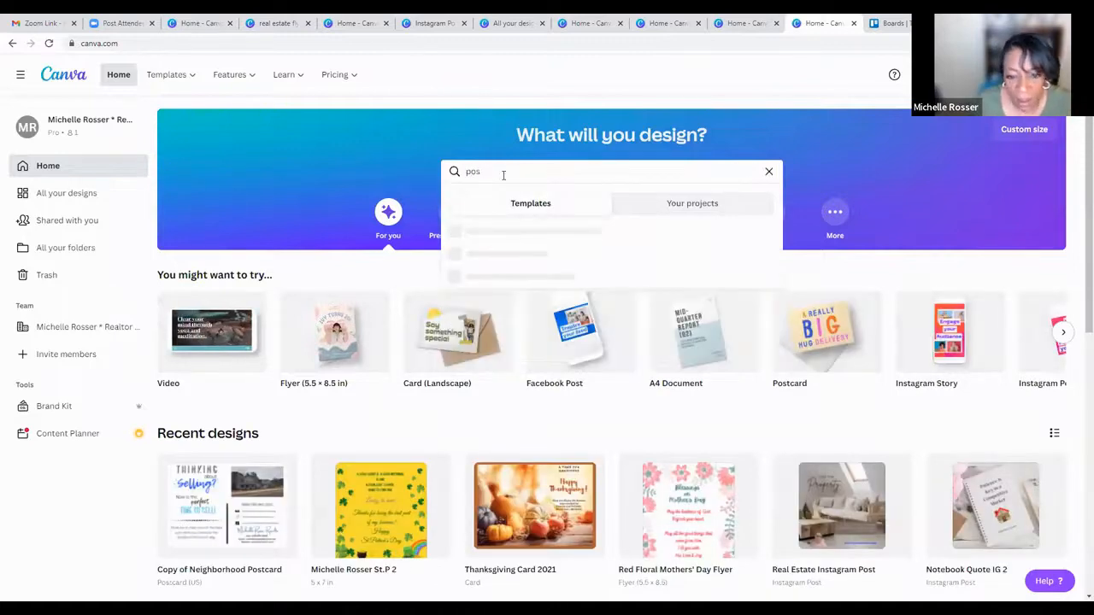
pyautogui.write('tcard')
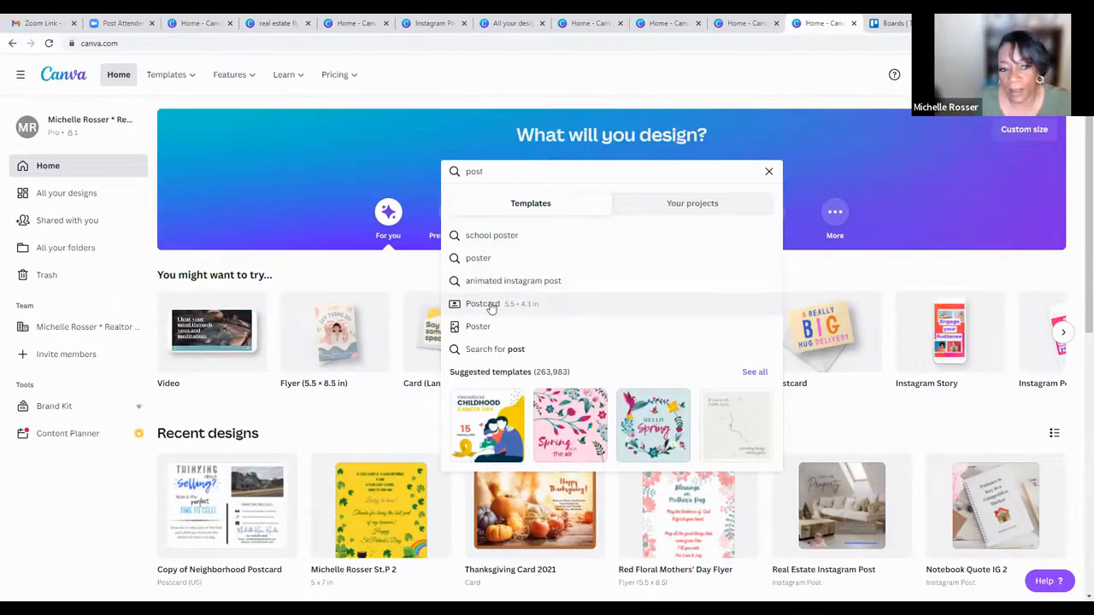
pyautogui.click(491, 306)
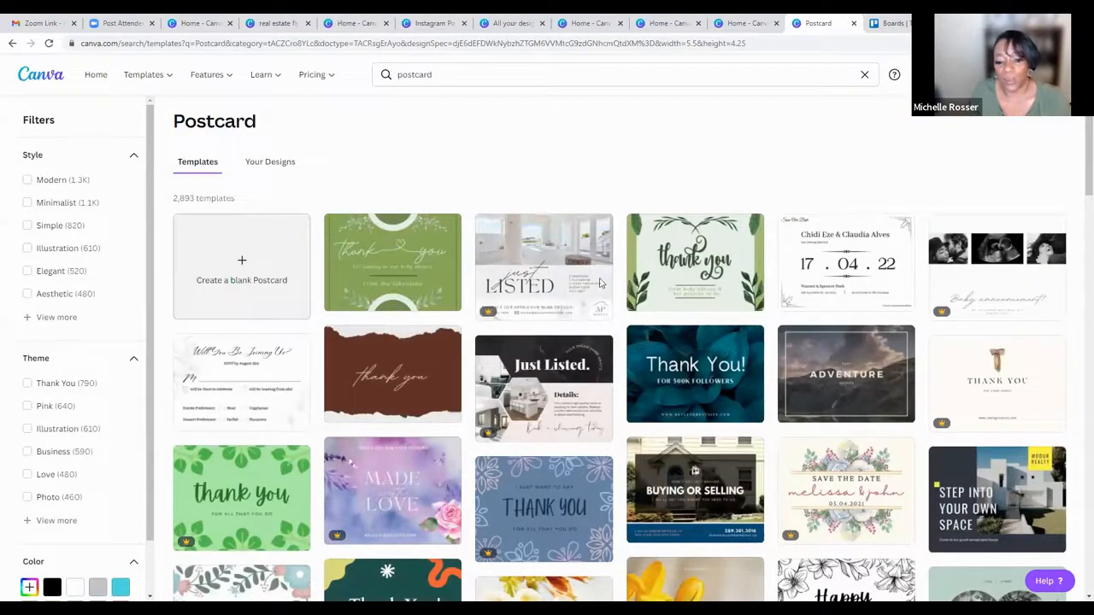
# Step: Scroll the postcard results down to the black-and-white Just Listed Sold template
pyautogui.click(465, 80)
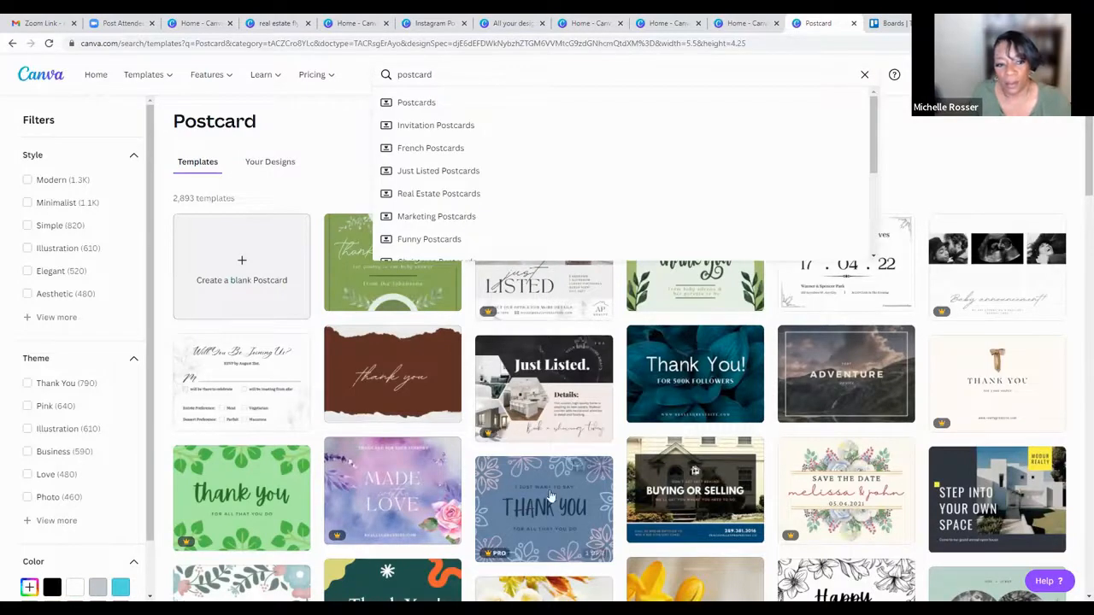
pyautogui.scroll(-1, 511, 425)
pyautogui.scroll(-2, 511, 425)
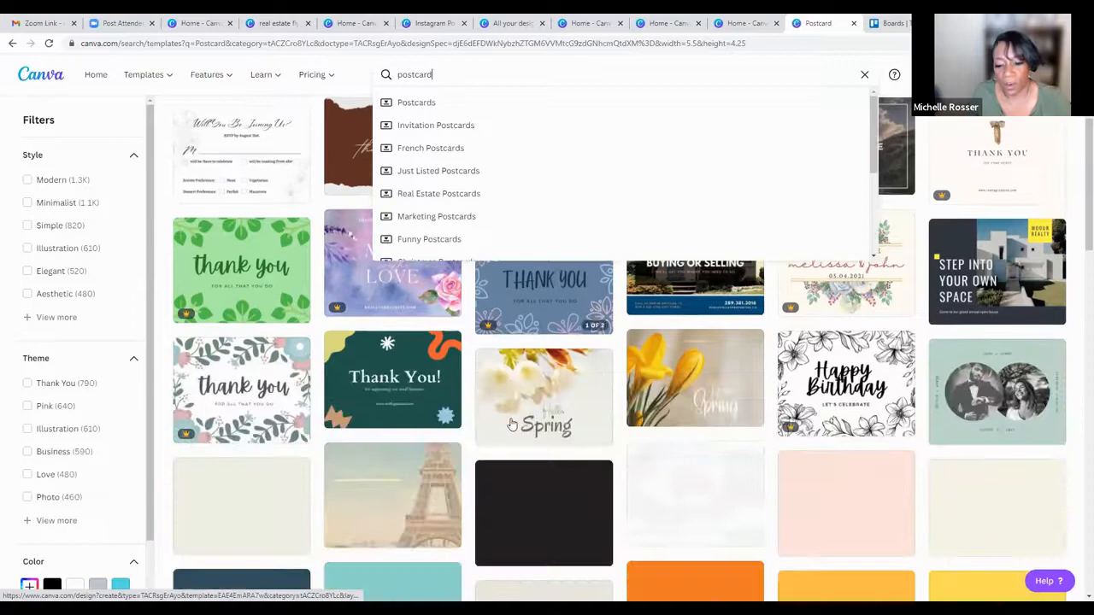
pyautogui.scroll(-2, 515, 416)
pyautogui.scroll(-5, 516, 416)
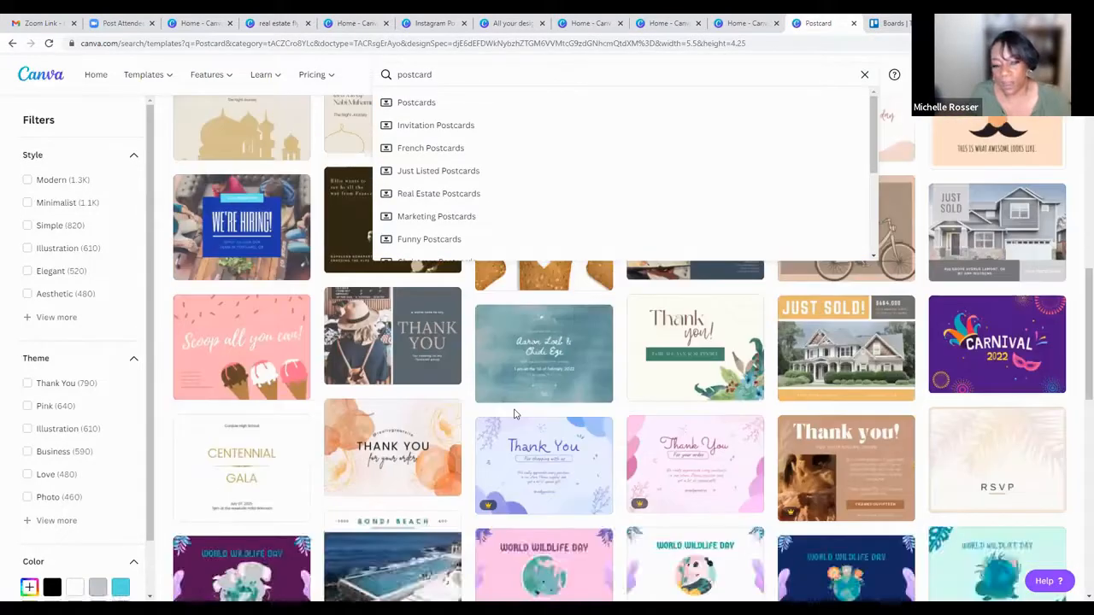
pyautogui.scroll(-1, 515, 415)
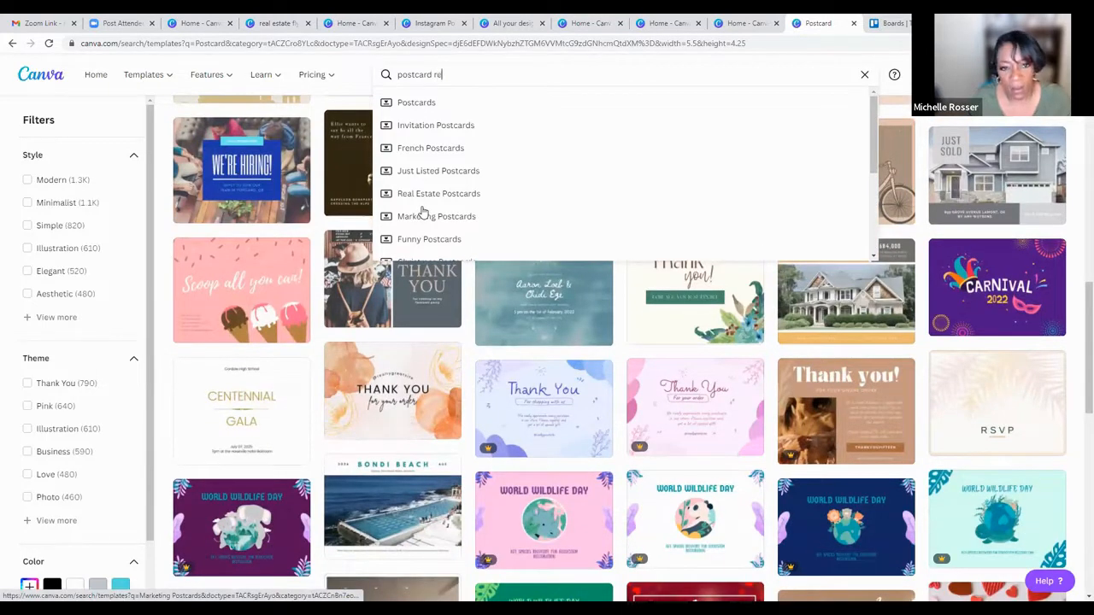
pyautogui.press('BackSpace')
pyautogui.press('BackSpace')
pyautogui.press('BackSpace')
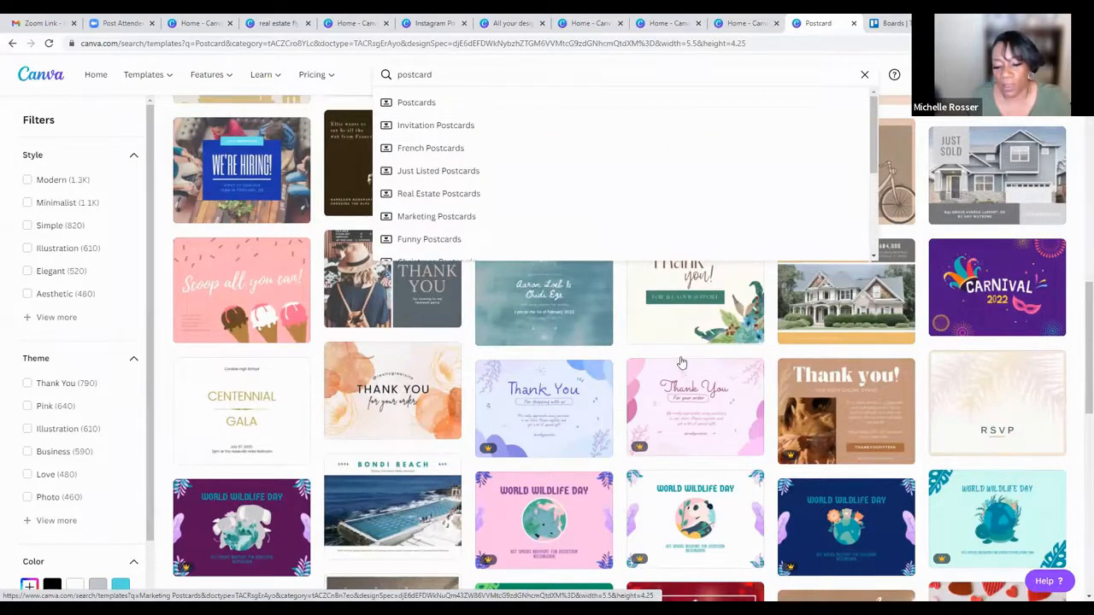
pyautogui.scroll(-4, 681, 363)
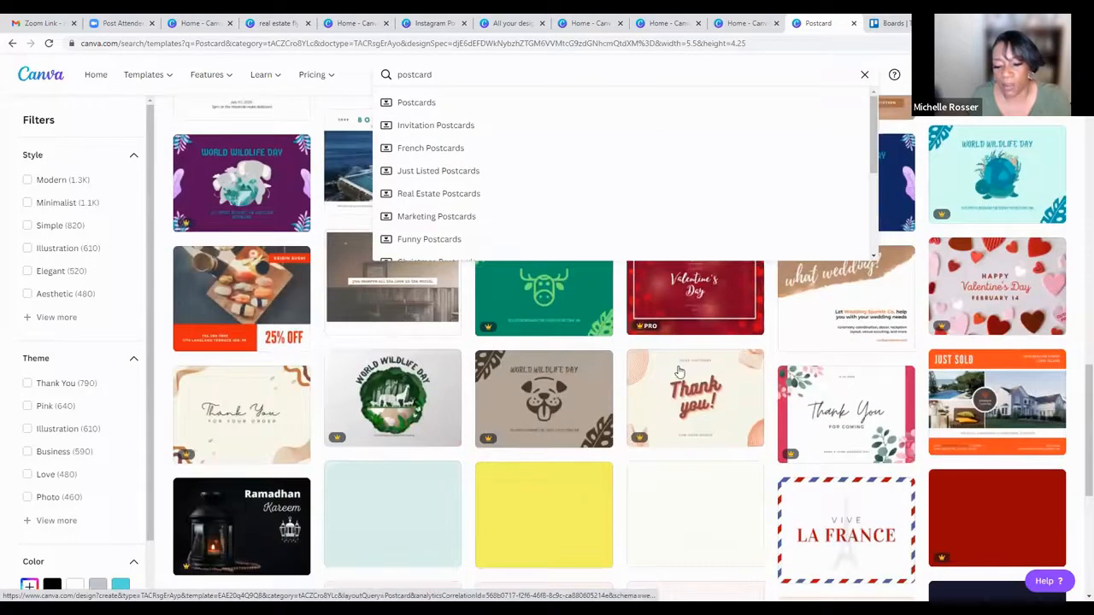
pyautogui.scroll(-5, 677, 372)
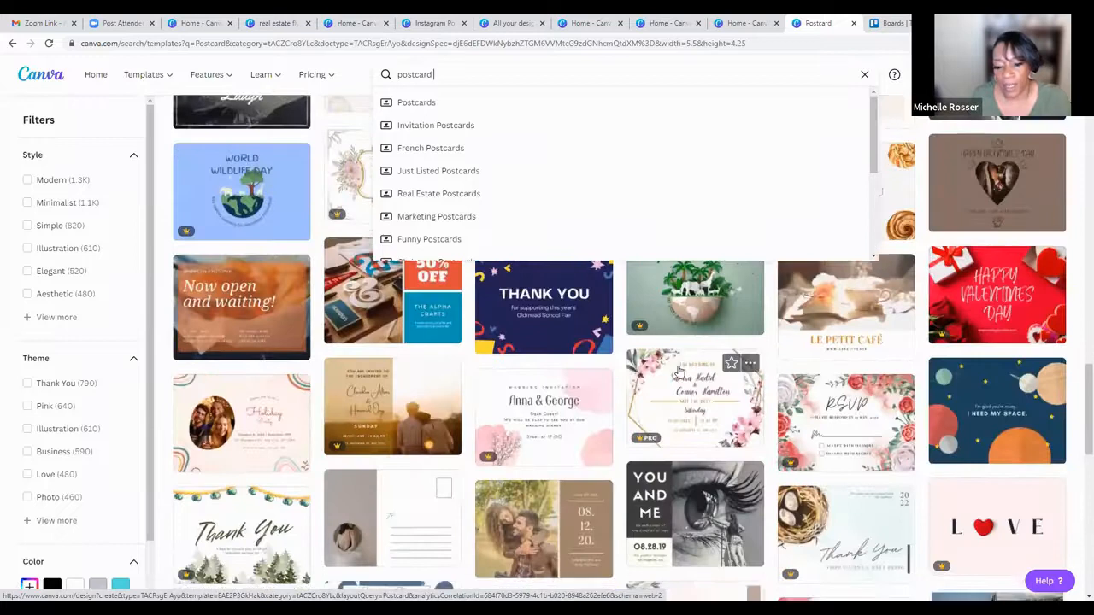
pyautogui.scroll(-2, 677, 371)
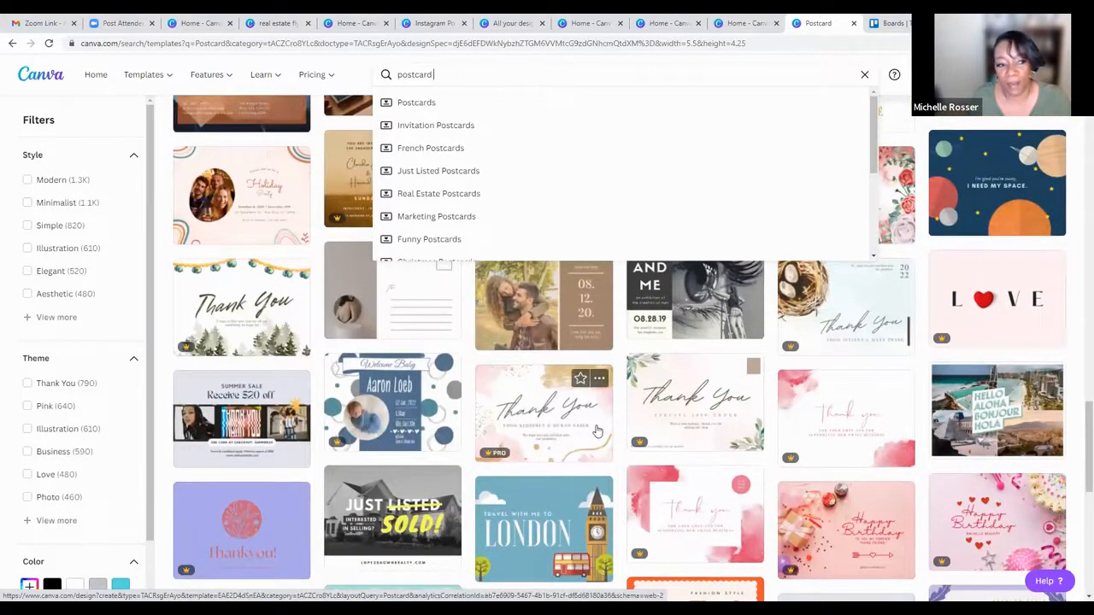
pyautogui.scroll(-1, 596, 433)
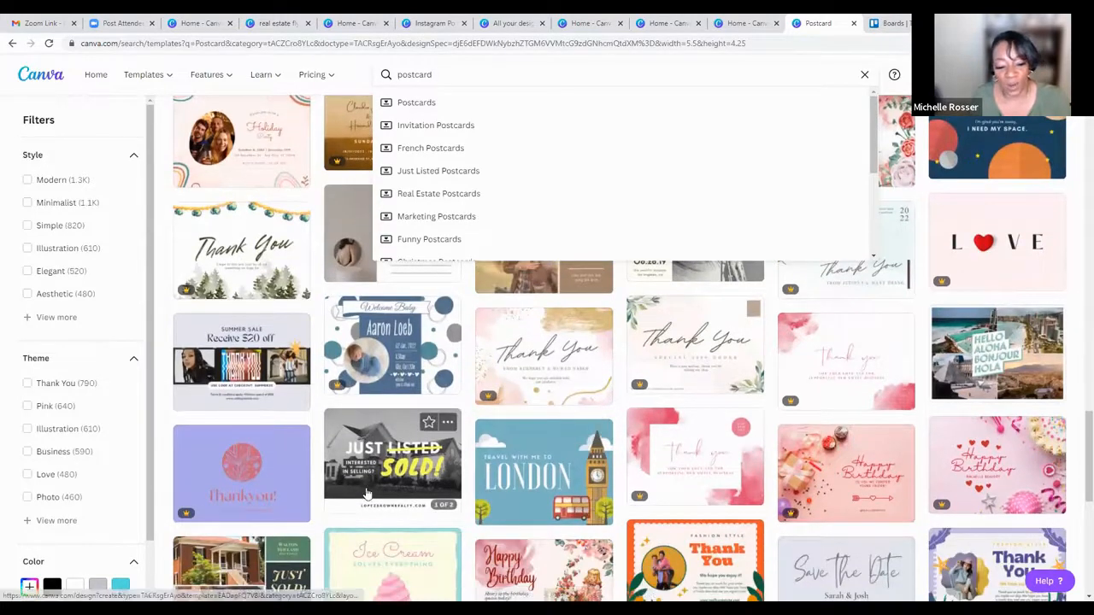
# Step: Open the Just Listed Sold template, then select its website text and house photo
pyautogui.moveTo(395, 500)
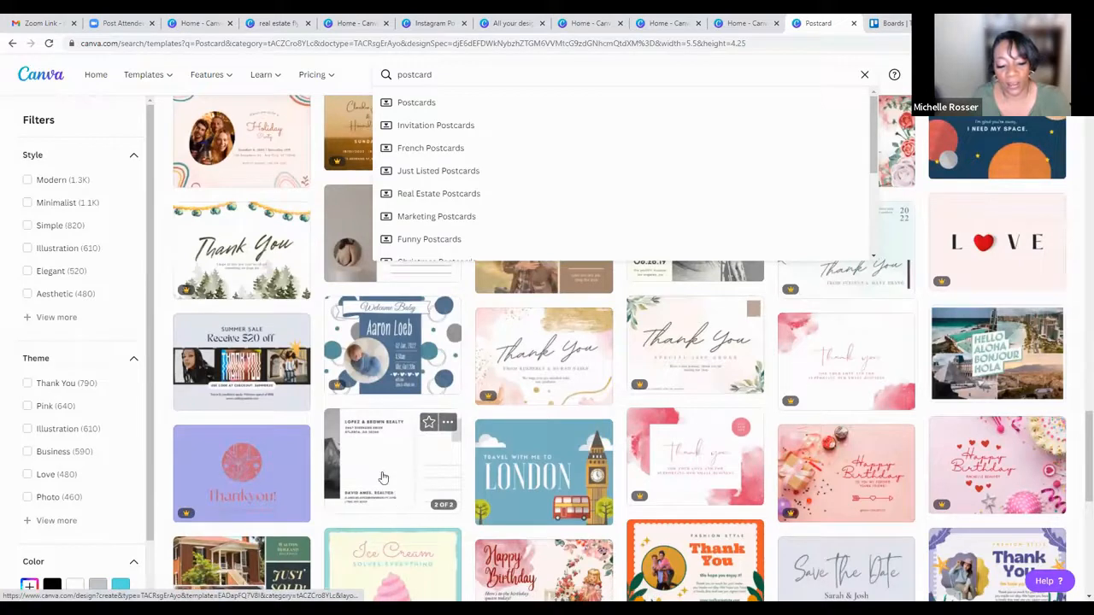
pyautogui.click(384, 478)
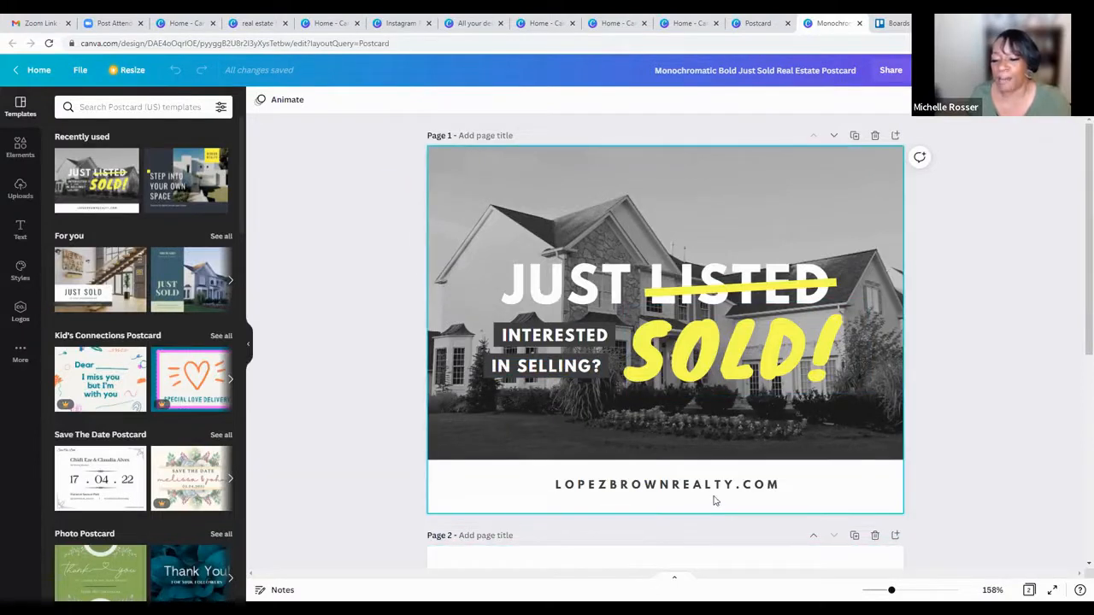
pyautogui.click(688, 484)
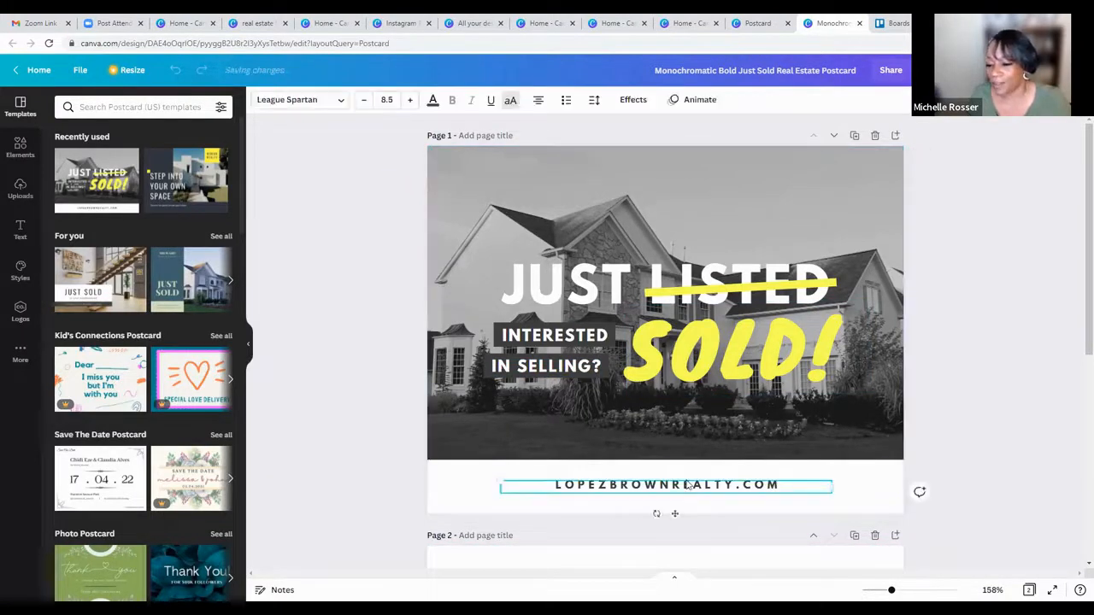
pyautogui.click(635, 189)
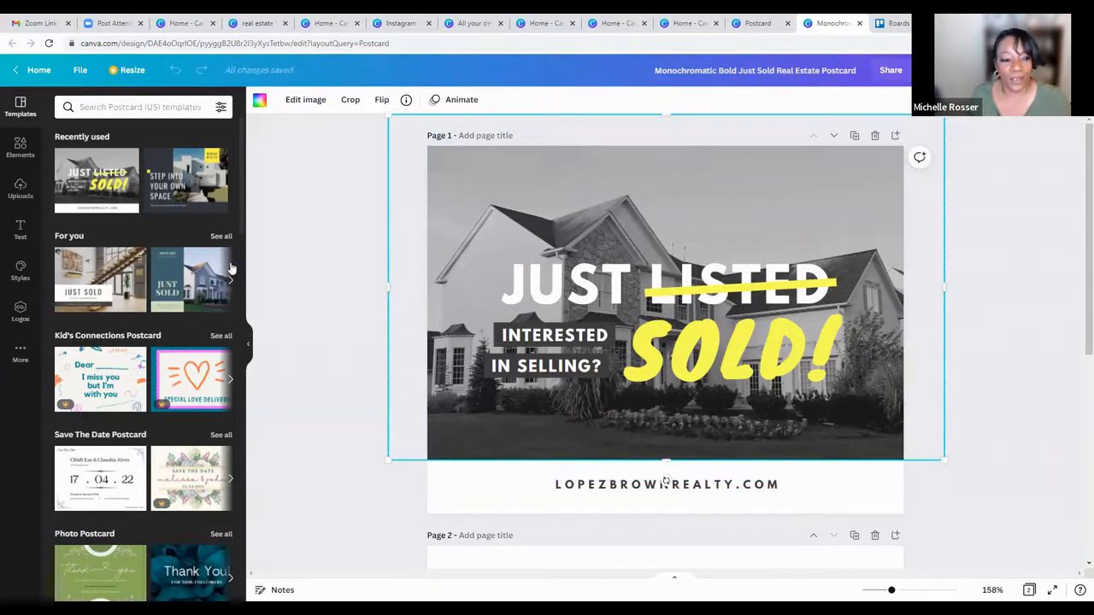
# Step: Swap the front photo for an uploaded house image and drag the blue business-card image onto Page 2
pyautogui.click(21, 190)
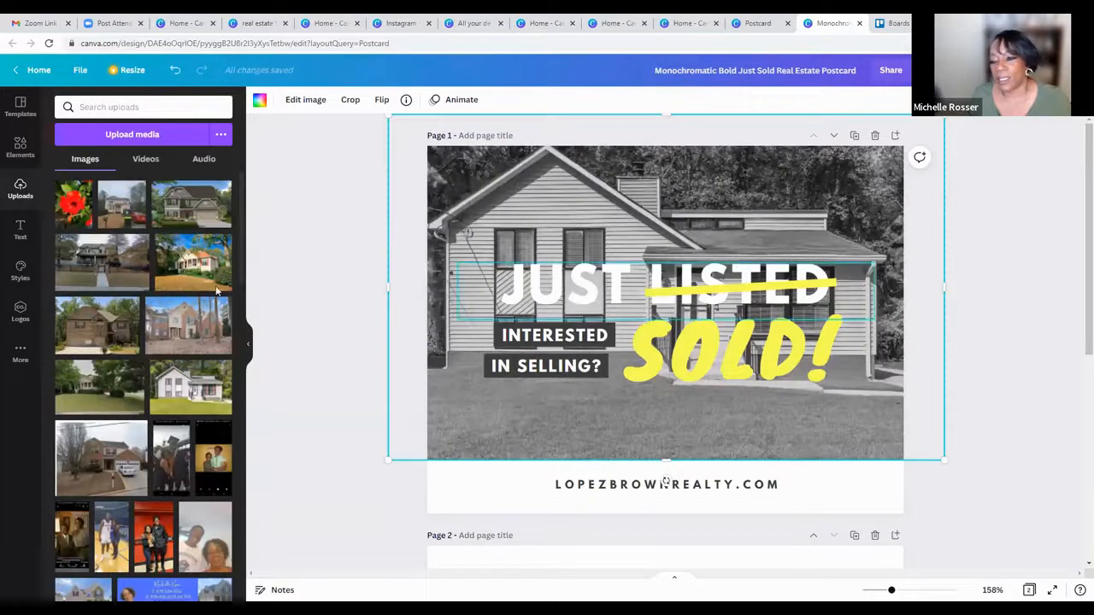
pyautogui.scroll(-5, 280, 317)
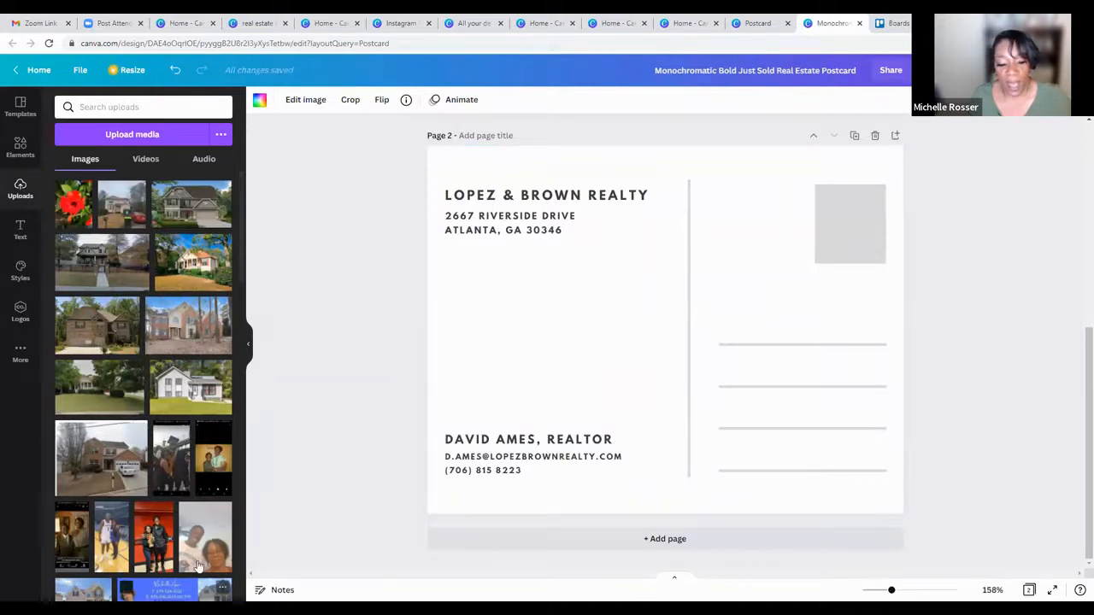
pyautogui.moveTo(437, 294); pyautogui.dragTo(632, 394)
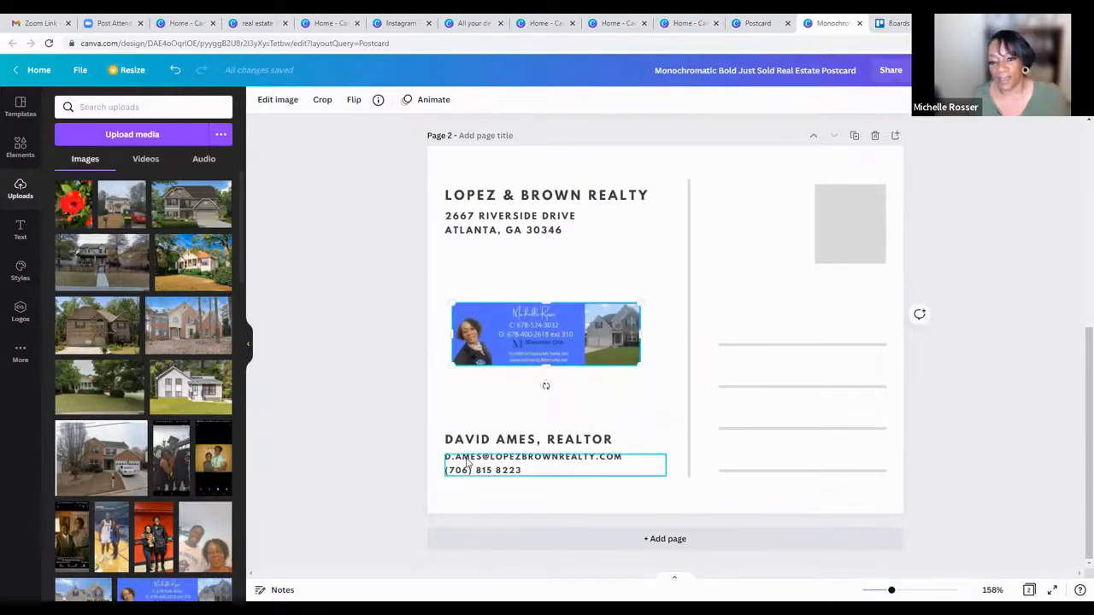
pyautogui.click(377, 346)
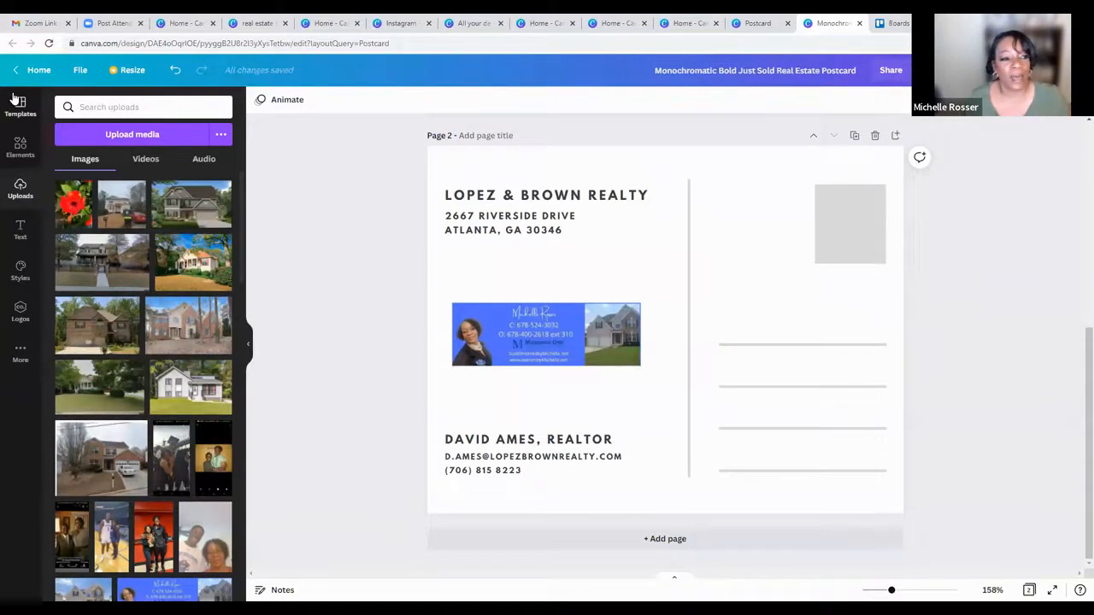
# Step: Return Home and search templates for 'real estate'
pyautogui.click(34, 70)
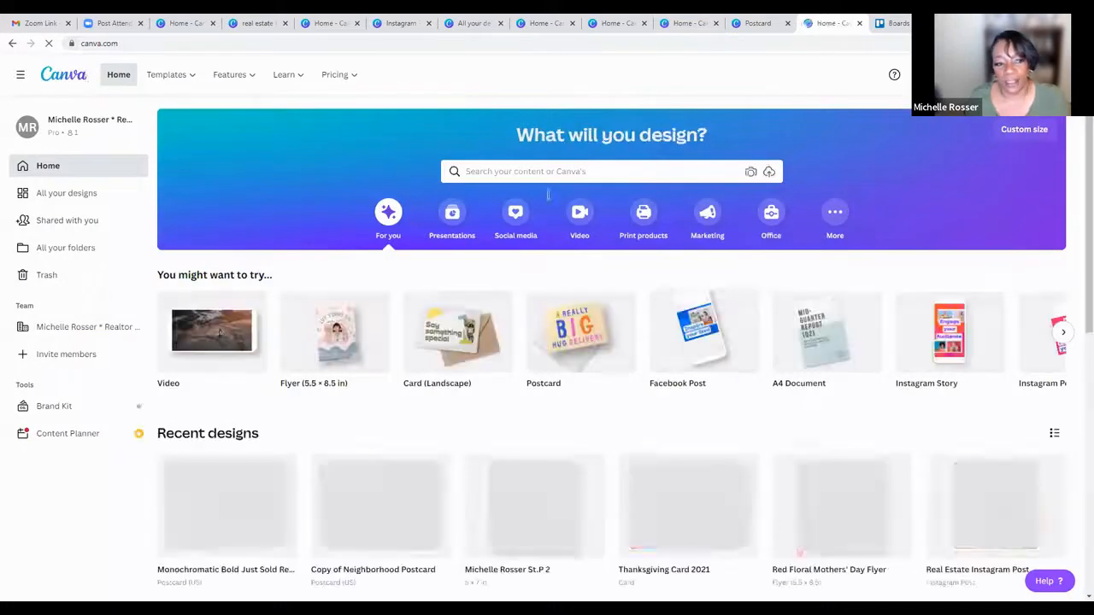
pyautogui.write('real')
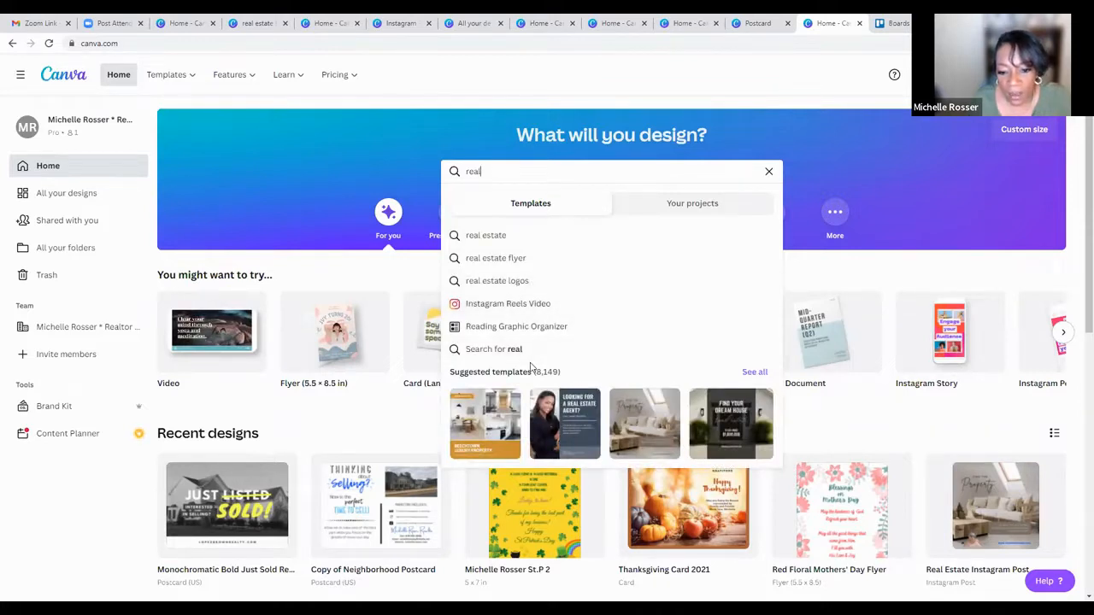
pyautogui.click(486, 237)
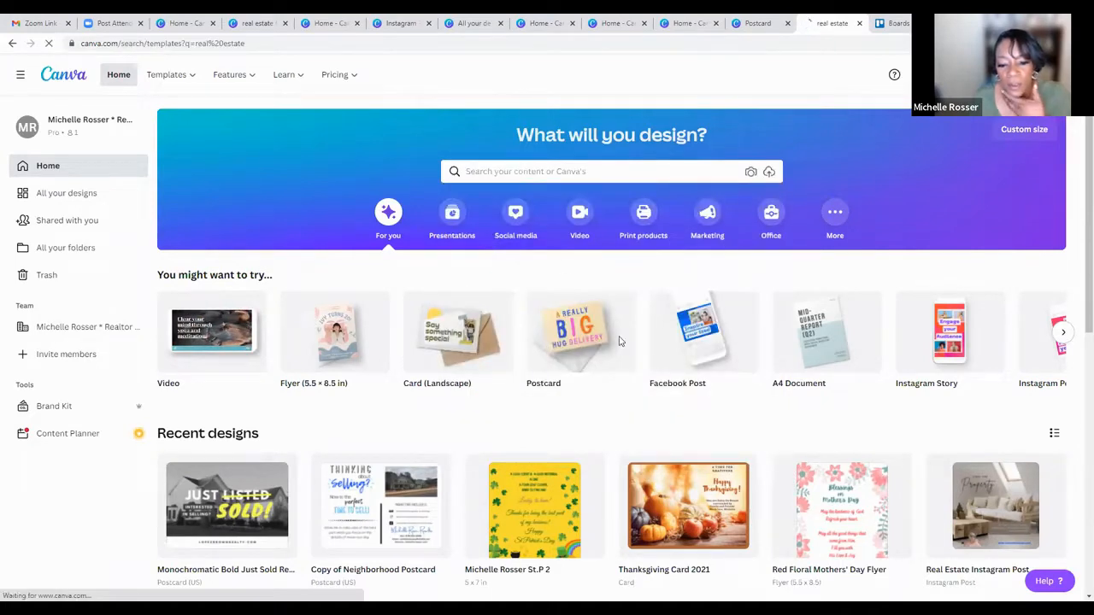
# Step: Scroll through the real estate results, such as Modern Home For Sale and Just Listed designs
pyautogui.scroll(-1, 620, 340)
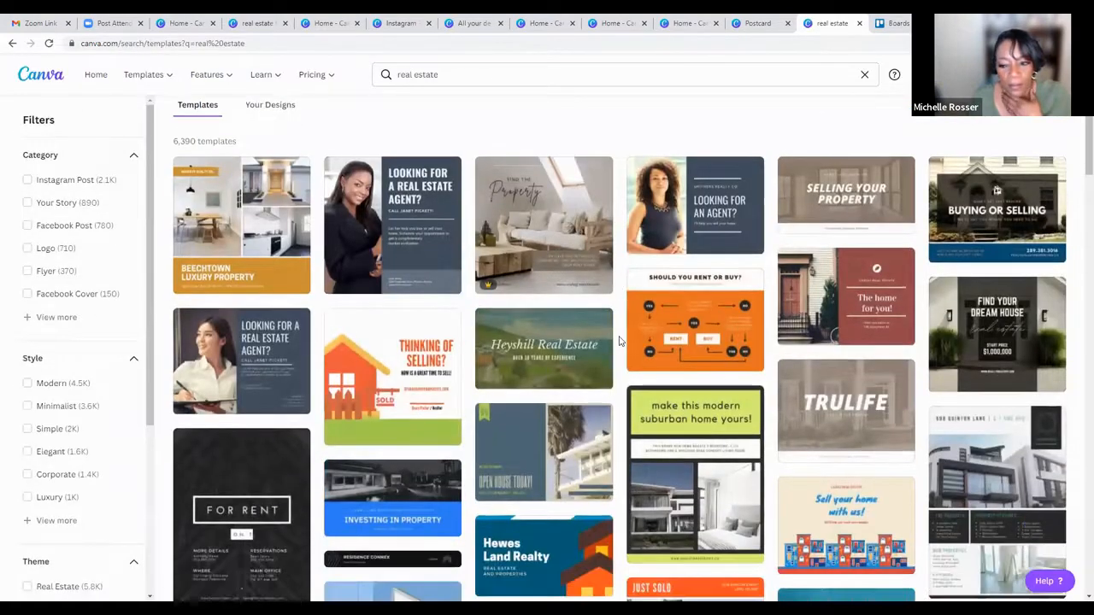
pyautogui.scroll(-4, 619, 340)
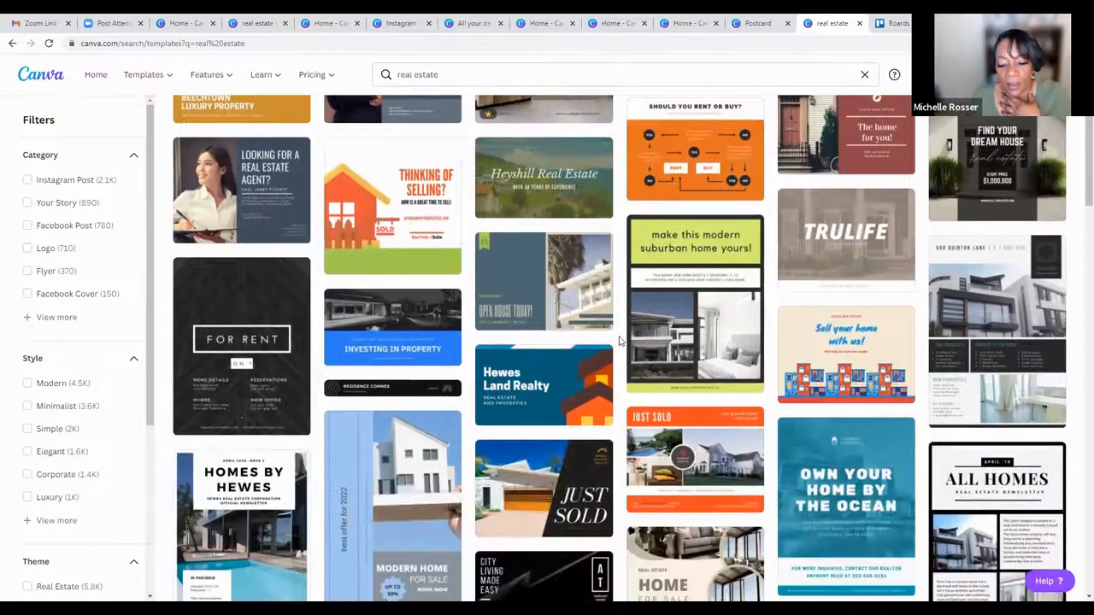
pyautogui.scroll(-4, 619, 340)
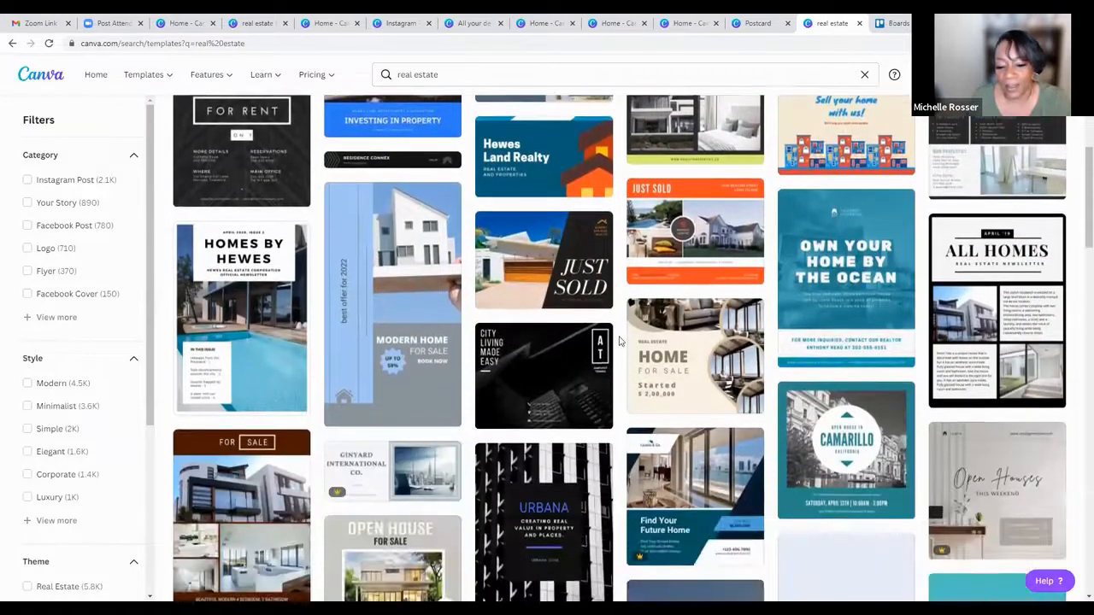
pyautogui.scroll(-1, 620, 340)
pyautogui.scroll(-3, 620, 340)
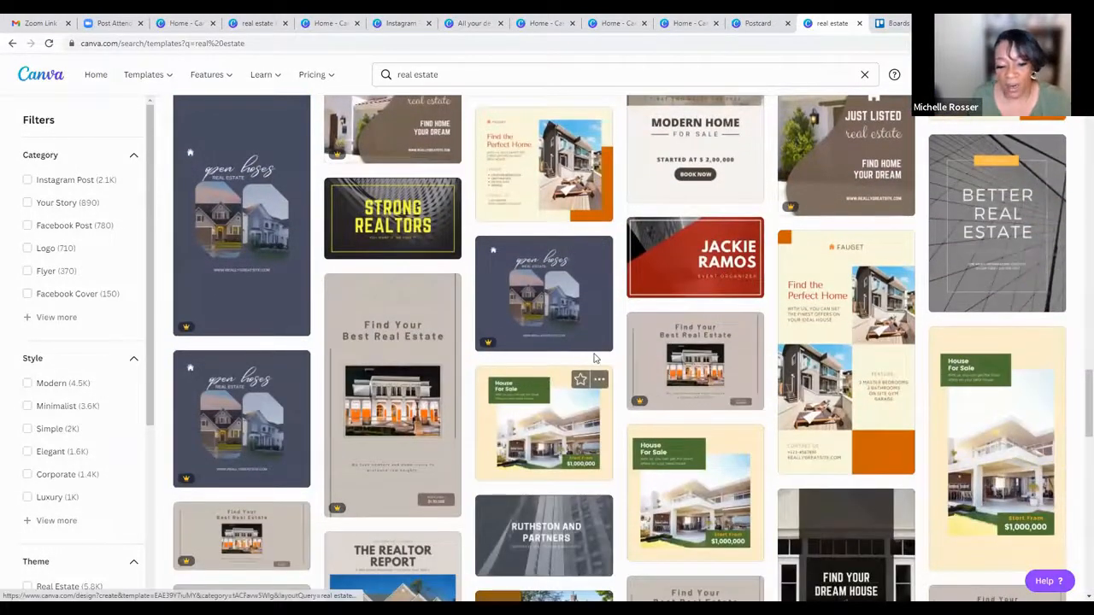
pyautogui.scroll(-5, 595, 358)
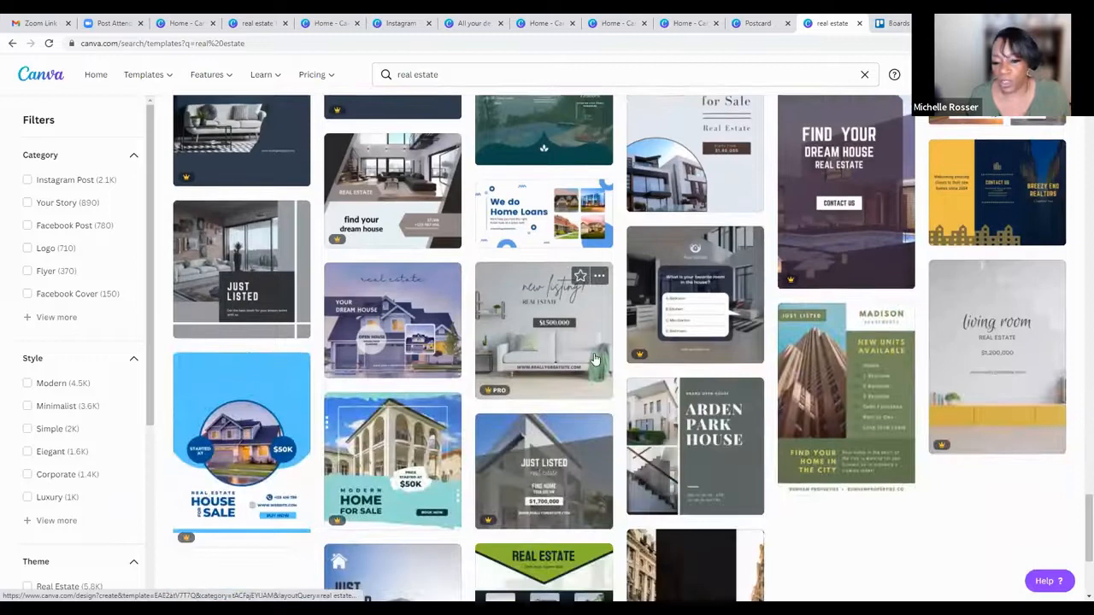
pyautogui.scroll(-1, 595, 358)
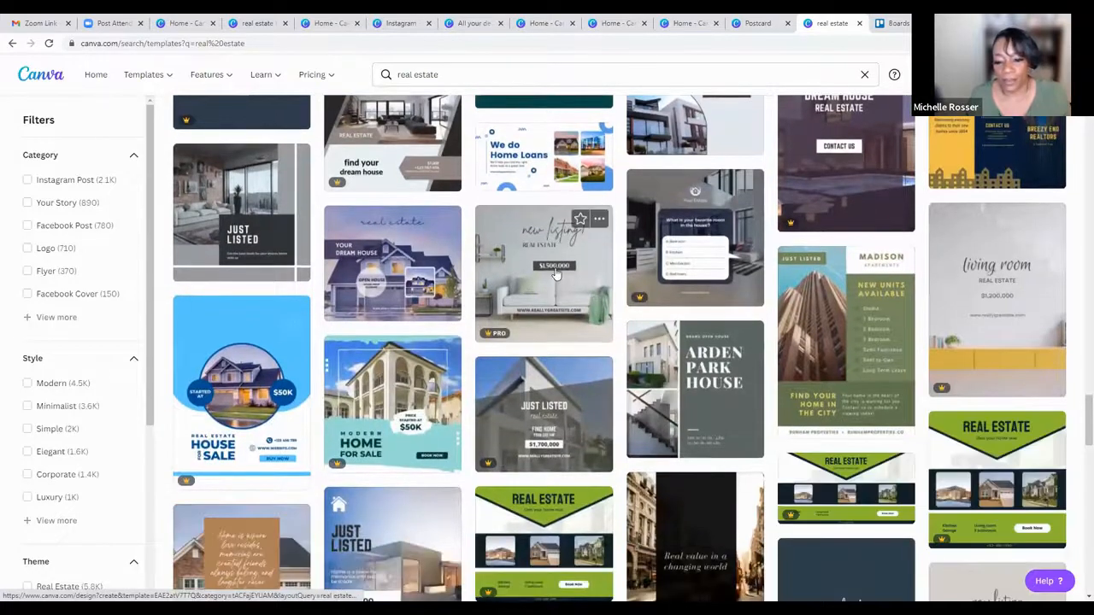
pyautogui.scroll(-6, 556, 274)
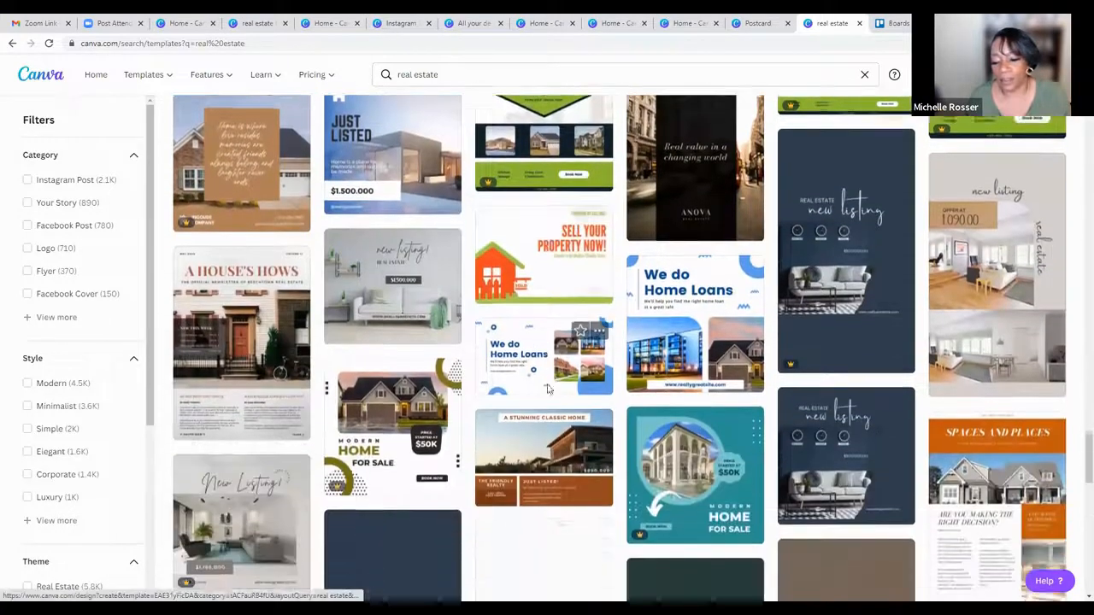
pyautogui.scroll(-2, 548, 388)
pyautogui.scroll(-2, 548, 389)
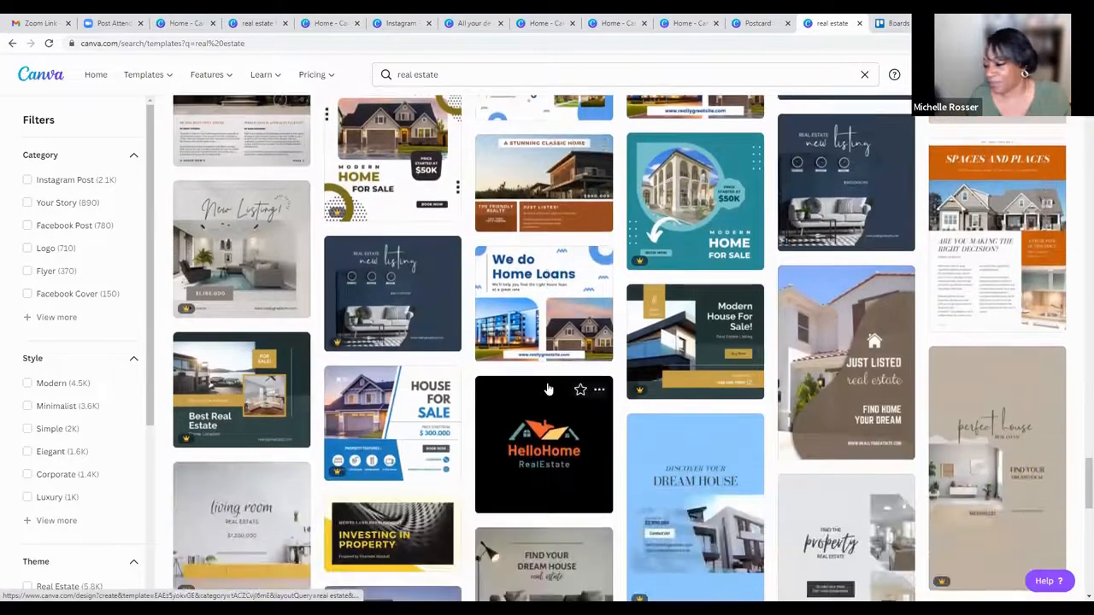
pyautogui.scroll(-4, 548, 389)
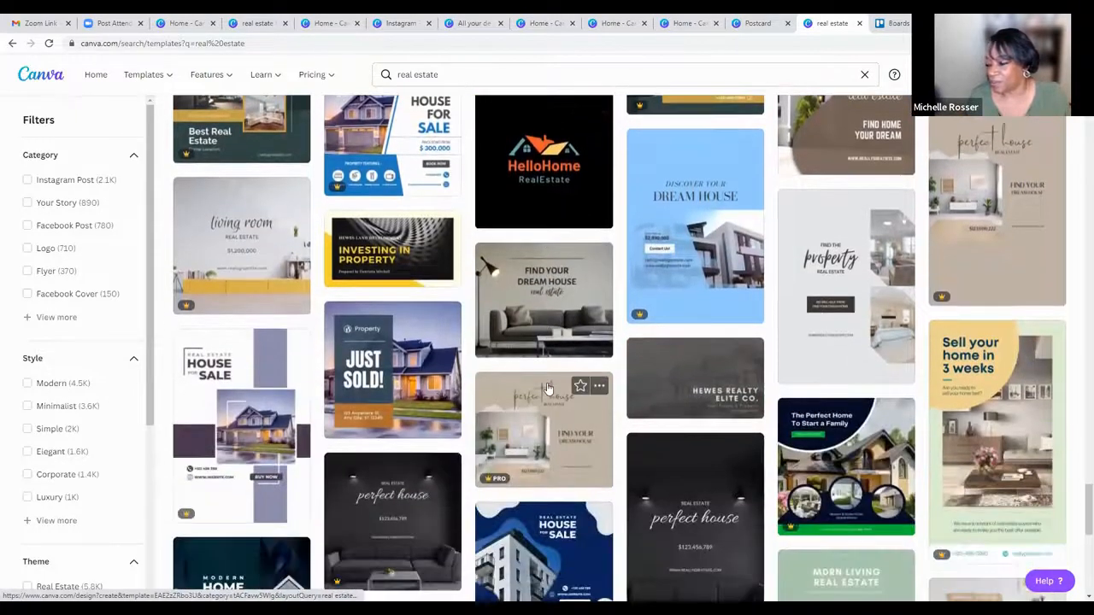
pyautogui.scroll(-4, 548, 389)
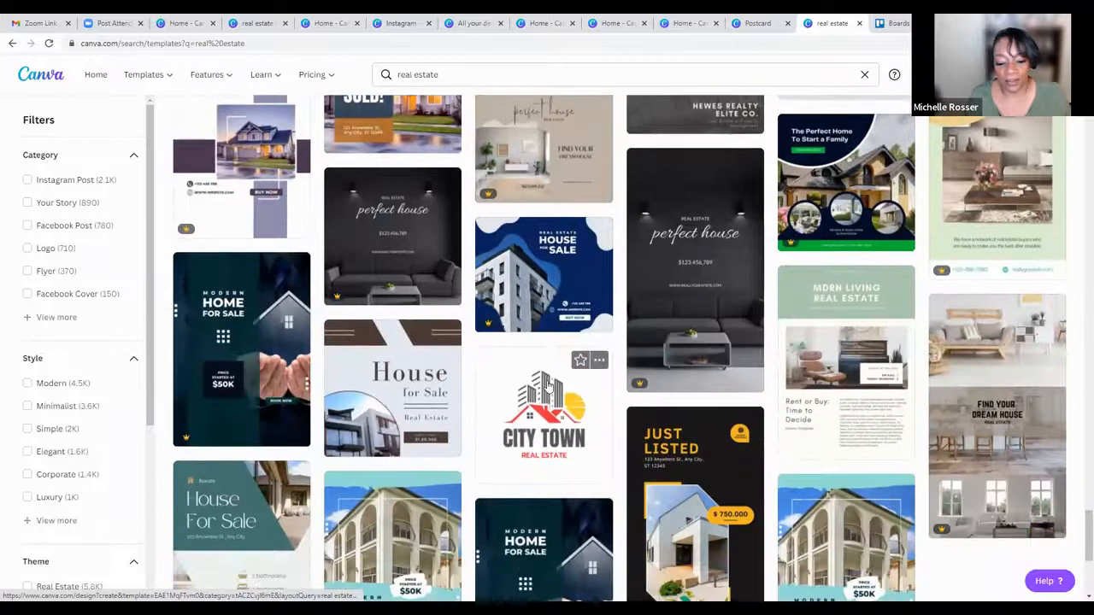
pyautogui.scroll(-2, 548, 389)
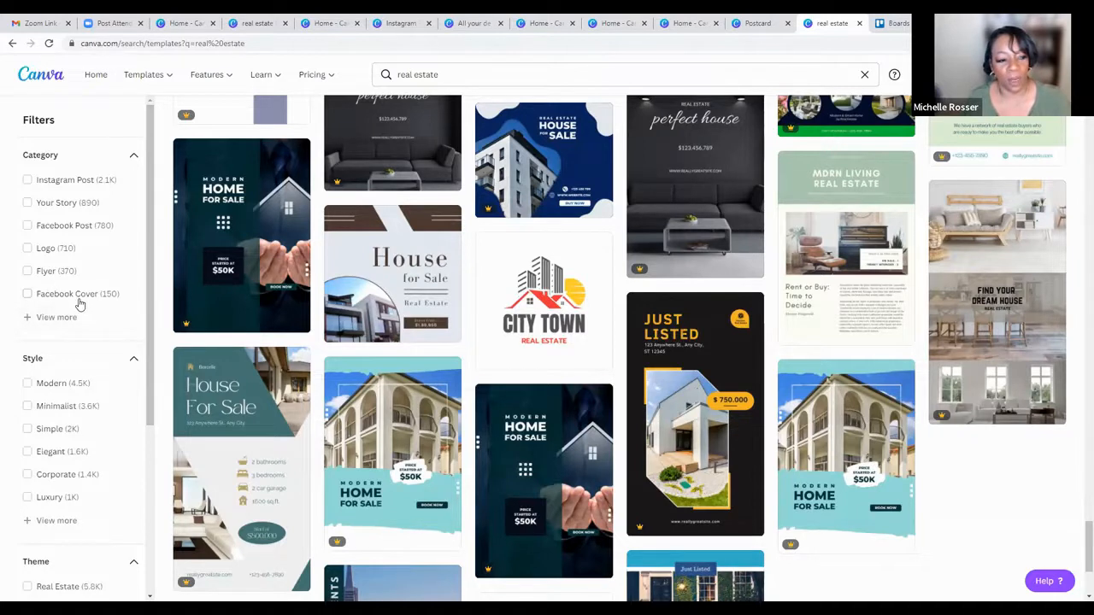
pyautogui.scroll(-2, 141, 330)
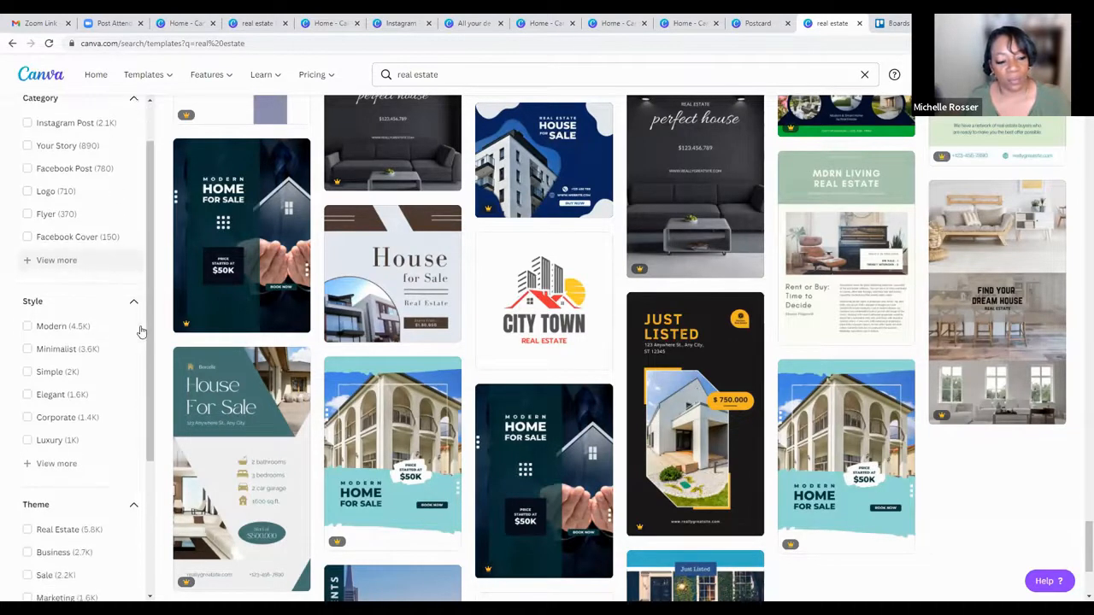
pyautogui.scroll(-3, 141, 330)
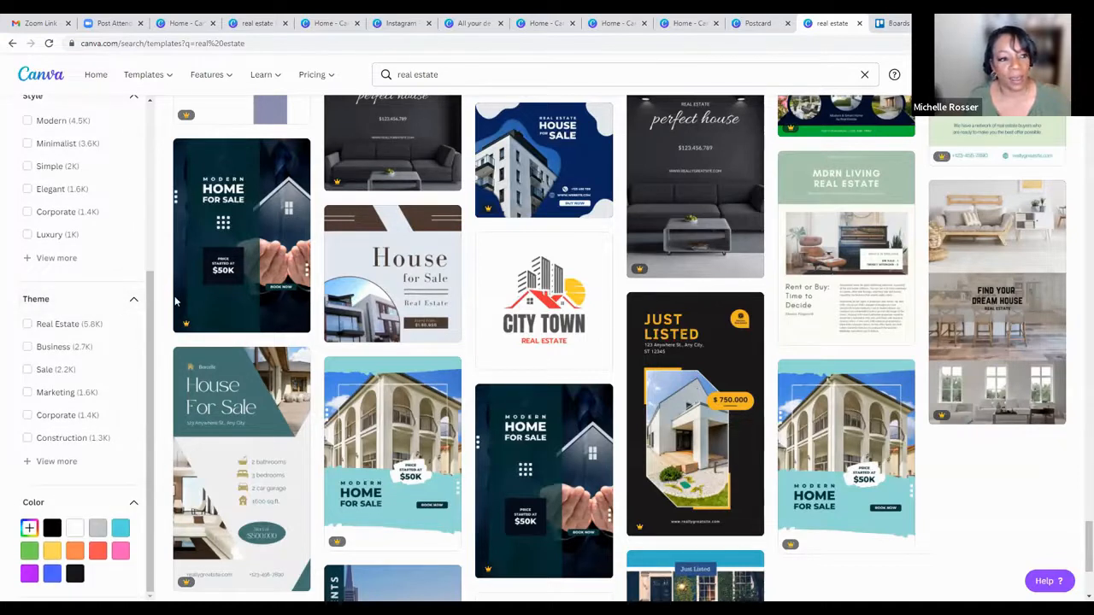
pyautogui.click(96, 79)
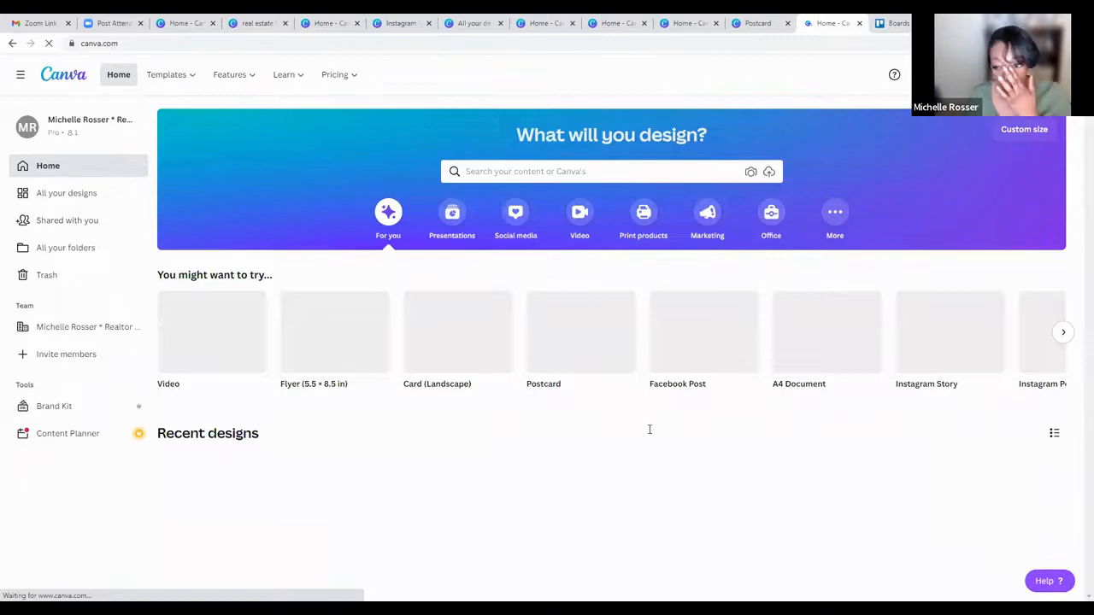
pyautogui.scroll(-8, 649, 435)
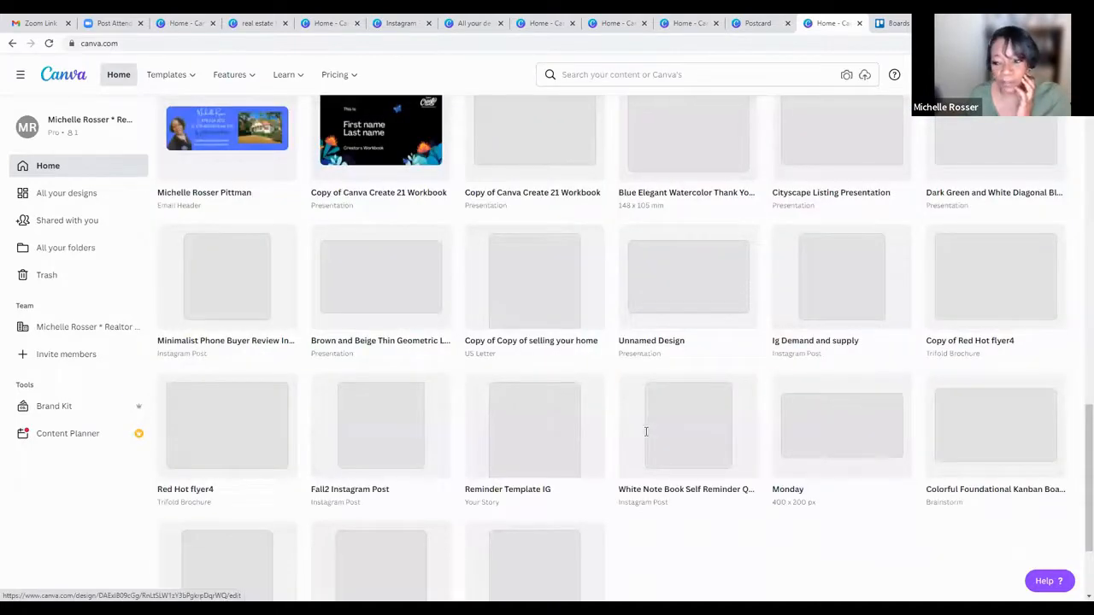
pyautogui.scroll(-5, 646, 431)
pyautogui.scroll(-1, 646, 438)
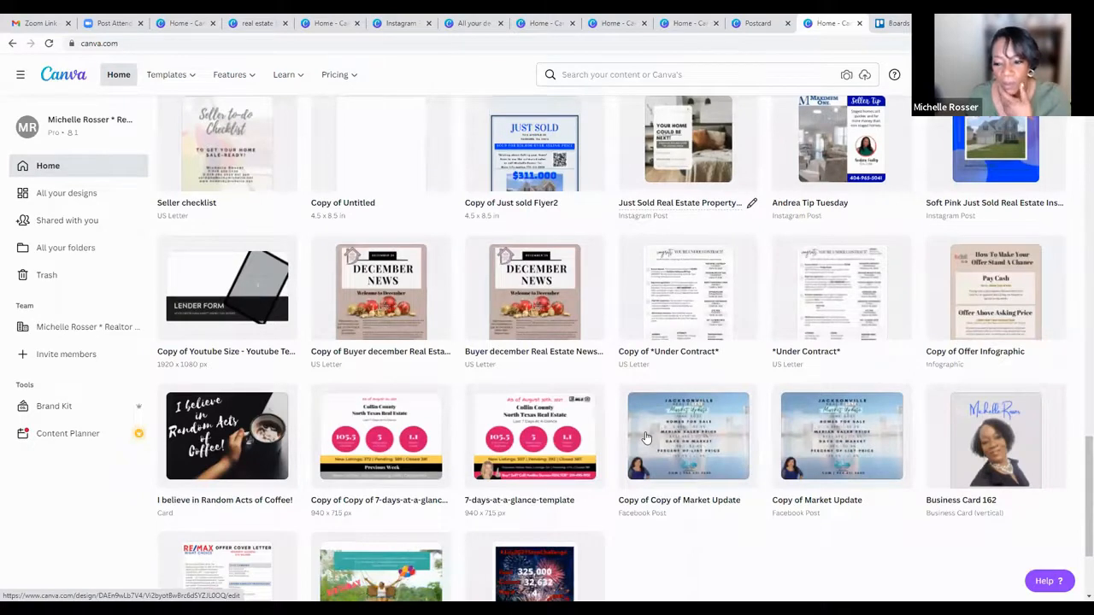
pyautogui.scroll(-5, 646, 438)
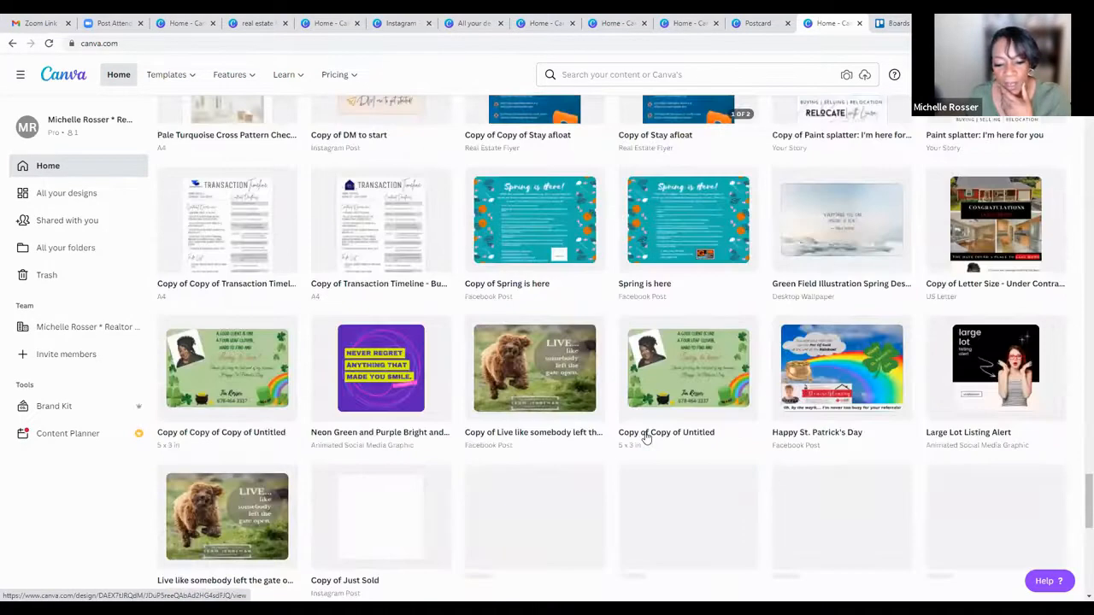
pyautogui.scroll(-5, 646, 438)
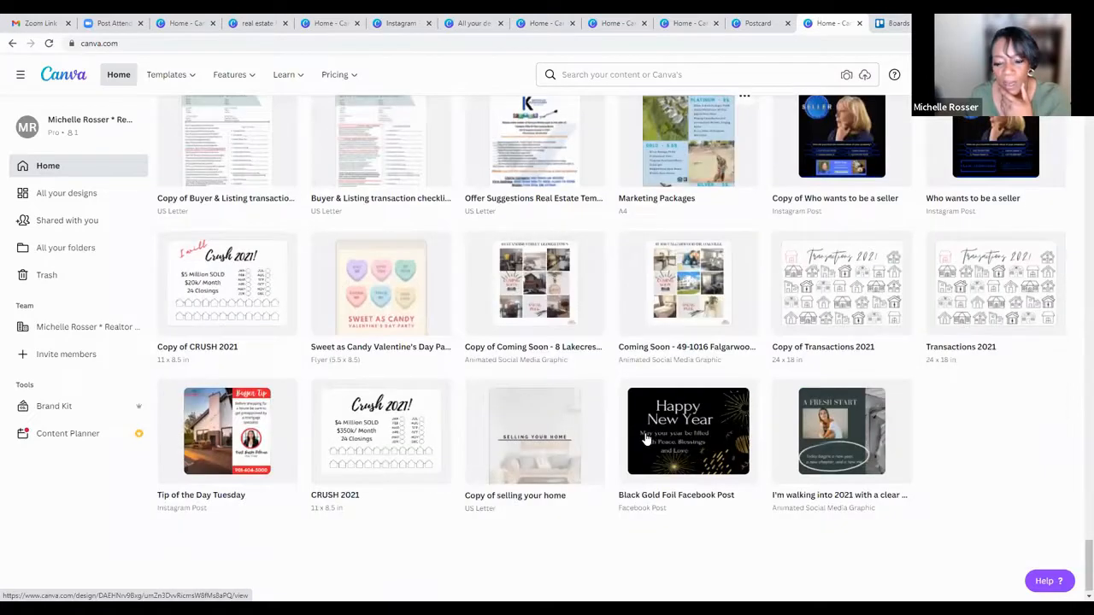
pyautogui.scroll(-7, 646, 438)
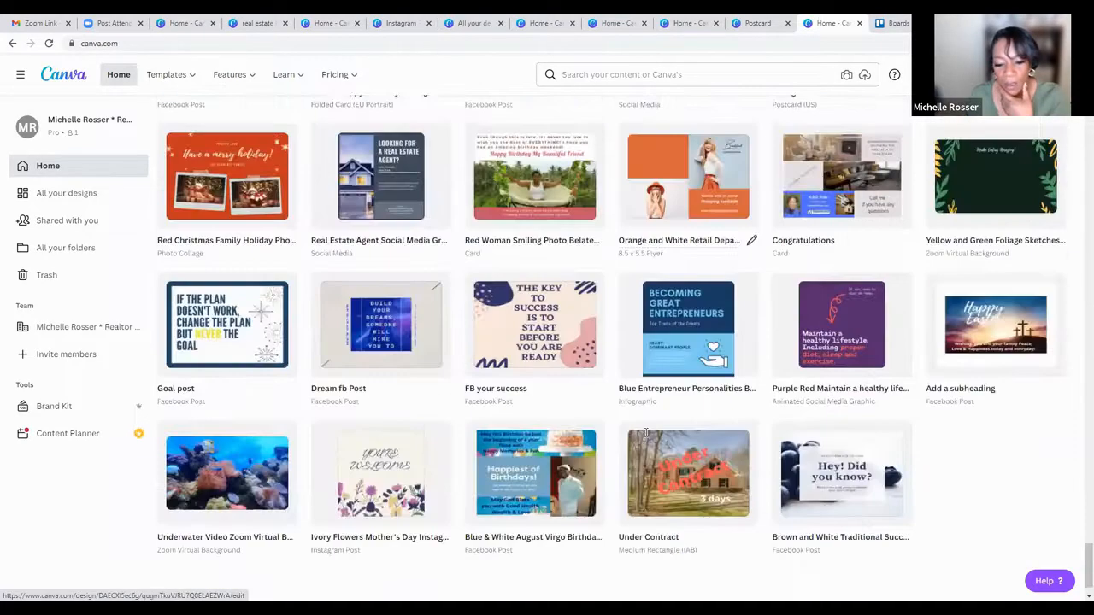
pyautogui.scroll(3, 646, 437)
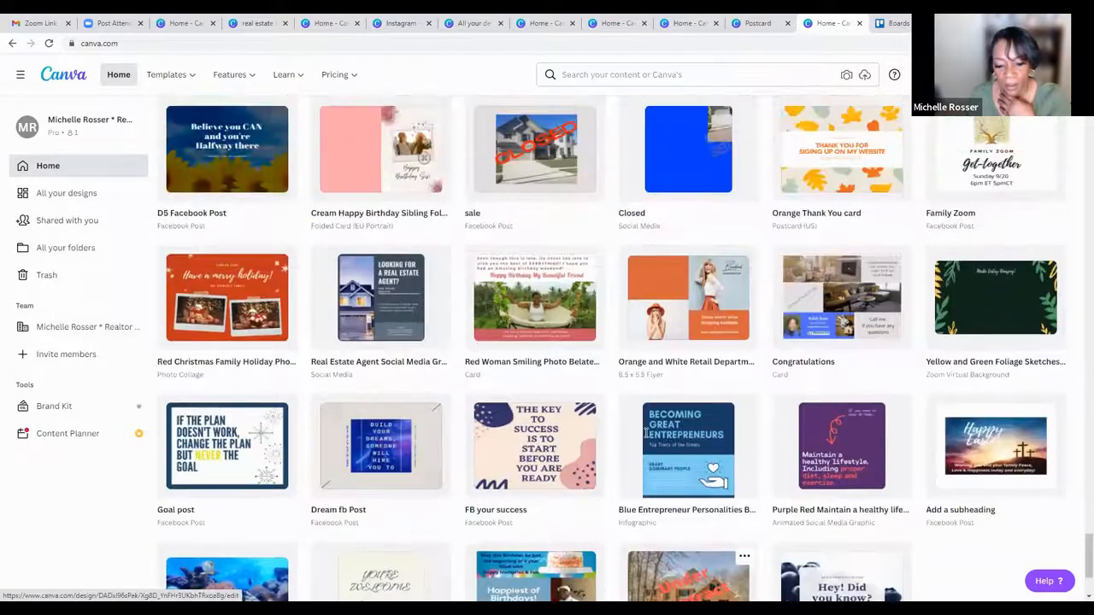
pyautogui.scroll(5, 646, 437)
pyautogui.scroll(1, 646, 438)
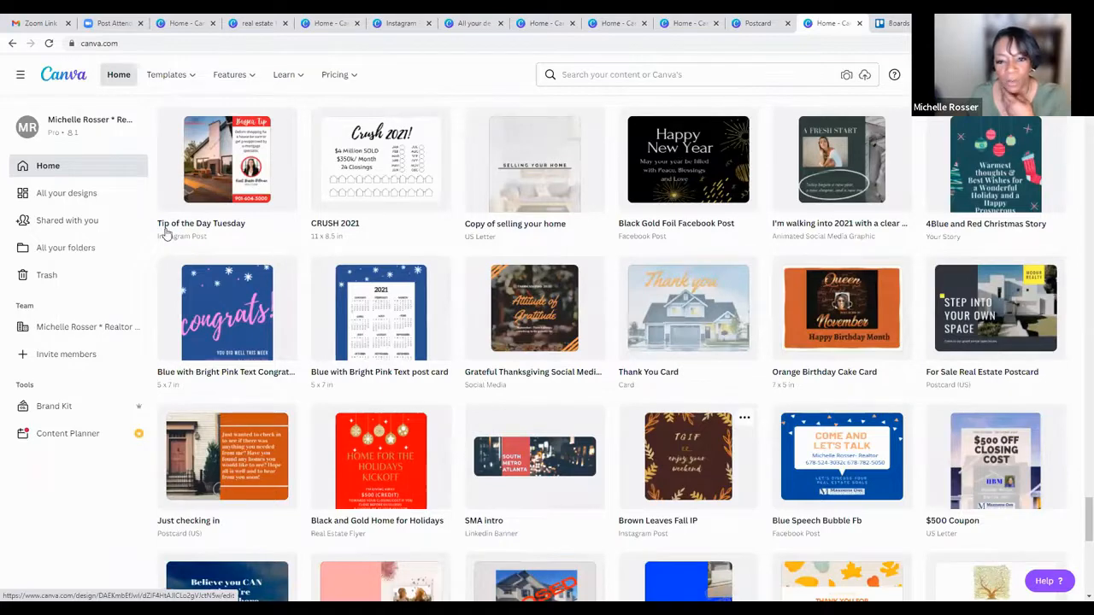
pyautogui.scroll(10, 518, 379)
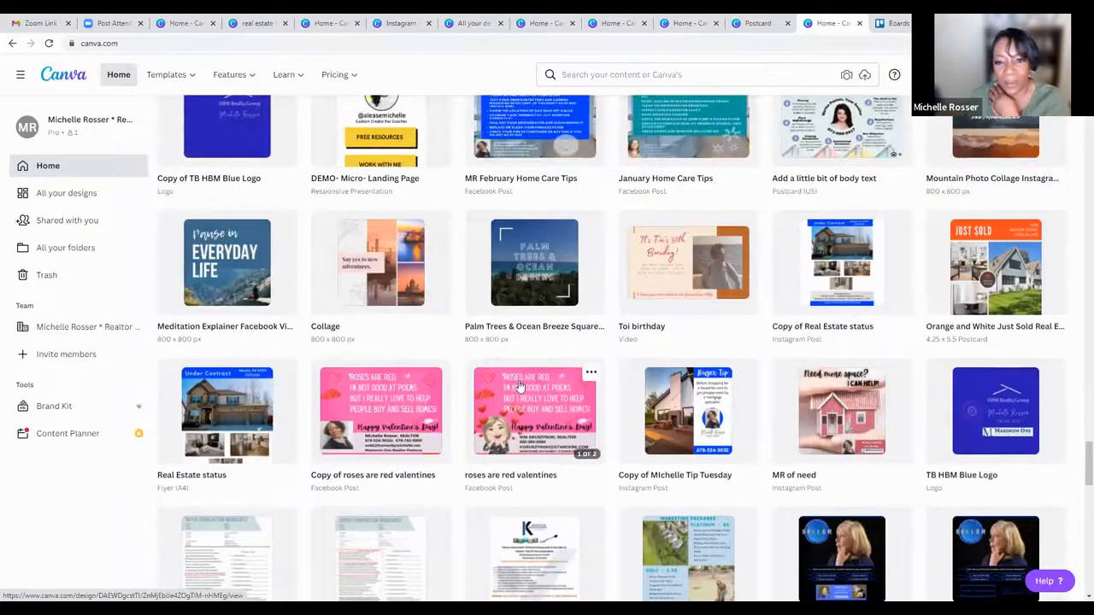
pyautogui.scroll(3, 518, 379)
# Step: Search Canva templates for 'email signature'
pyautogui.click(594, 75)
pyautogui.write('email')
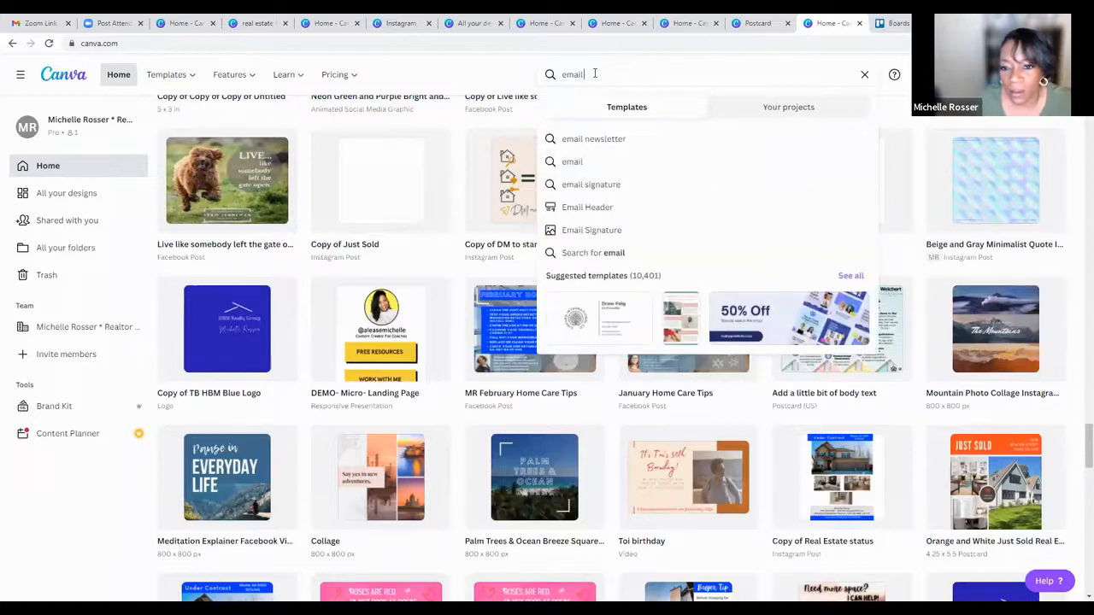
pyautogui.click(602, 184)
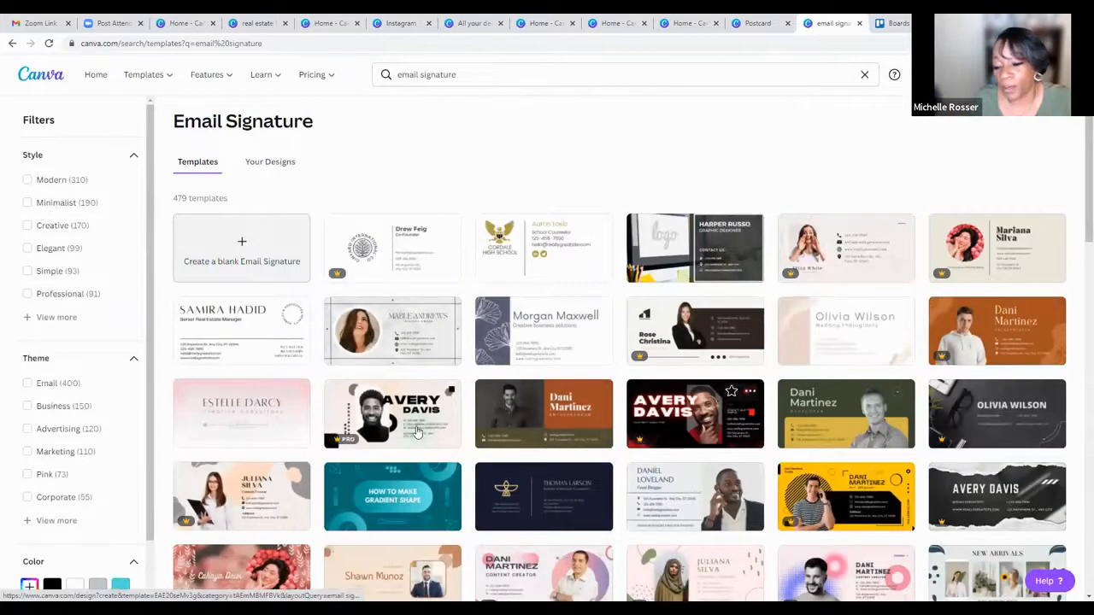
# Step: Scroll the email signature results and open the floral email signature template
pyautogui.scroll(-3, 489, 416)
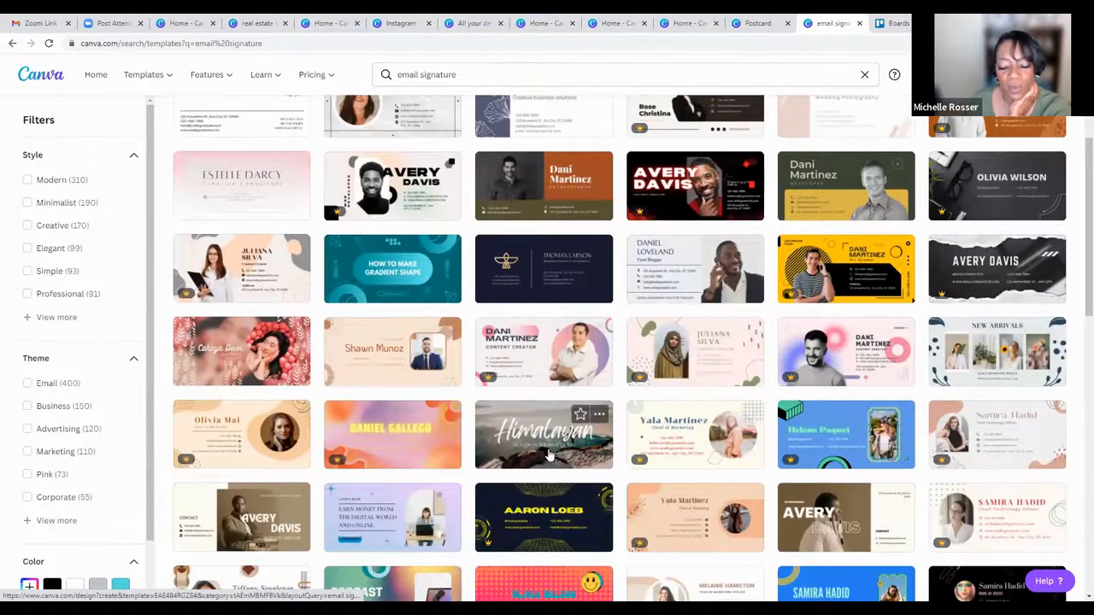
pyautogui.scroll(-2, 550, 455)
pyautogui.scroll(-4, 551, 449)
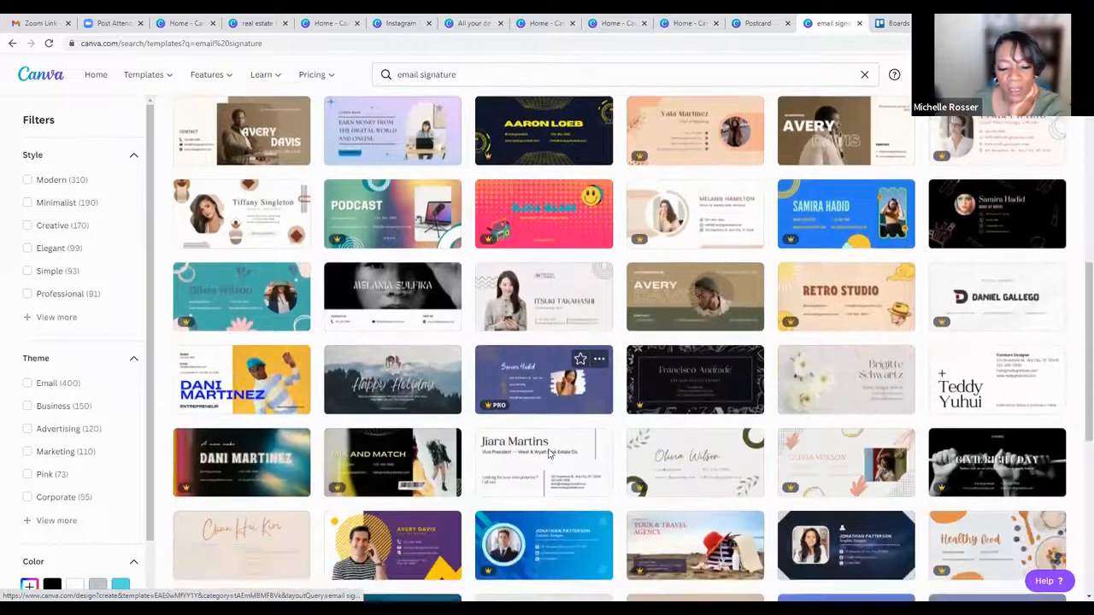
pyautogui.scroll(-4, 554, 438)
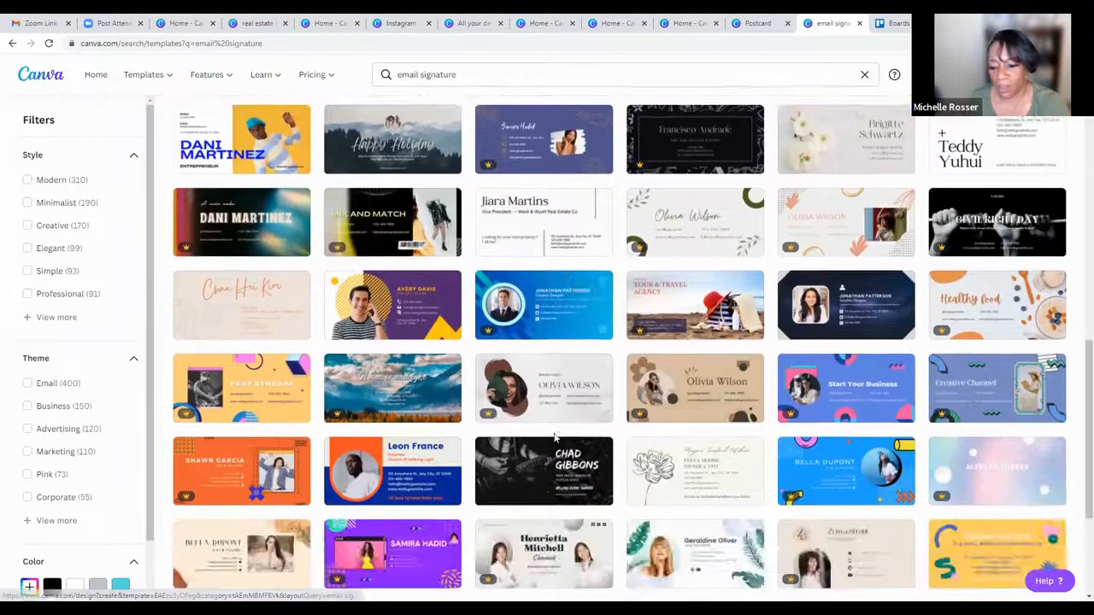
pyautogui.scroll(-1, 554, 438)
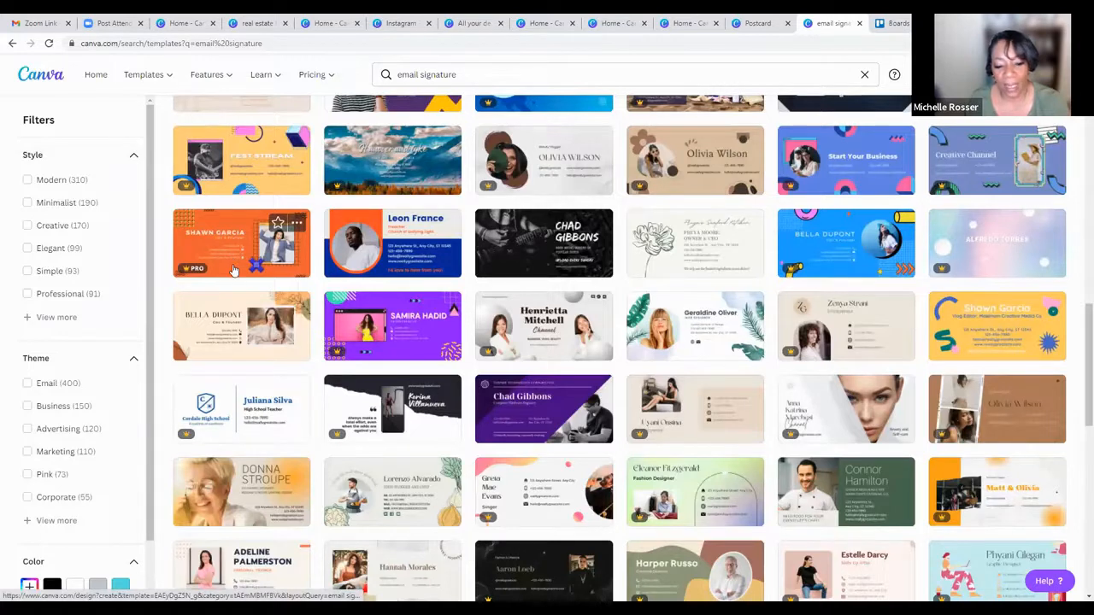
pyautogui.scroll(-4, 231, 270)
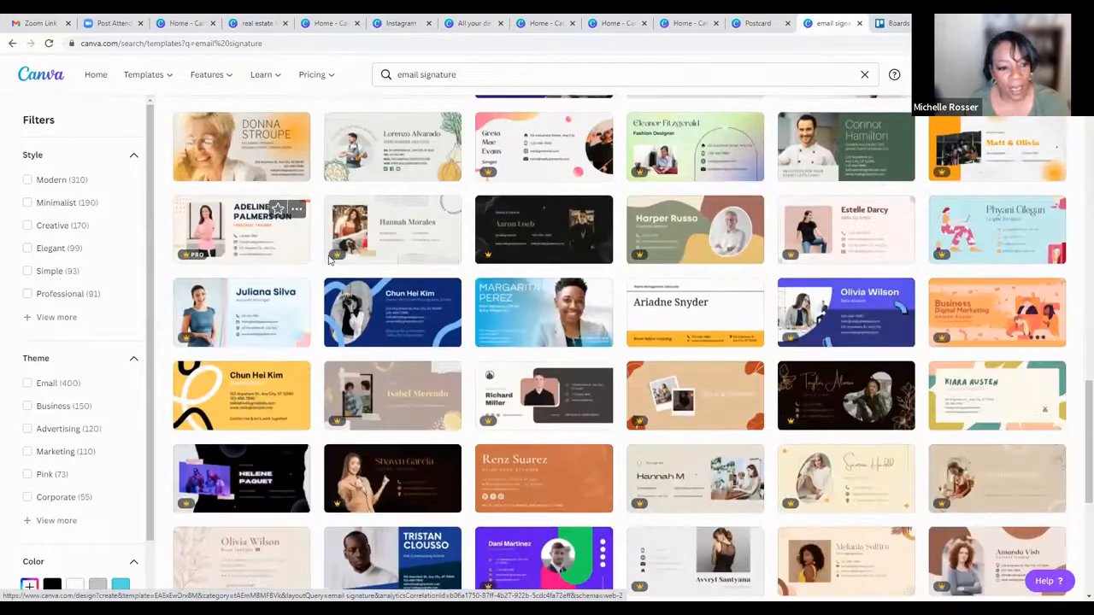
pyautogui.scroll(2, 330, 260)
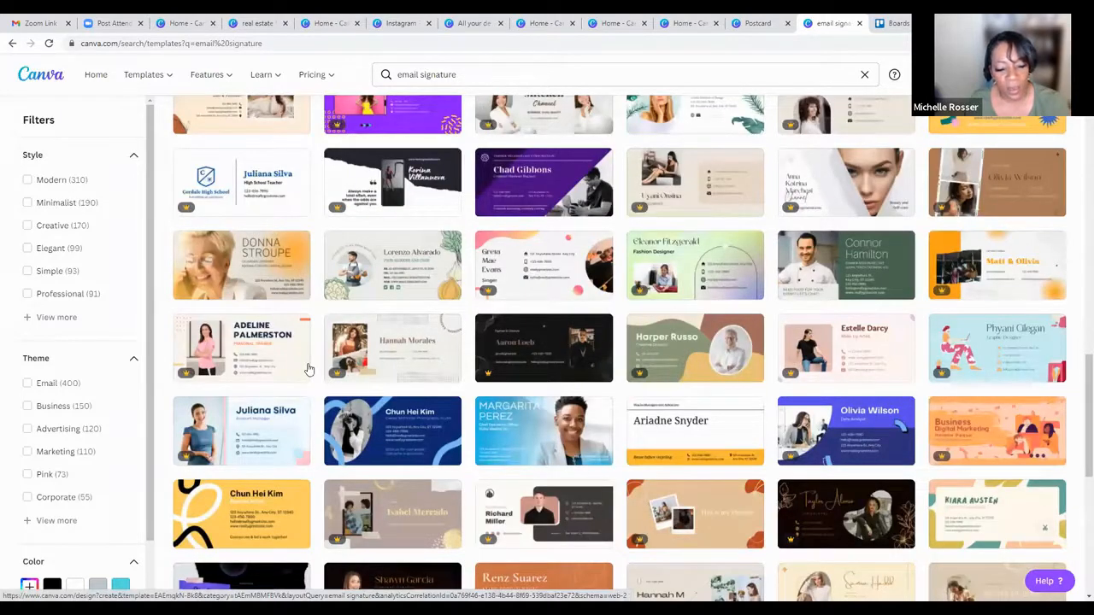
pyautogui.scroll(-5, 308, 378)
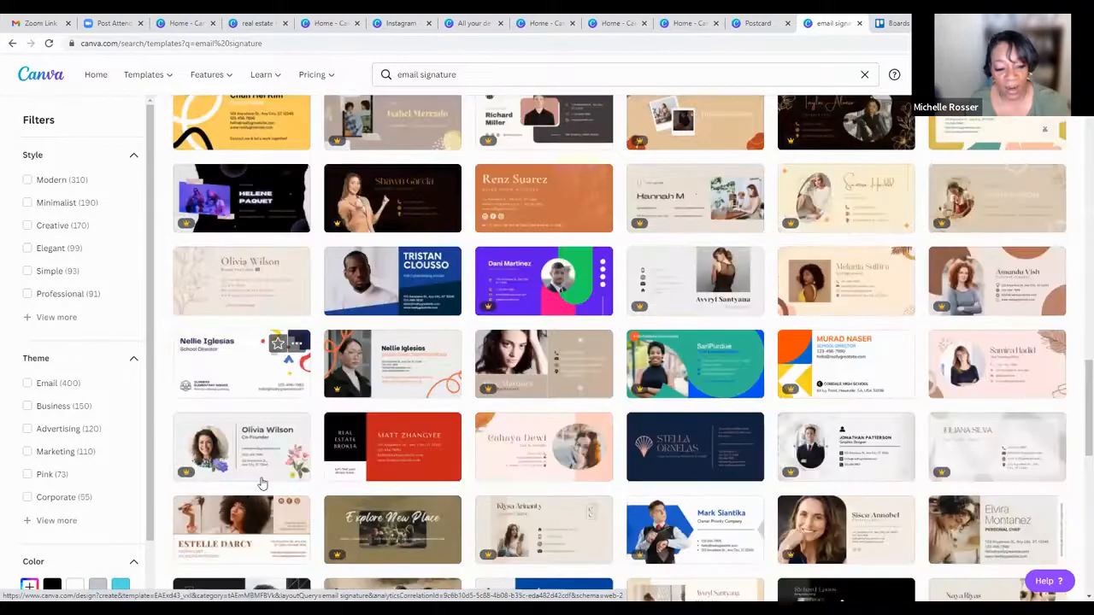
pyautogui.click(218, 459)
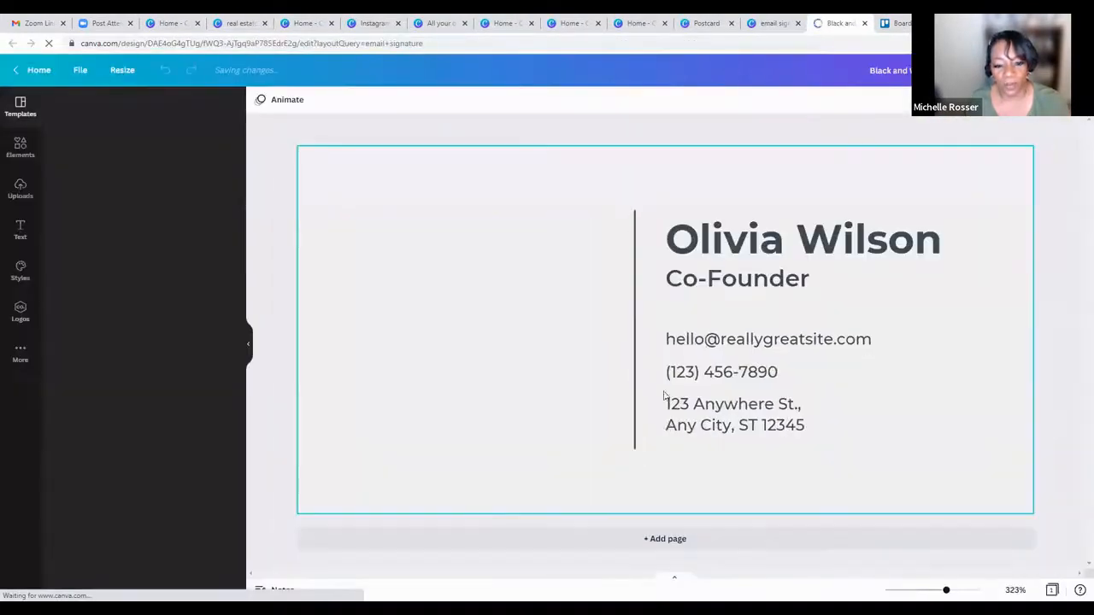
# Step: Delete the purple flower element, then select the name heading and show its font choices
pyautogui.click(540, 461)
pyautogui.press('Delete')
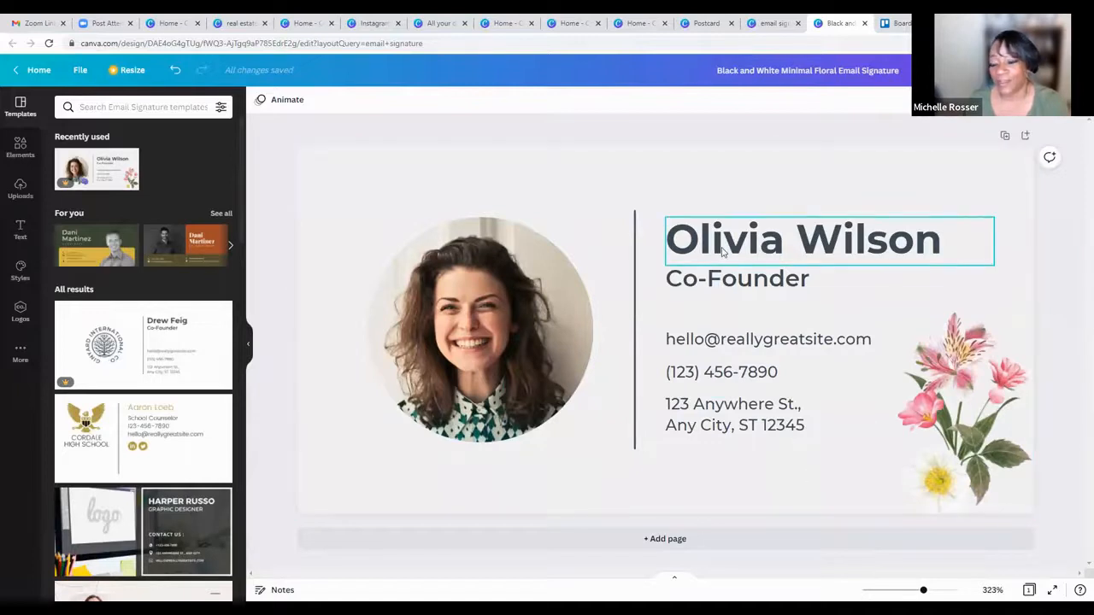
pyautogui.click(780, 233)
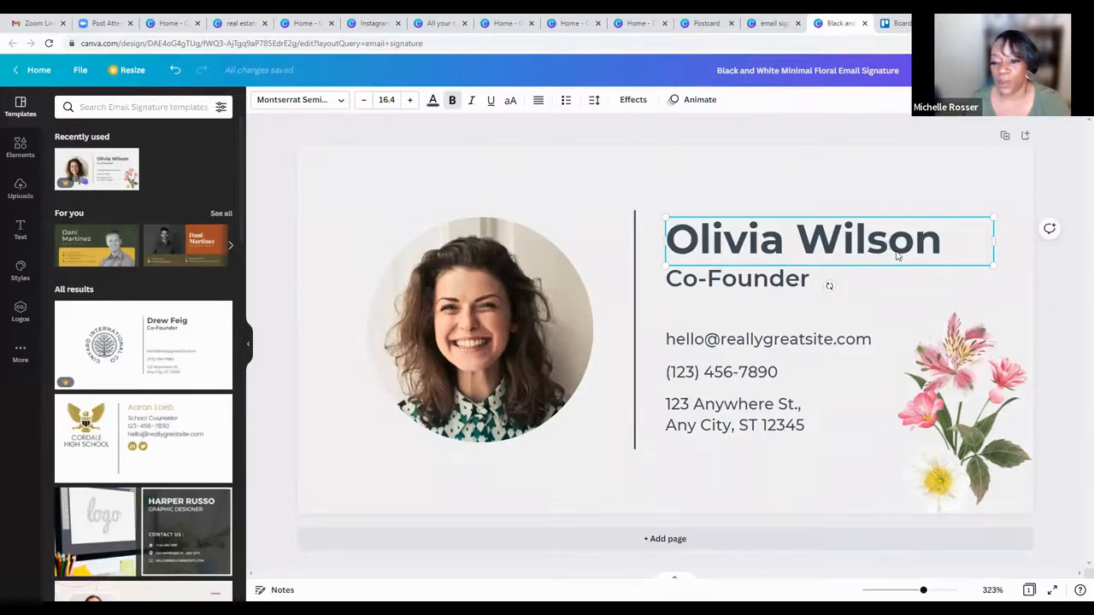
pyautogui.click(336, 105)
pyautogui.moveTo(239, 183)
pyautogui.mouseDown()
pyautogui.moveTo(229, 374)
pyautogui.moveTo(231, 188)
pyautogui.mouseUp()
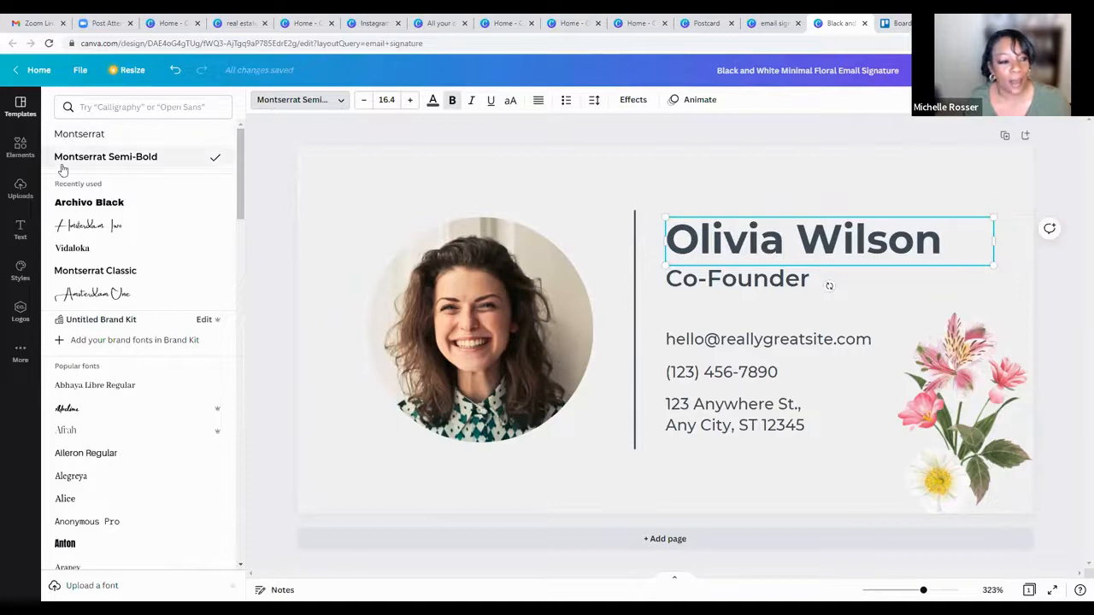
# Step: Go back Home, scroll Recent designs, and open the 'text Feedback 3' story design
pyautogui.click(40, 70)
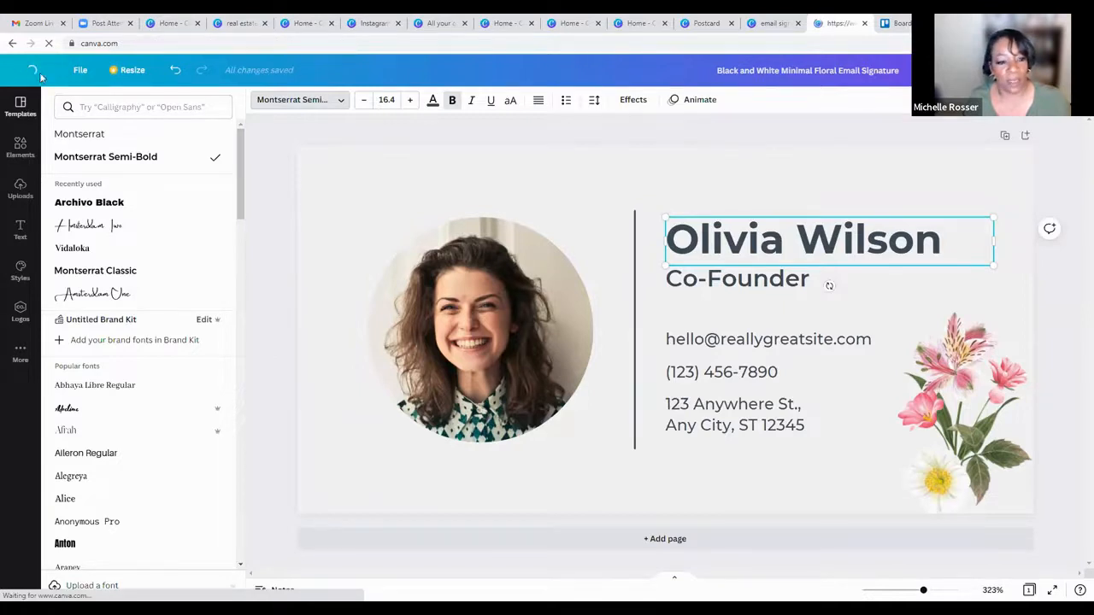
pyautogui.scroll(-3, 551, 301)
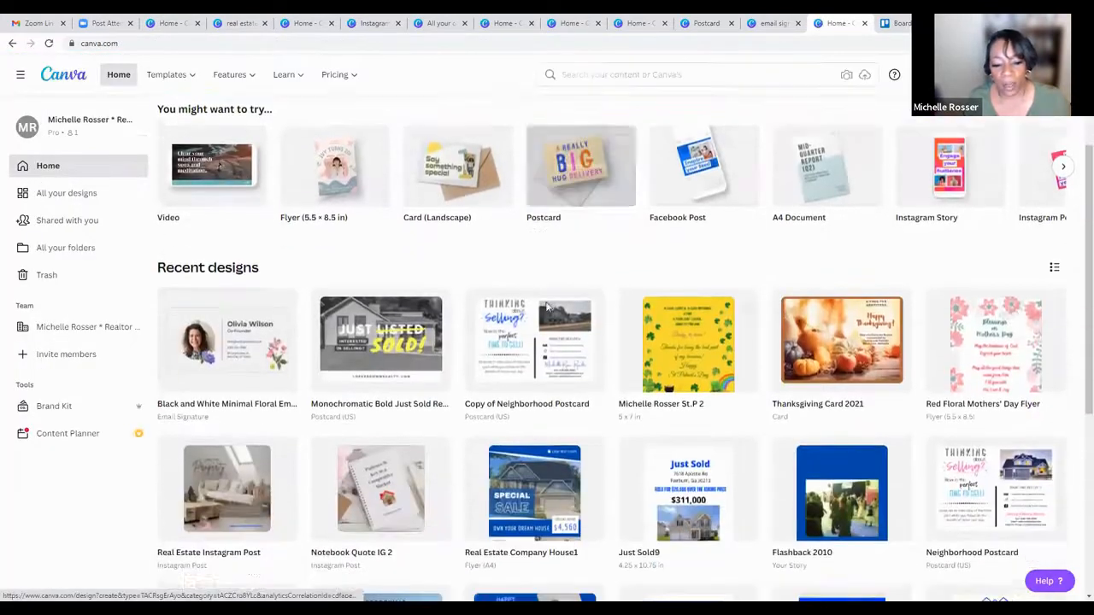
pyautogui.scroll(-1, 547, 308)
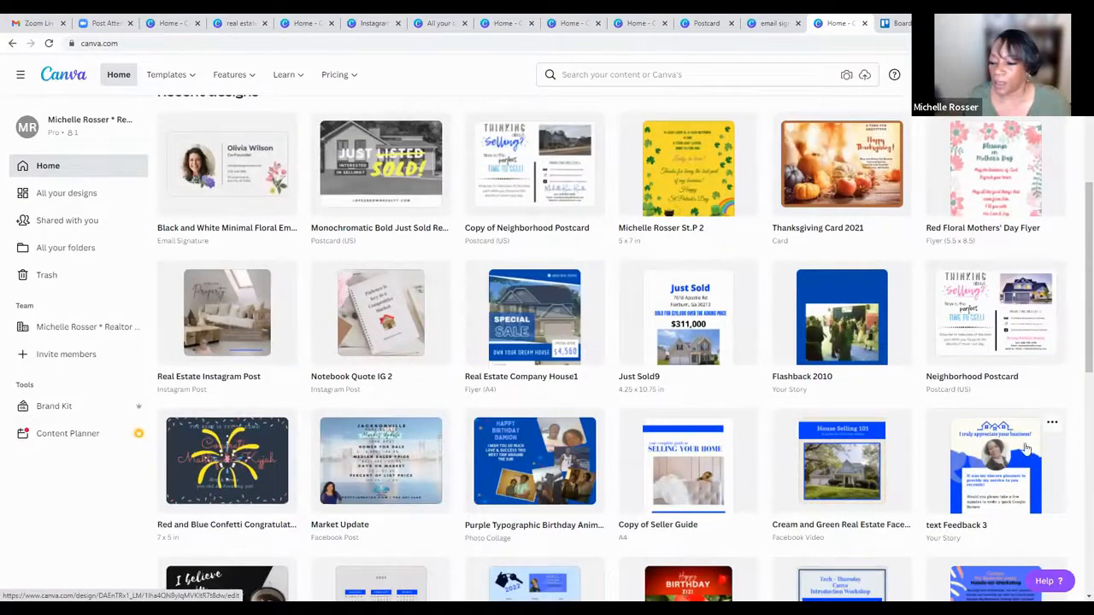
pyautogui.click(988, 424)
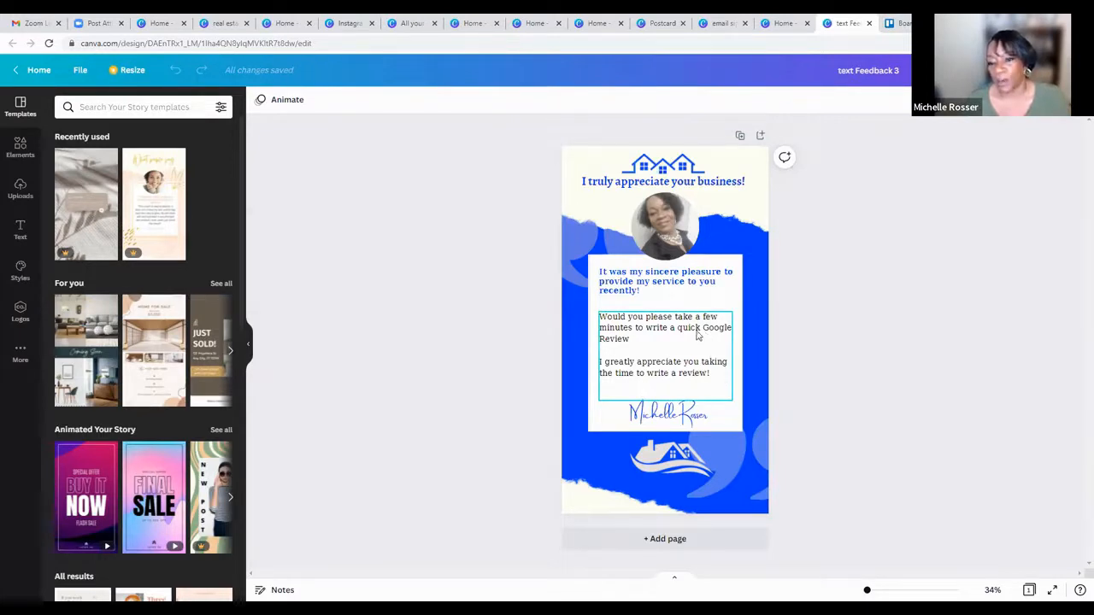
# Step: View the download panel for the 'text Feedback 3' design, then go back to Canva's home page
pyautogui.click(1023, 71)
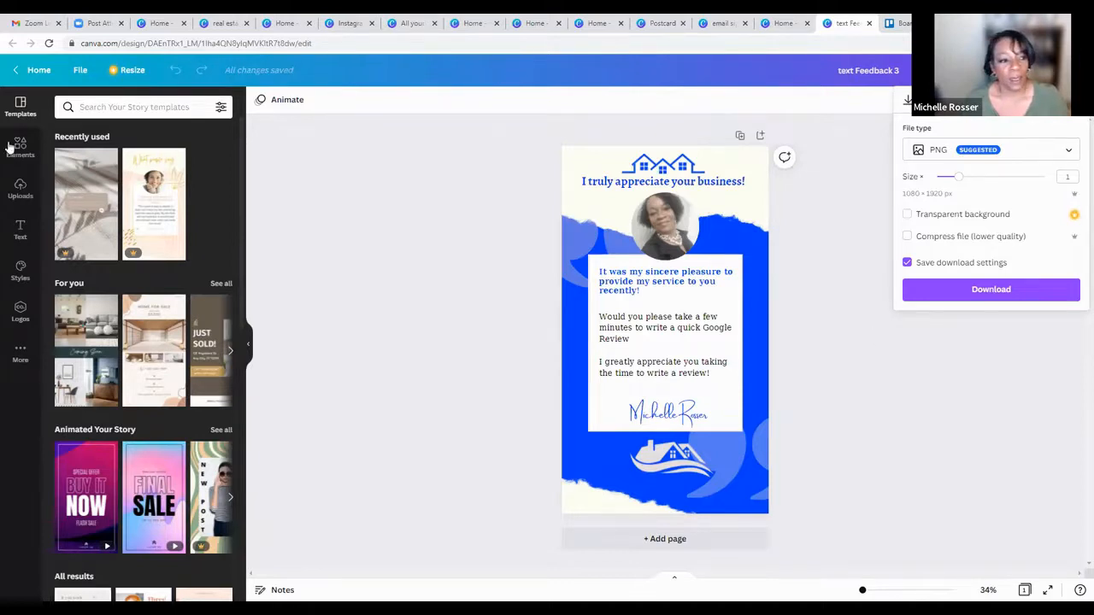
pyautogui.click(34, 72)
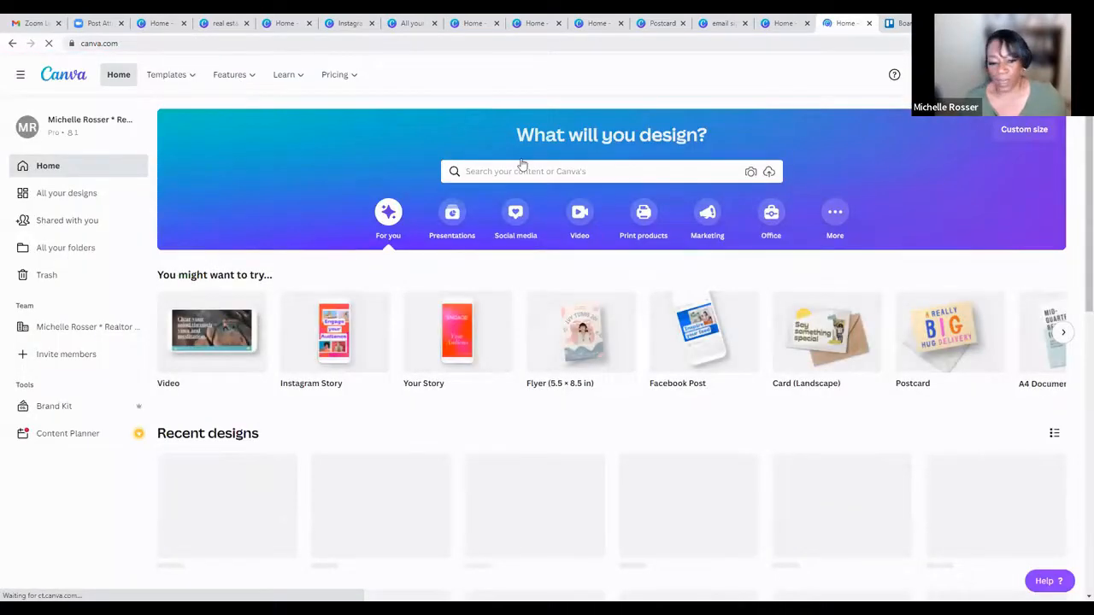
# Step: Scroll down the recent designs and open the Purple Typographic Birthday Animated Photo Collage
pyautogui.scroll(-2, 620, 401)
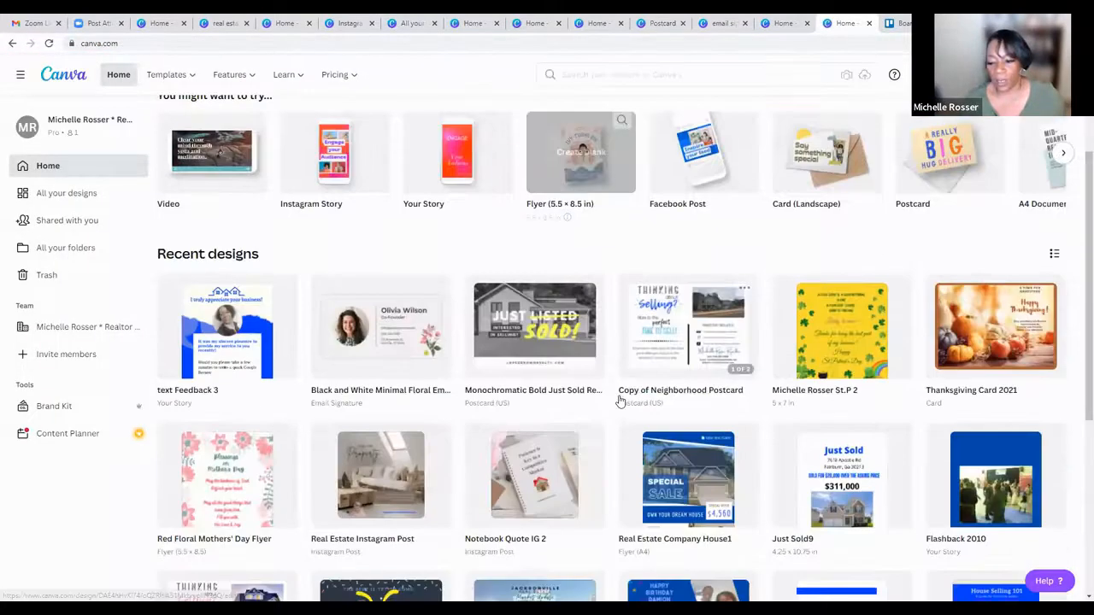
pyautogui.scroll(-2, 620, 401)
pyautogui.scroll(-2, 620, 399)
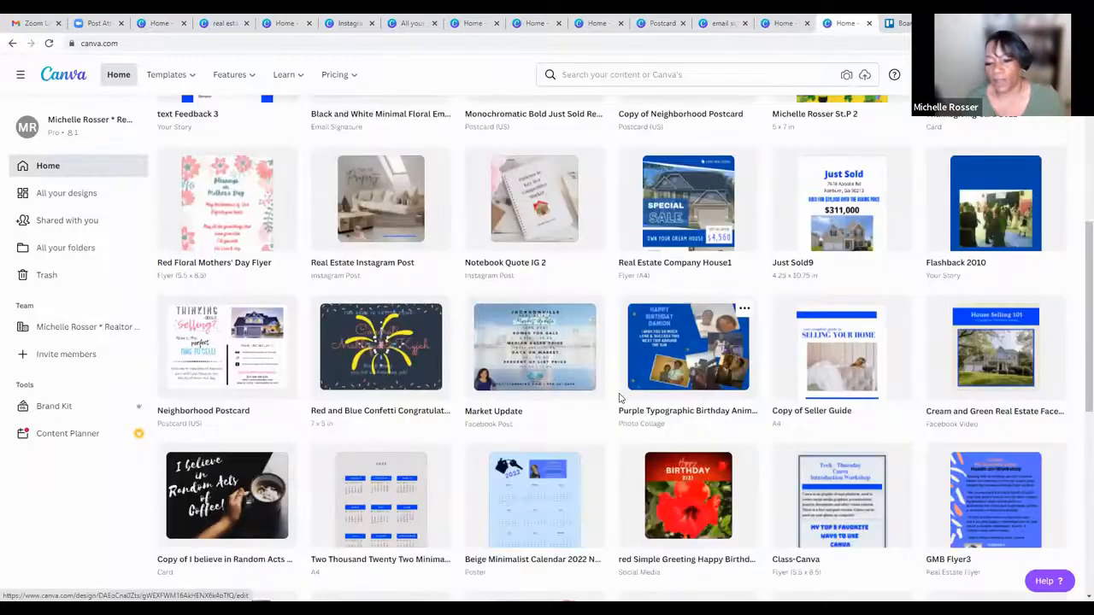
pyautogui.click(695, 326)
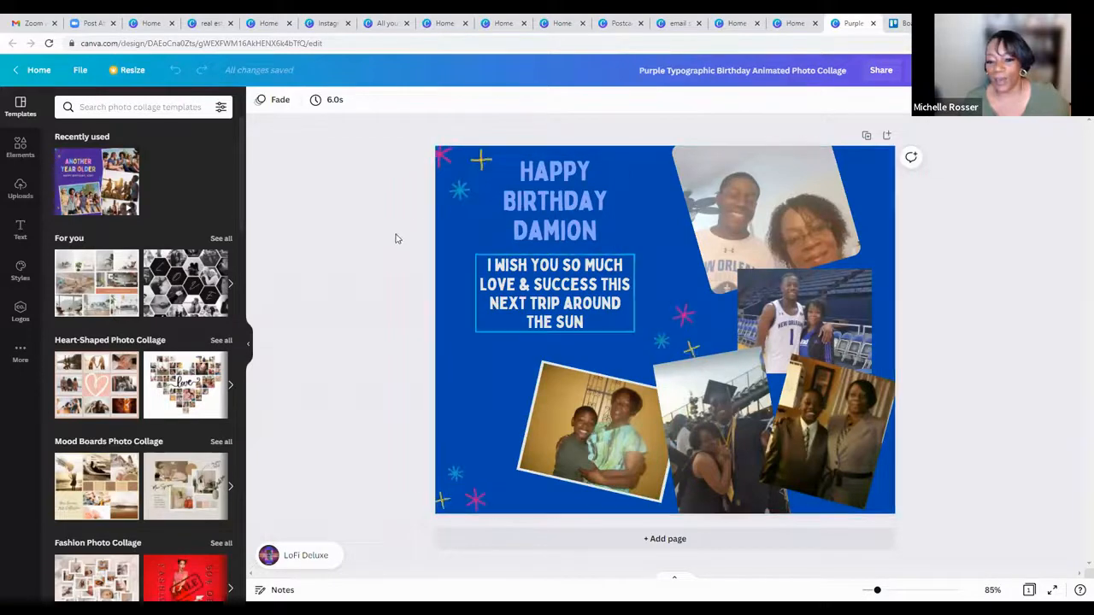
# Step: Search elements for 'stars', place a white four-point sparkle below the birthday message, and preview the animation
pyautogui.click(24, 147)
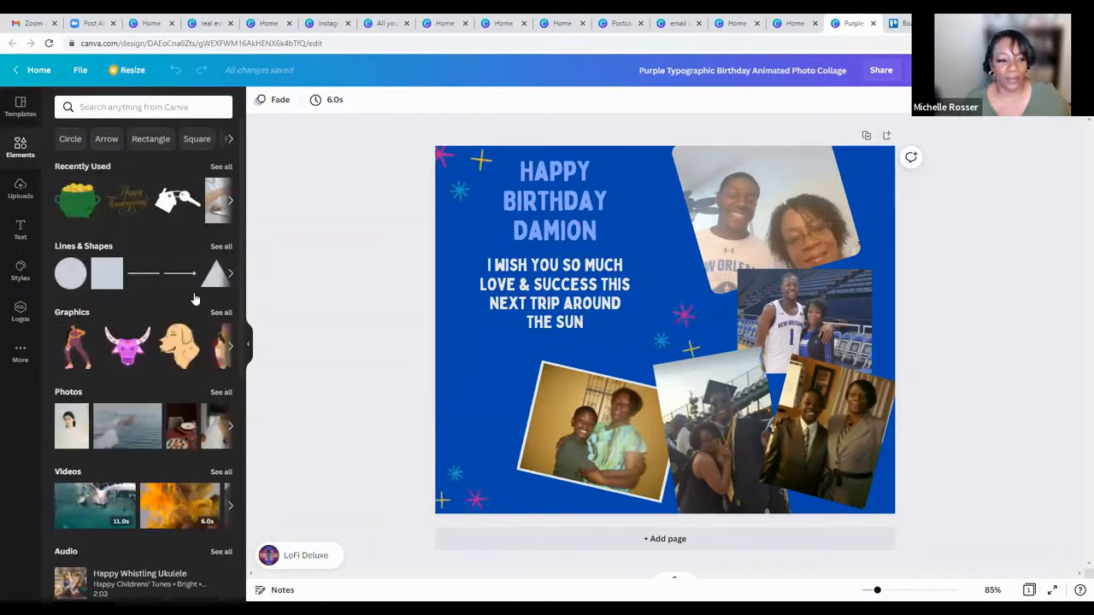
pyautogui.click(154, 103)
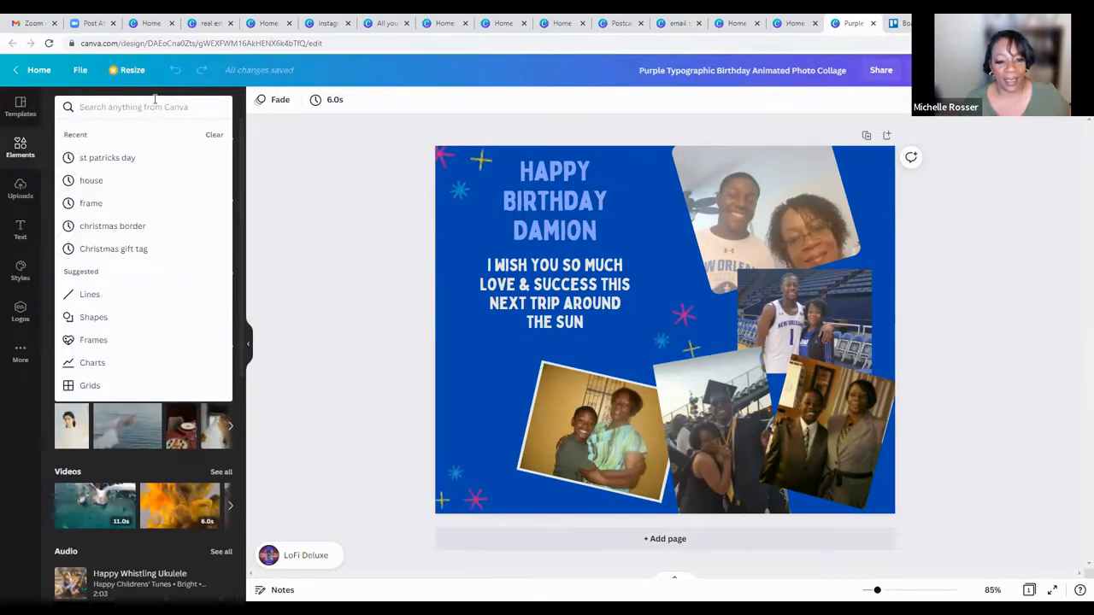
pyautogui.write('stars')
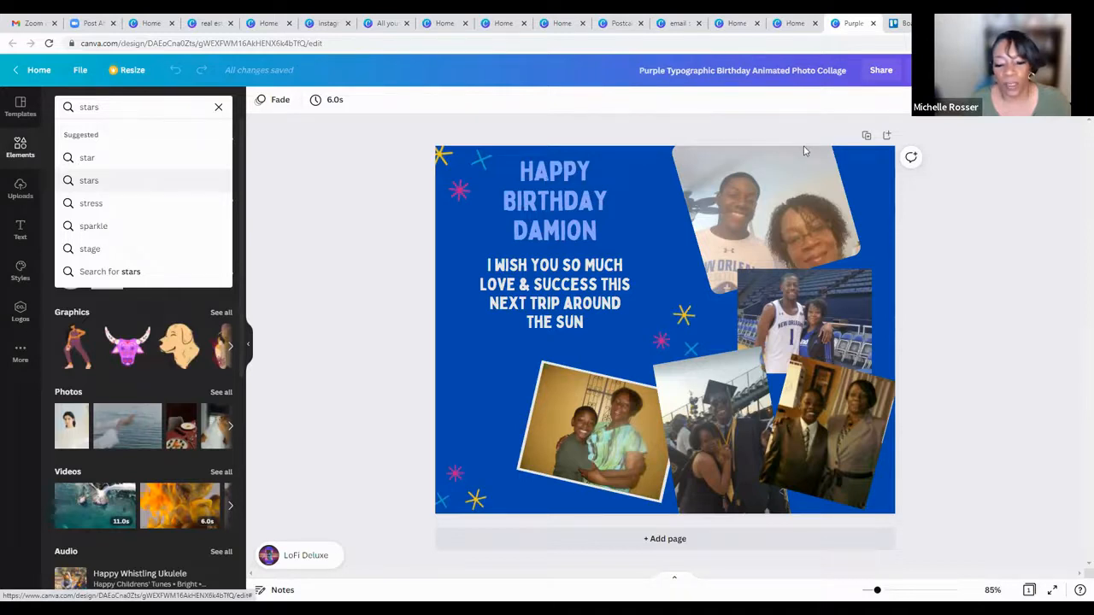
pyautogui.press('Return')
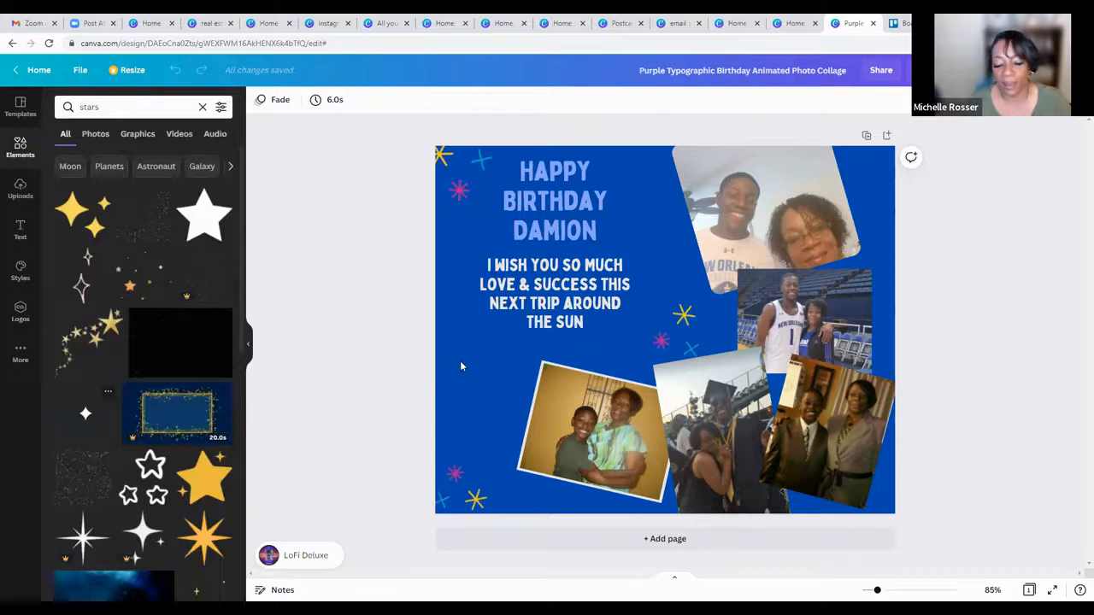
pyautogui.moveTo(412, 326); pyautogui.dragTo(505, 342)
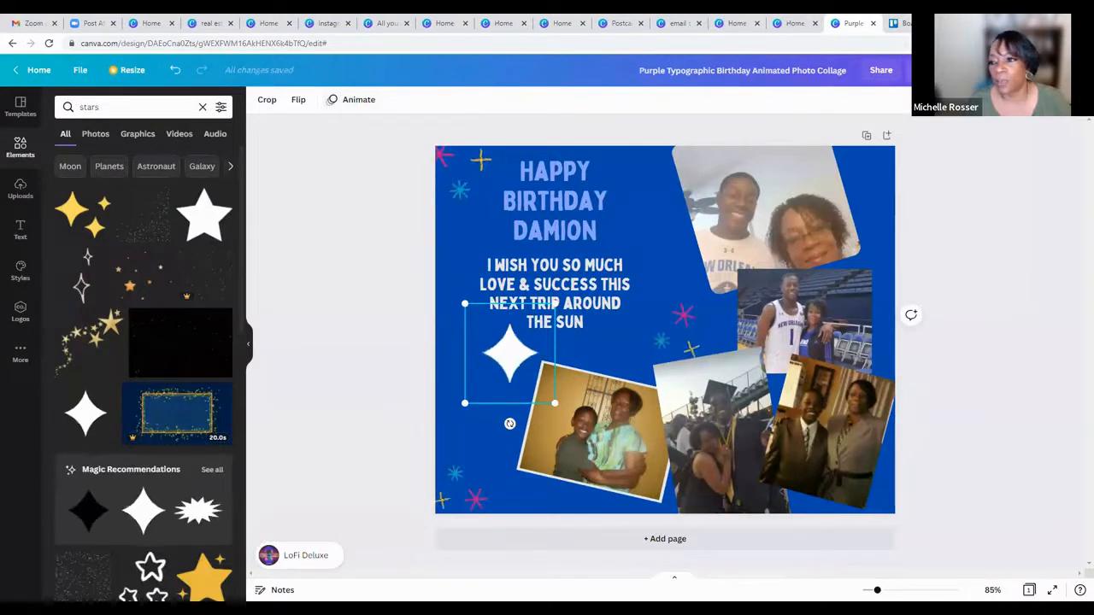
pyautogui.click(935, 70)
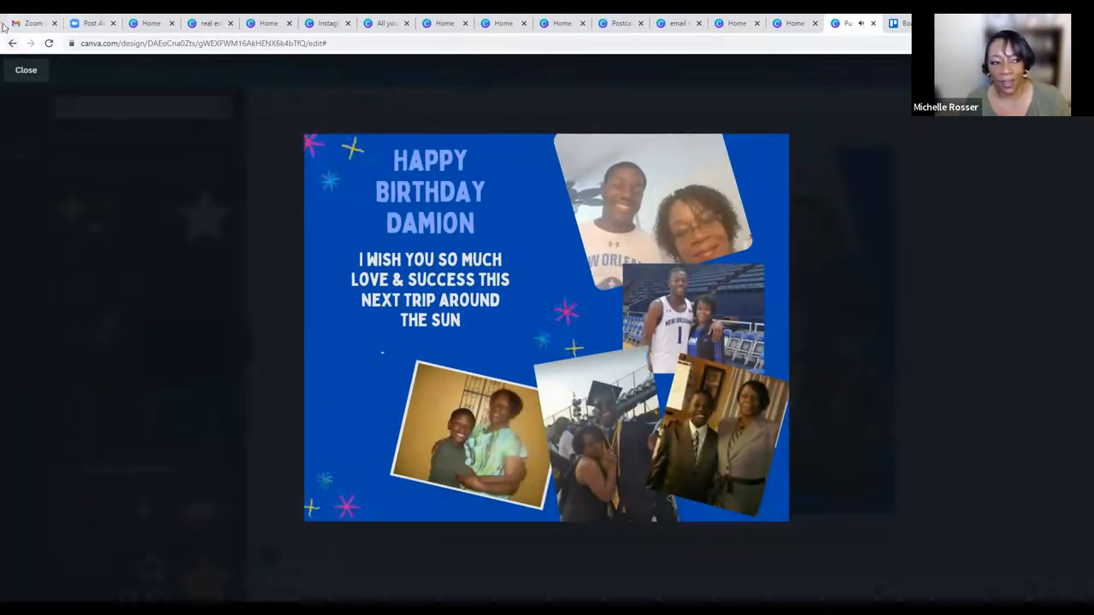
# Step: Close the animation preview, glance at the Templates and Elements panels, and return to the home page
pyautogui.click(25, 70)
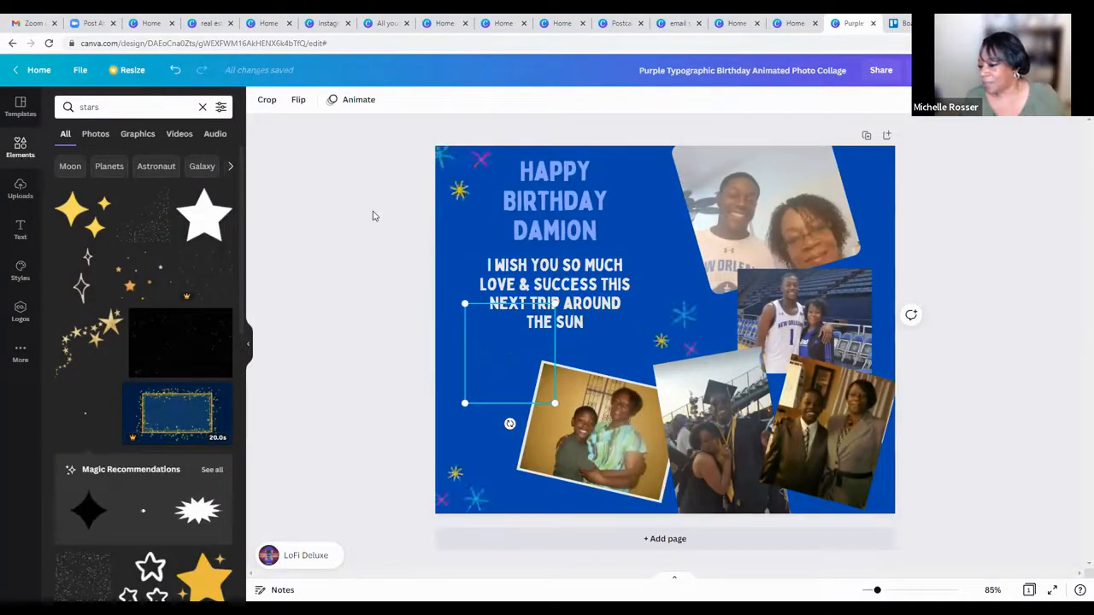
pyautogui.click(31, 117)
pyautogui.click(20, 147)
pyautogui.click(39, 69)
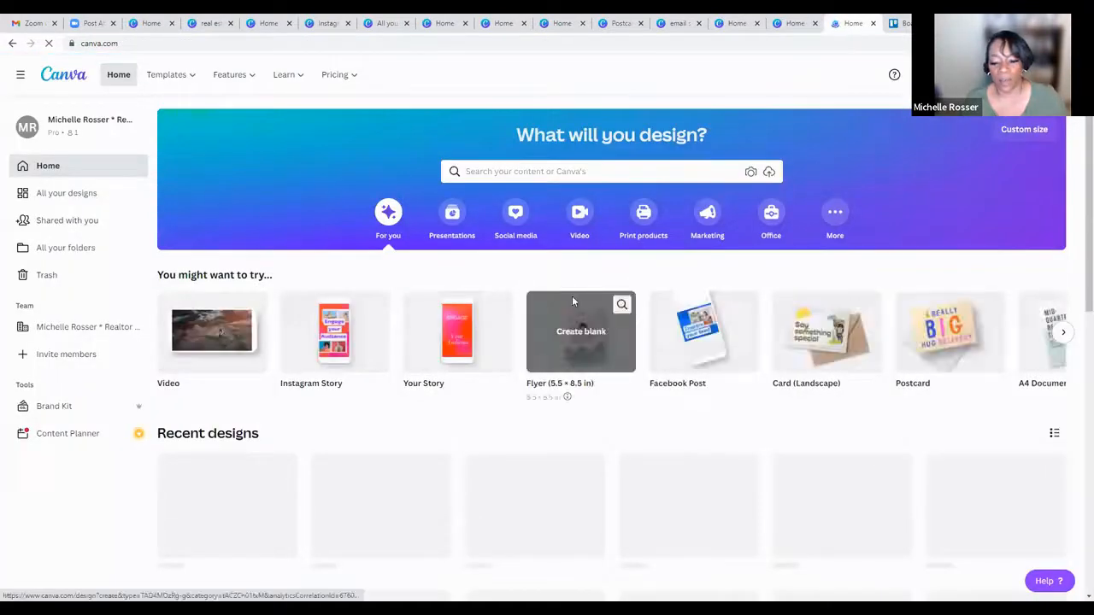
pyautogui.scroll(-5, 573, 300)
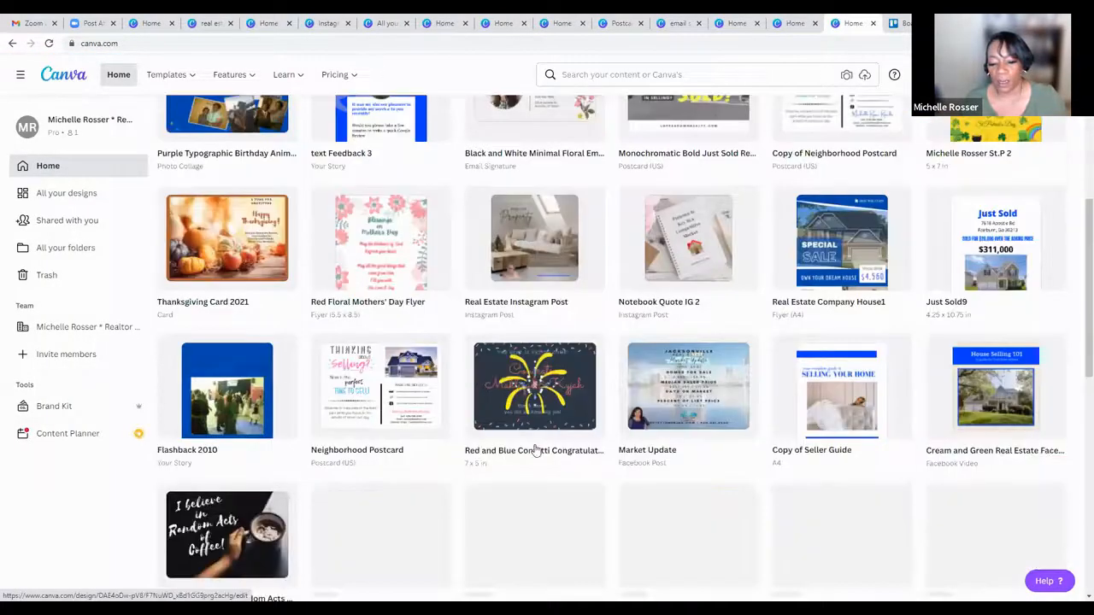
pyautogui.click(510, 384)
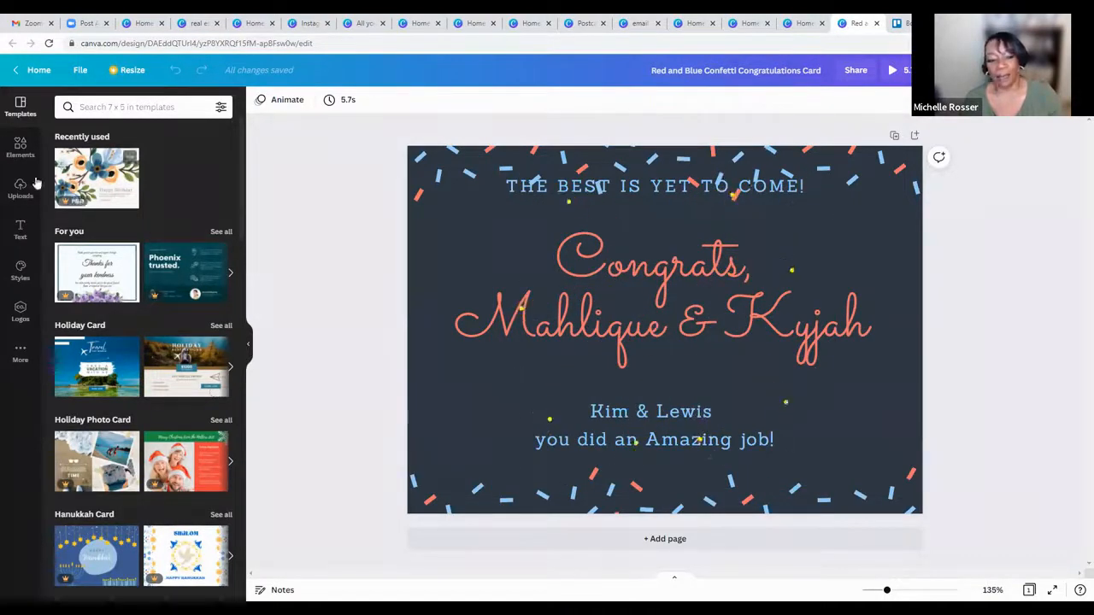
pyautogui.click(39, 70)
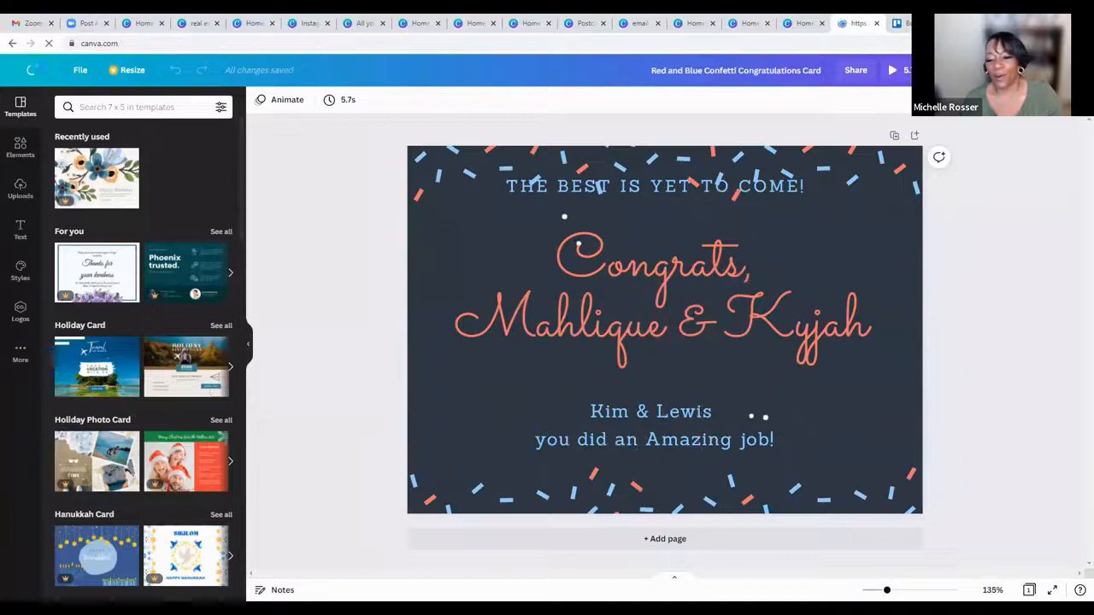
pyautogui.scroll(-3, 513, 410)
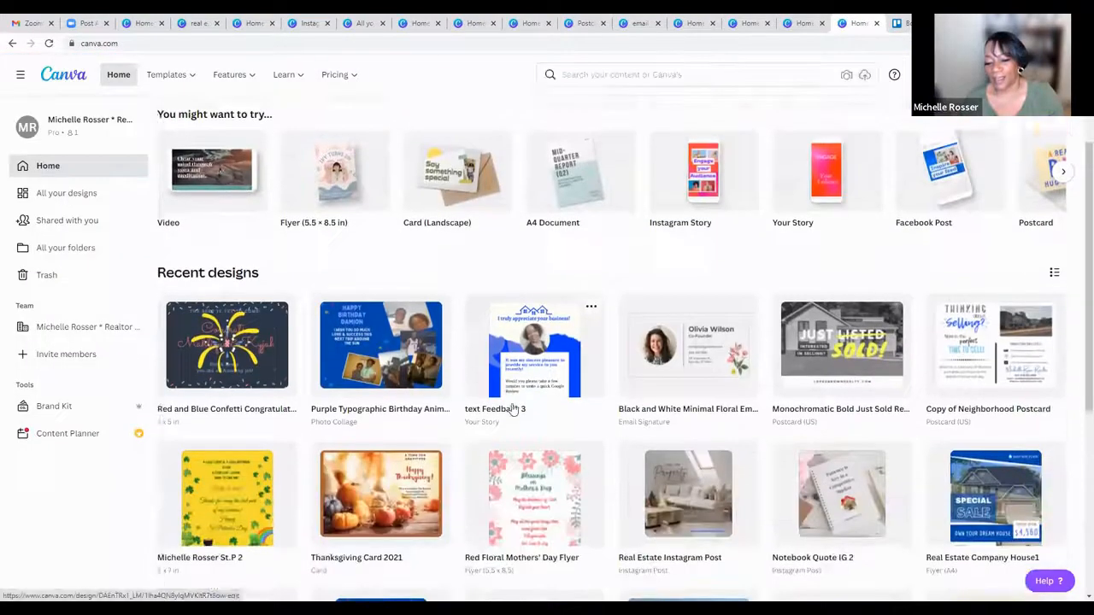
pyautogui.scroll(-3, 513, 408)
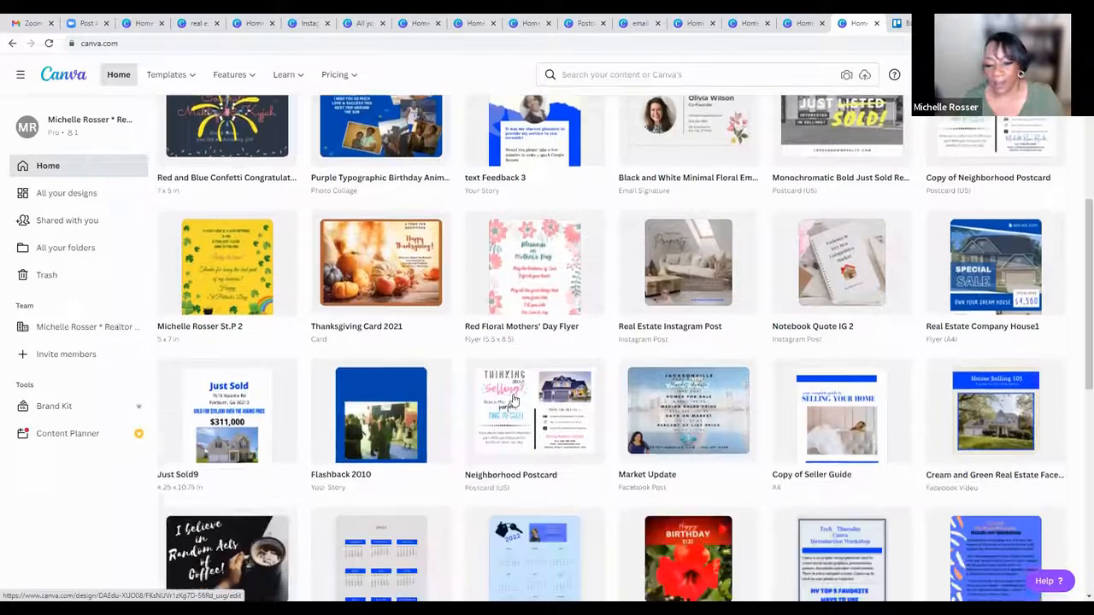
pyautogui.scroll(-1, 513, 399)
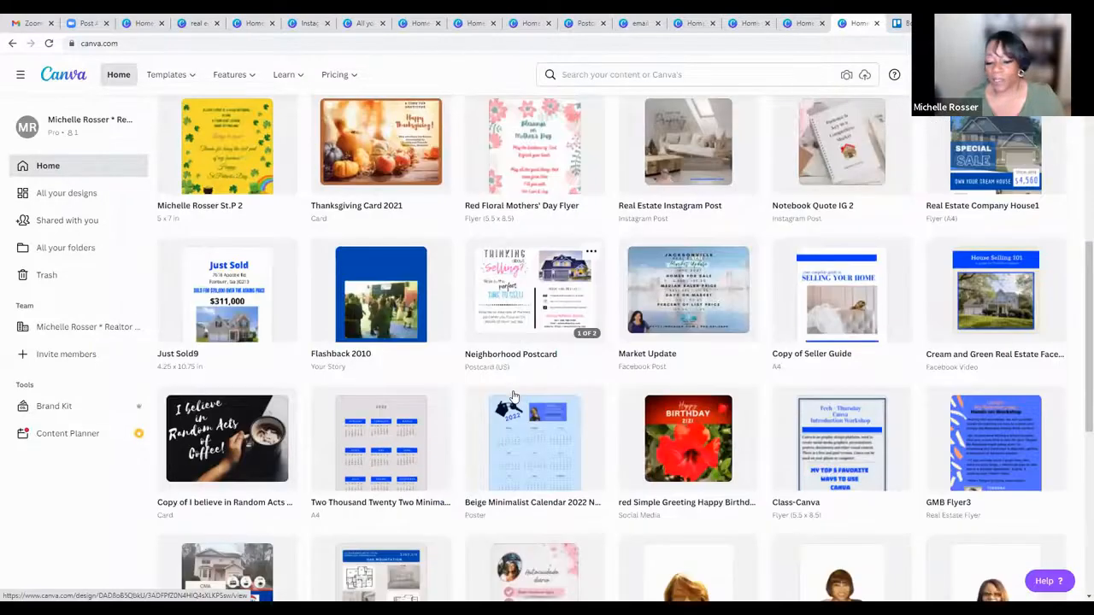
pyautogui.scroll(-3, 513, 396)
pyautogui.scroll(2, 557, 429)
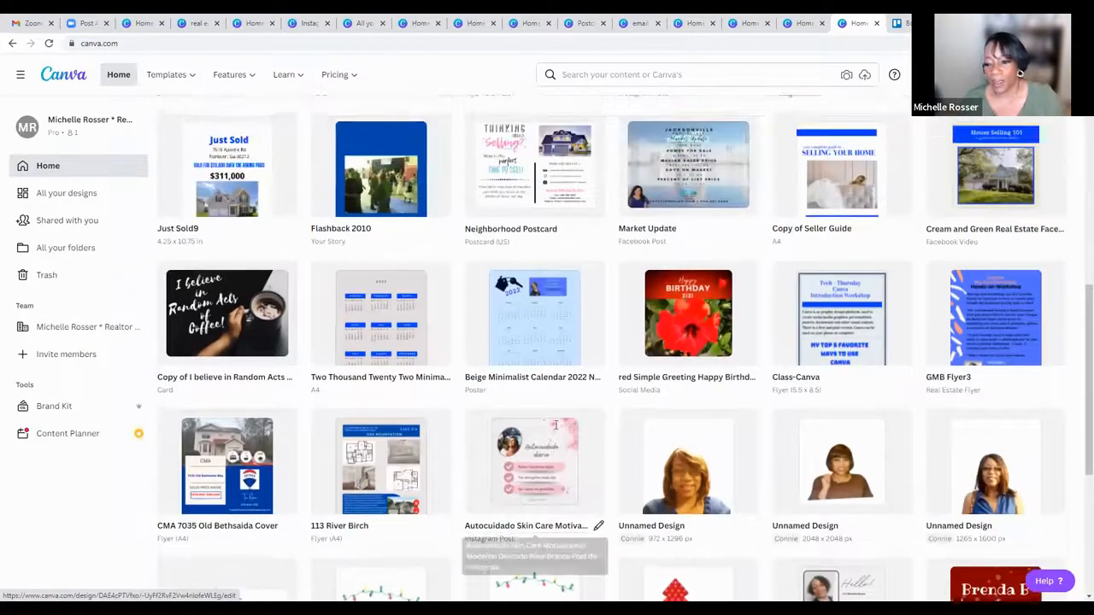
pyautogui.scroll(6, 557, 429)
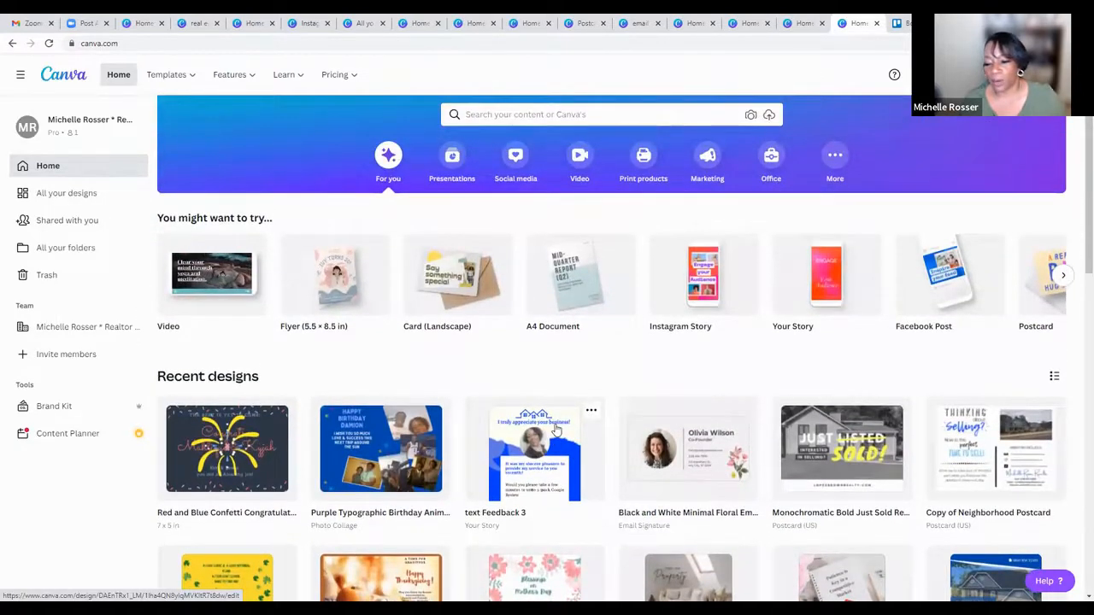
pyautogui.scroll(1, 556, 429)
pyautogui.scroll(-5, 557, 429)
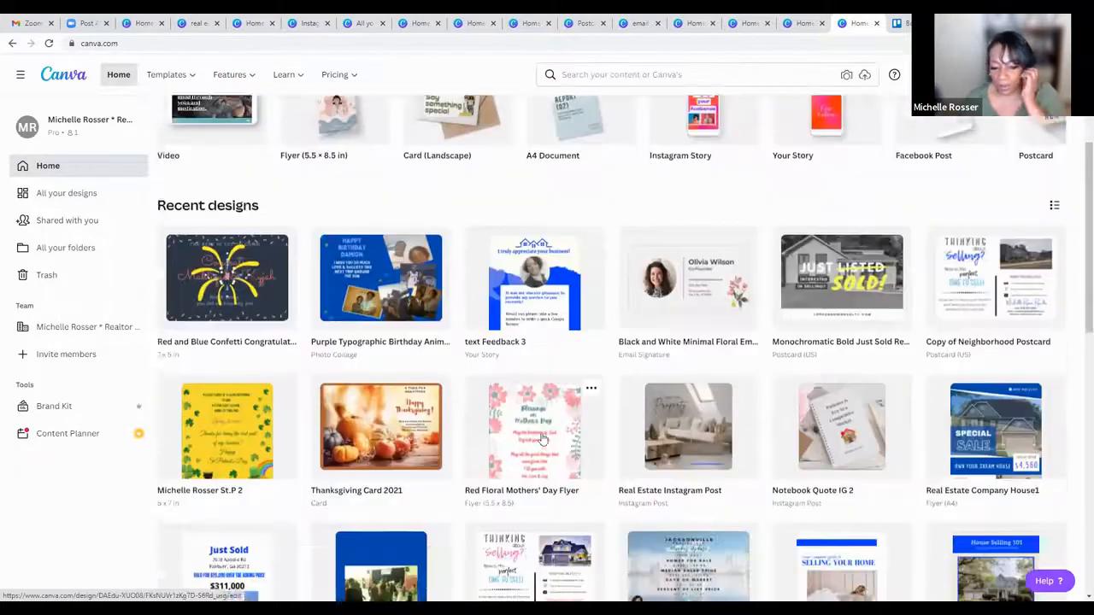
pyautogui.scroll(-3, 540, 438)
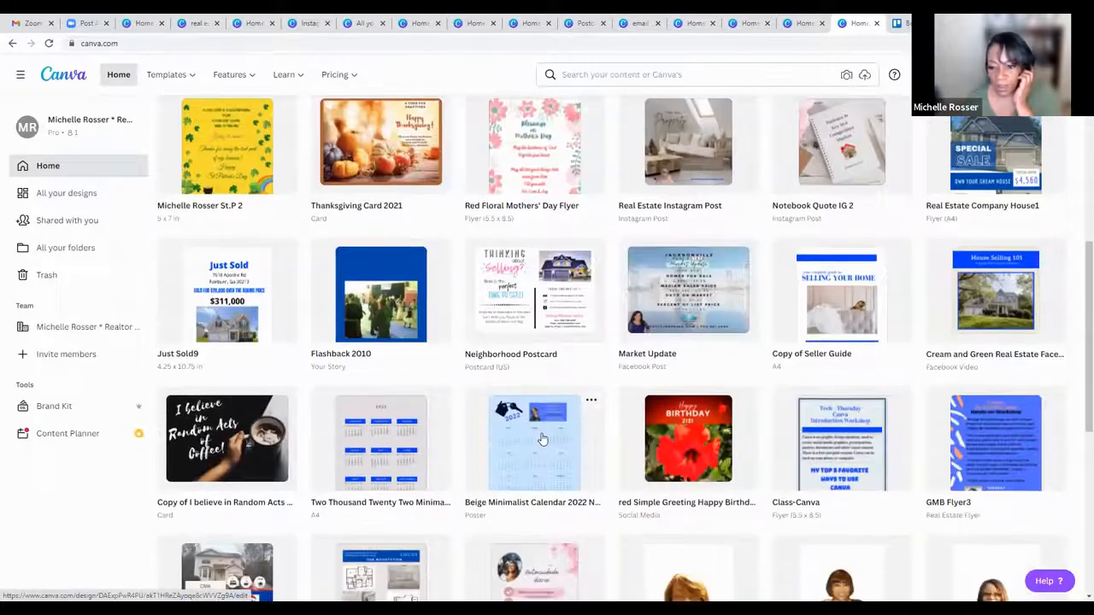
pyautogui.scroll(-3, 540, 439)
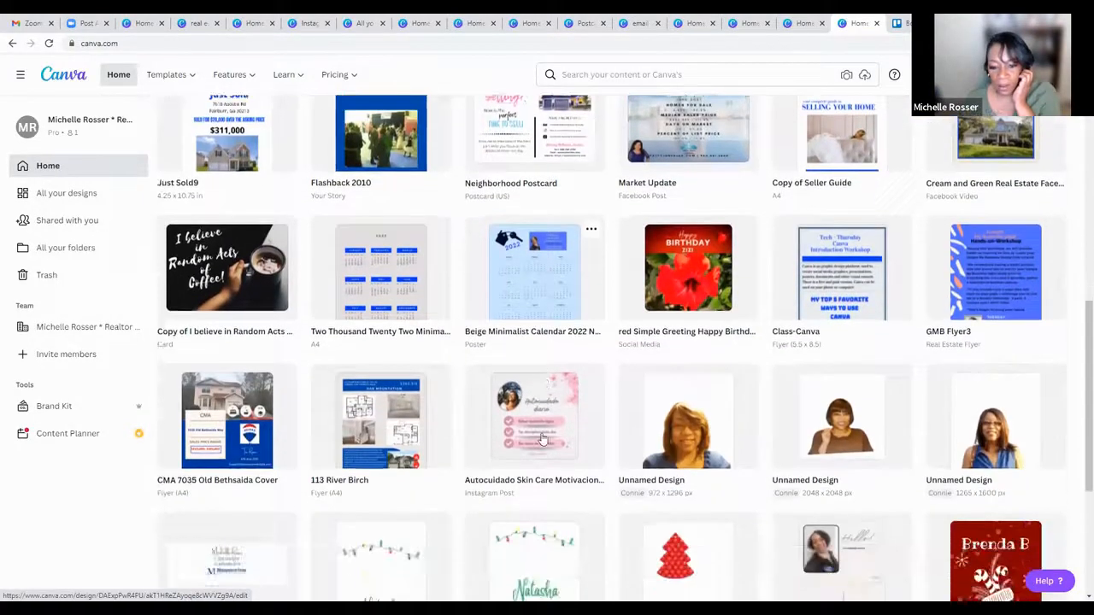
pyautogui.scroll(-1, 540, 438)
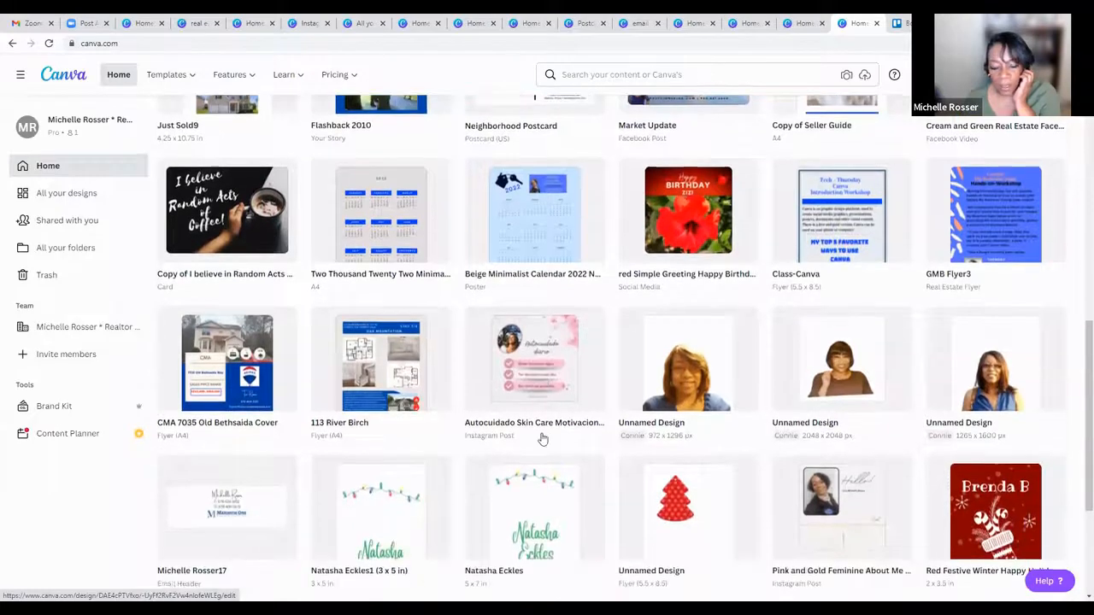
pyautogui.scroll(-2, 541, 438)
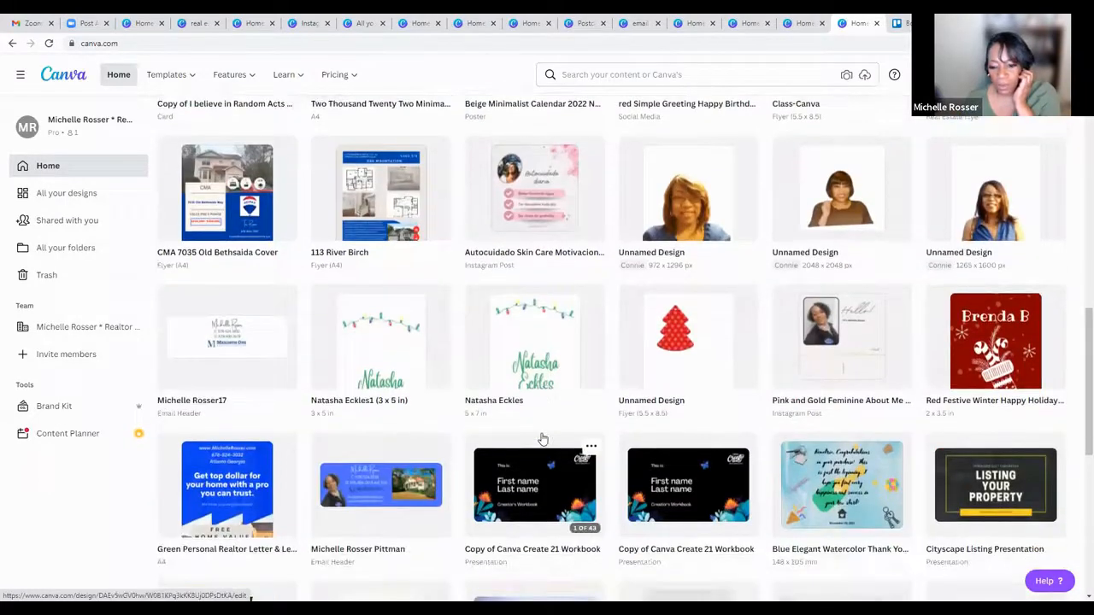
pyautogui.scroll(1, 542, 439)
pyautogui.scroll(1, 540, 439)
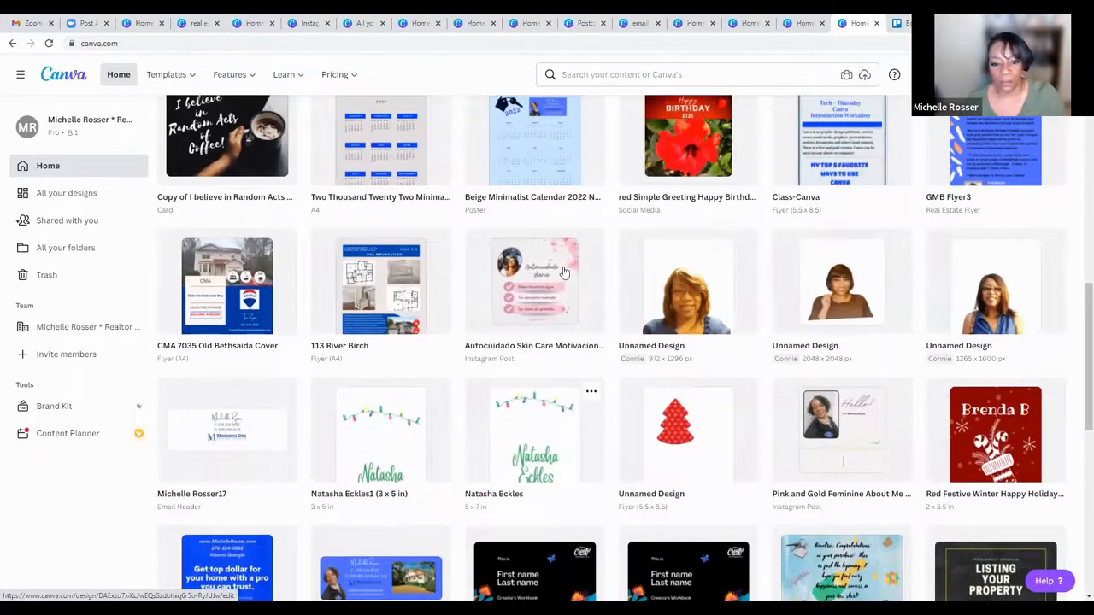
pyautogui.scroll(5, 564, 271)
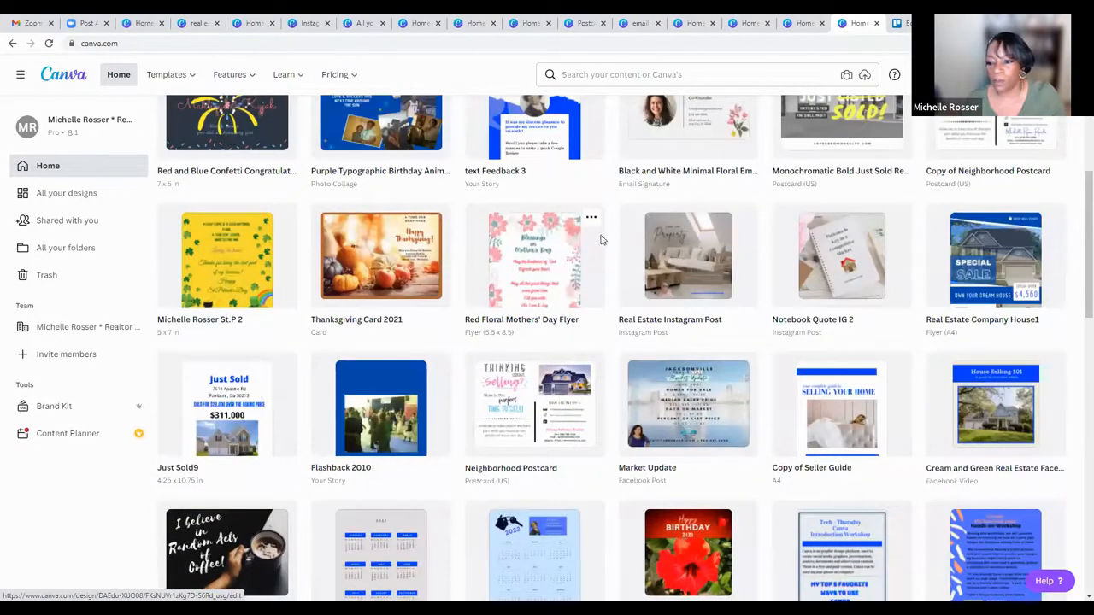
pyautogui.scroll(-3, 587, 367)
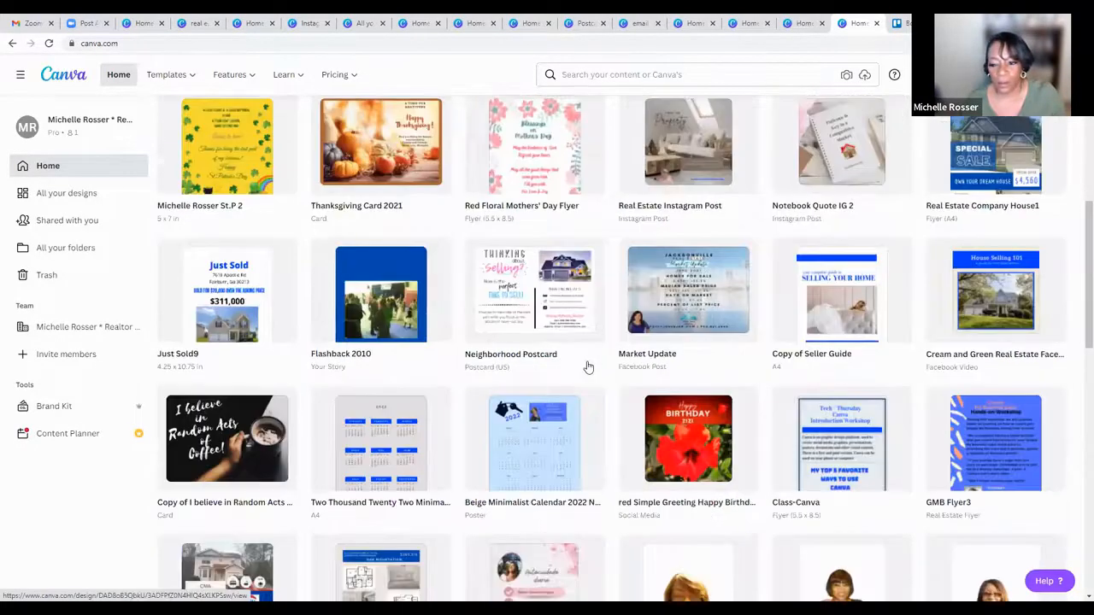
pyautogui.scroll(-5, 587, 366)
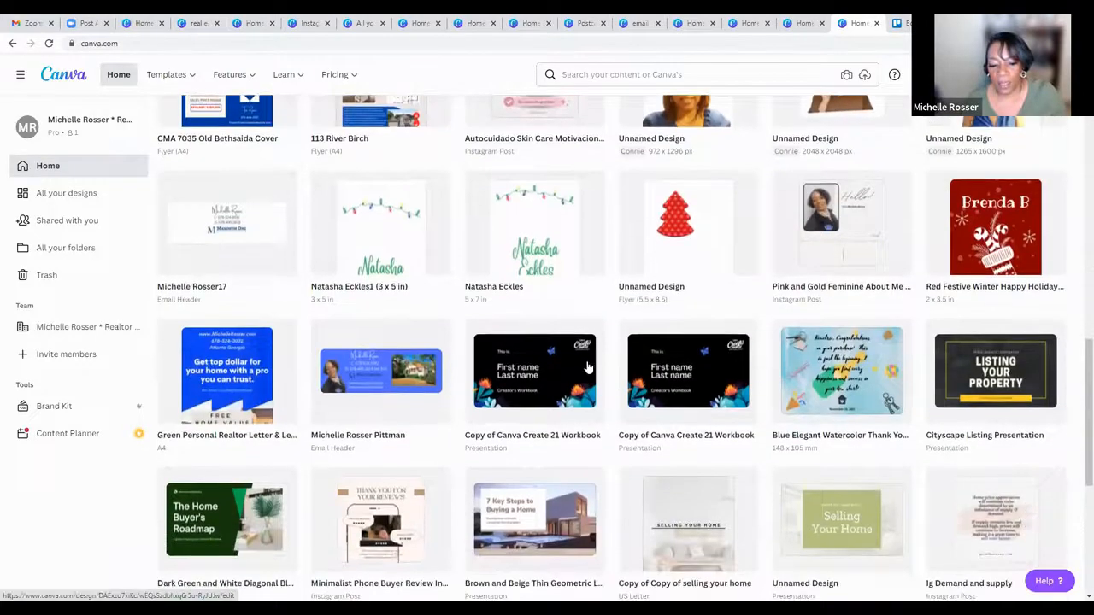
pyautogui.scroll(-1, 587, 366)
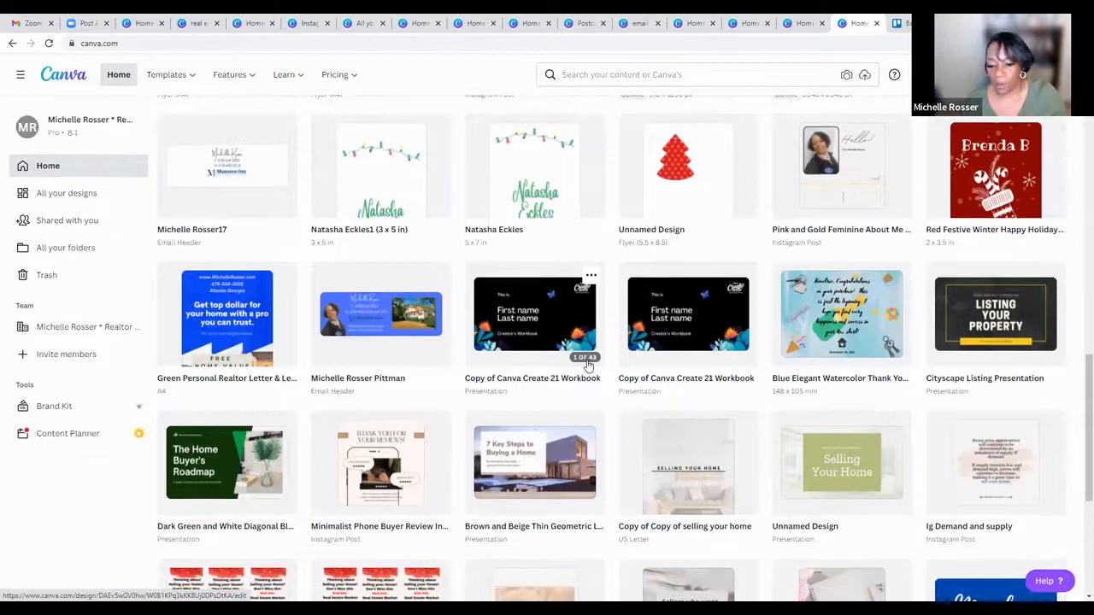
pyautogui.scroll(-1, 587, 367)
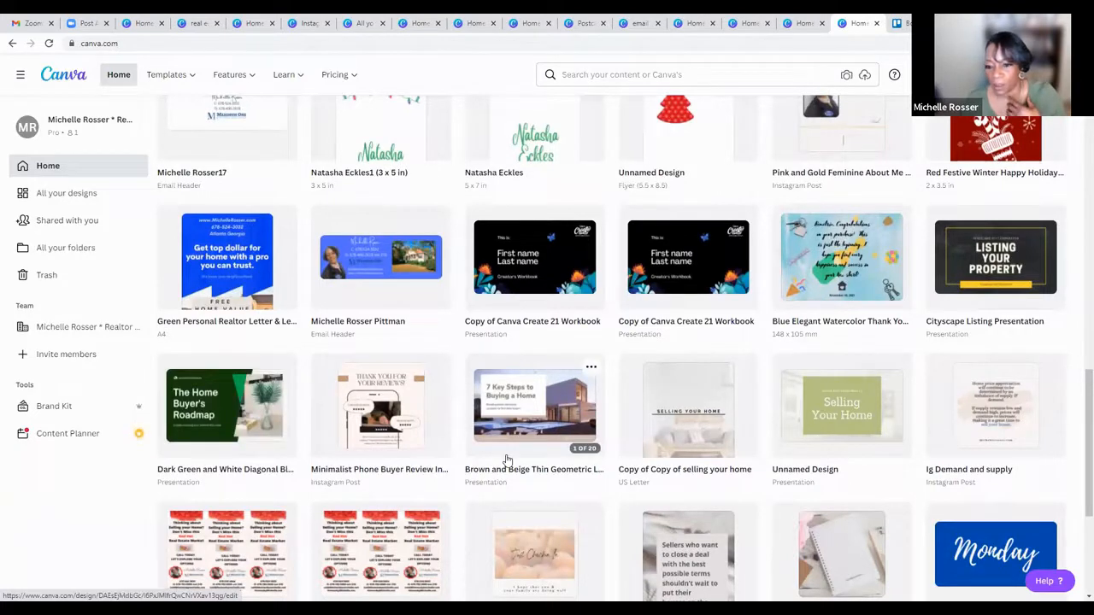
pyautogui.scroll(-1, 507, 460)
pyautogui.scroll(1, 507, 460)
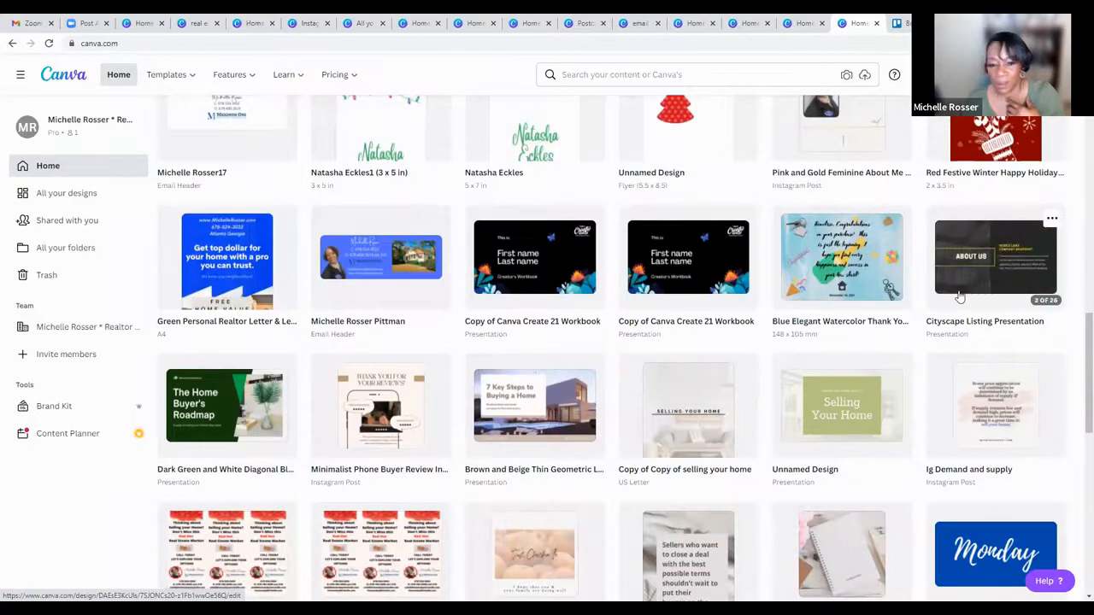
pyautogui.scroll(2, 584, 369)
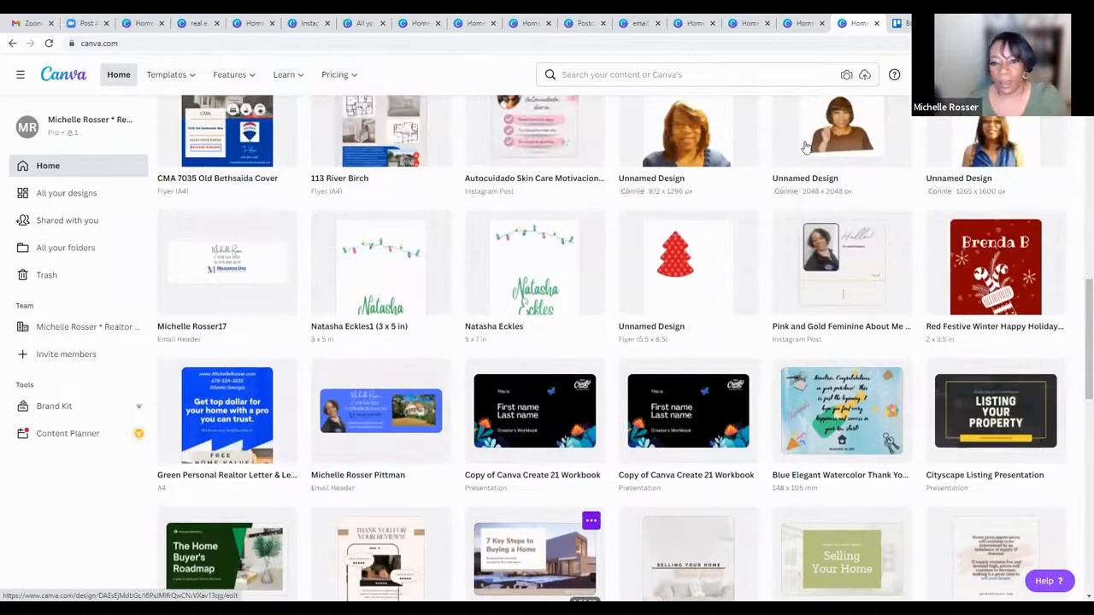
# Step: Search templates for 'real', open the Instagram Reels Video results, and scroll through the 2,932 templates
pyautogui.click(617, 76)
pyautogui.write('video')
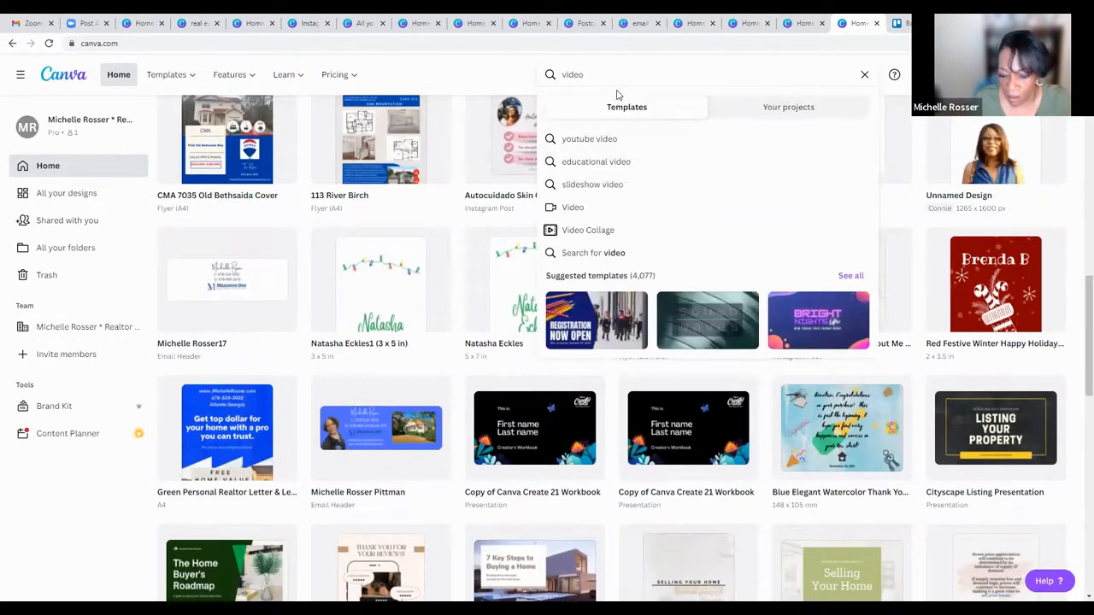
pyautogui.press('BackSpace')
pyautogui.press('BackSpace')
pyautogui.press('BackSpace')
pyautogui.press('BackSpace')
pyautogui.press('BackSpace')
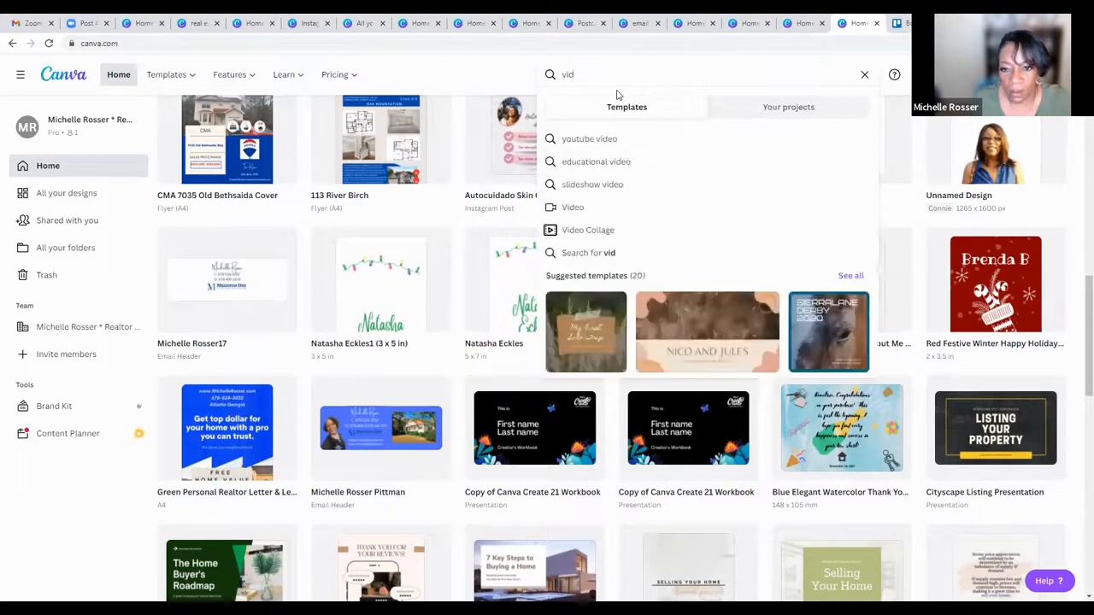
pyautogui.write('real')
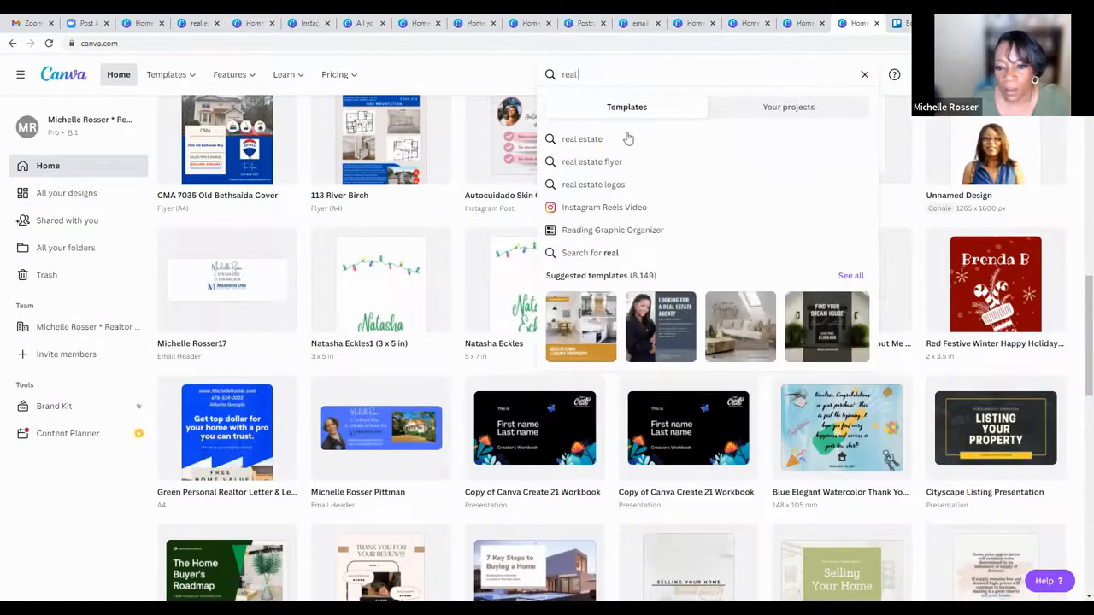
pyautogui.click(628, 210)
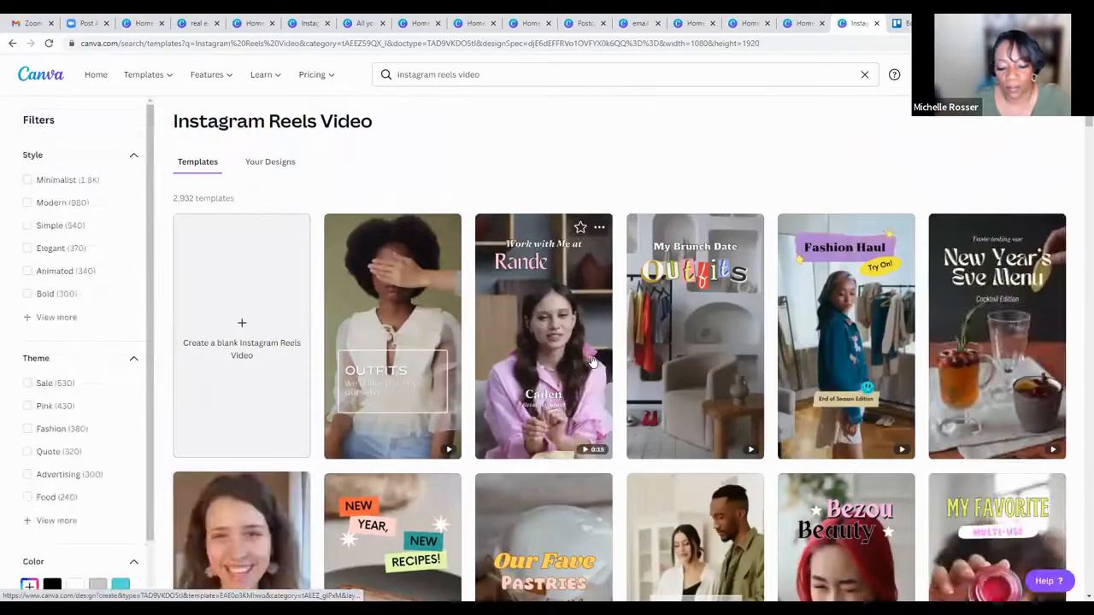
pyautogui.scroll(-4, 590, 366)
pyautogui.scroll(-4, 591, 361)
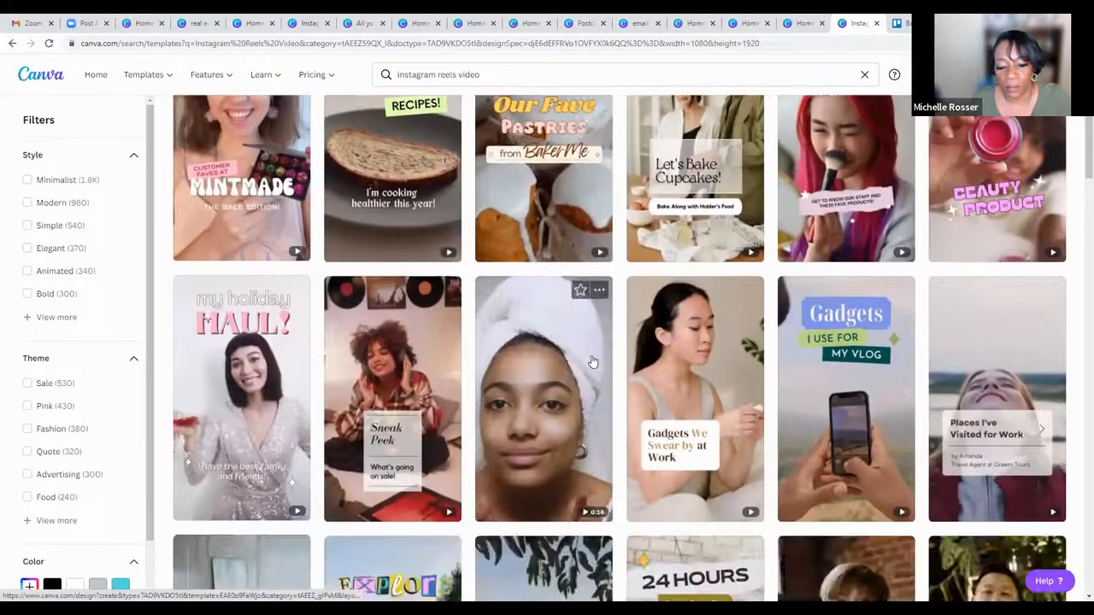
pyautogui.scroll(-4, 591, 362)
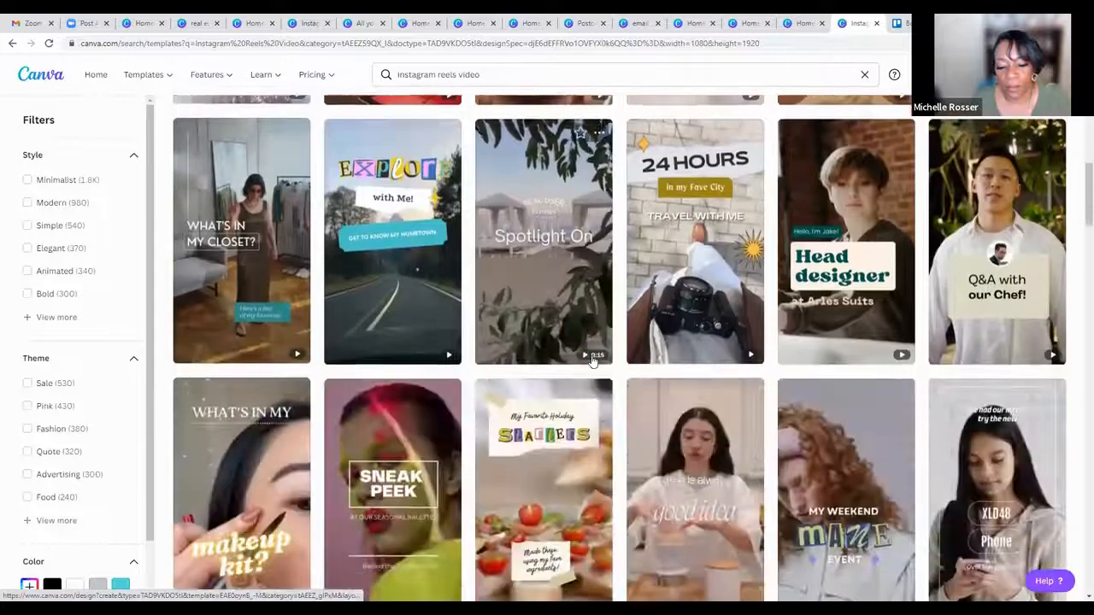
pyautogui.scroll(12, 592, 361)
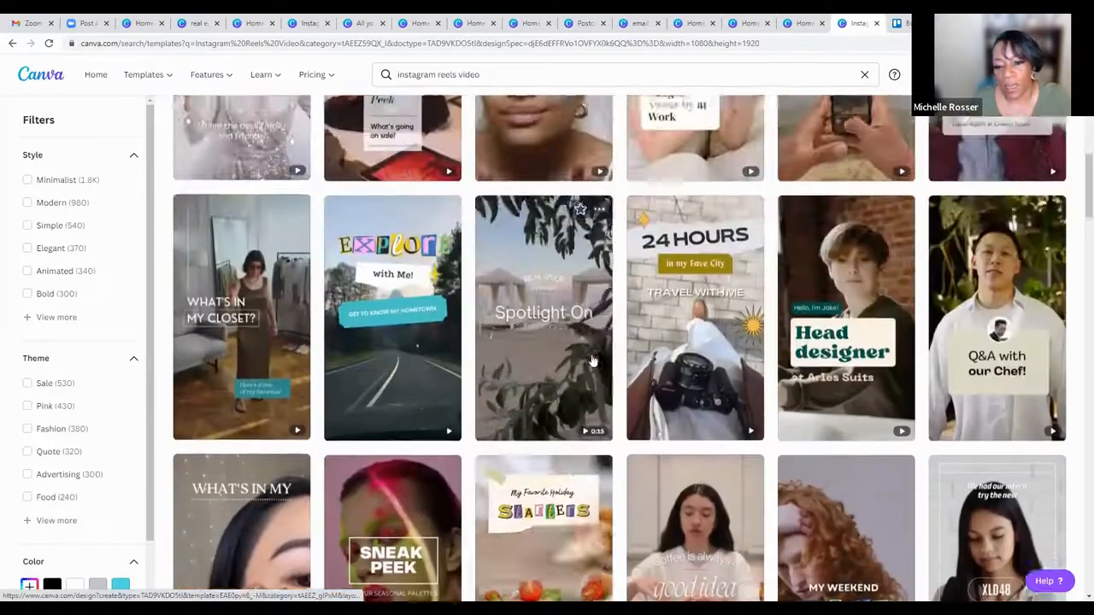
pyautogui.scroll(3, 596, 360)
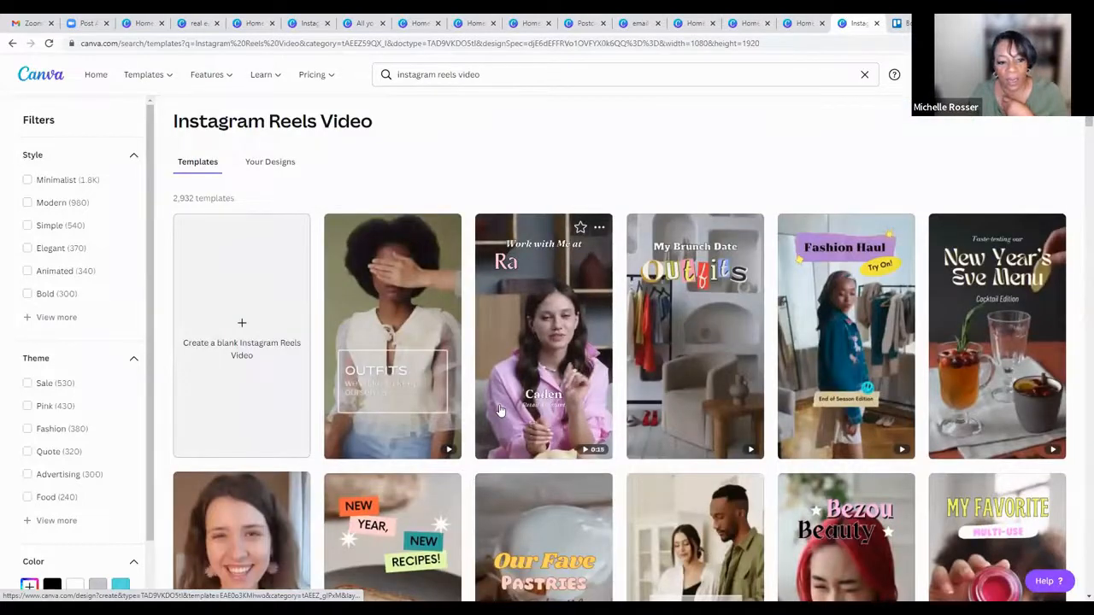
# Step: Switch the Instagram Reels Video results to Your Designs and scroll down through them
pyautogui.click(270, 167)
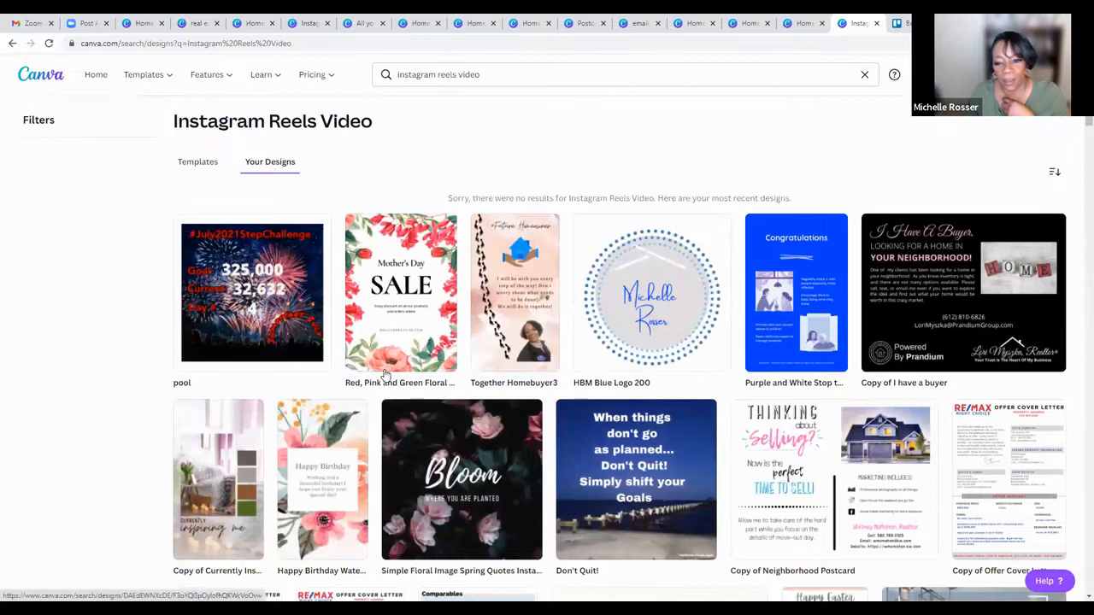
pyautogui.scroll(-3, 384, 376)
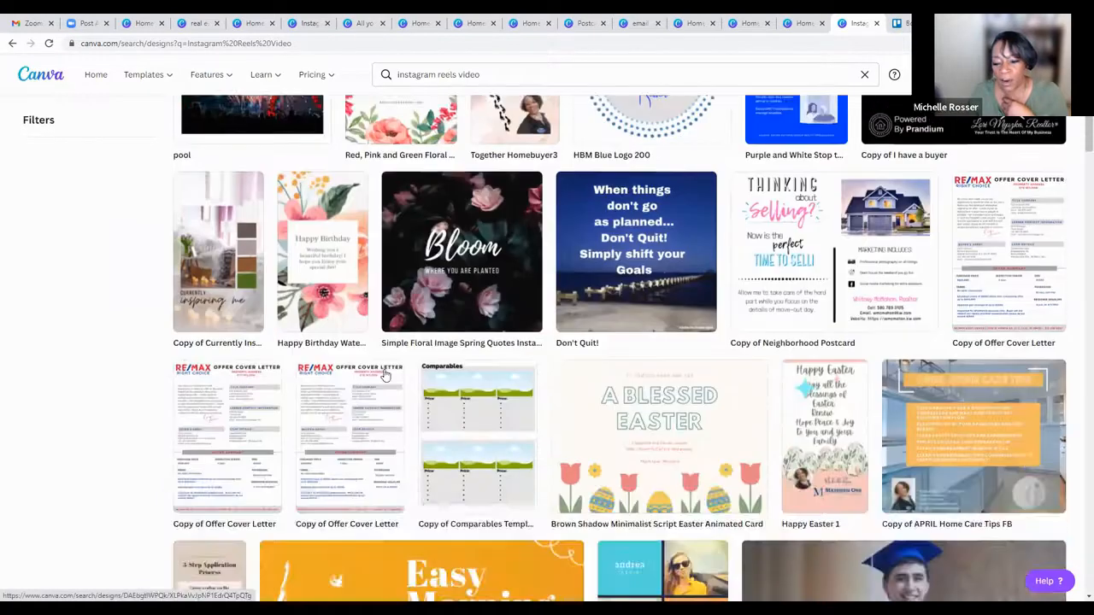
pyautogui.scroll(2, 385, 376)
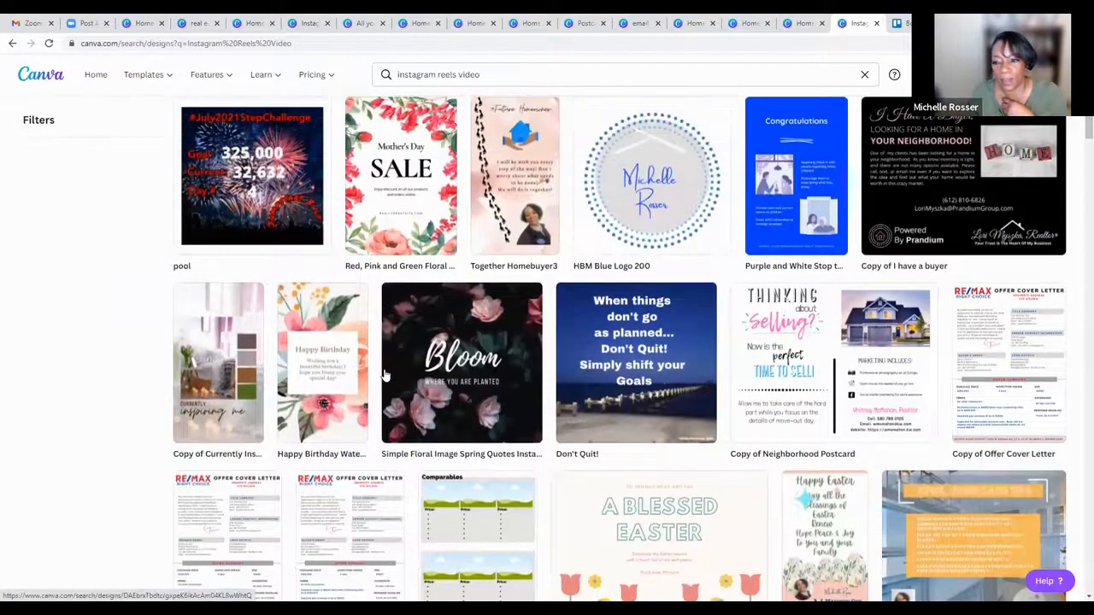
pyautogui.scroll(-4, 383, 373)
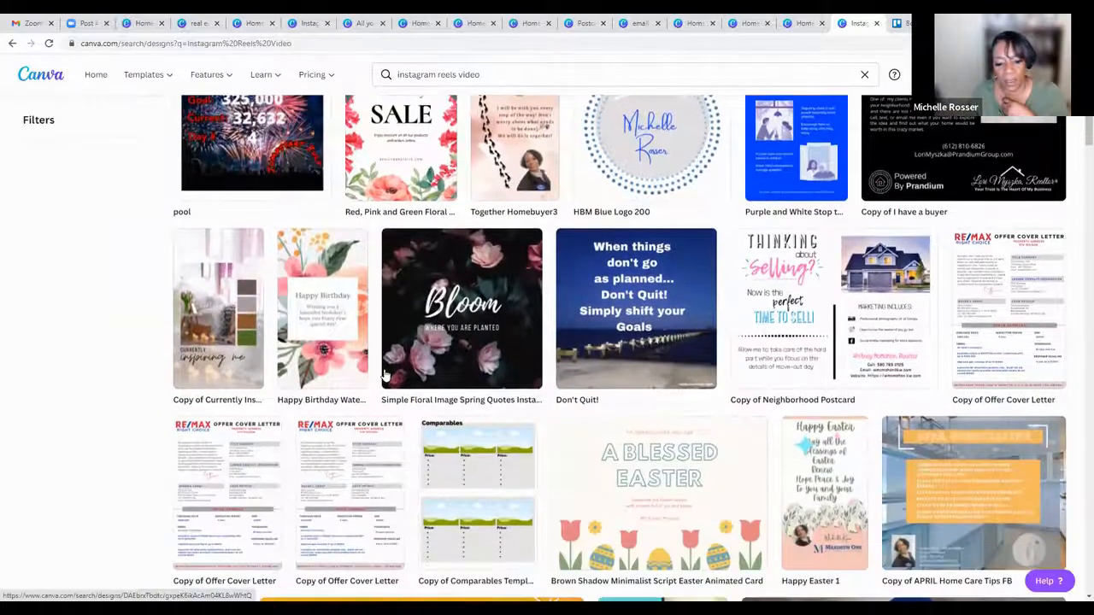
pyautogui.scroll(-5, 383, 374)
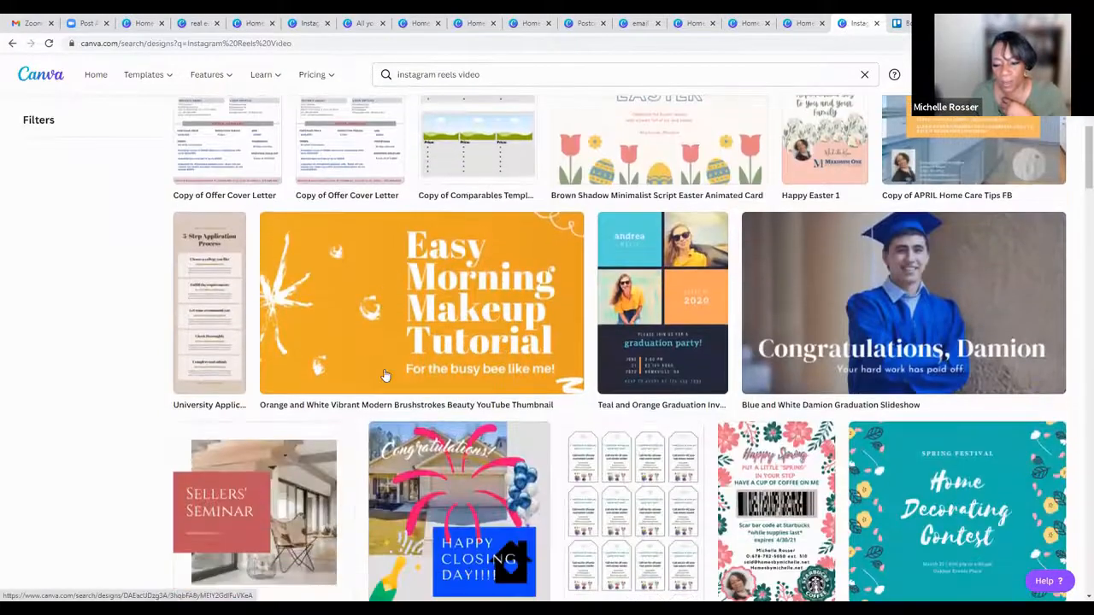
pyautogui.scroll(-2, 384, 371)
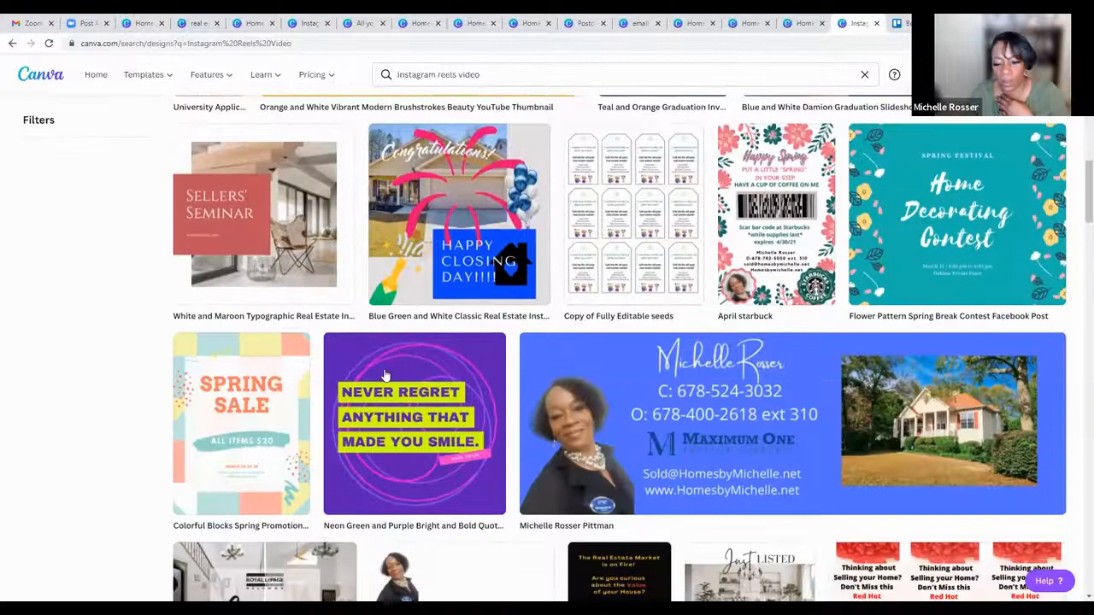
pyautogui.scroll(-3, 385, 376)
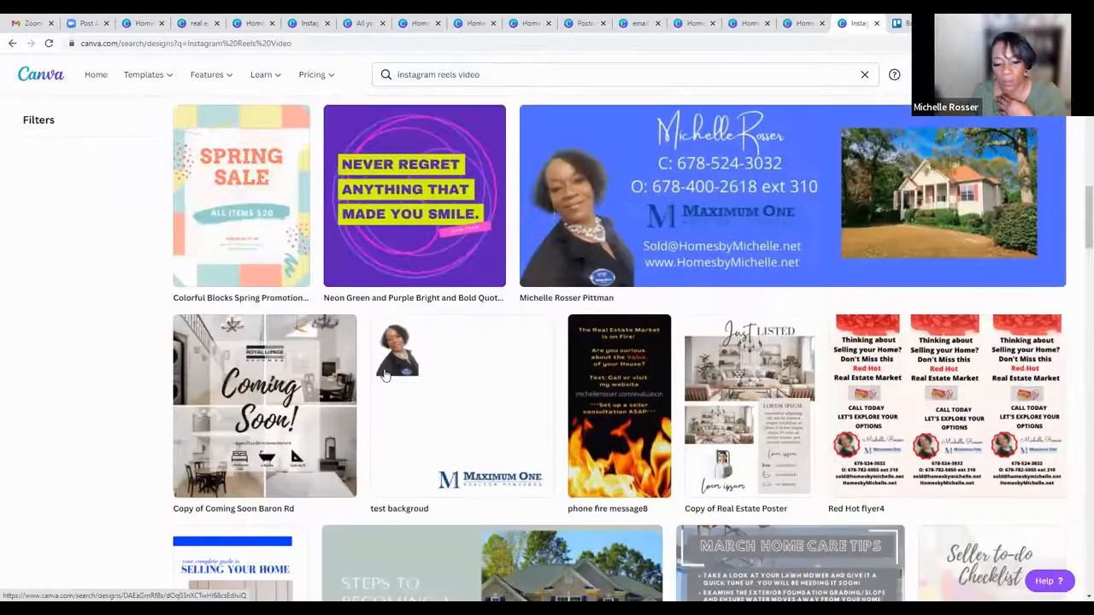
pyautogui.scroll(-3, 385, 374)
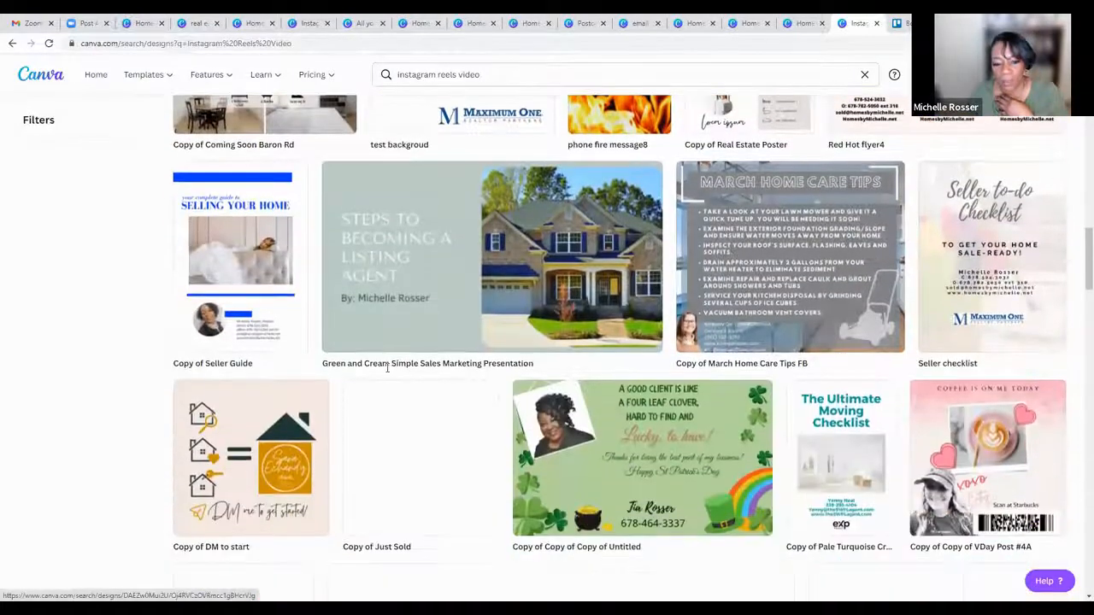
pyautogui.scroll(-1, 387, 373)
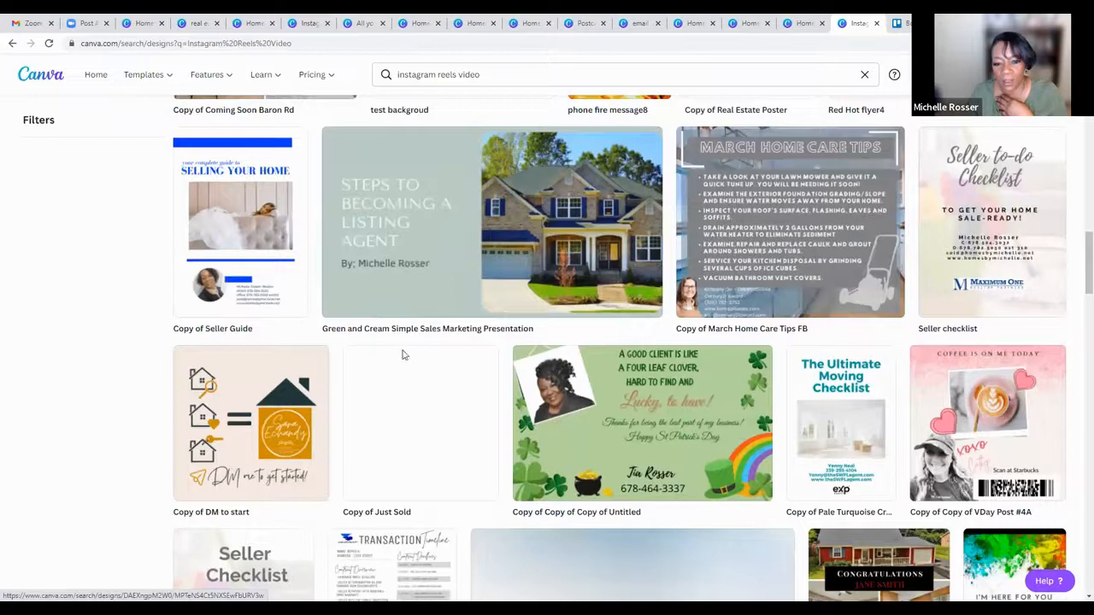
# Step: Preview the Green and Cream Simple Sales Marketing Presentation, close it, and scroll back to the top
pyautogui.click(427, 297)
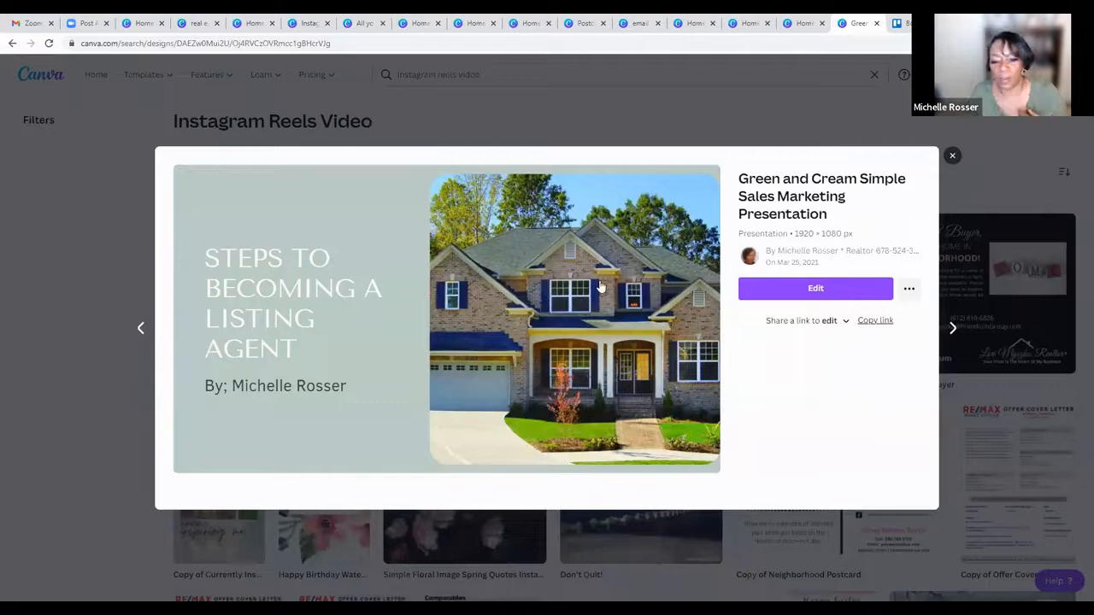
pyautogui.press('Escape')
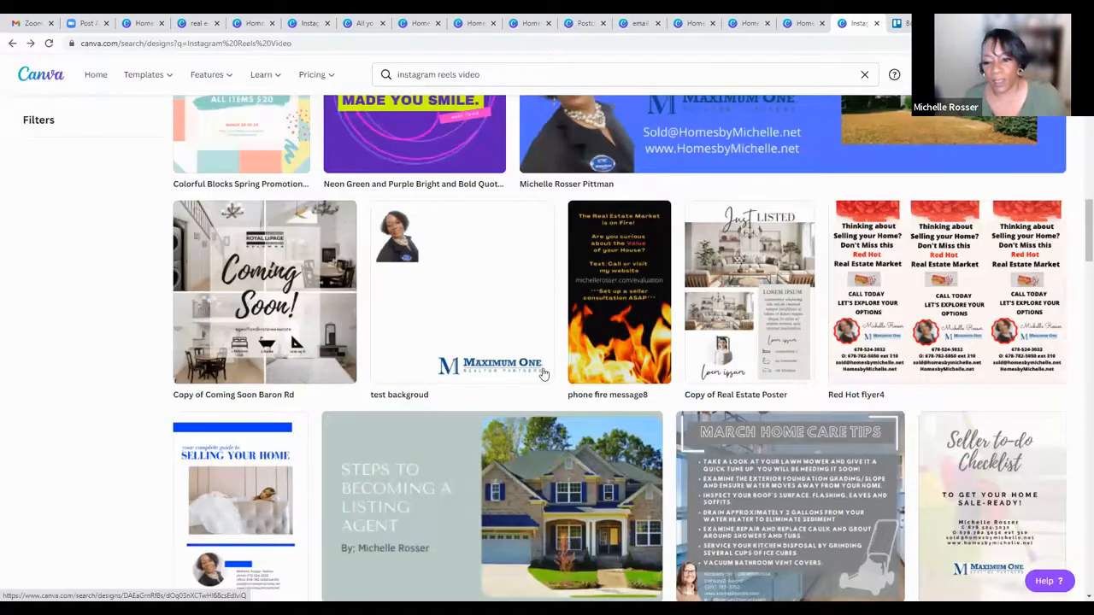
pyautogui.scroll(6, 542, 373)
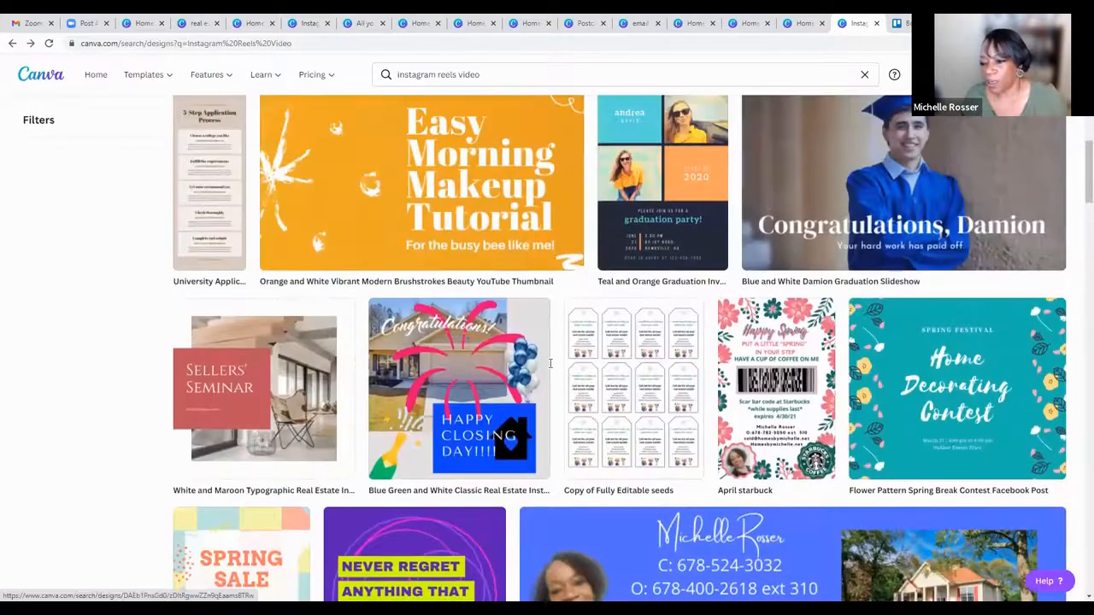
pyautogui.scroll(5, 550, 363)
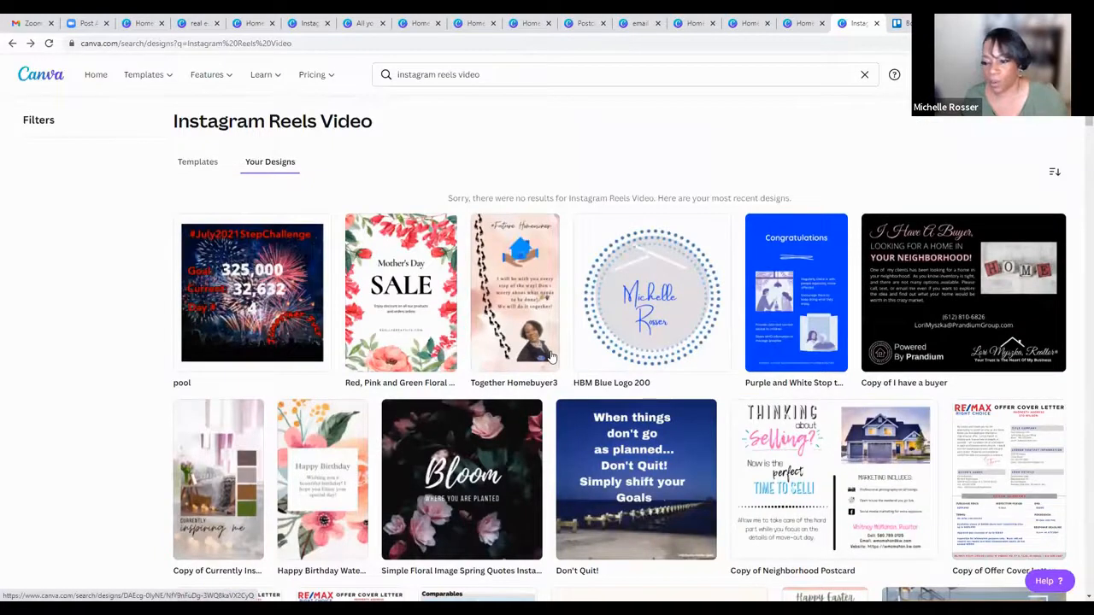
pyautogui.scroll(-1, 550, 357)
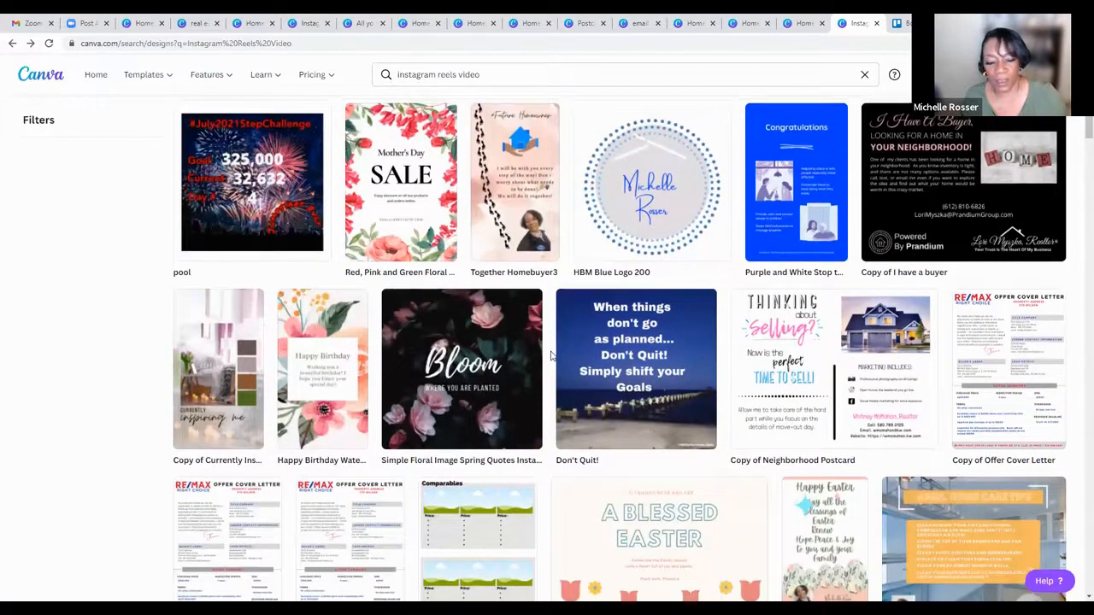
pyautogui.scroll(1, 551, 356)
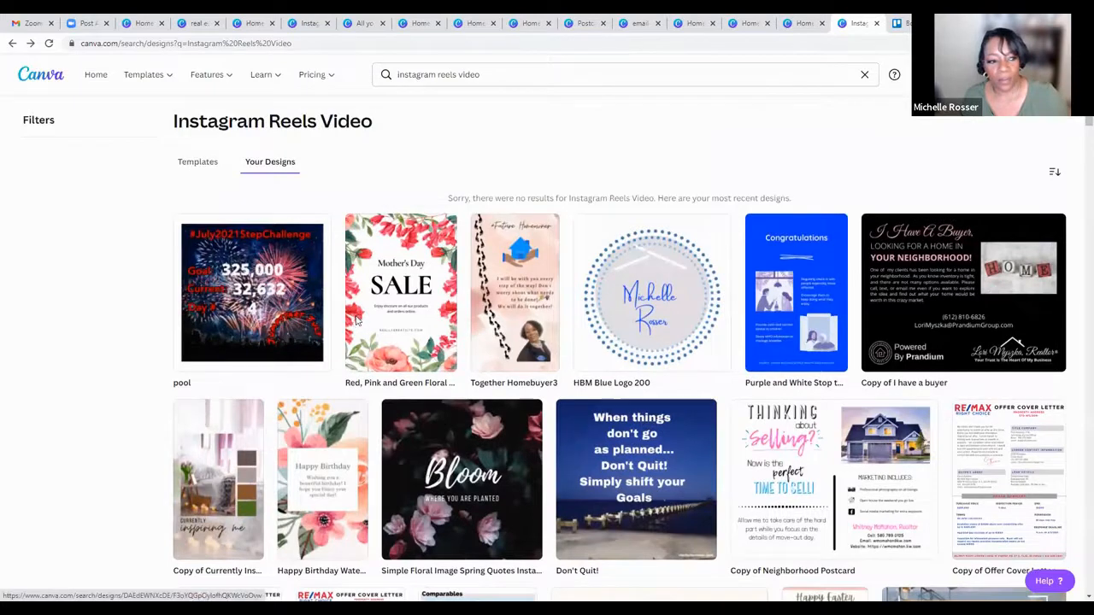
# Step: Return home and scroll the designs grid down to Copy of Offer Cover Letter and Real Estate Flyer
pyautogui.click(97, 76)
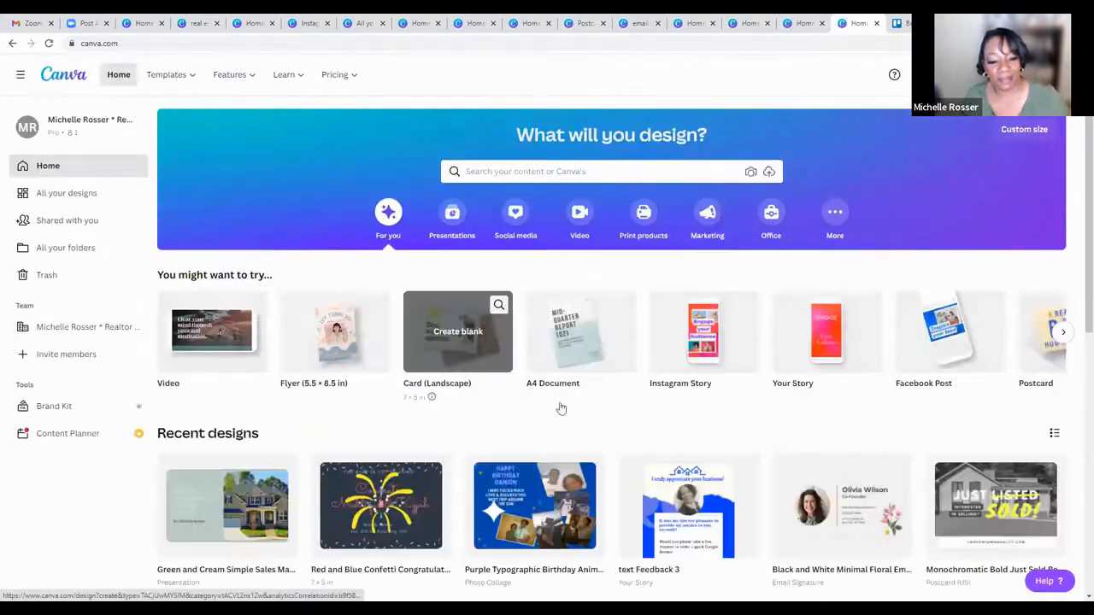
pyautogui.scroll(-1, 520, 398)
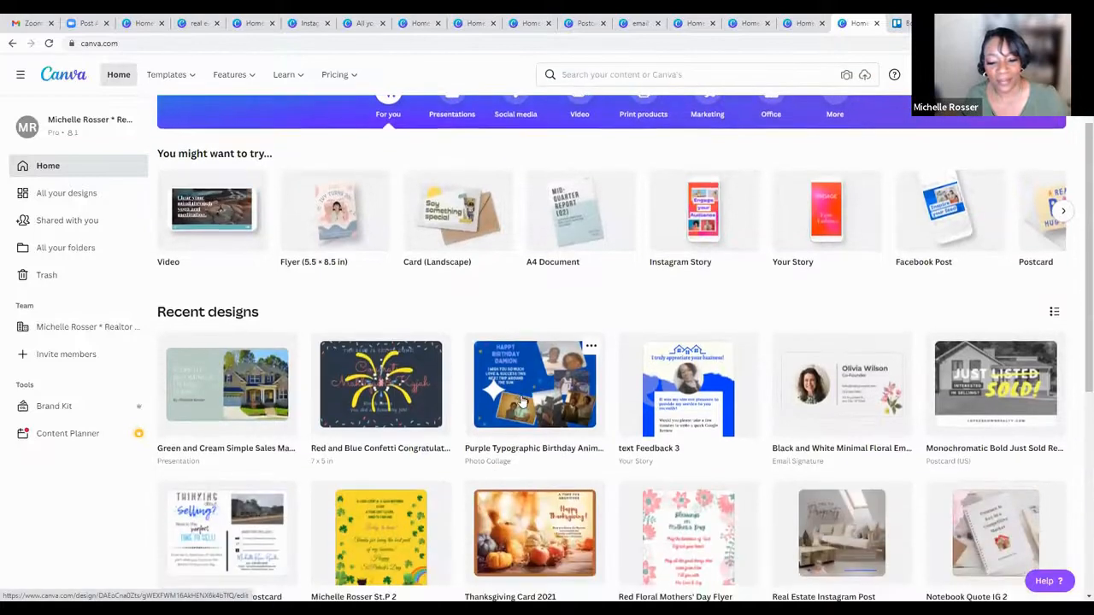
pyautogui.scroll(-2, 522, 401)
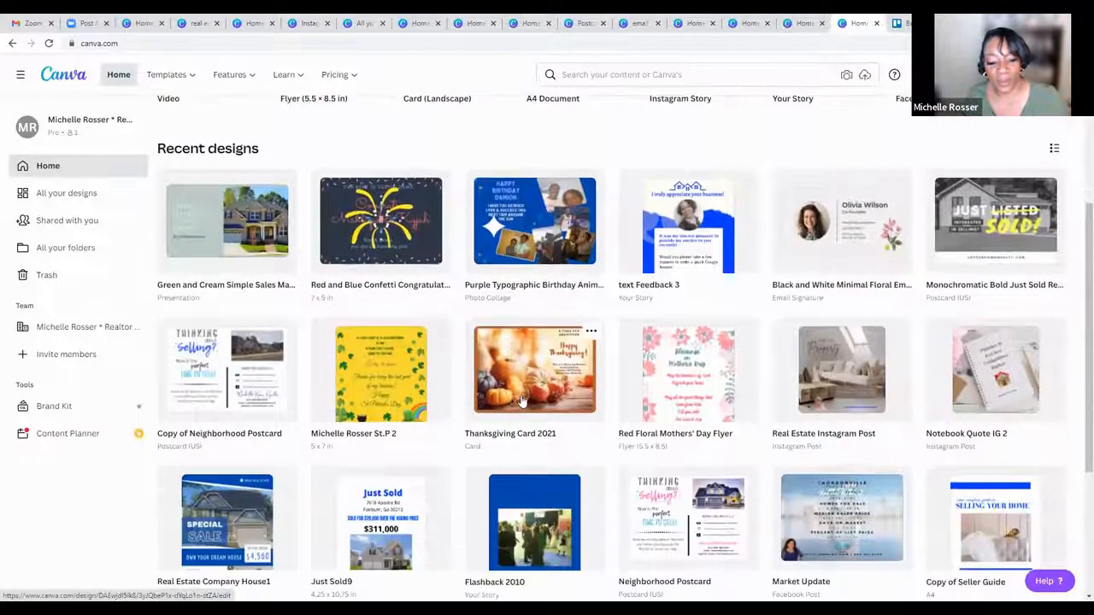
pyautogui.scroll(-1, 522, 402)
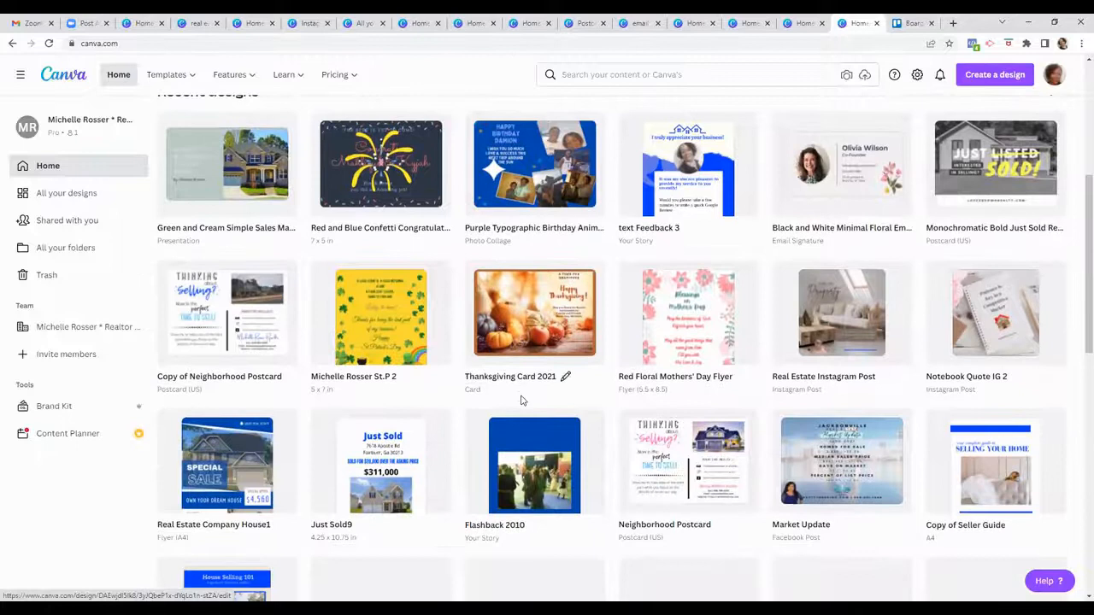
pyautogui.scroll(-2, 523, 400)
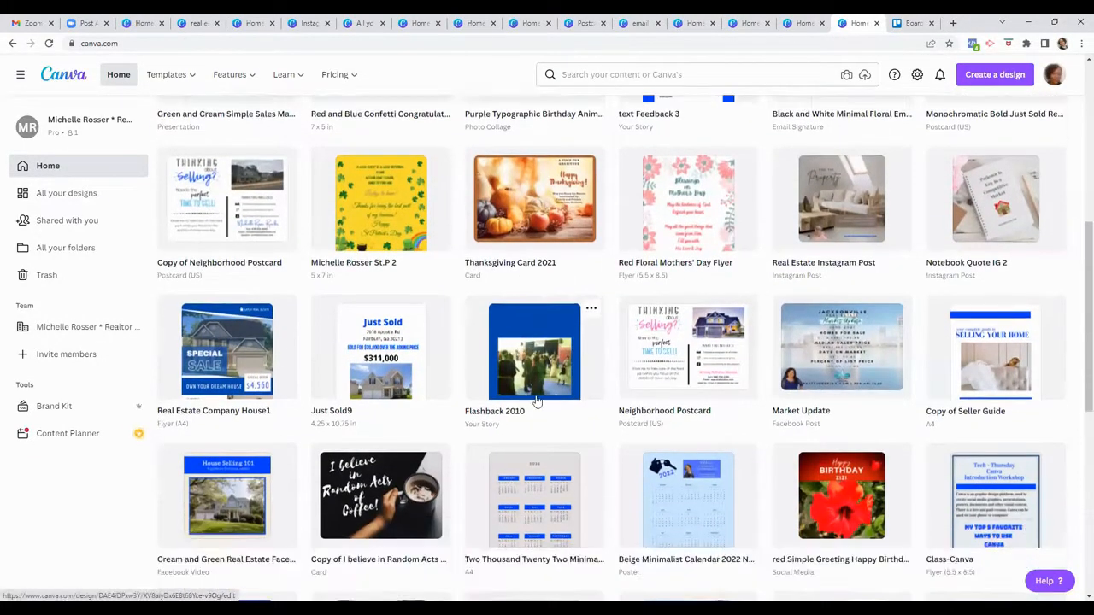
pyautogui.scroll(-1, 706, 504)
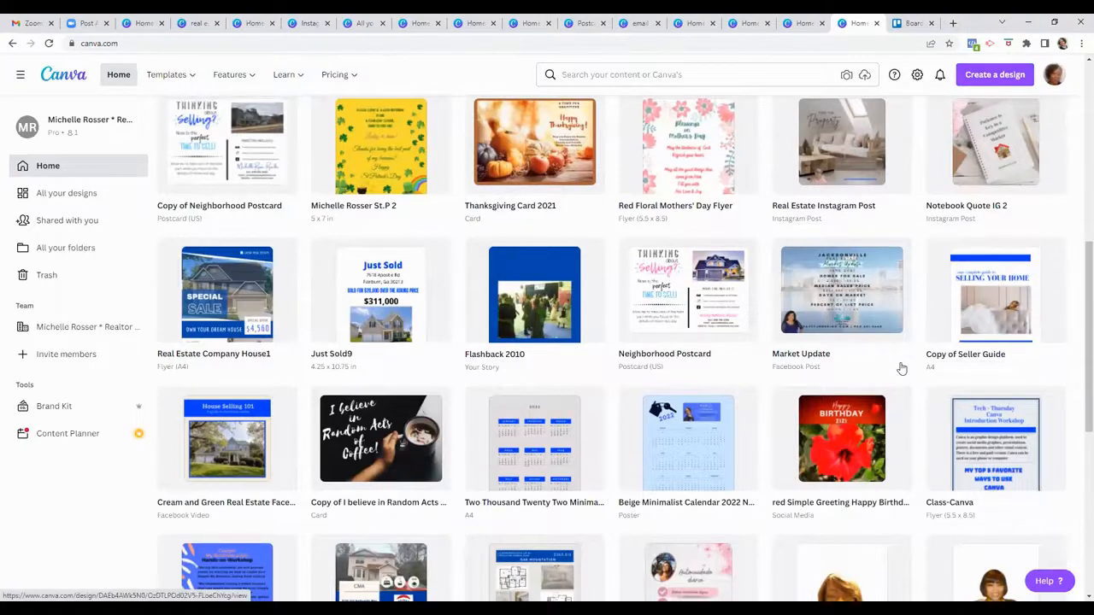
pyautogui.scroll(-1, 901, 368)
pyautogui.scroll(-2, 901, 369)
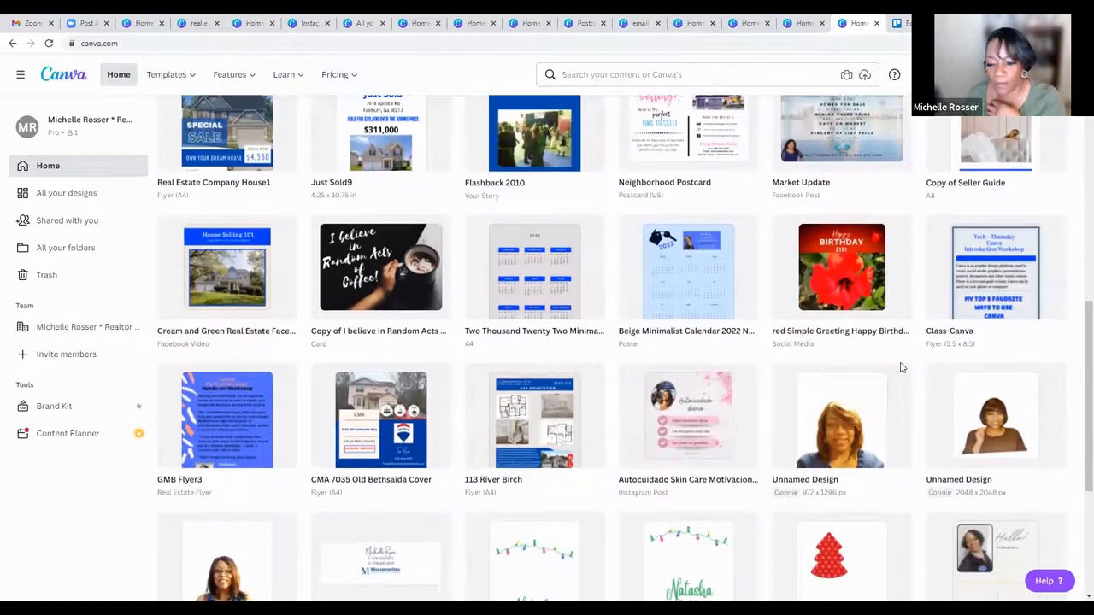
pyautogui.scroll(-3, 901, 369)
pyautogui.scroll(-3, 902, 368)
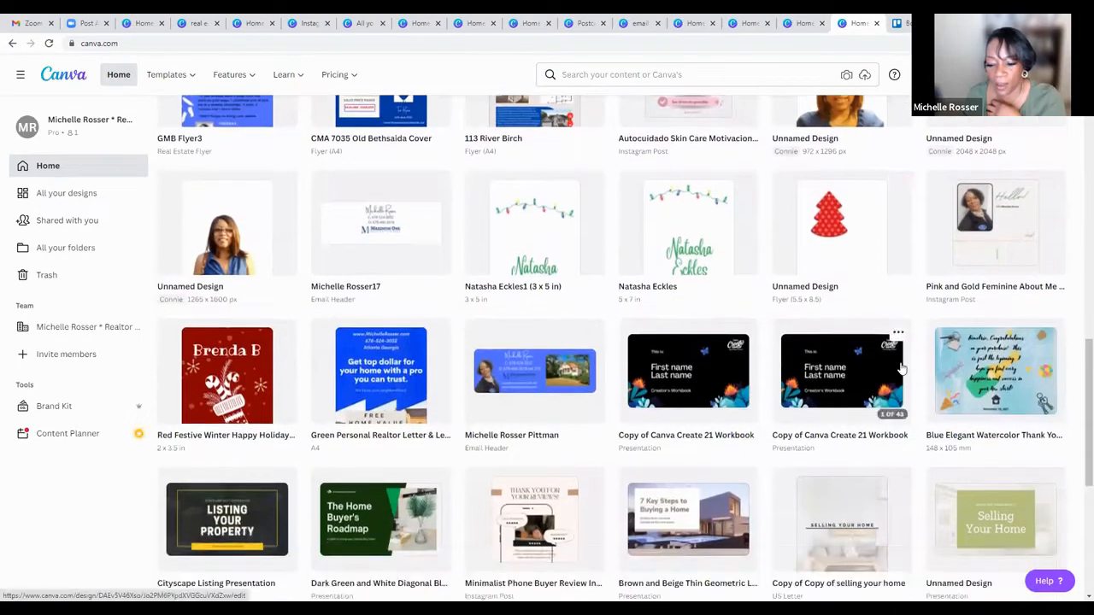
pyautogui.scroll(-2, 901, 368)
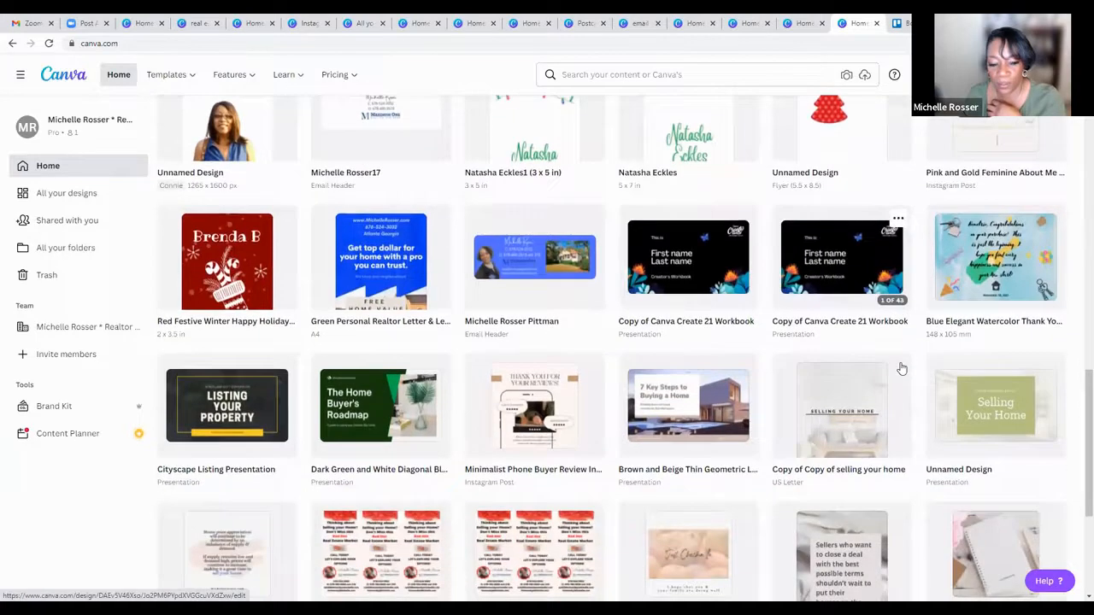
pyautogui.moveTo(899, 368)
pyautogui.scroll(-3, 899, 368)
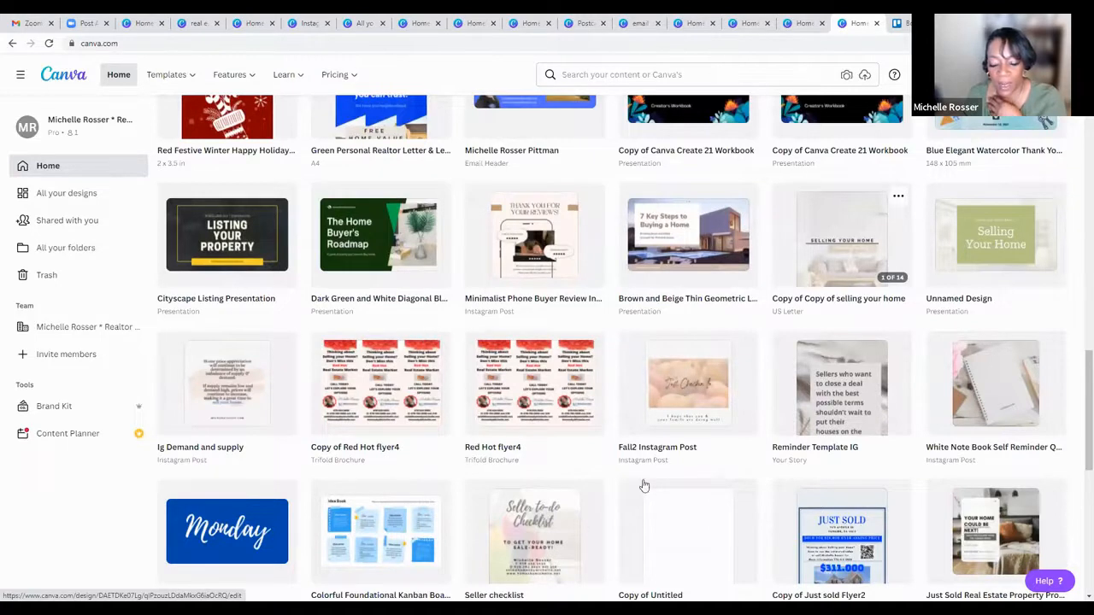
pyautogui.scroll(-2, 644, 486)
pyautogui.scroll(-3, 644, 485)
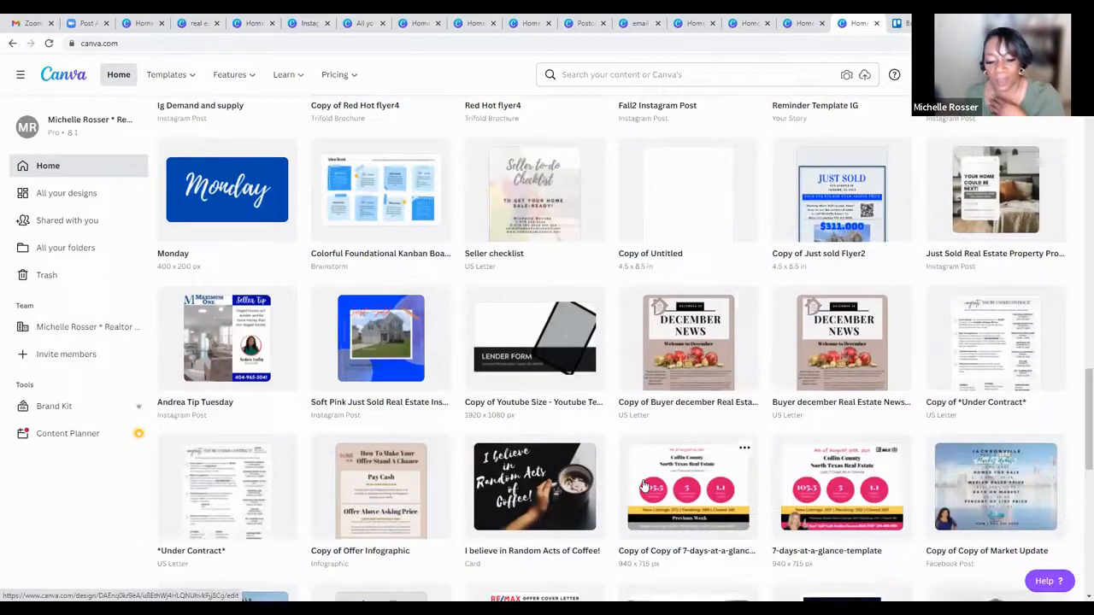
pyautogui.scroll(-2, 645, 485)
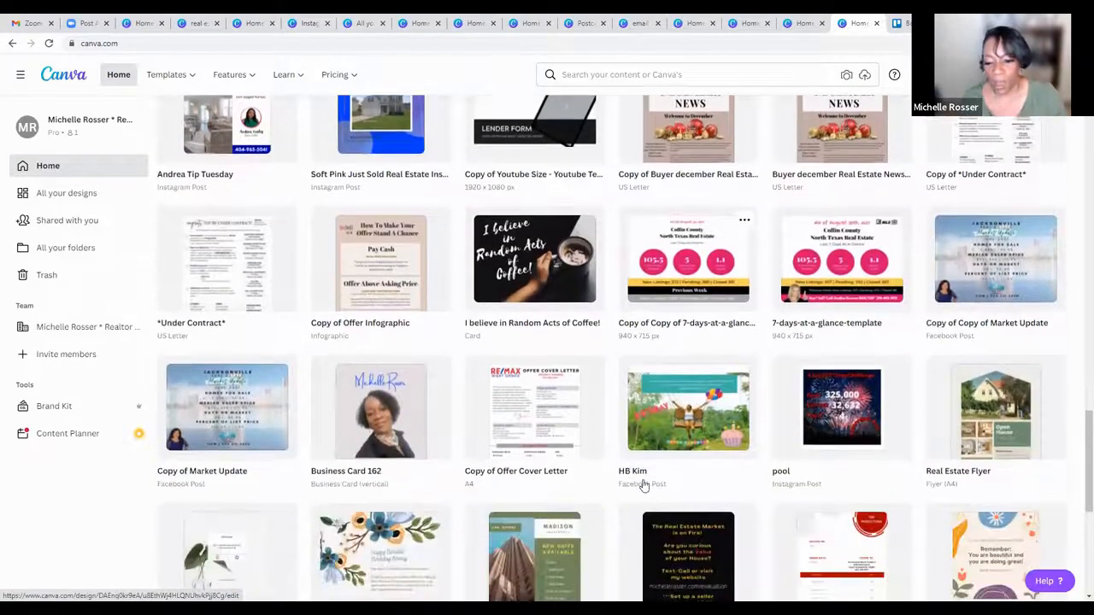
pyautogui.scroll(-1, 644, 486)
pyautogui.scroll(-1, 644, 485)
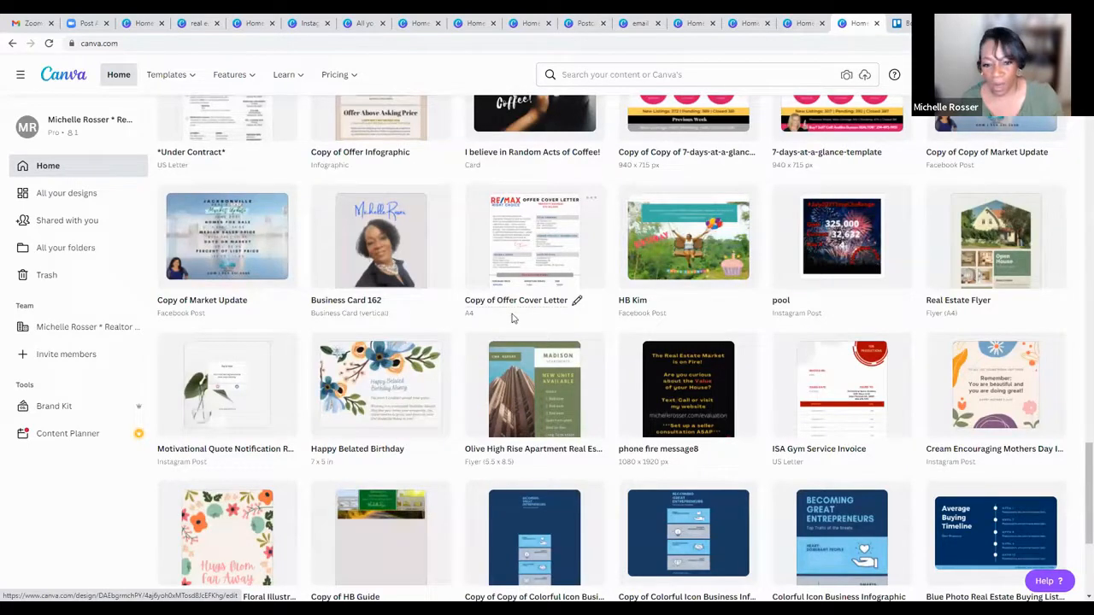
# Step: Open Copy of Offer Cover Letter, select its RE/MAX logo, then return to the home page
pyautogui.click(503, 348)
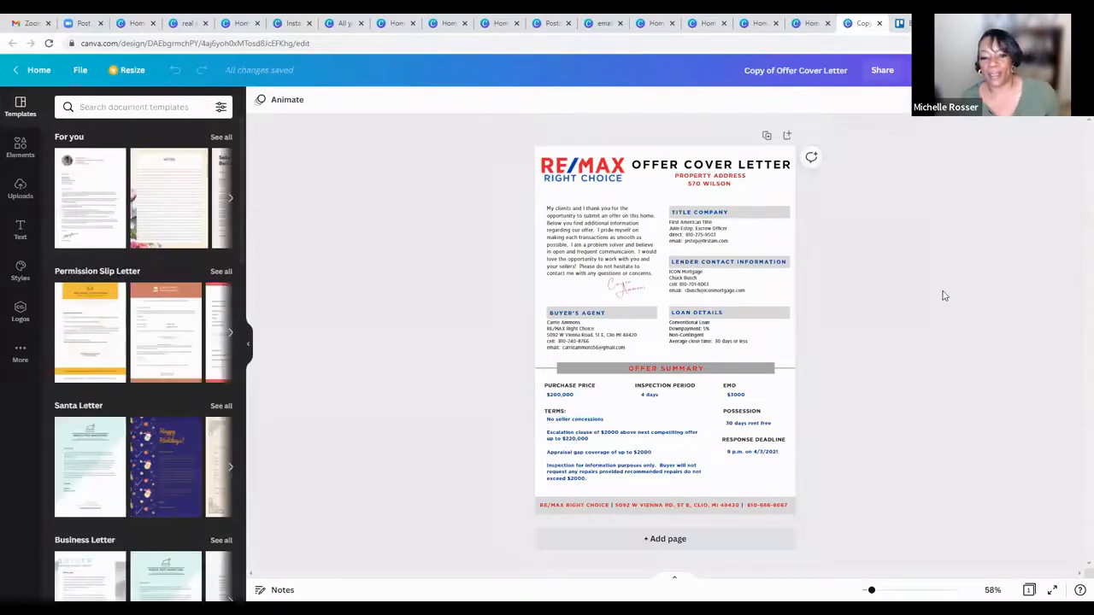
pyautogui.click(582, 177)
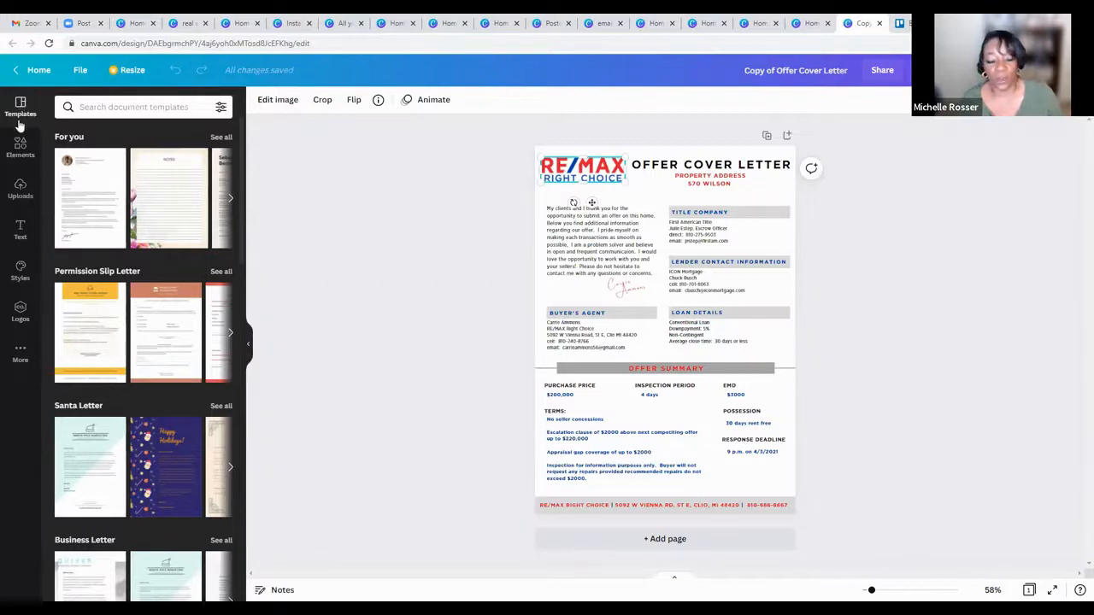
pyautogui.click(41, 73)
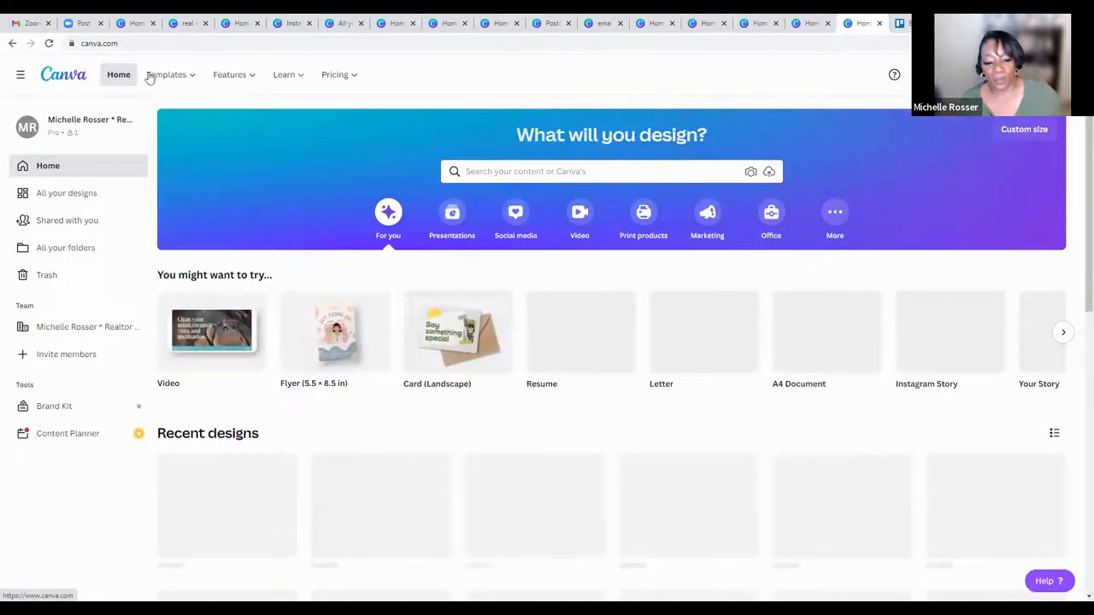
# Step: Create a new blank 'Untitled design - Video' from the Video option, then return home
pyautogui.scroll(-2, 147, 74)
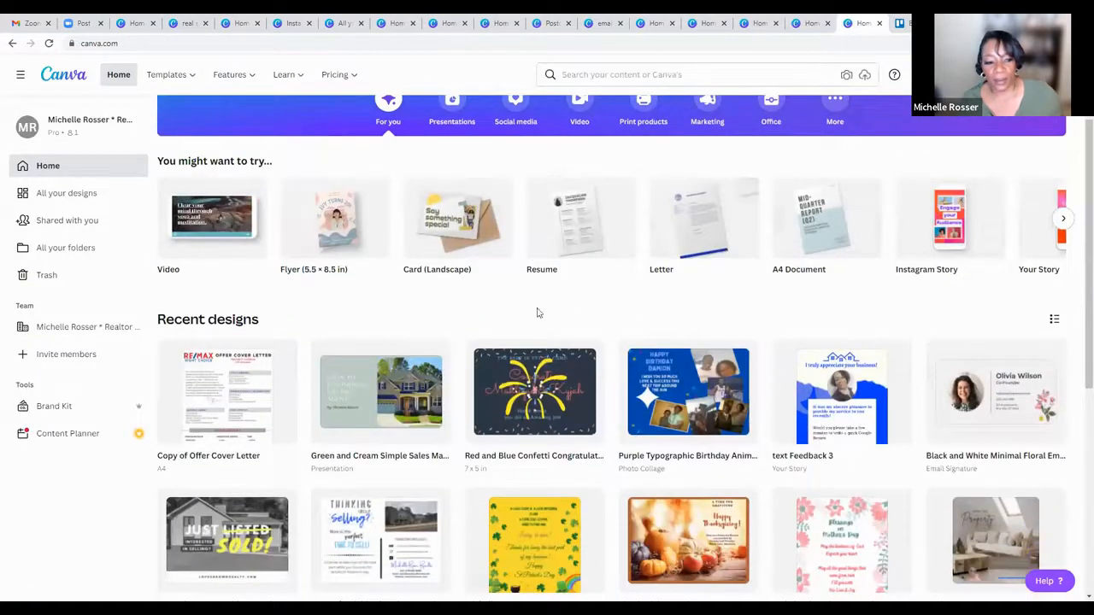
pyautogui.click(220, 223)
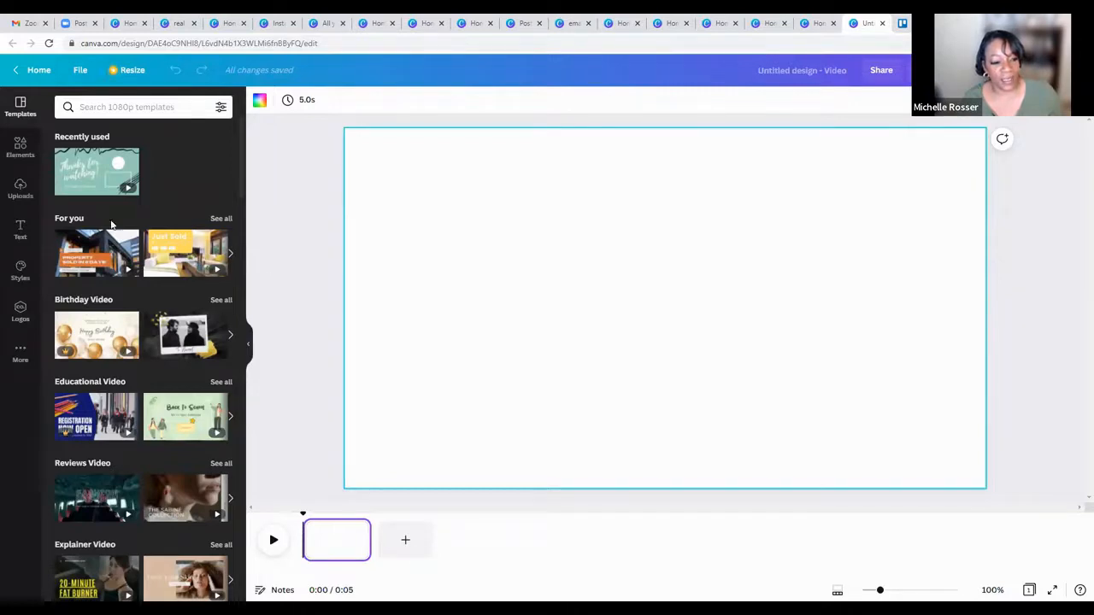
pyautogui.click(39, 70)
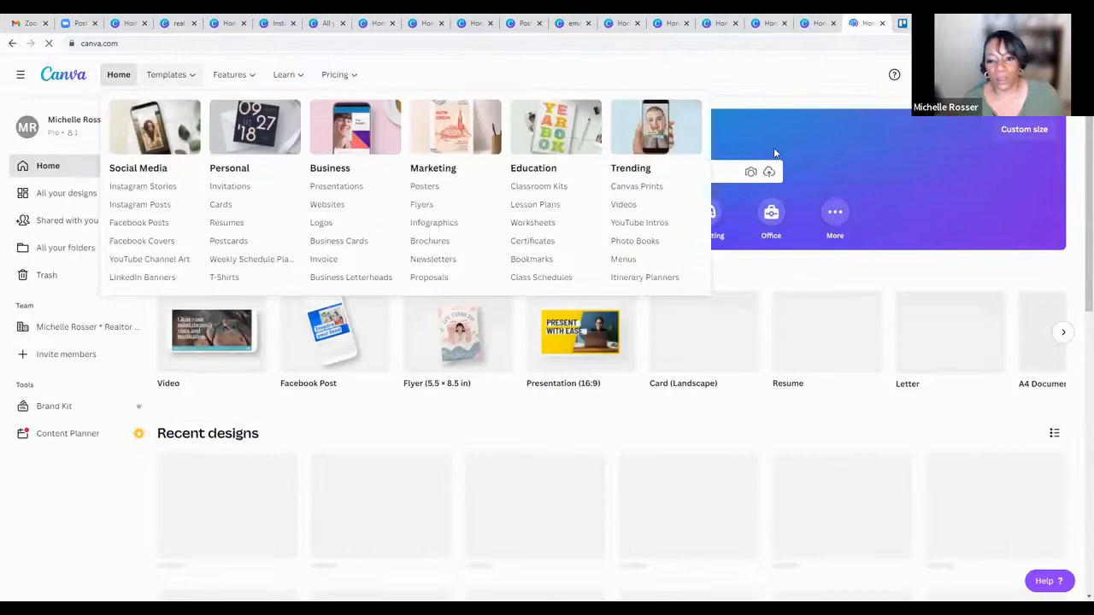
# Step: Search Canva templates for 'selling your home' to list its 7,830 results
pyautogui.click(604, 168)
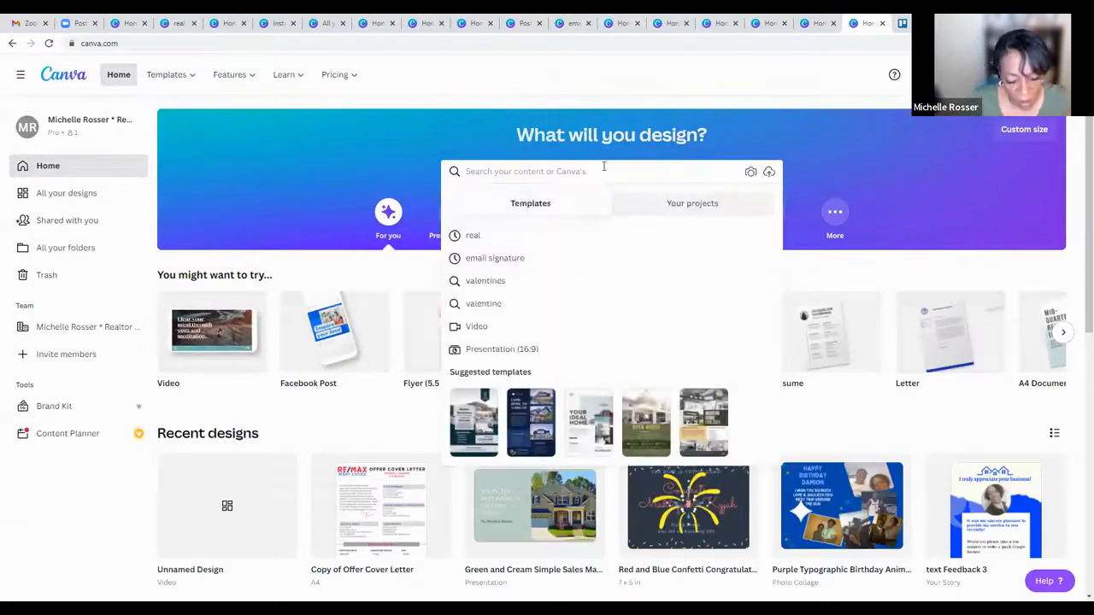
pyautogui.write('selling your home')
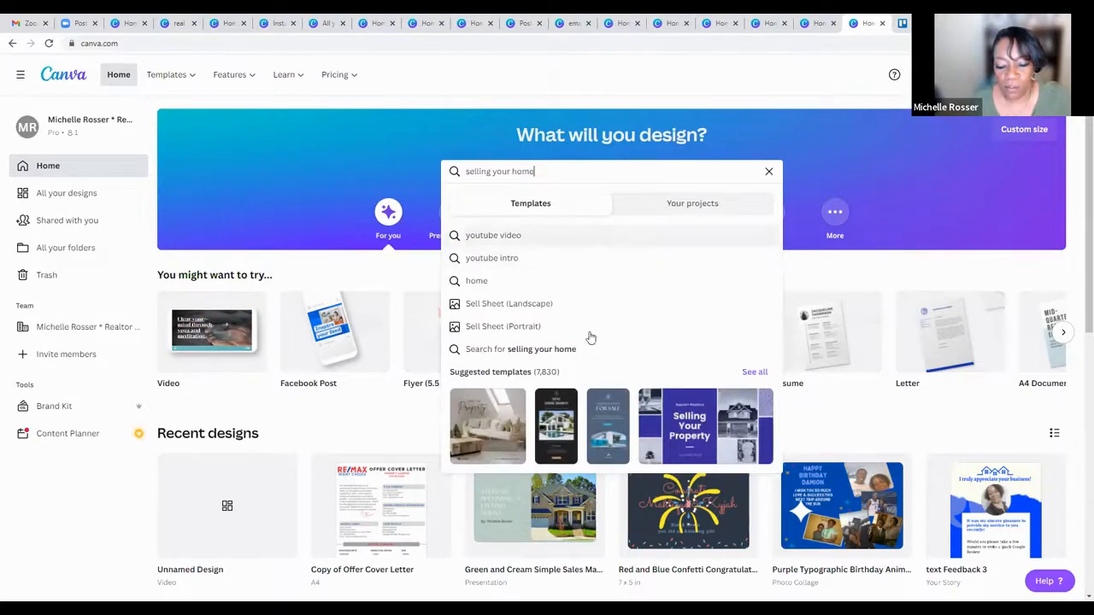
pyautogui.click(547, 359)
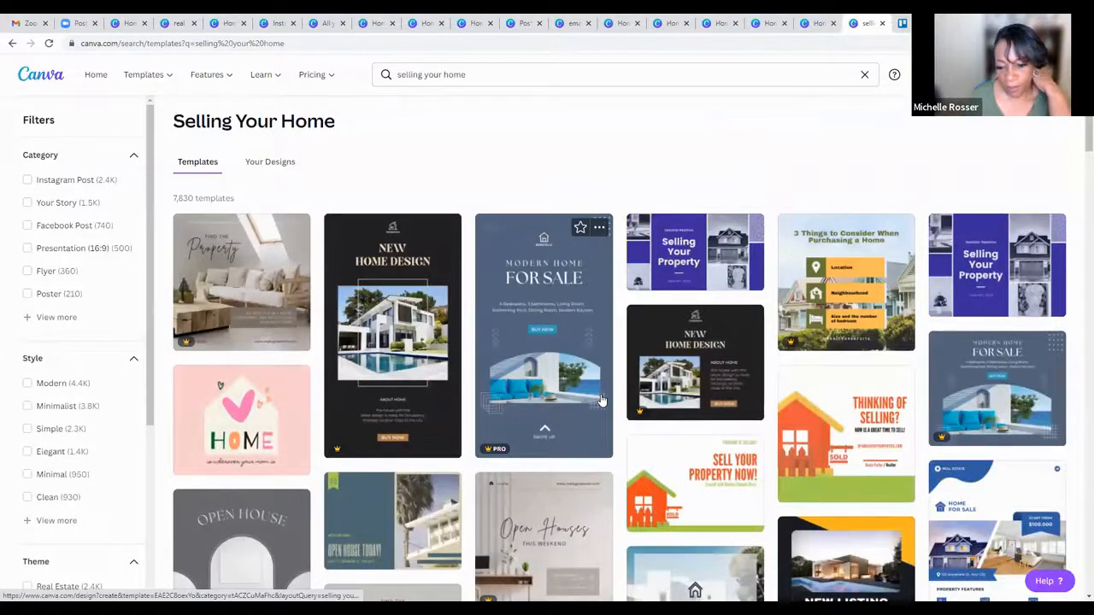
# Step: Scroll the 'selling your home' results to reveal the Just Sold!, Find the Property You Want and Sell your home in 3 weeks designs
pyautogui.scroll(-5, 602, 399)
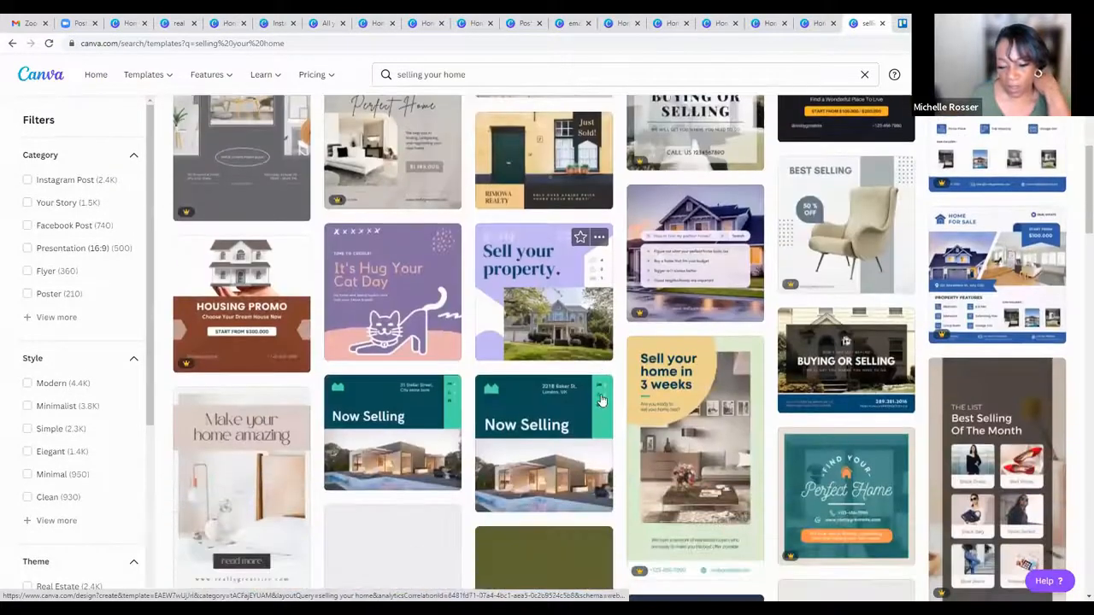
pyautogui.scroll(-1, 602, 369)
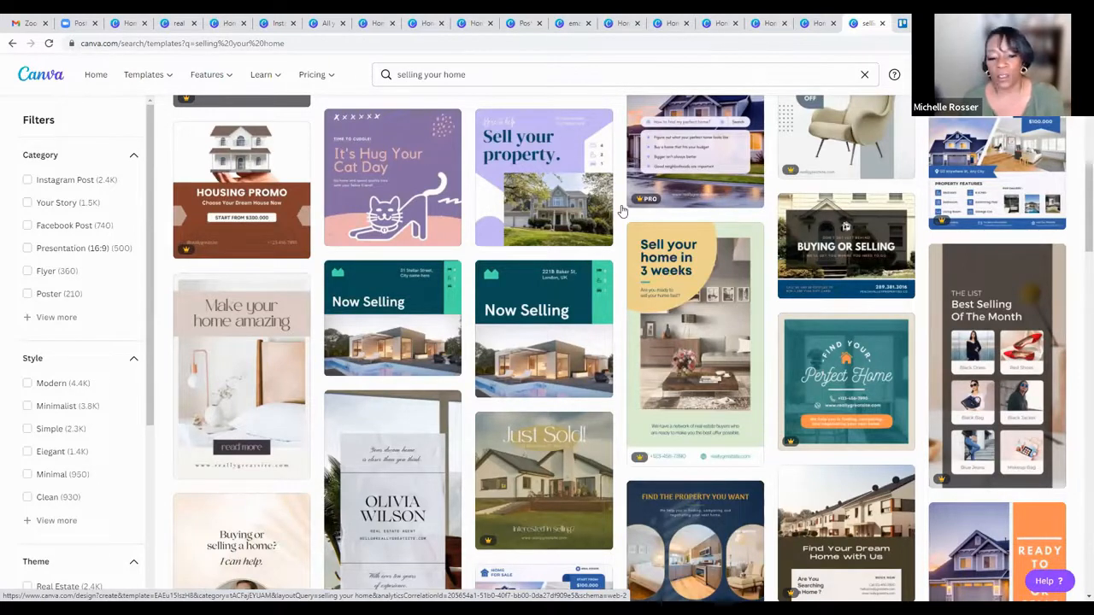
pyautogui.scroll(-5, 560, 256)
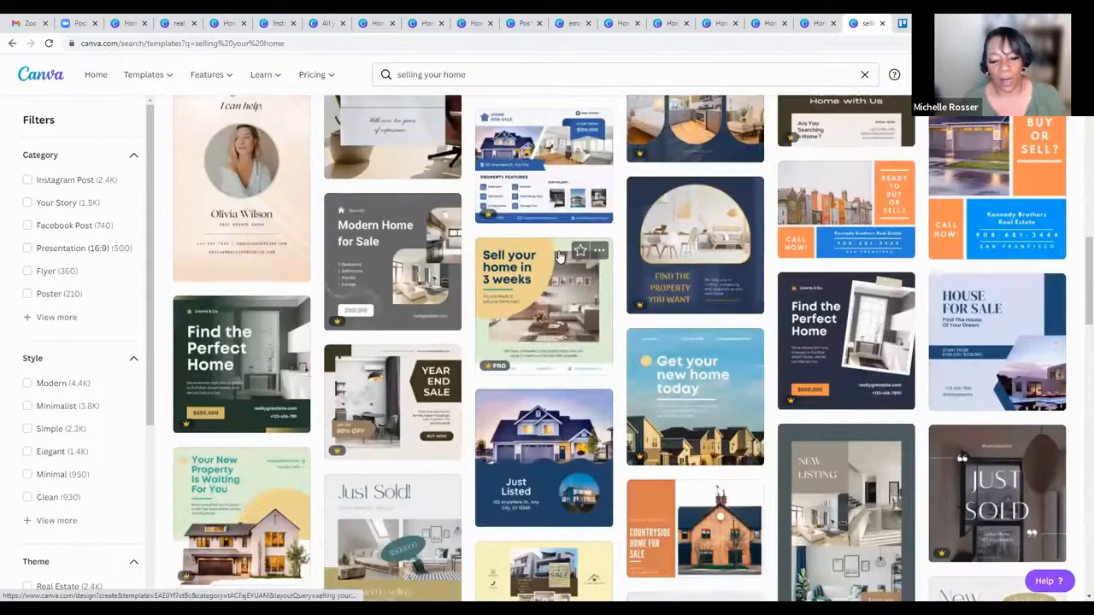
pyautogui.scroll(2, 560, 256)
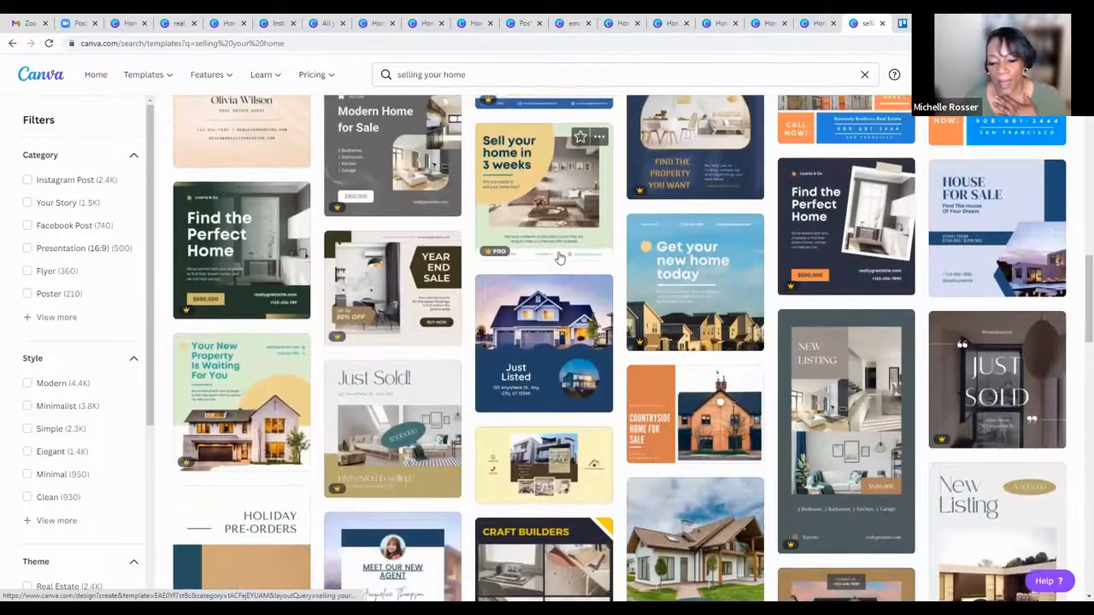
pyautogui.scroll(-4, 560, 257)
pyautogui.scroll(-3, 560, 256)
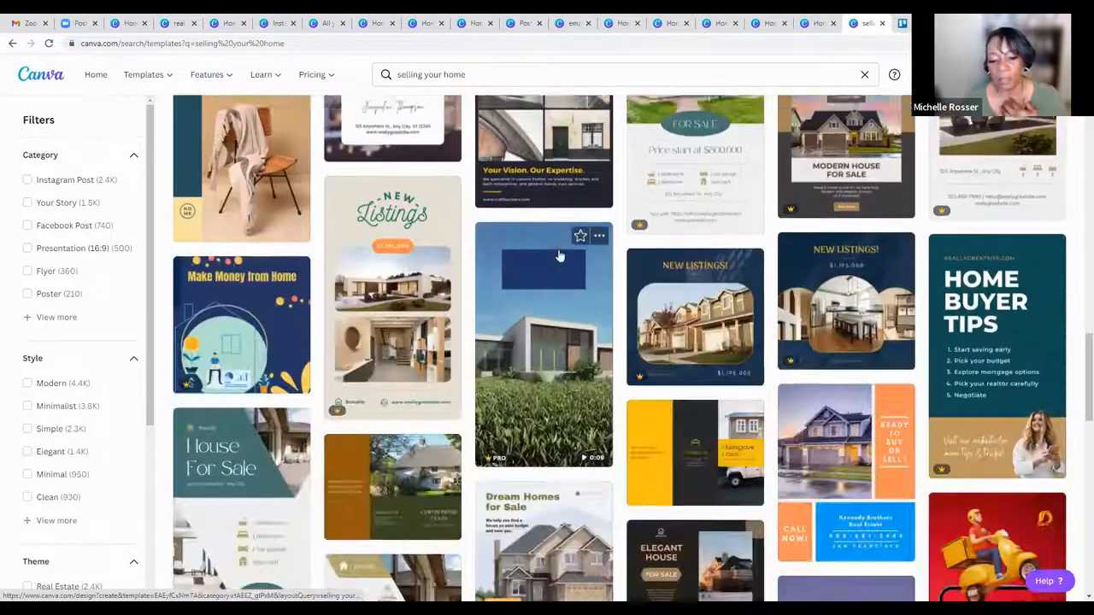
pyautogui.scroll(5, 559, 257)
pyautogui.scroll(-5, 556, 248)
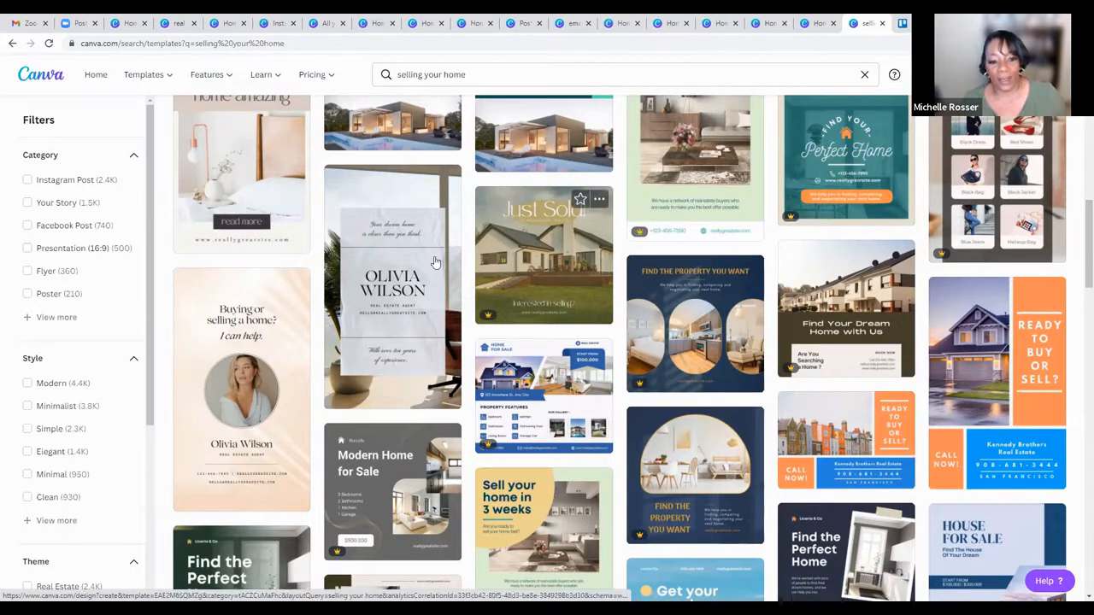
pyautogui.moveTo(432, 265)
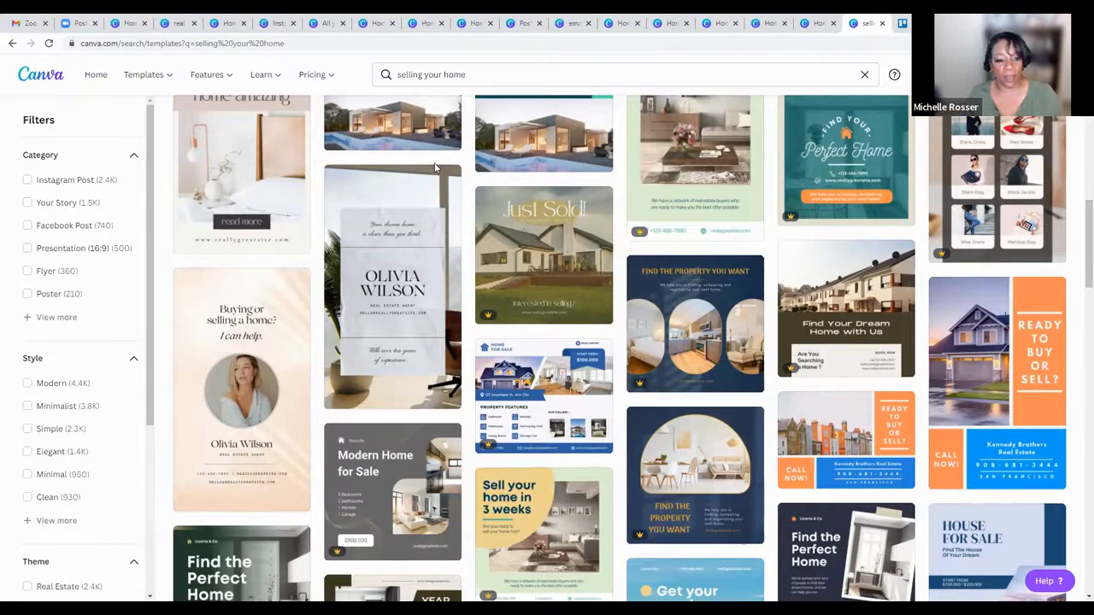
pyautogui.moveTo(432, 172)
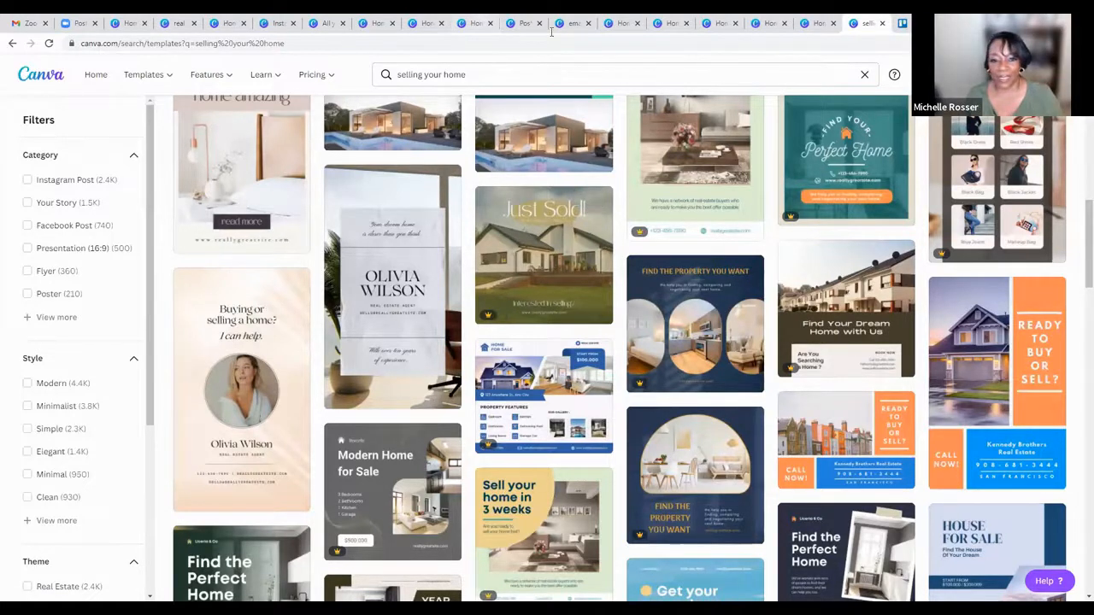
# Step: Replace the 'selling your home' search text with the contact's phone number, full name and e-mail address
pyautogui.moveTo(525, 74); pyautogui.dragTo(379, 75)
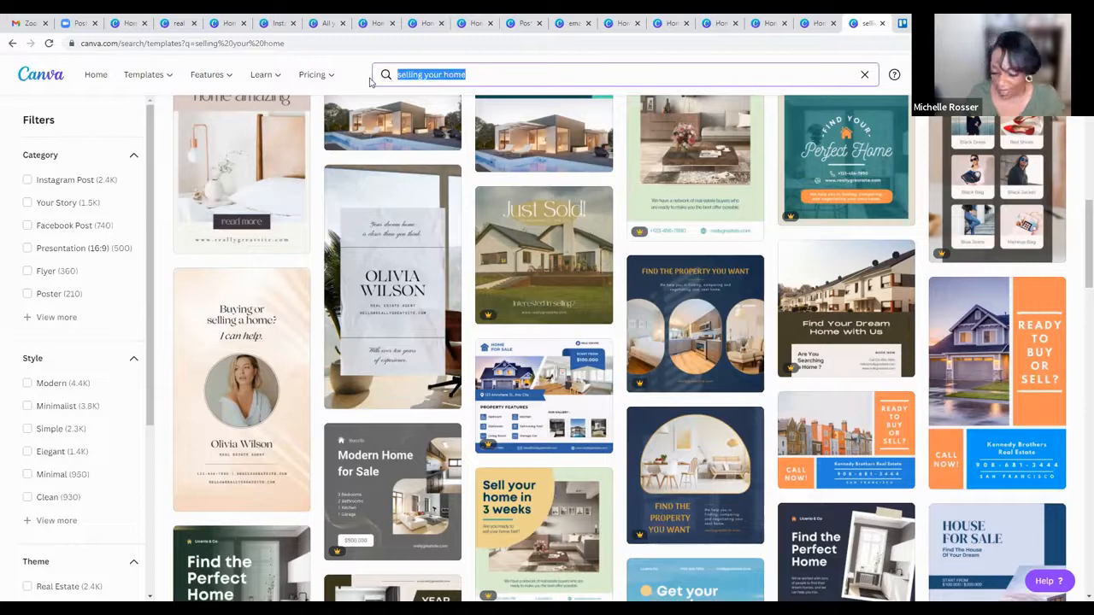
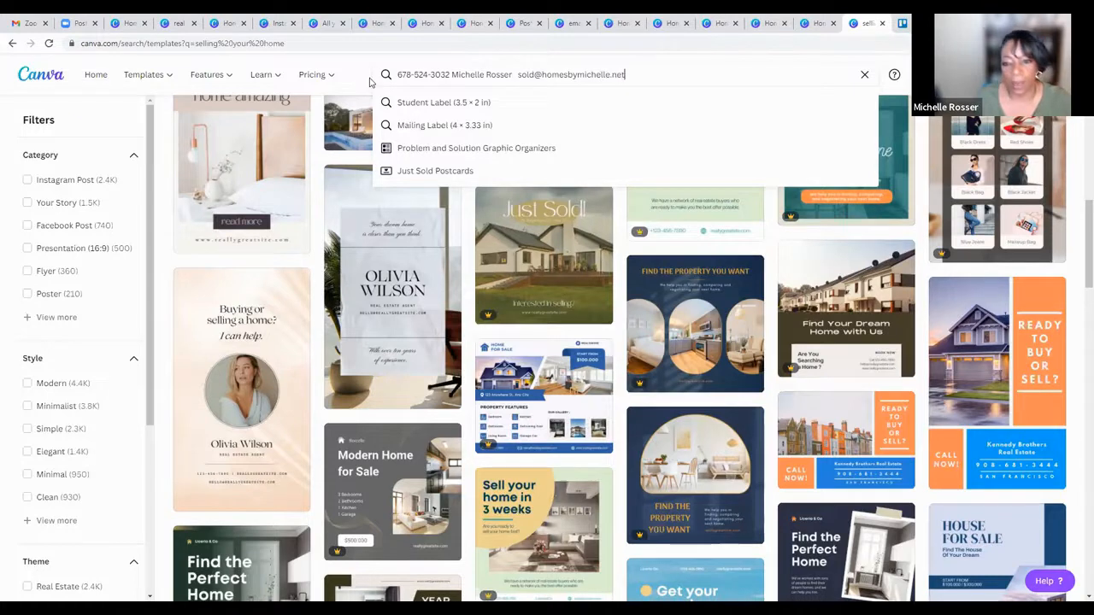